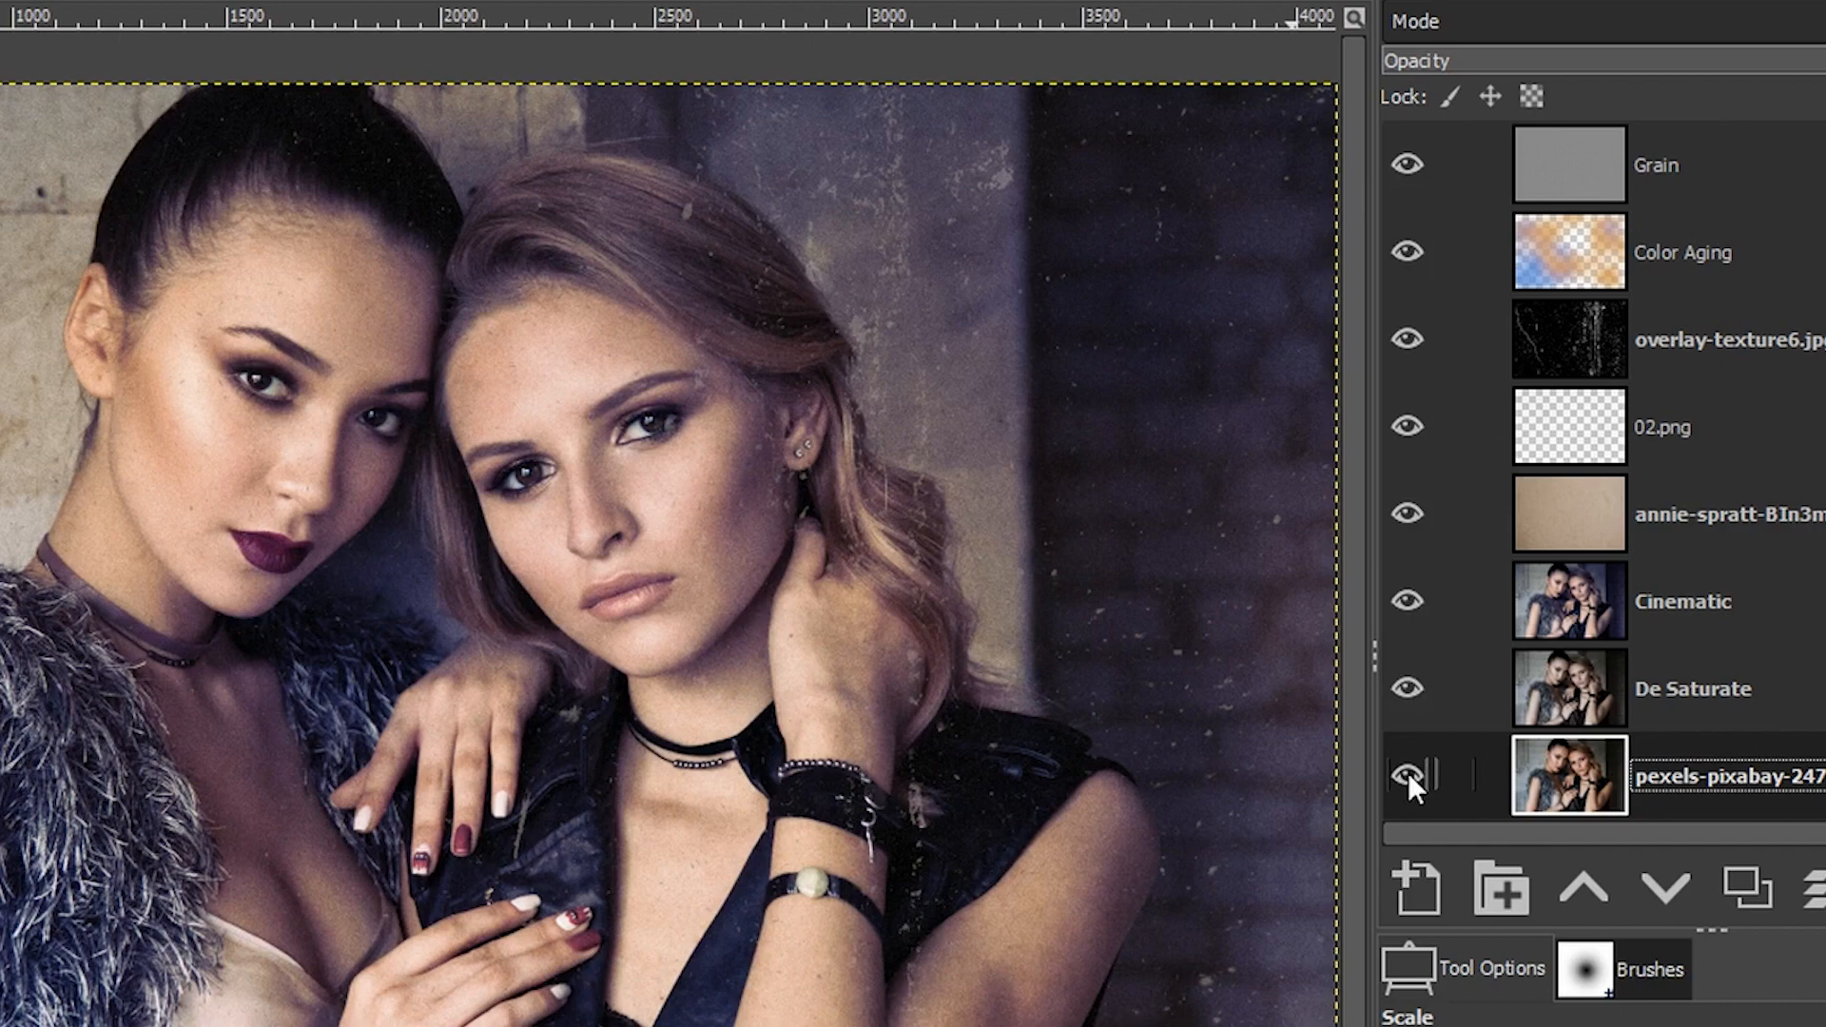
# Compare the finished composite with the original photo by isolating the bottom layer and restoring the others.
pyautogui.keyDown('shift'); pyautogui.click(1407, 772); pyautogui.keyUp('shift')
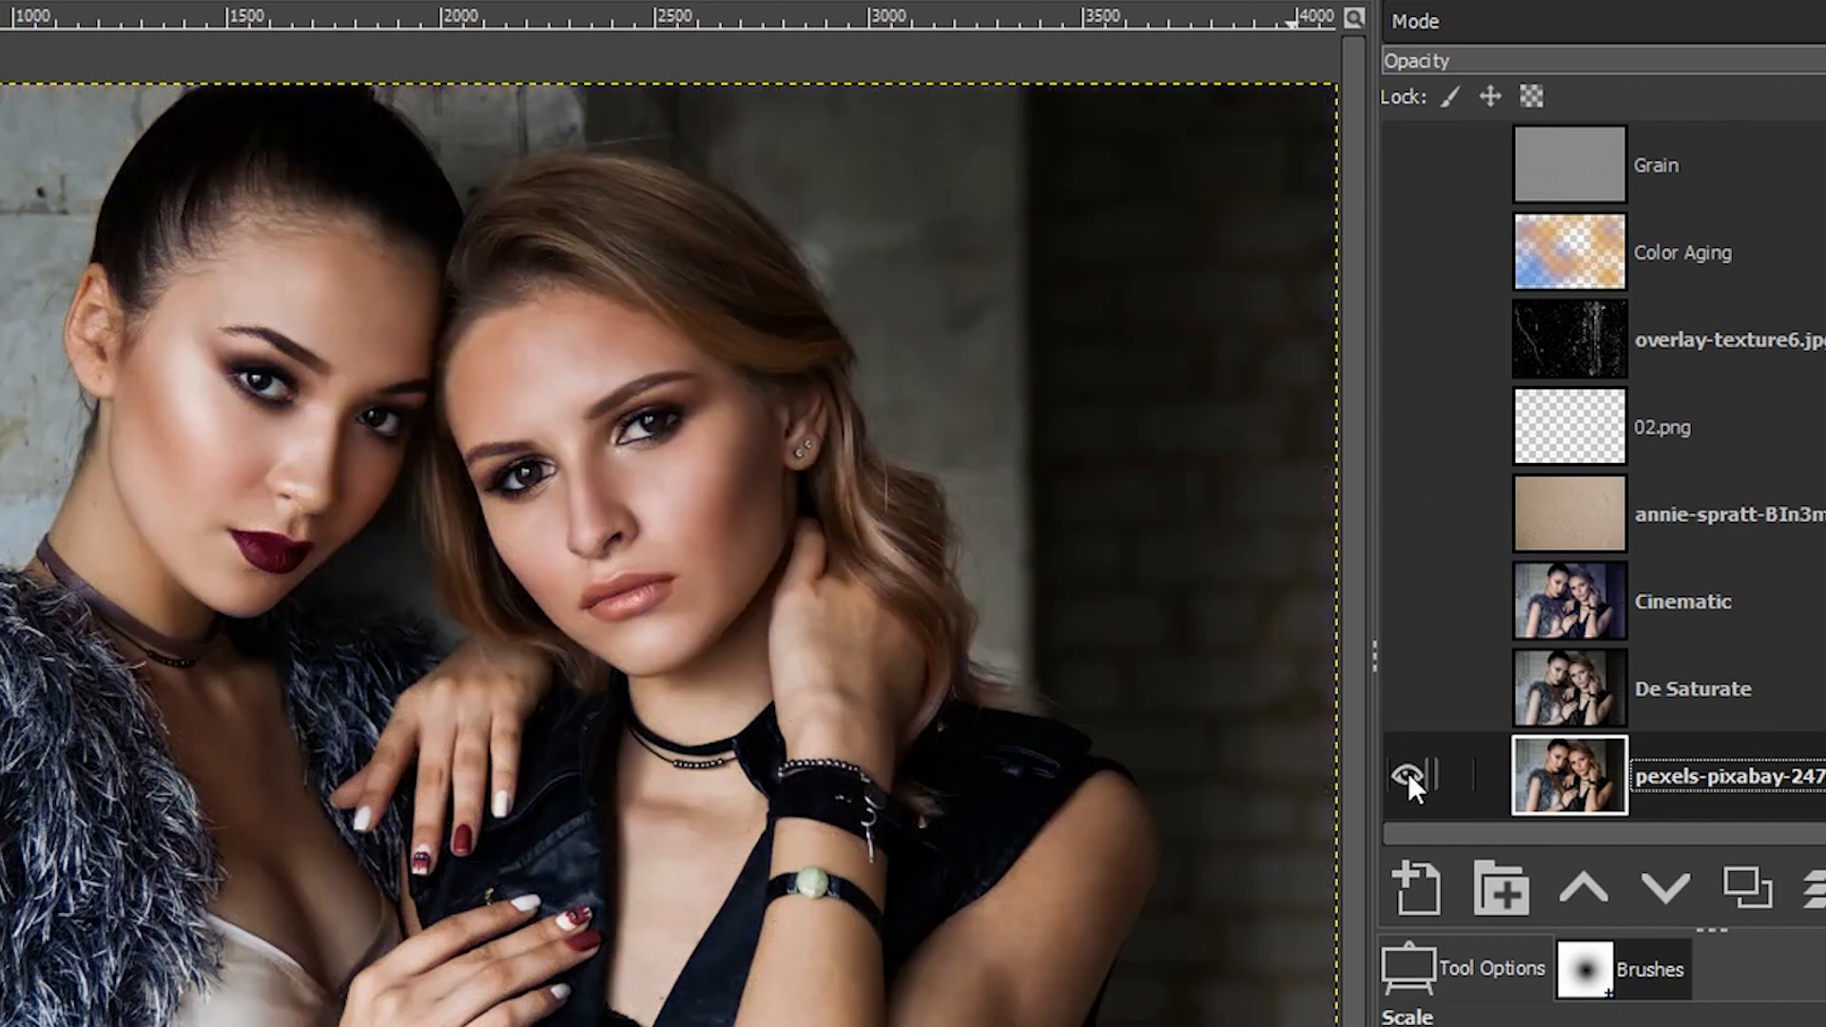
pyautogui.keyDown('shift'); pyautogui.click(1407, 772); pyautogui.keyUp('shift')
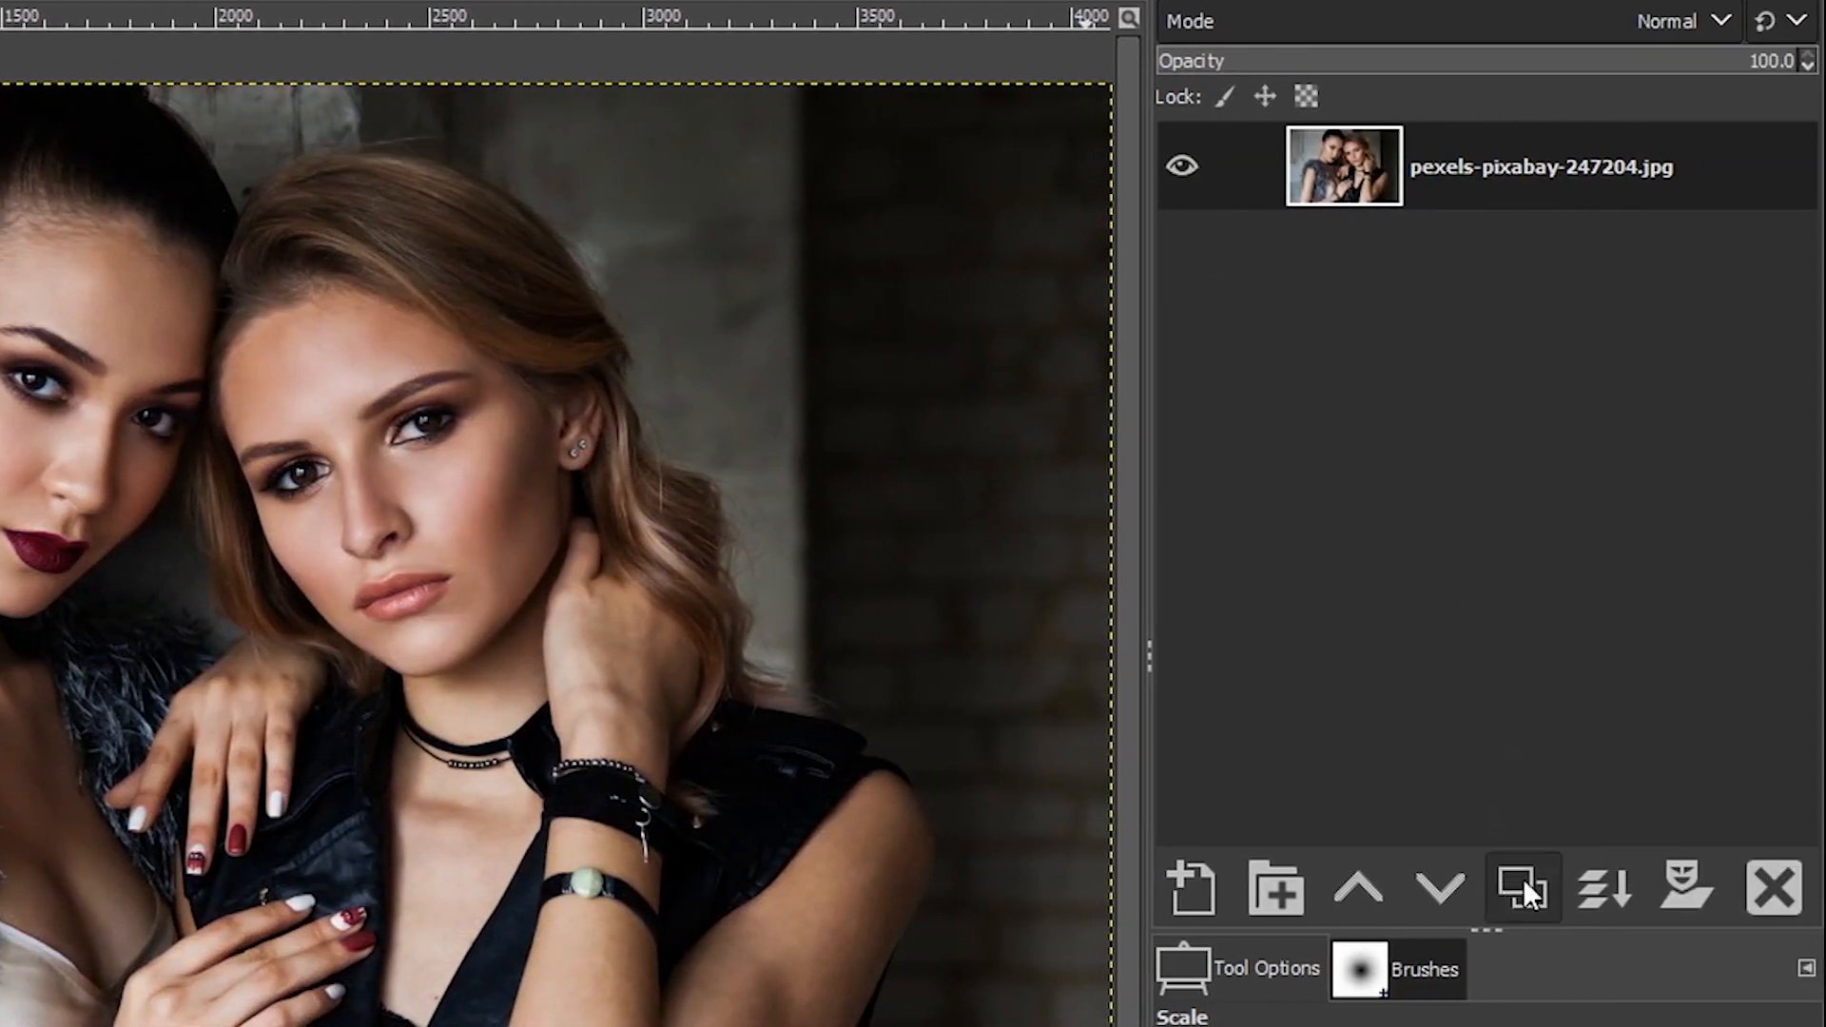
# Duplicate the photo layer and rename the copy De Saturate.
pyautogui.click(1519, 890)
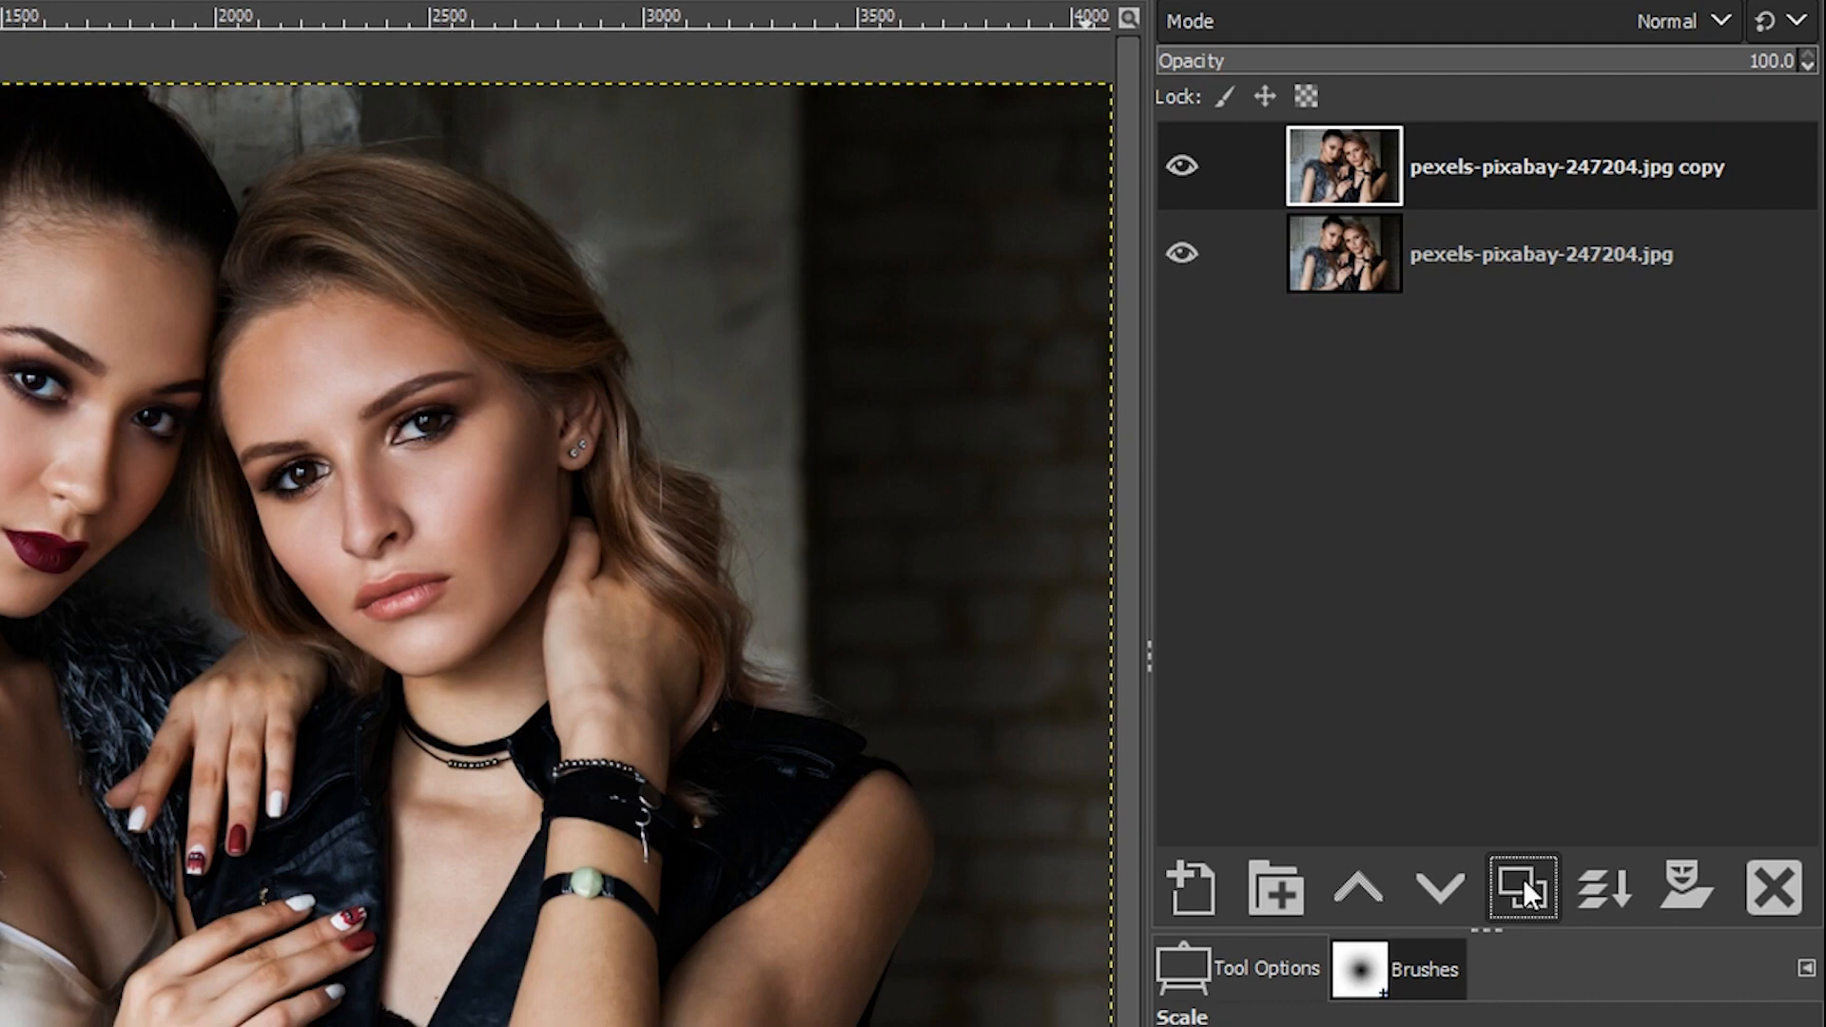
pyautogui.doubleClick(1500, 167)
pyautogui.write('D')
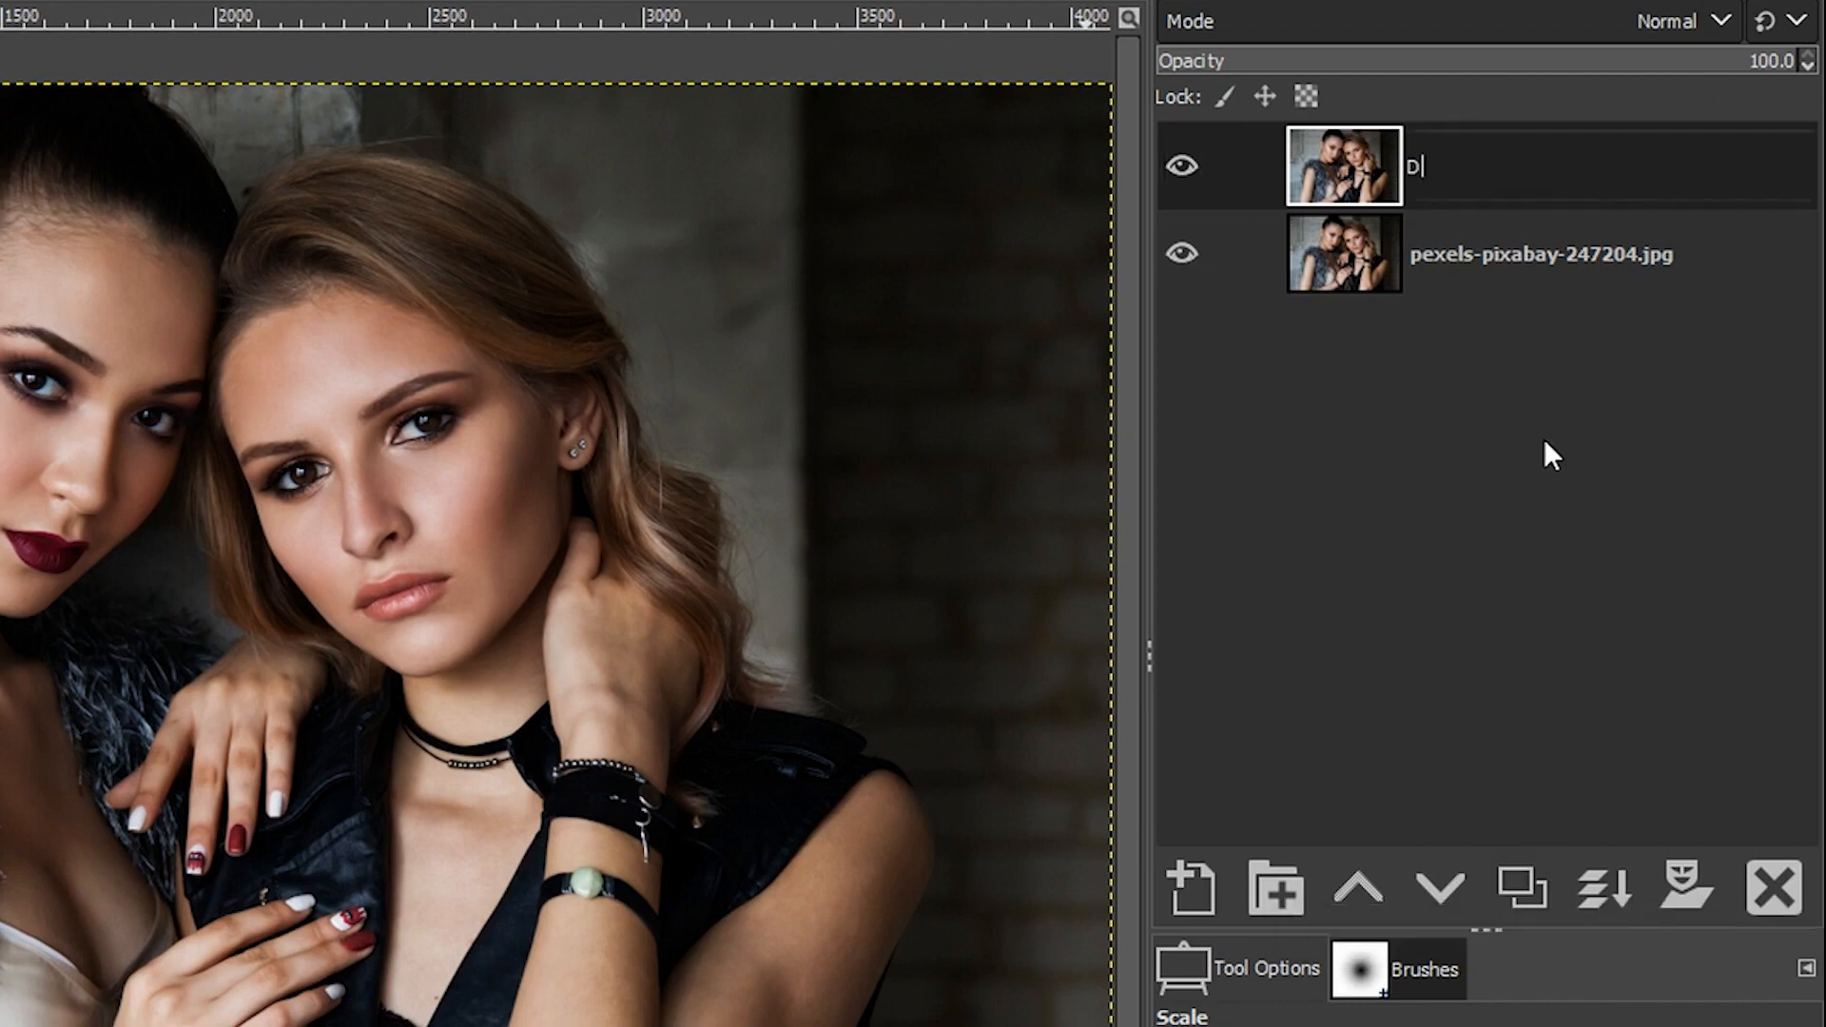
pyautogui.write('e Saturate')
pyautogui.press('Return')
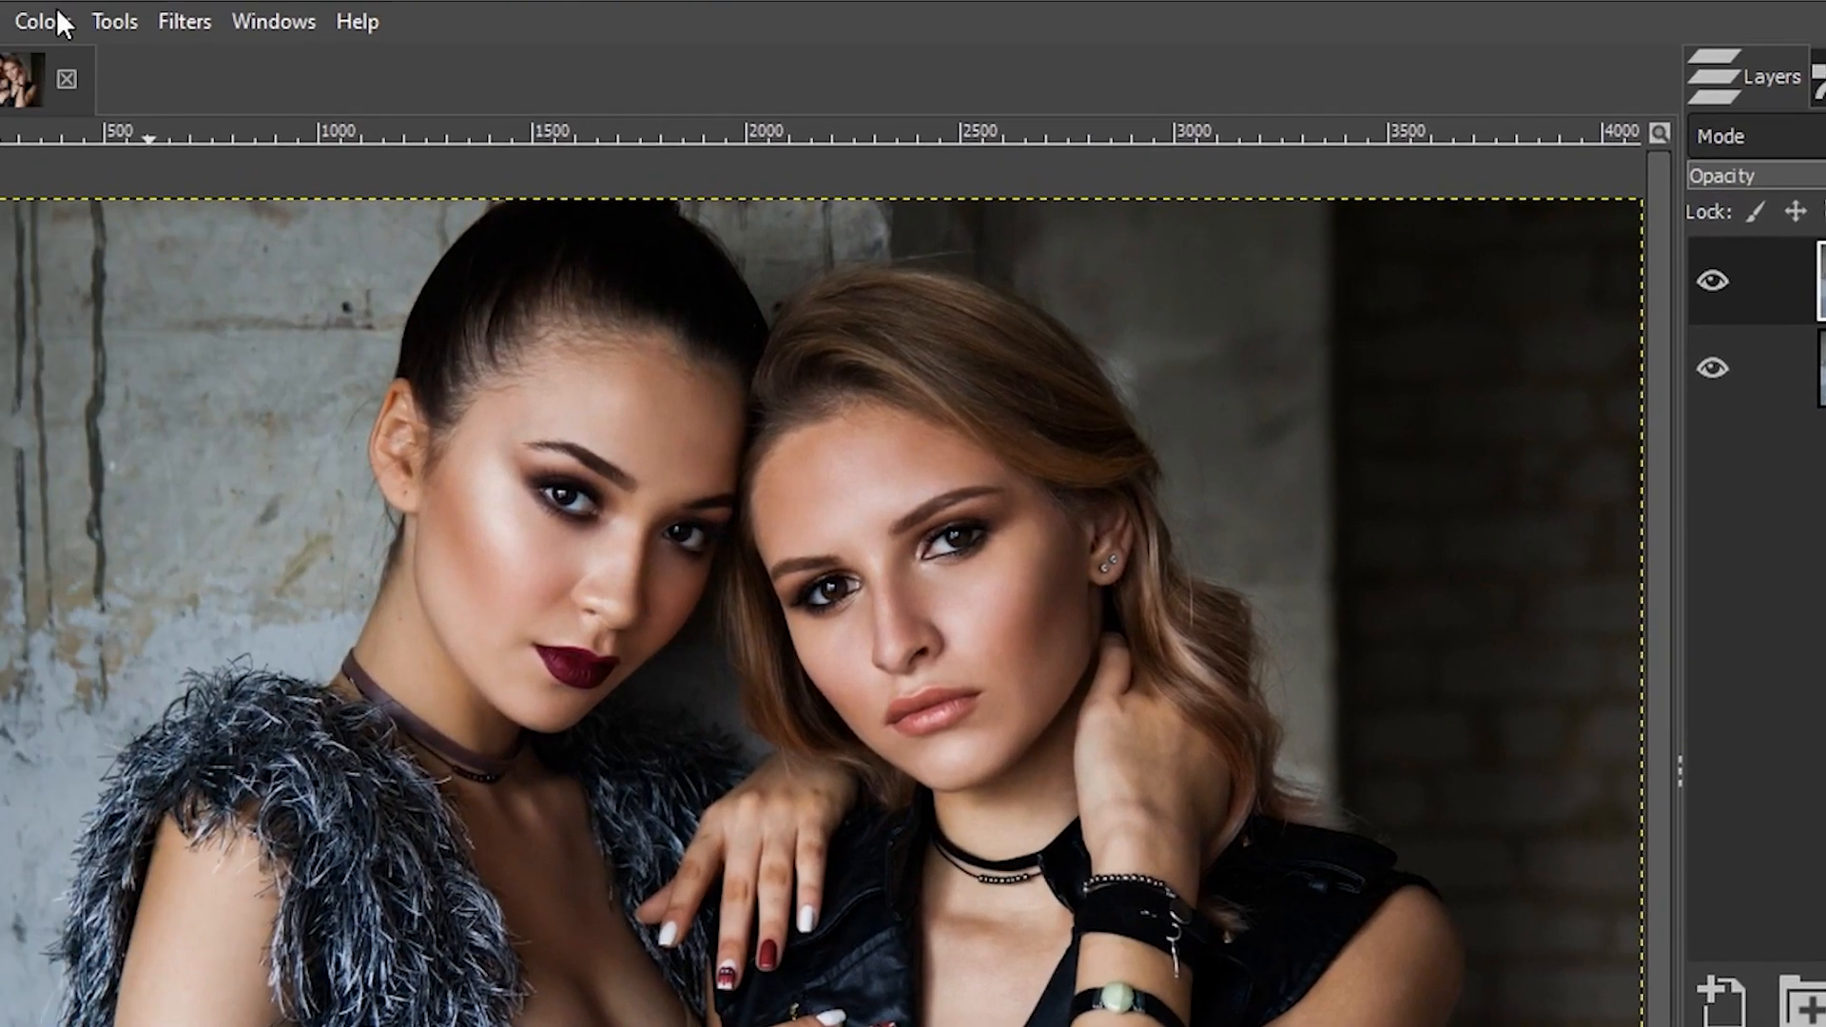
# Apply Hue-Saturation to the De Saturate layer with Saturation at -25, checking the preview against the original.
pyautogui.click(55, 21)
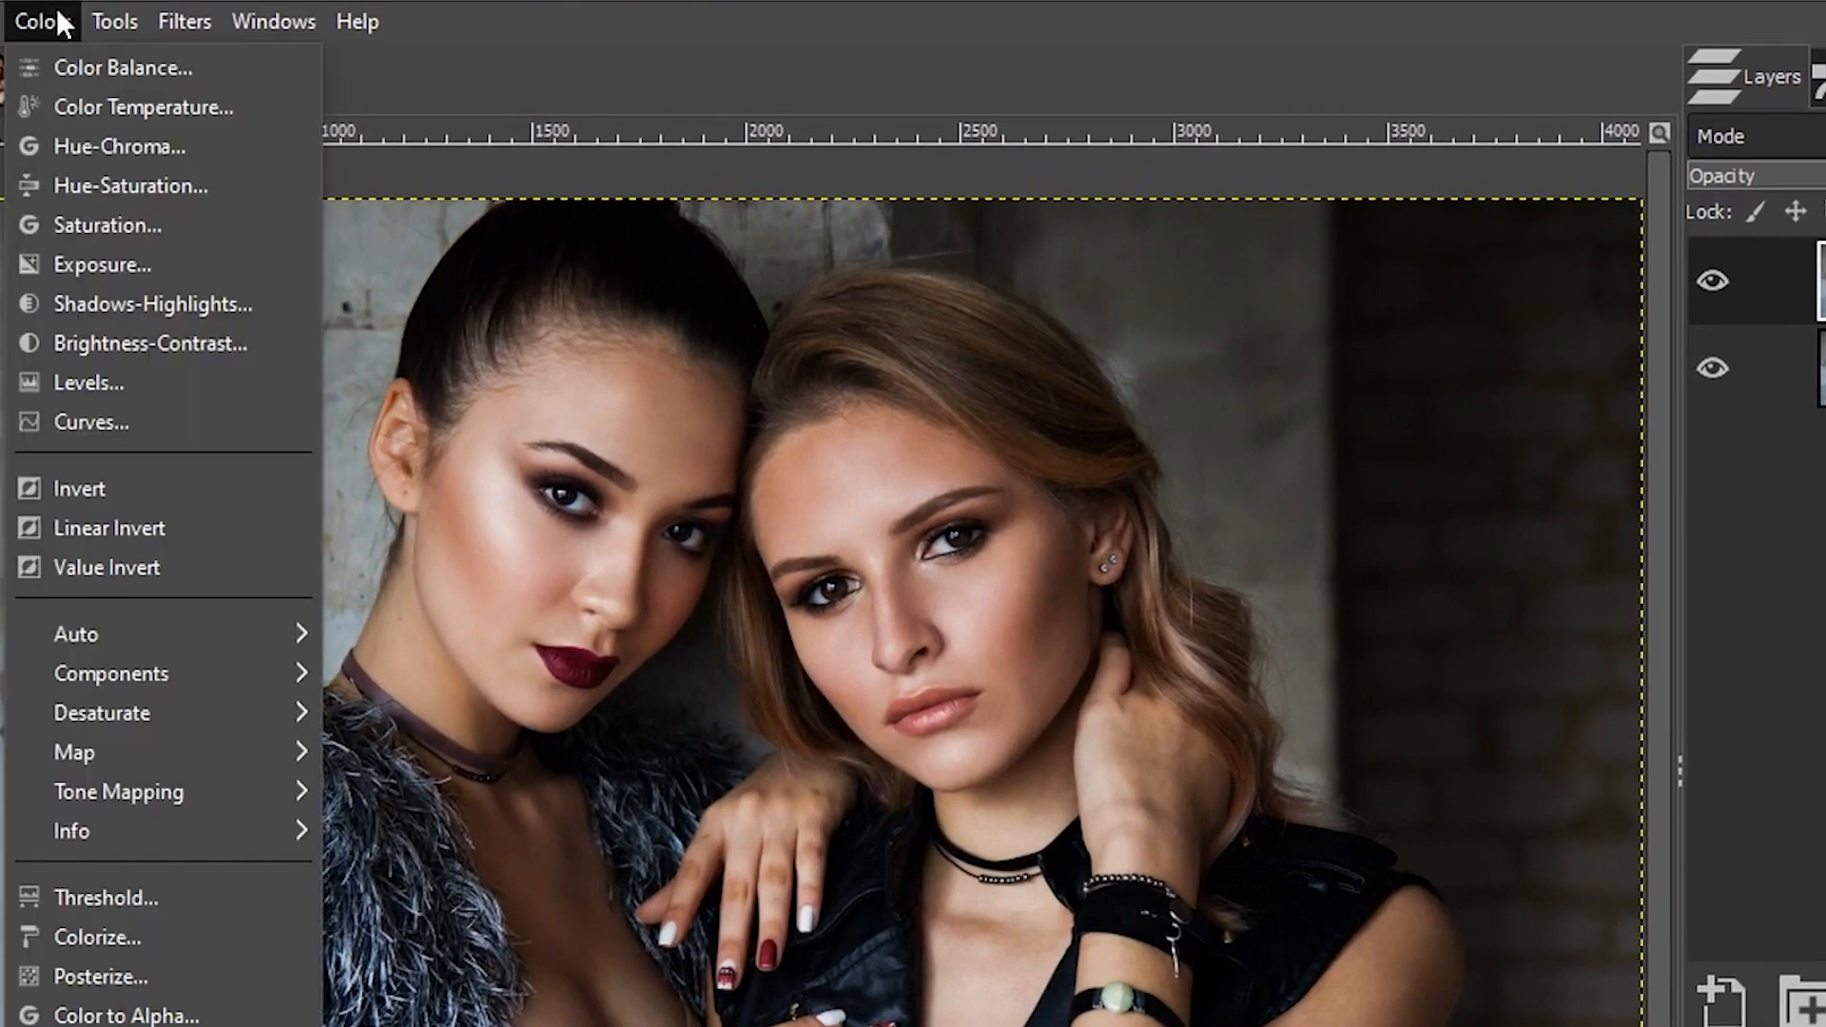
pyautogui.click(105, 185)
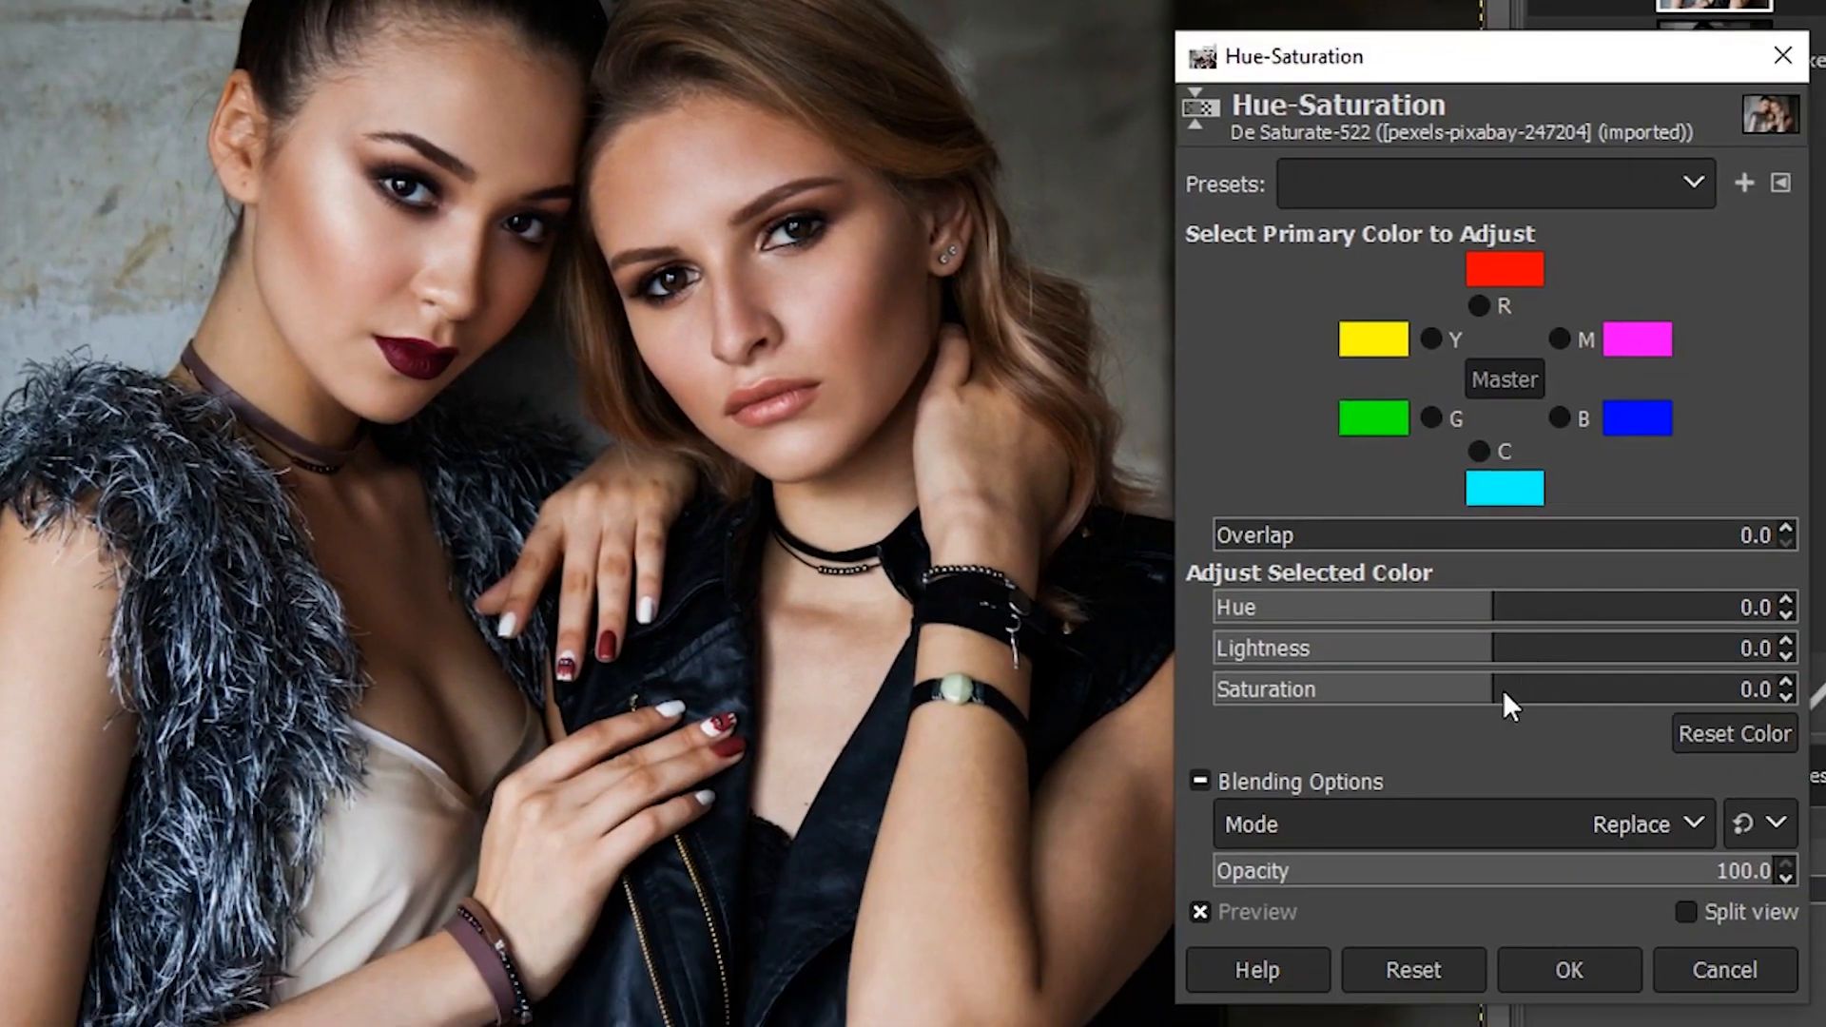
pyautogui.moveTo(1487, 694); pyautogui.dragTo(1424, 709)
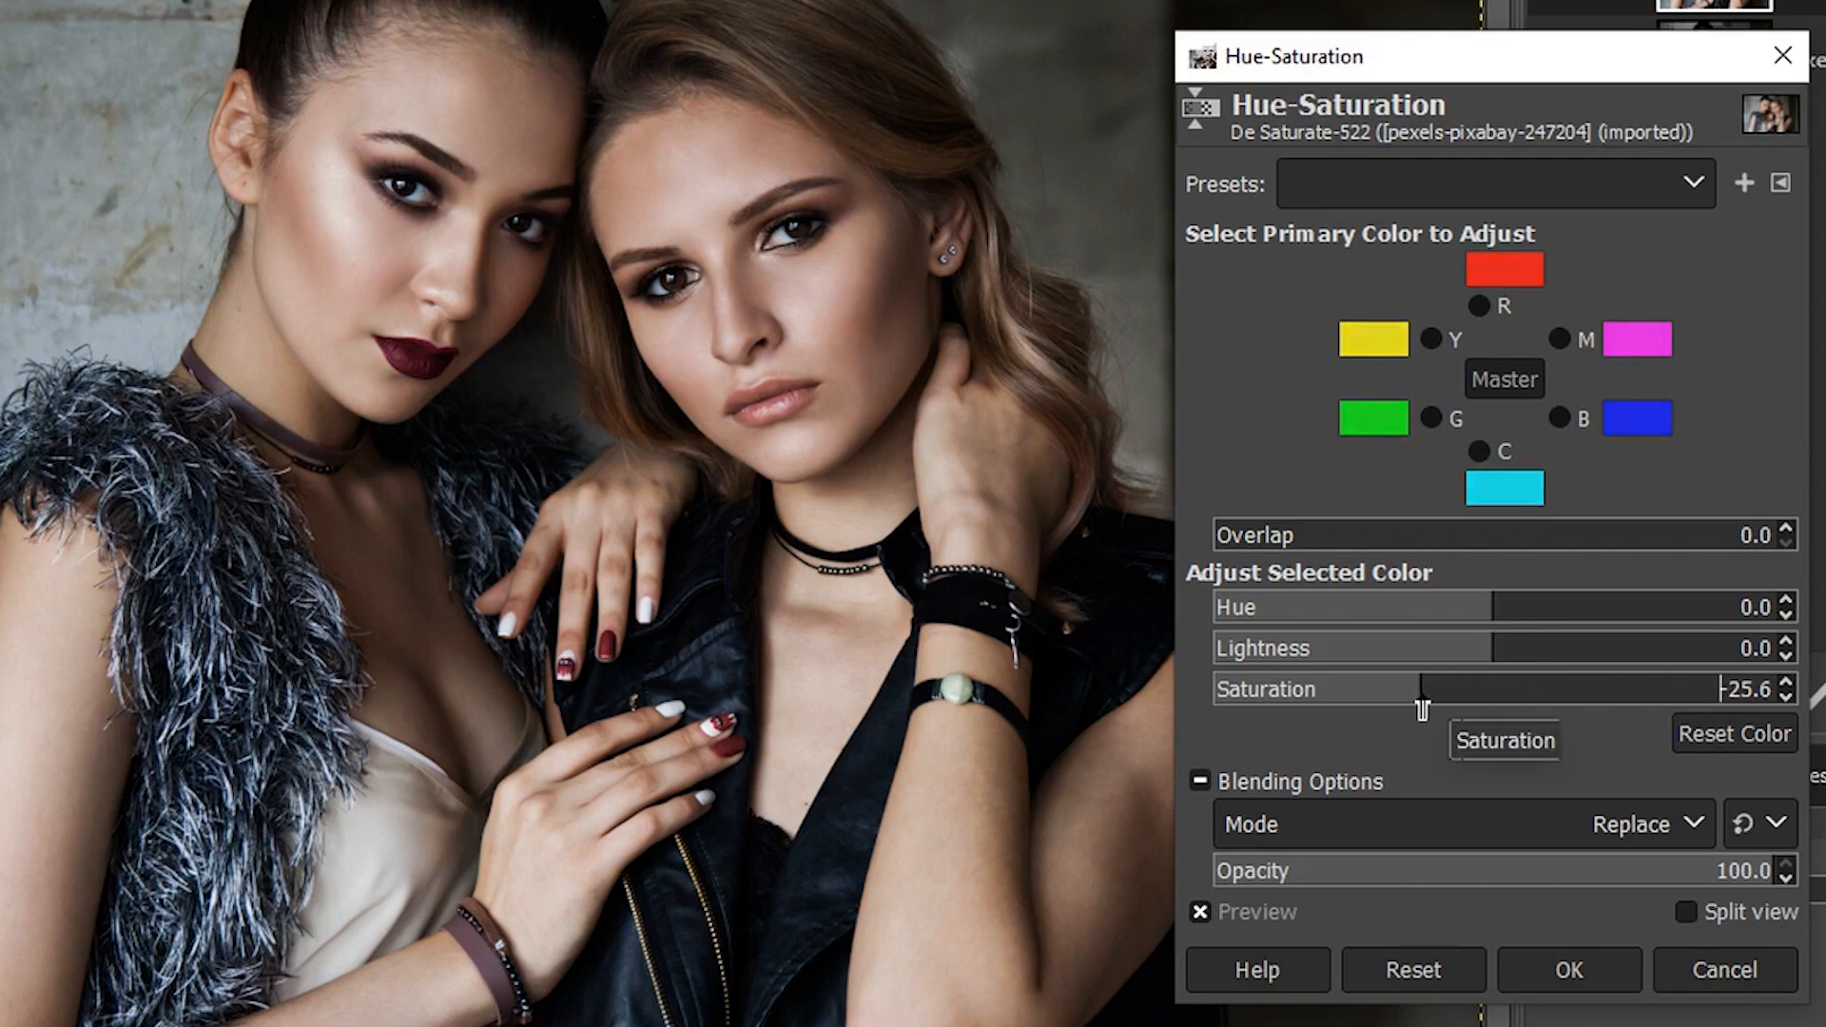
pyautogui.click(1226, 912)
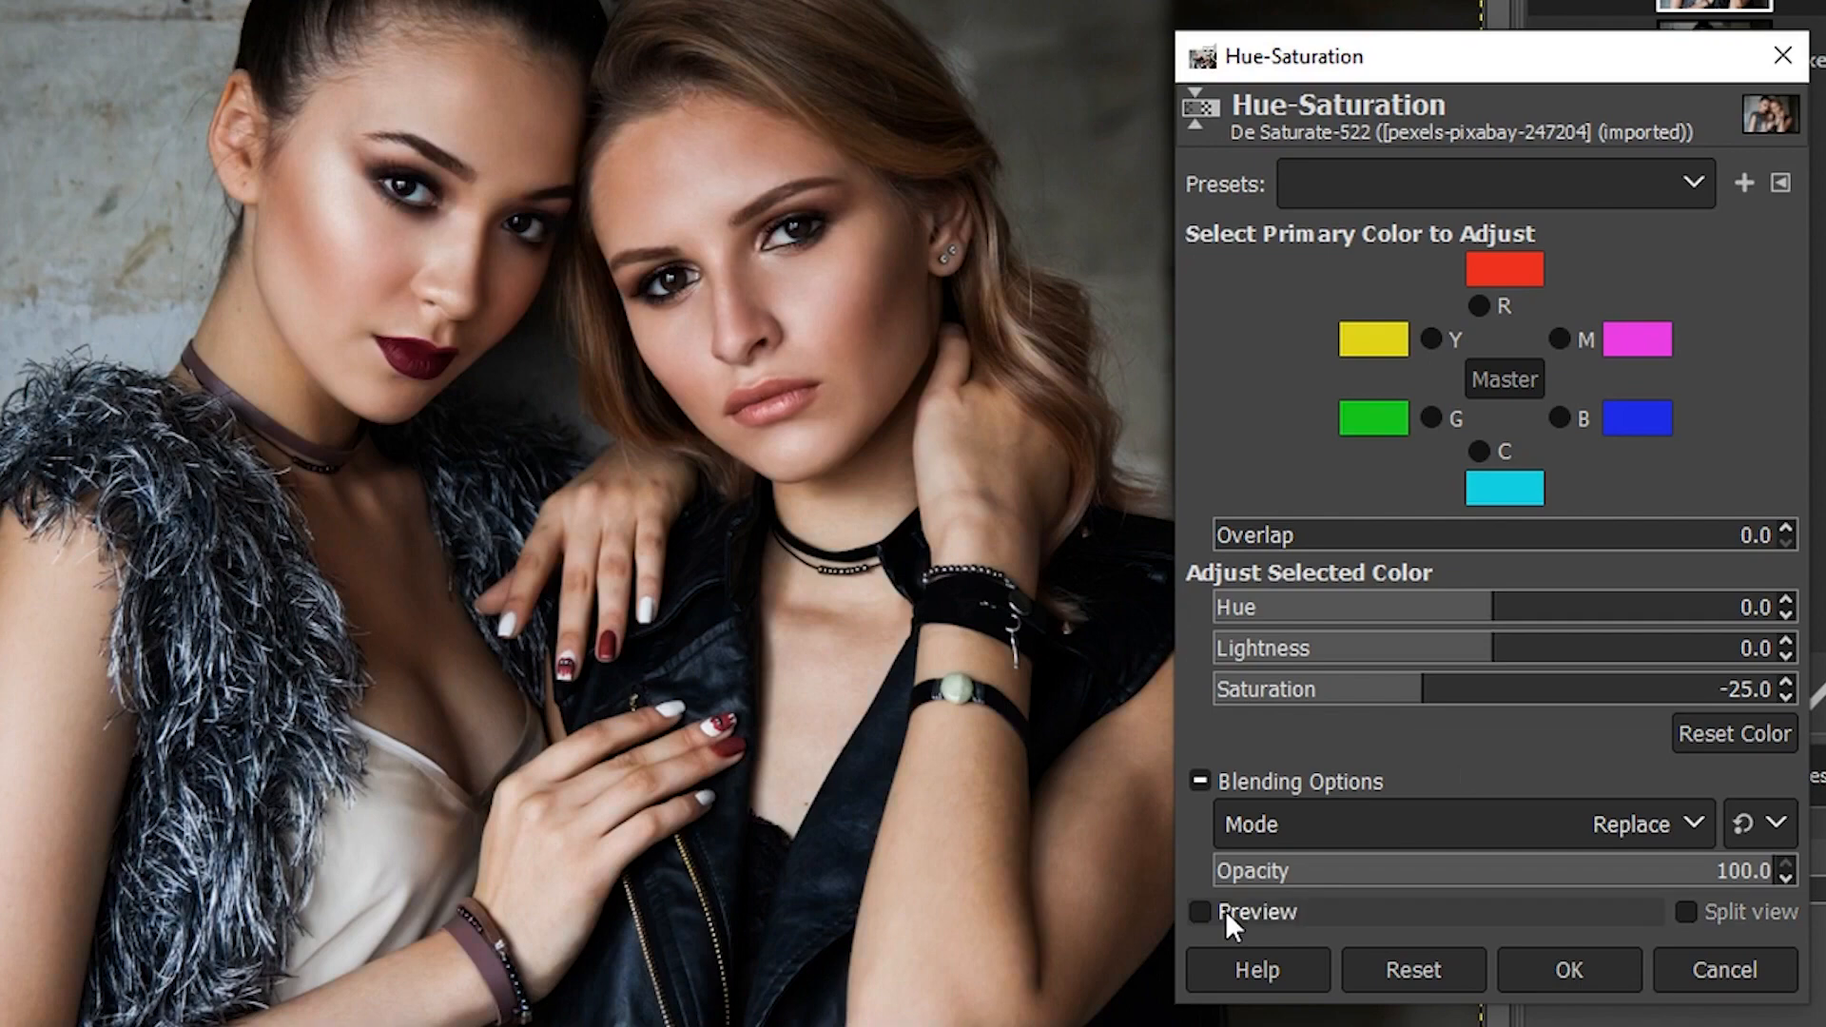
pyautogui.click(1225, 910)
pyautogui.click(1586, 965)
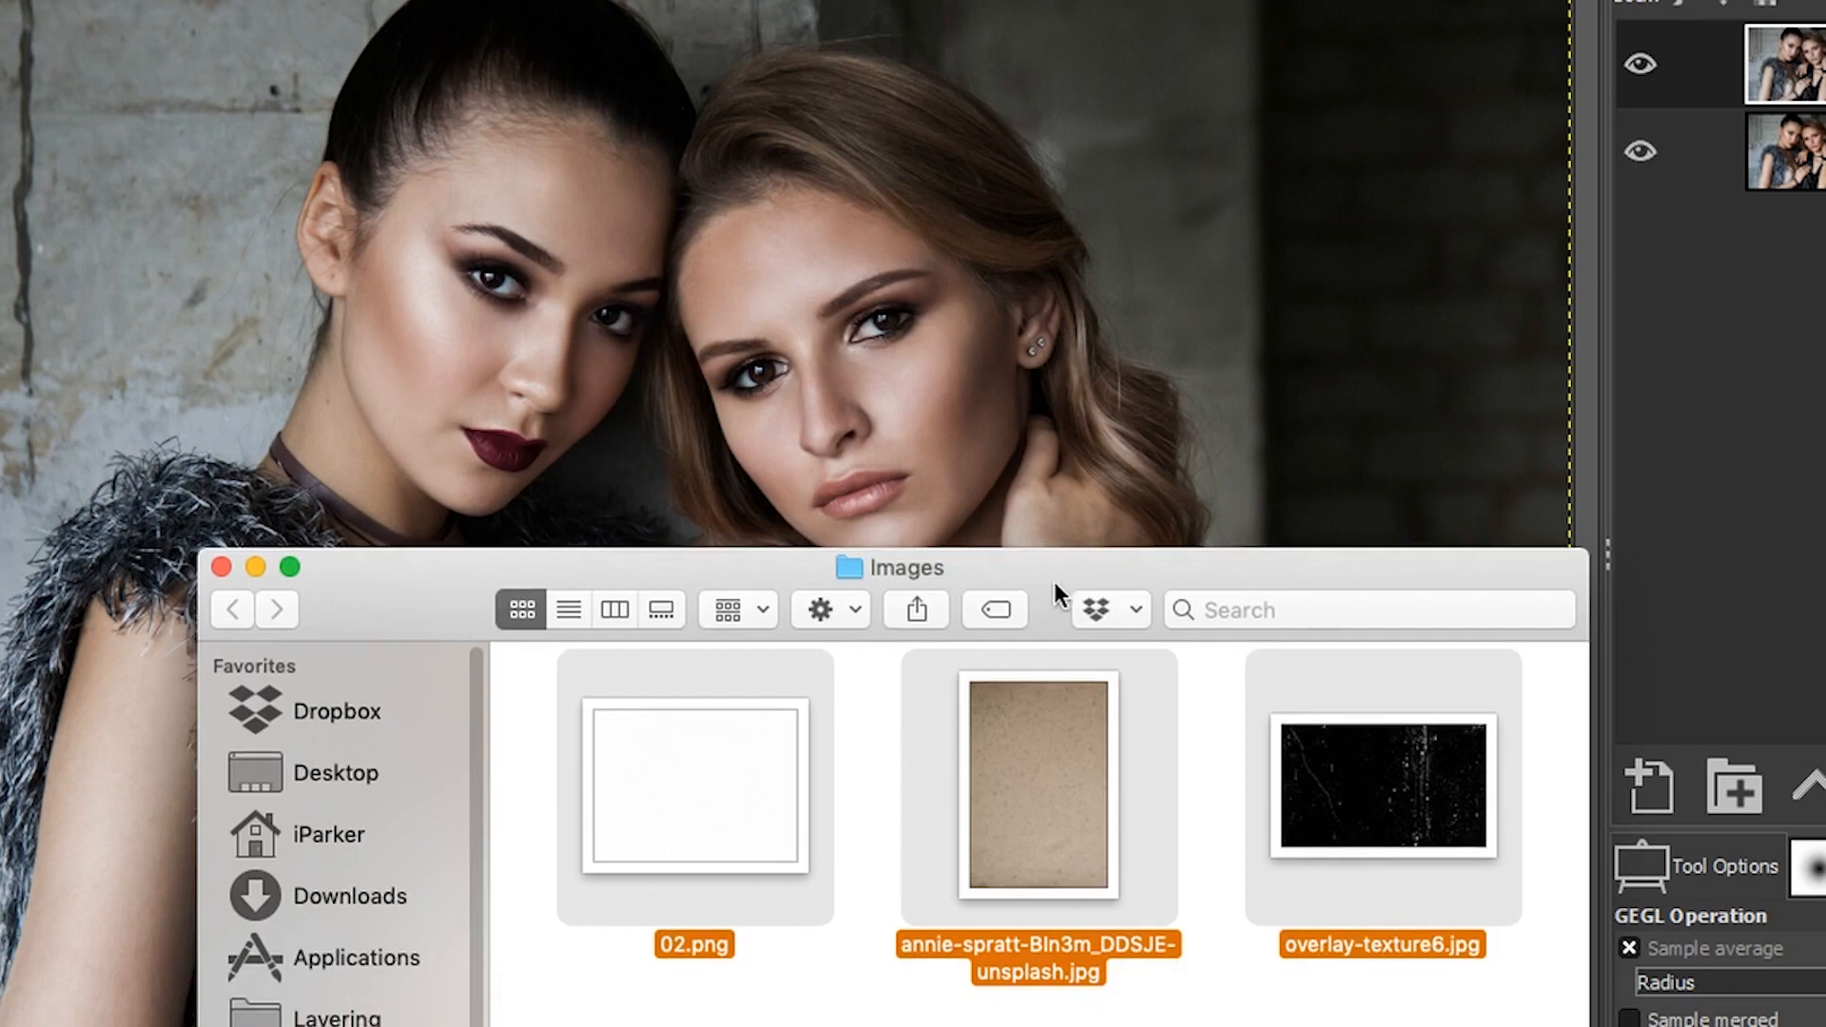
# Import 02.png, the beige paper texture and overlay-texture6.jpg from the Images folder into the photo as new layers.
pyautogui.click(526, 758)
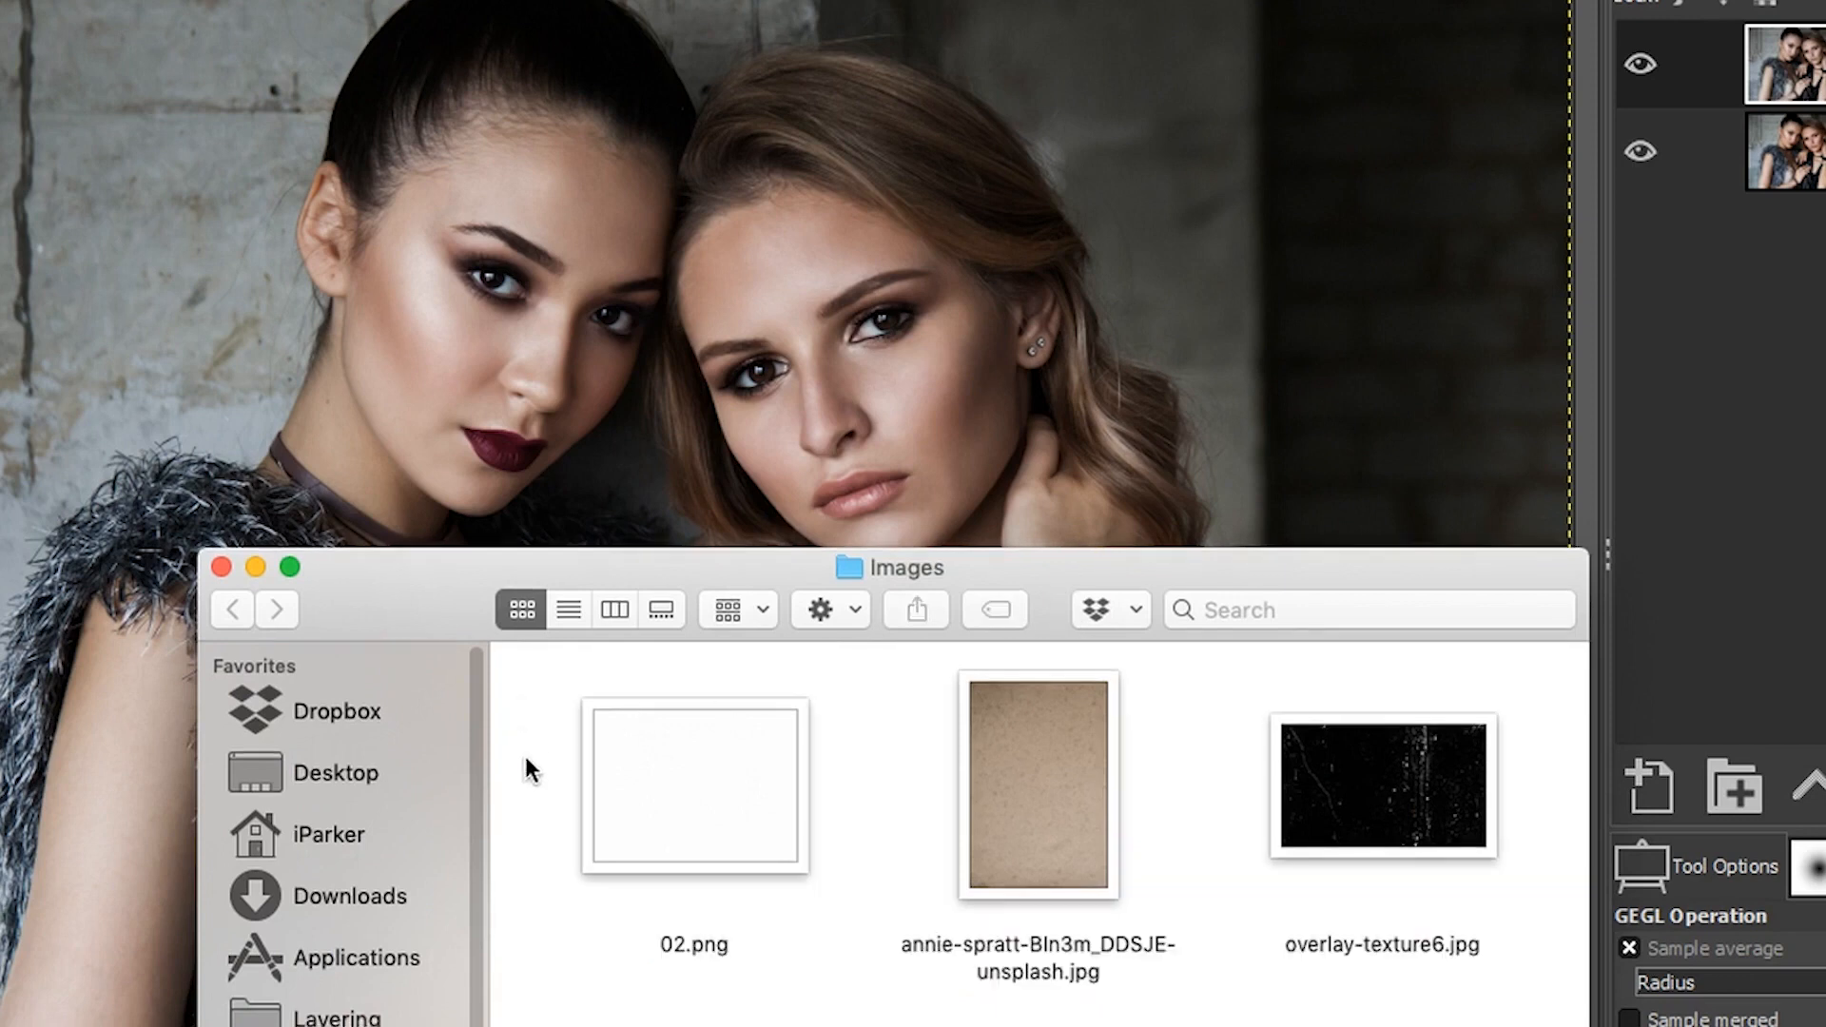
pyautogui.click(709, 783)
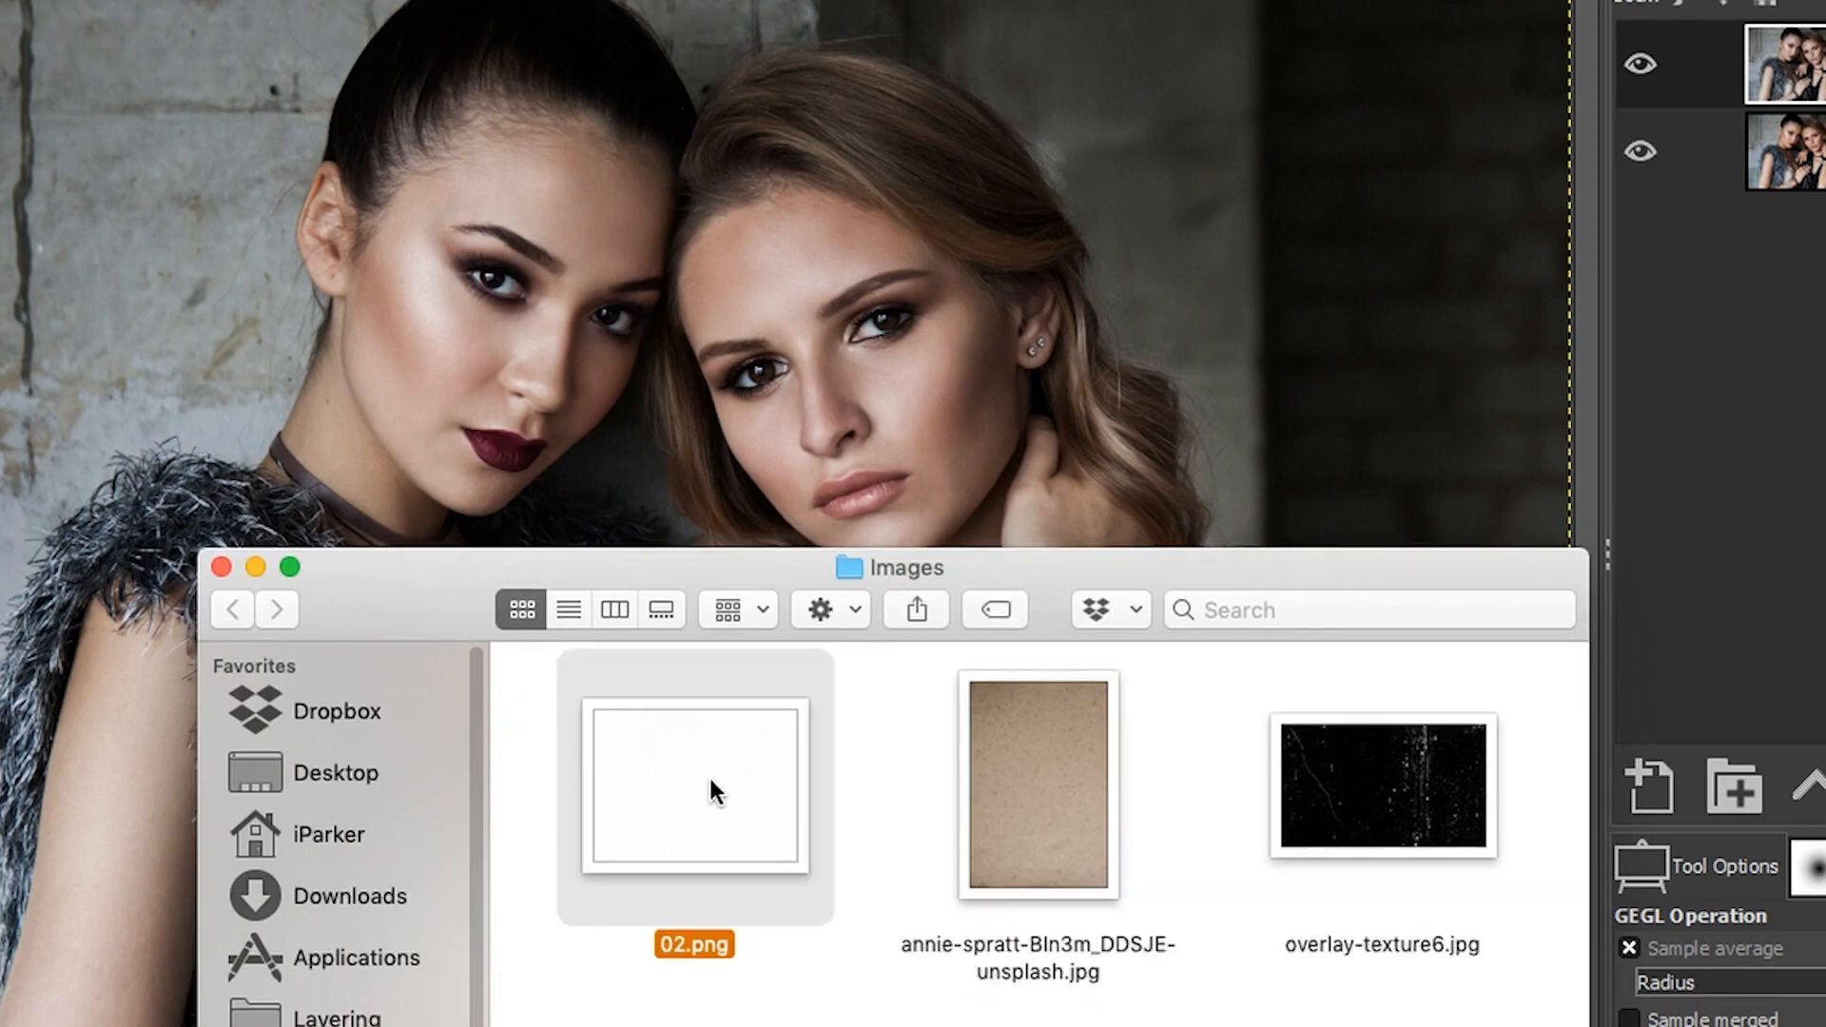
pyautogui.click(1075, 795)
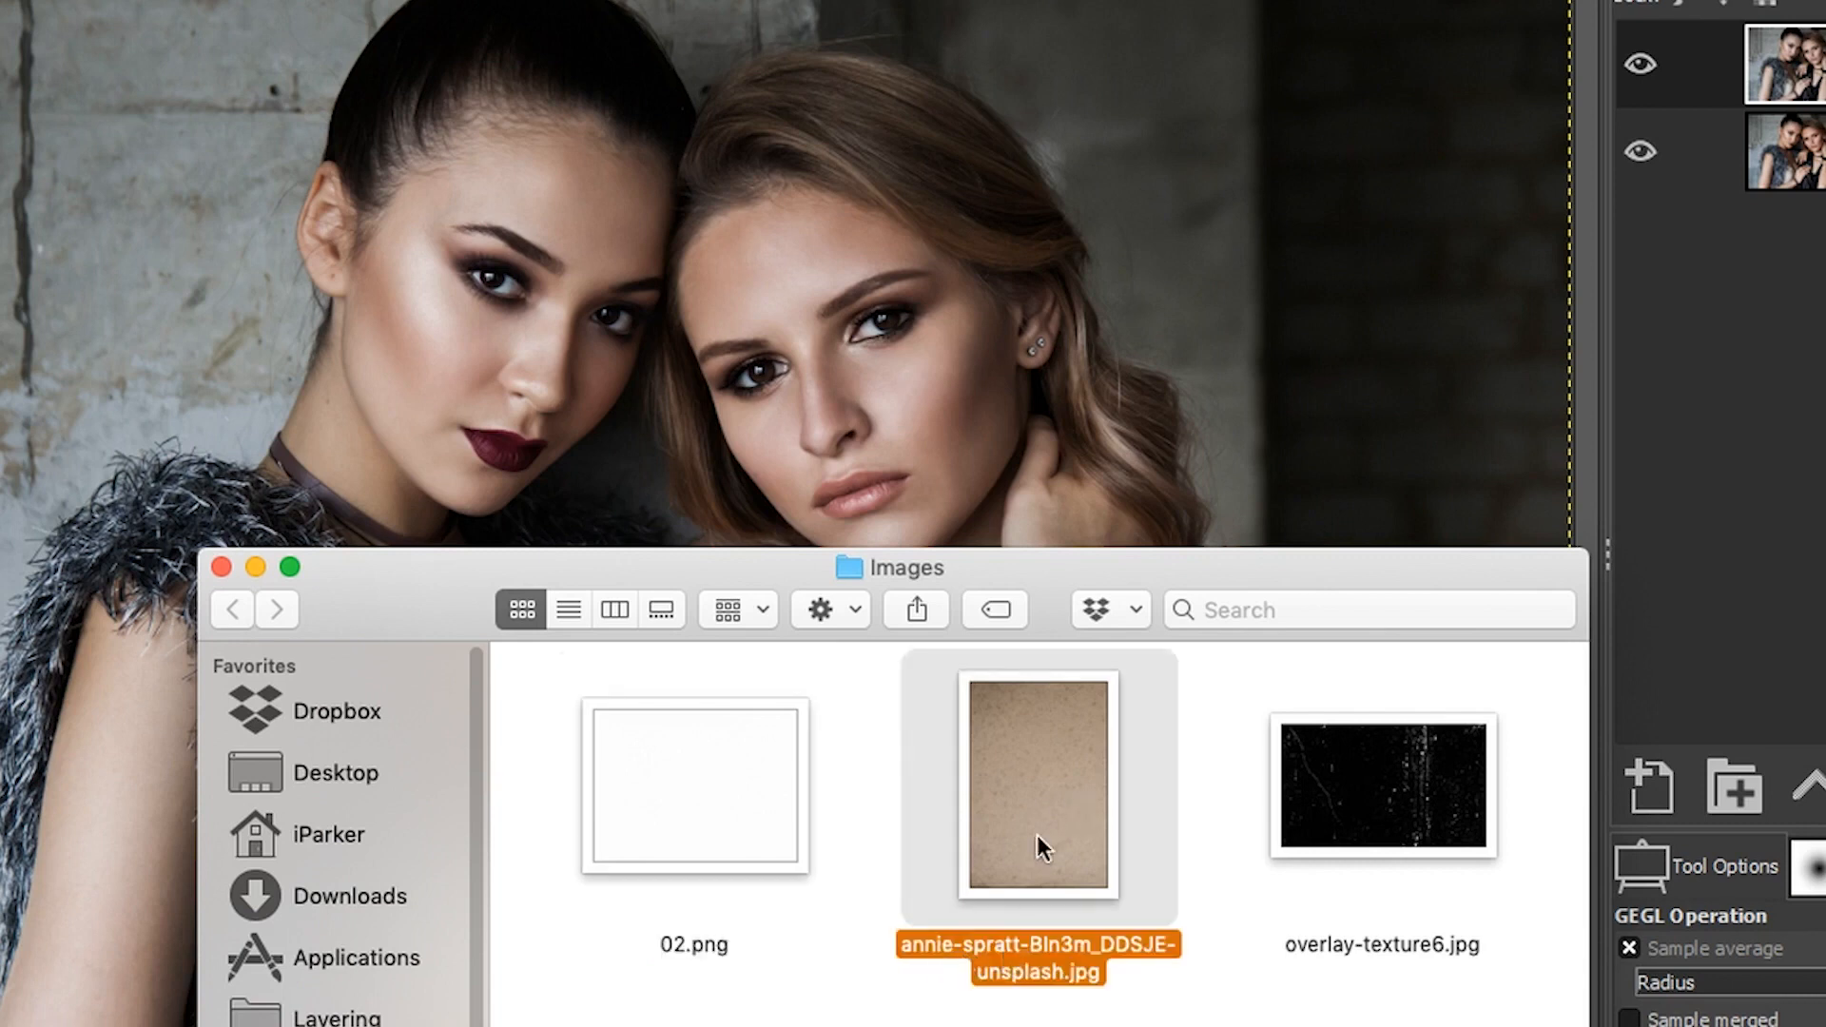
pyautogui.click(1411, 802)
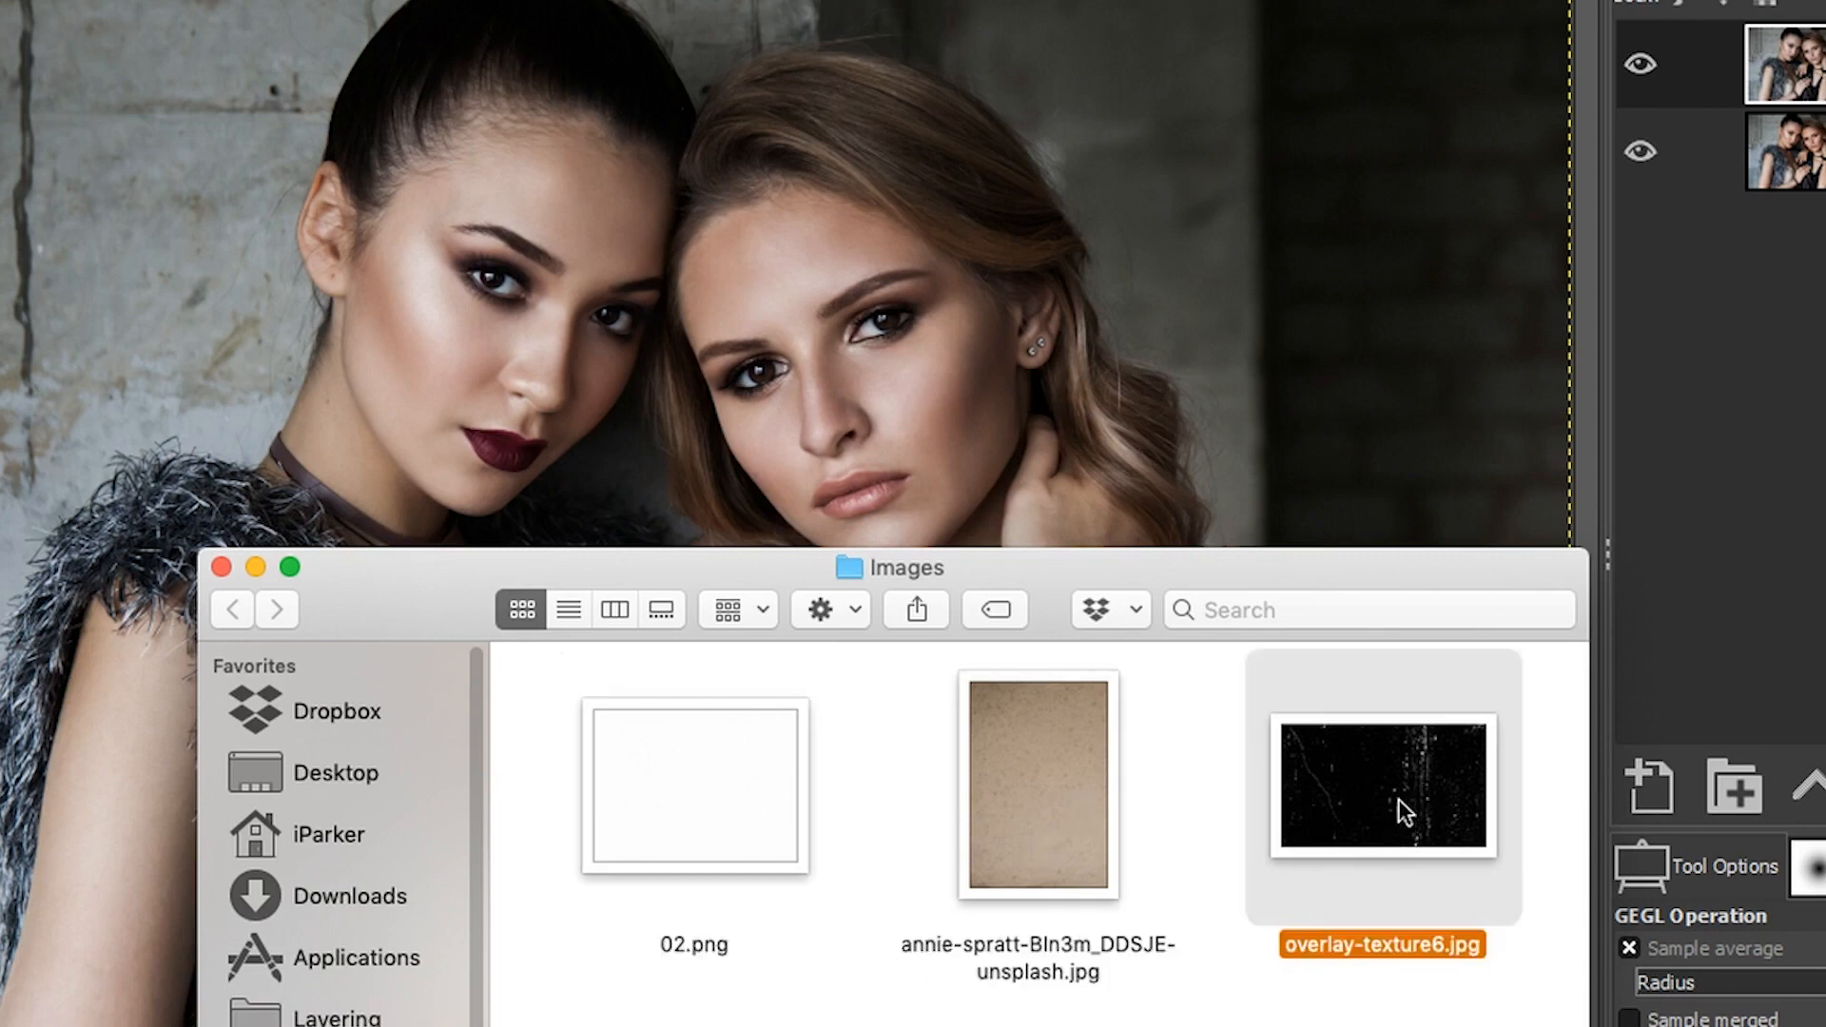
pyautogui.moveTo(1550, 696); pyautogui.dragTo(727, 794)
pyautogui.moveTo(1023, 734); pyautogui.dragTo(1015, 285)
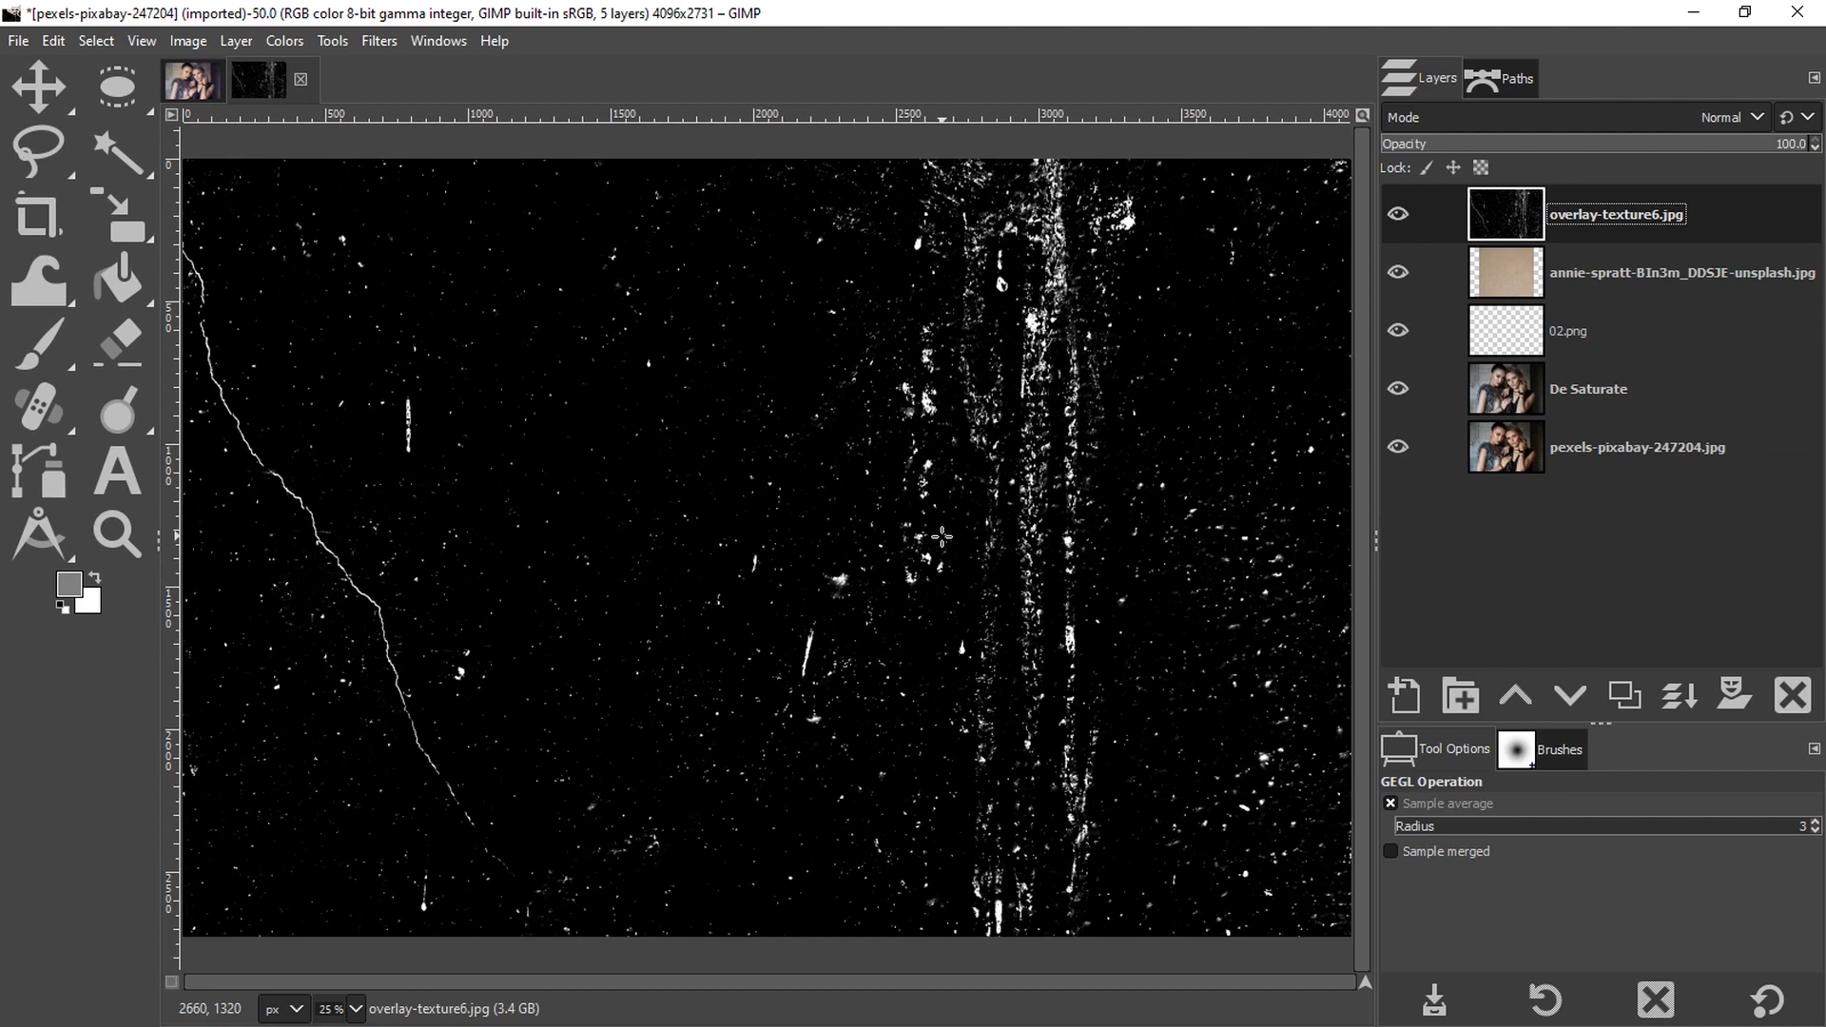
# Hide the overlay-texture6.jpg layer and rotate the beige paper texture layer 90° clockwise.
pyautogui.press('z')
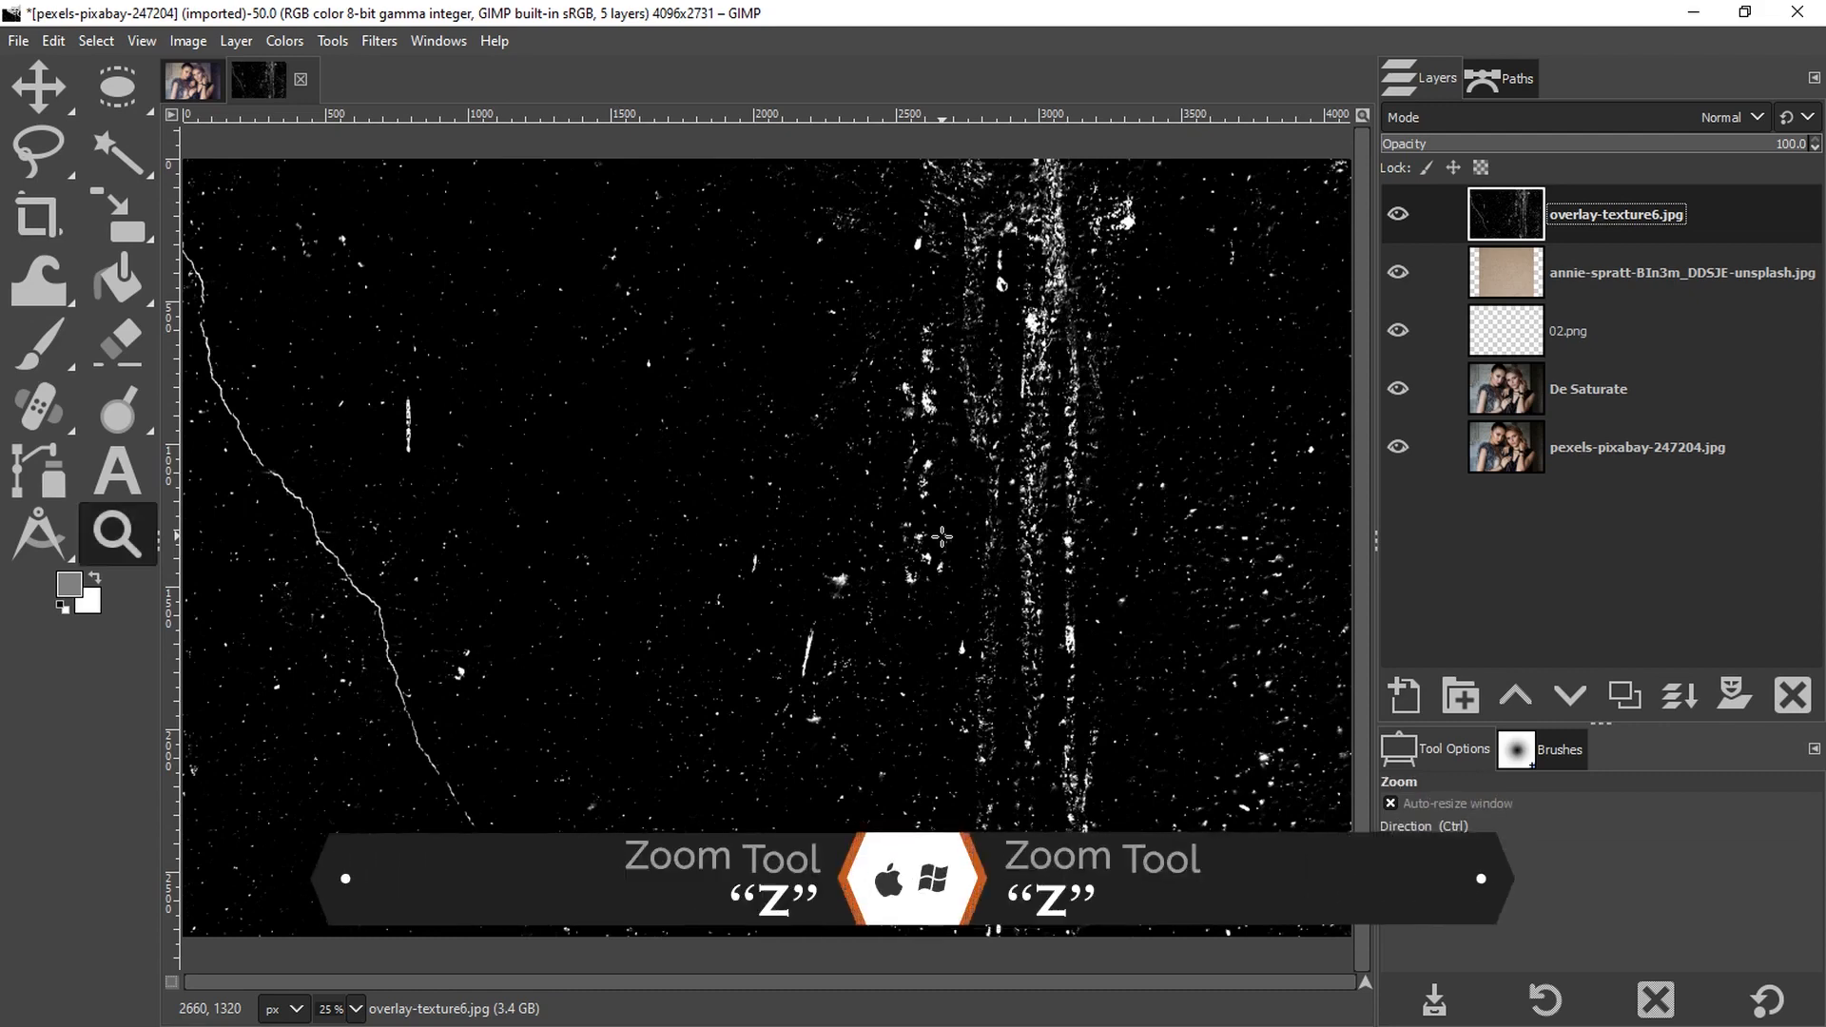
pyautogui.keyDown('ctrl'); pyautogui.click(839, 520); pyautogui.keyUp('ctrl')
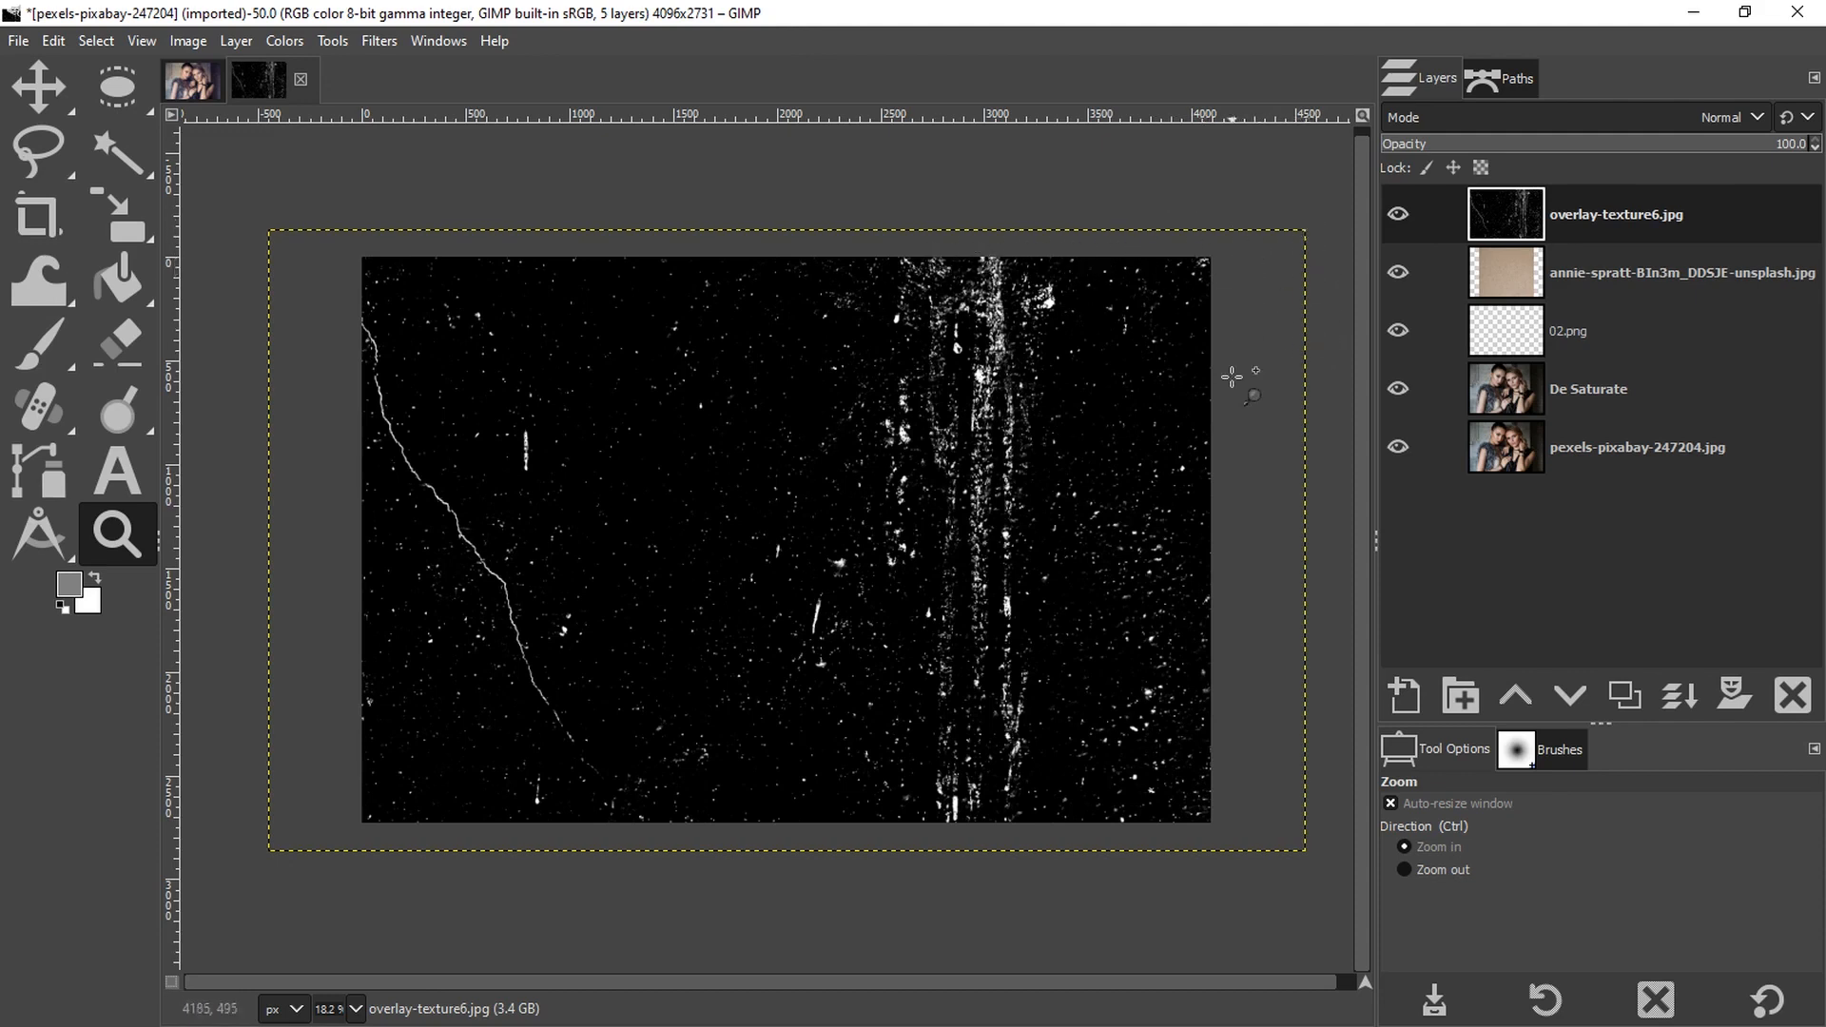
pyautogui.click(1397, 216)
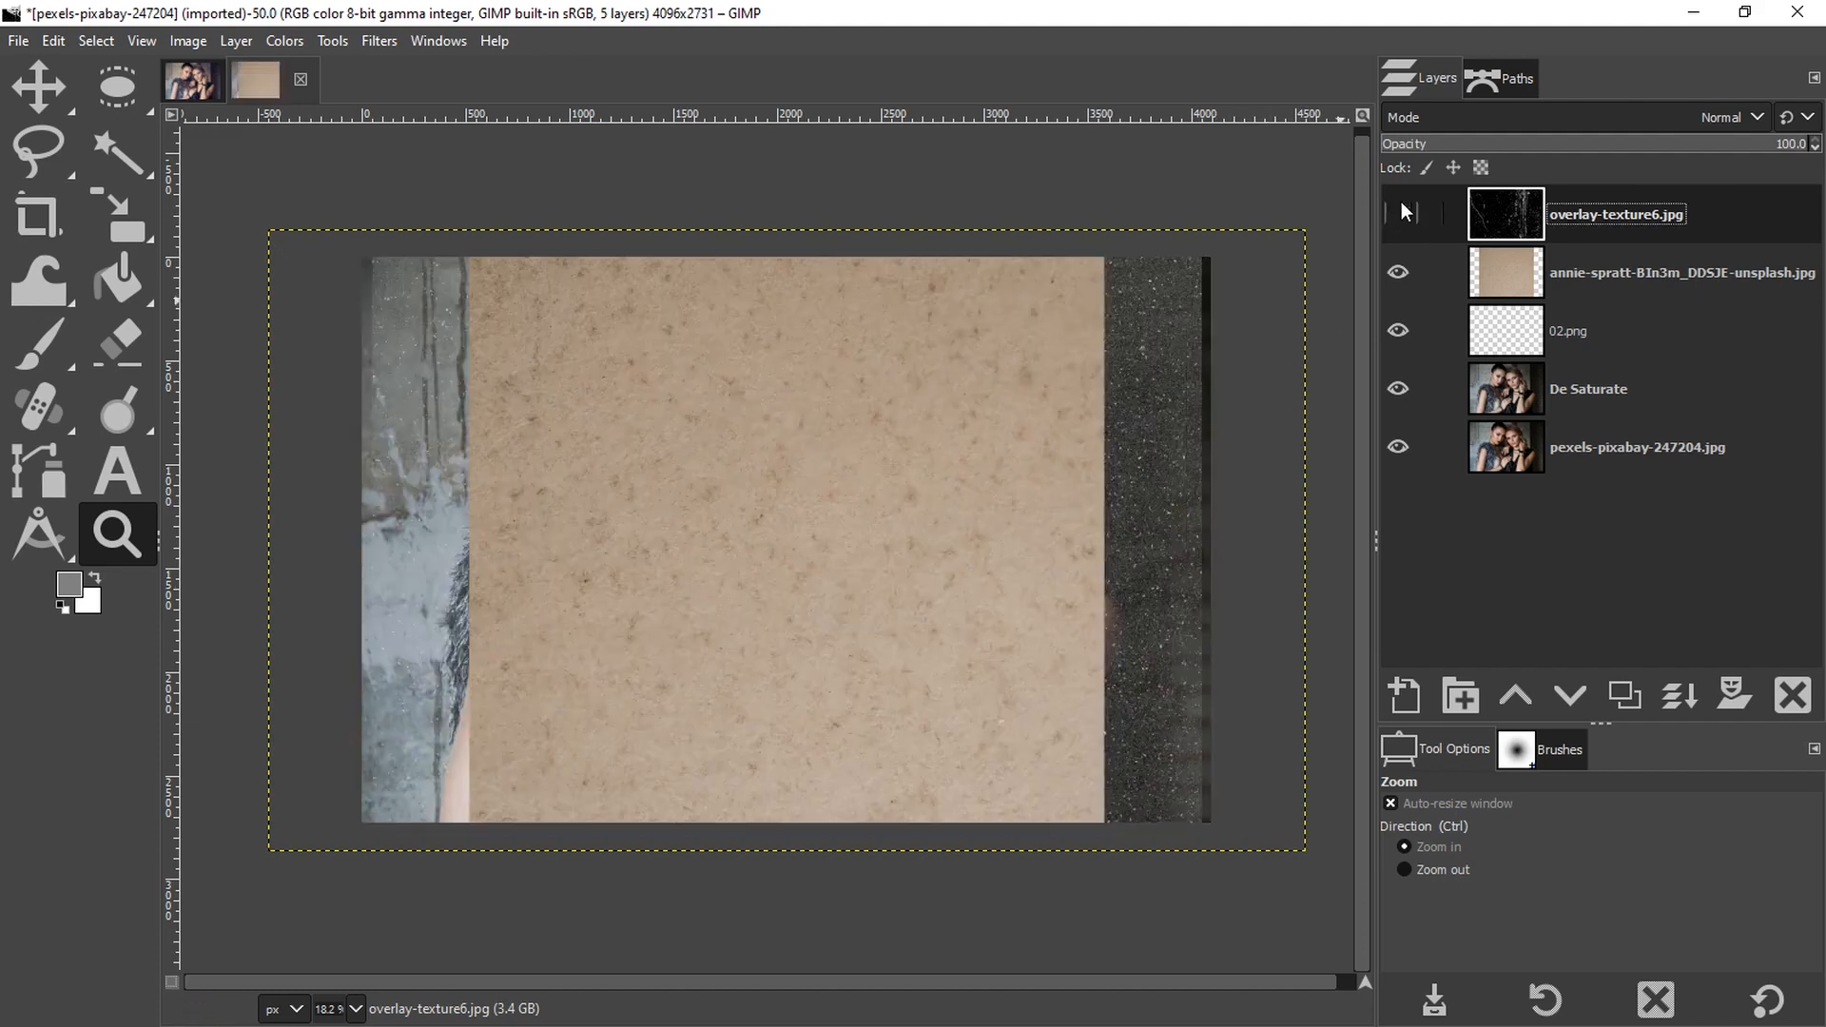
pyautogui.click(1502, 276)
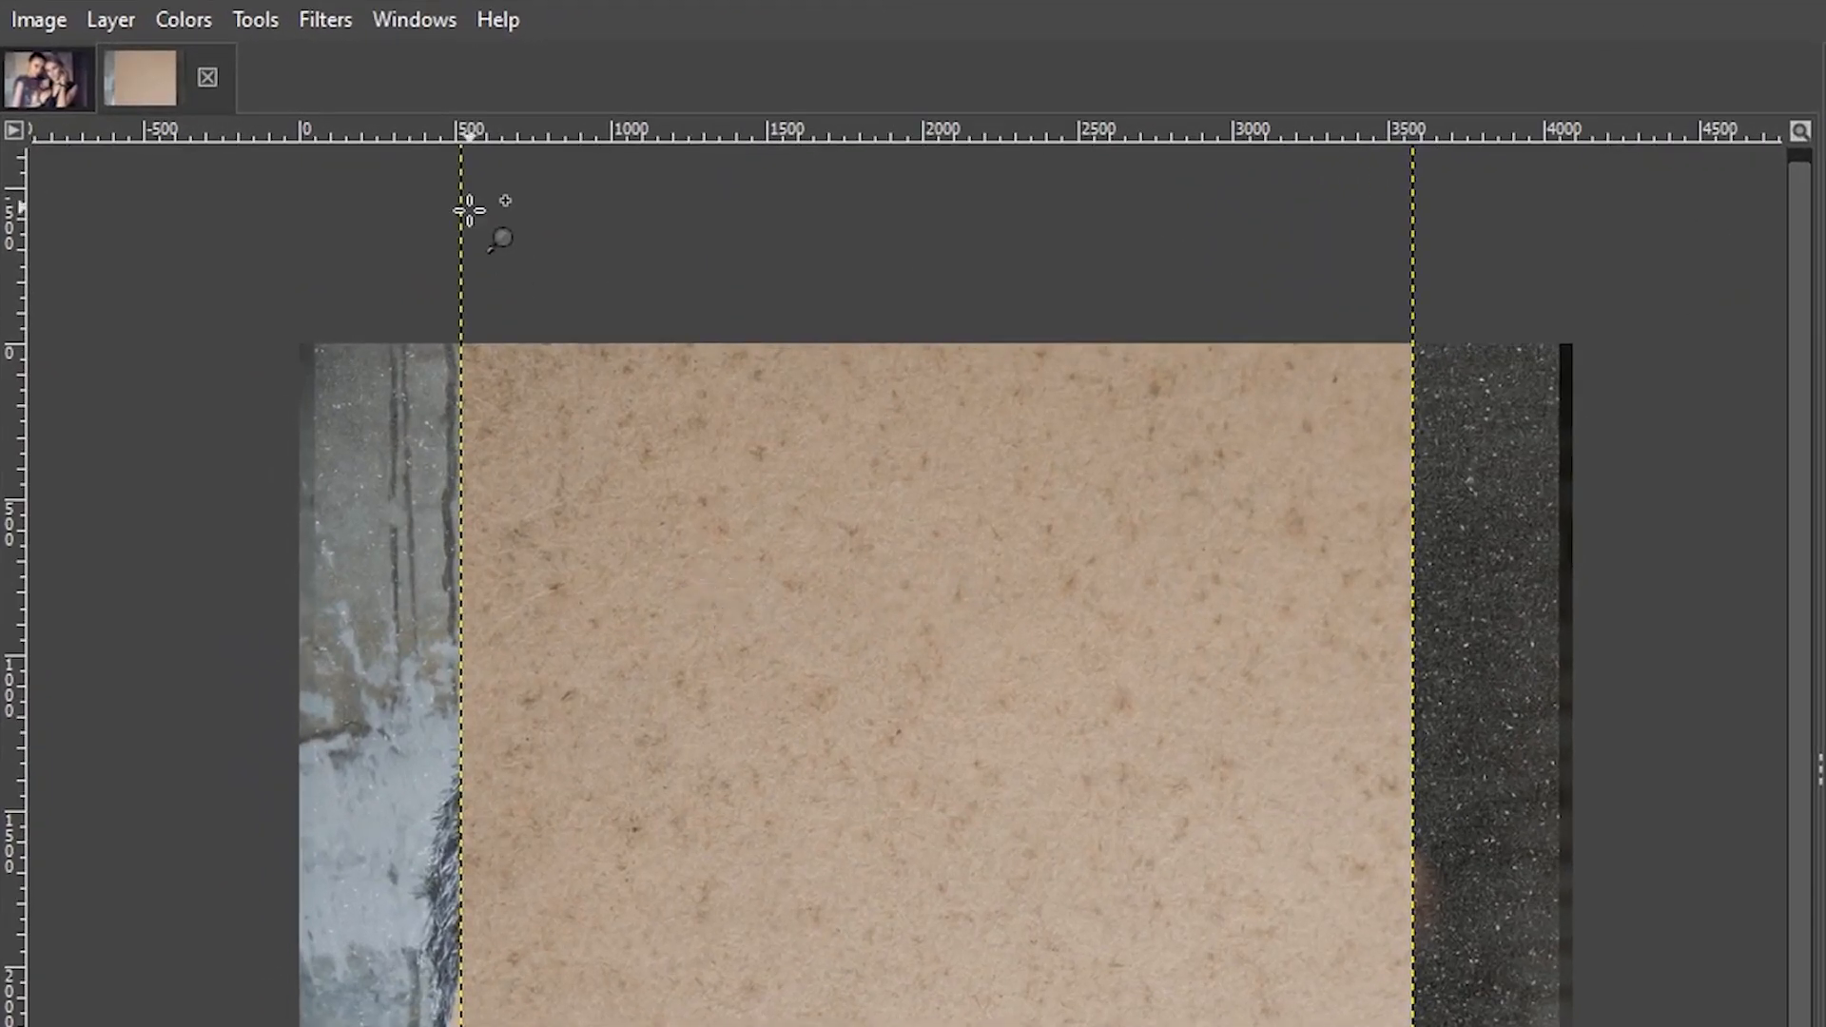
pyautogui.click(118, 19)
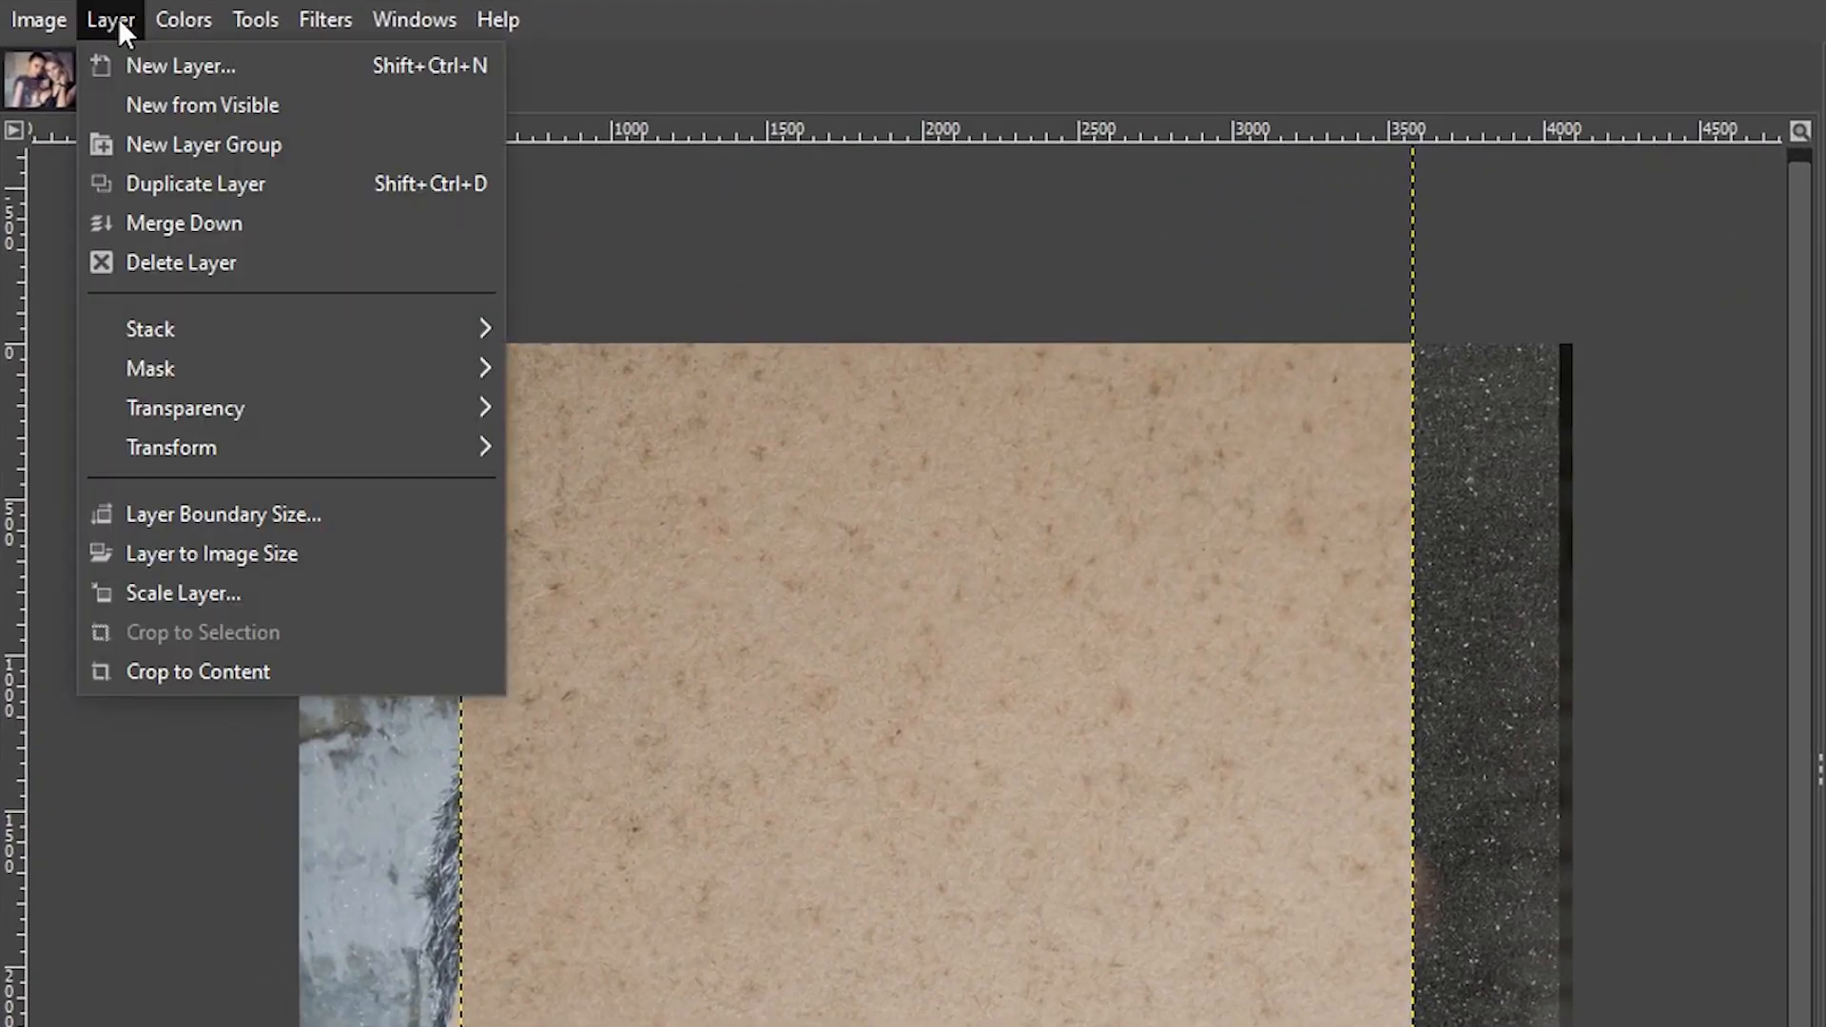
pyautogui.moveTo(258, 443)
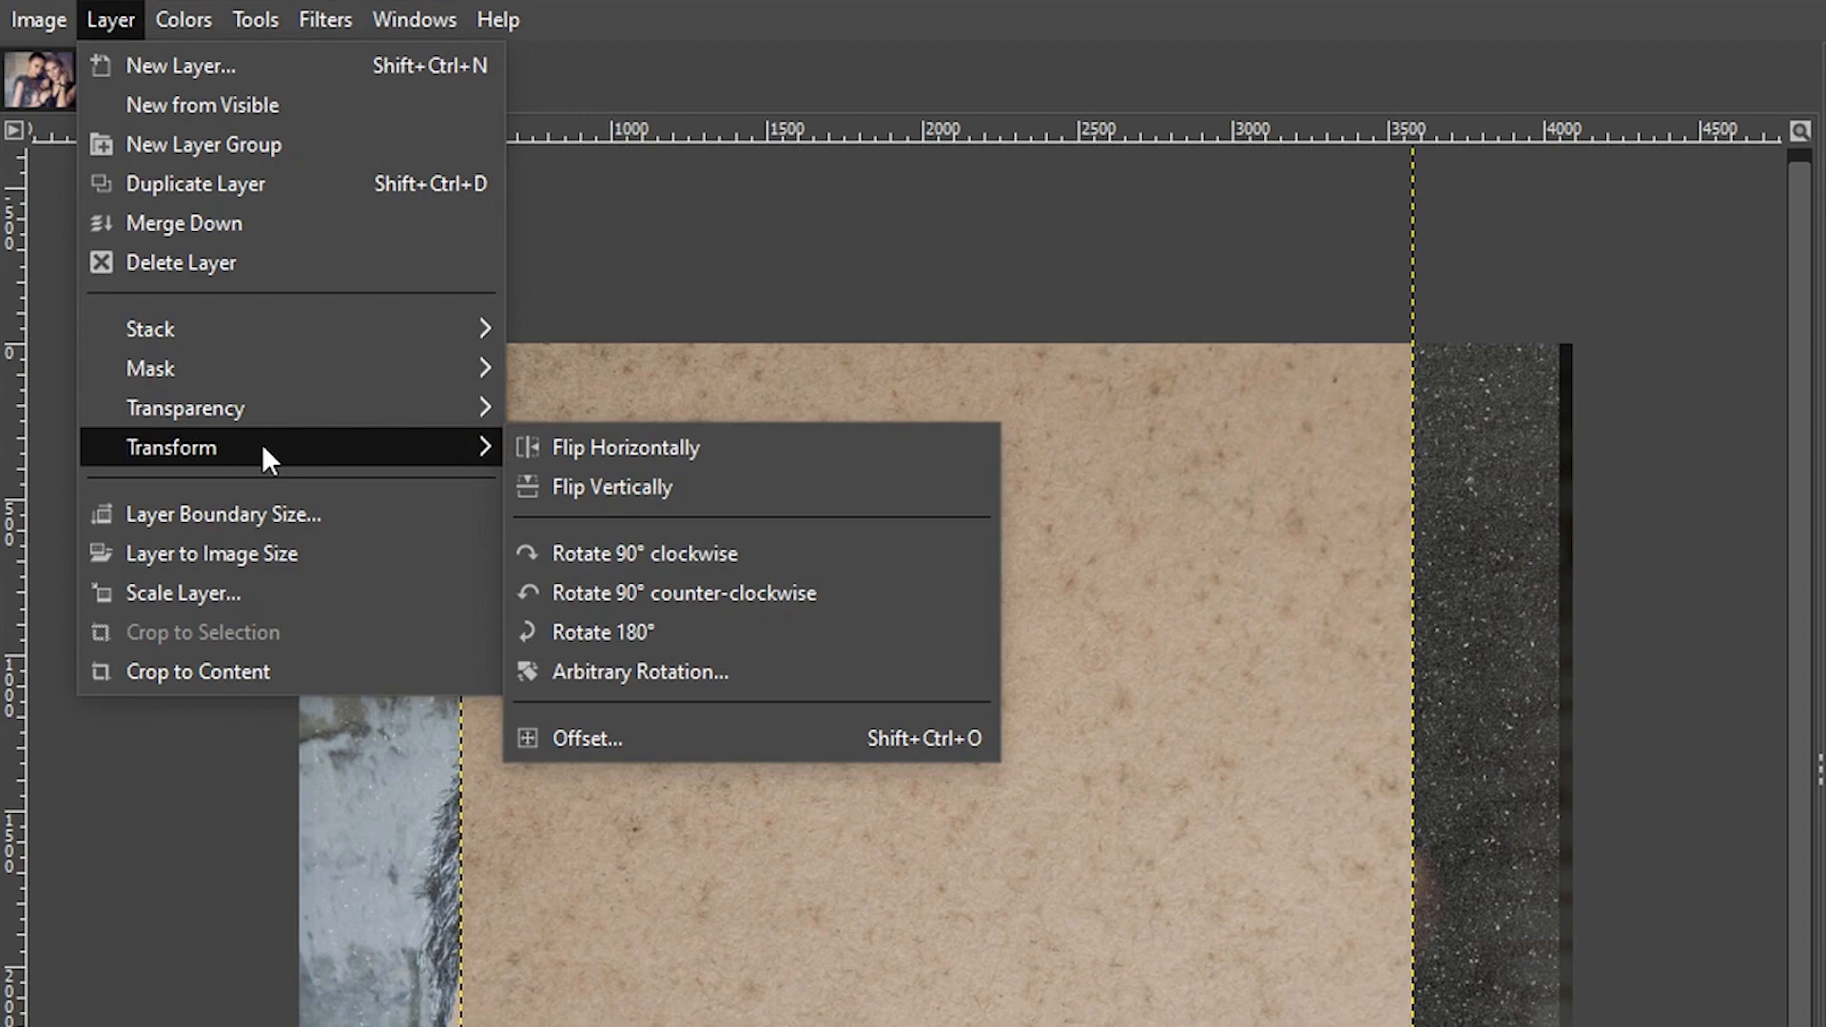
pyautogui.click(589, 556)
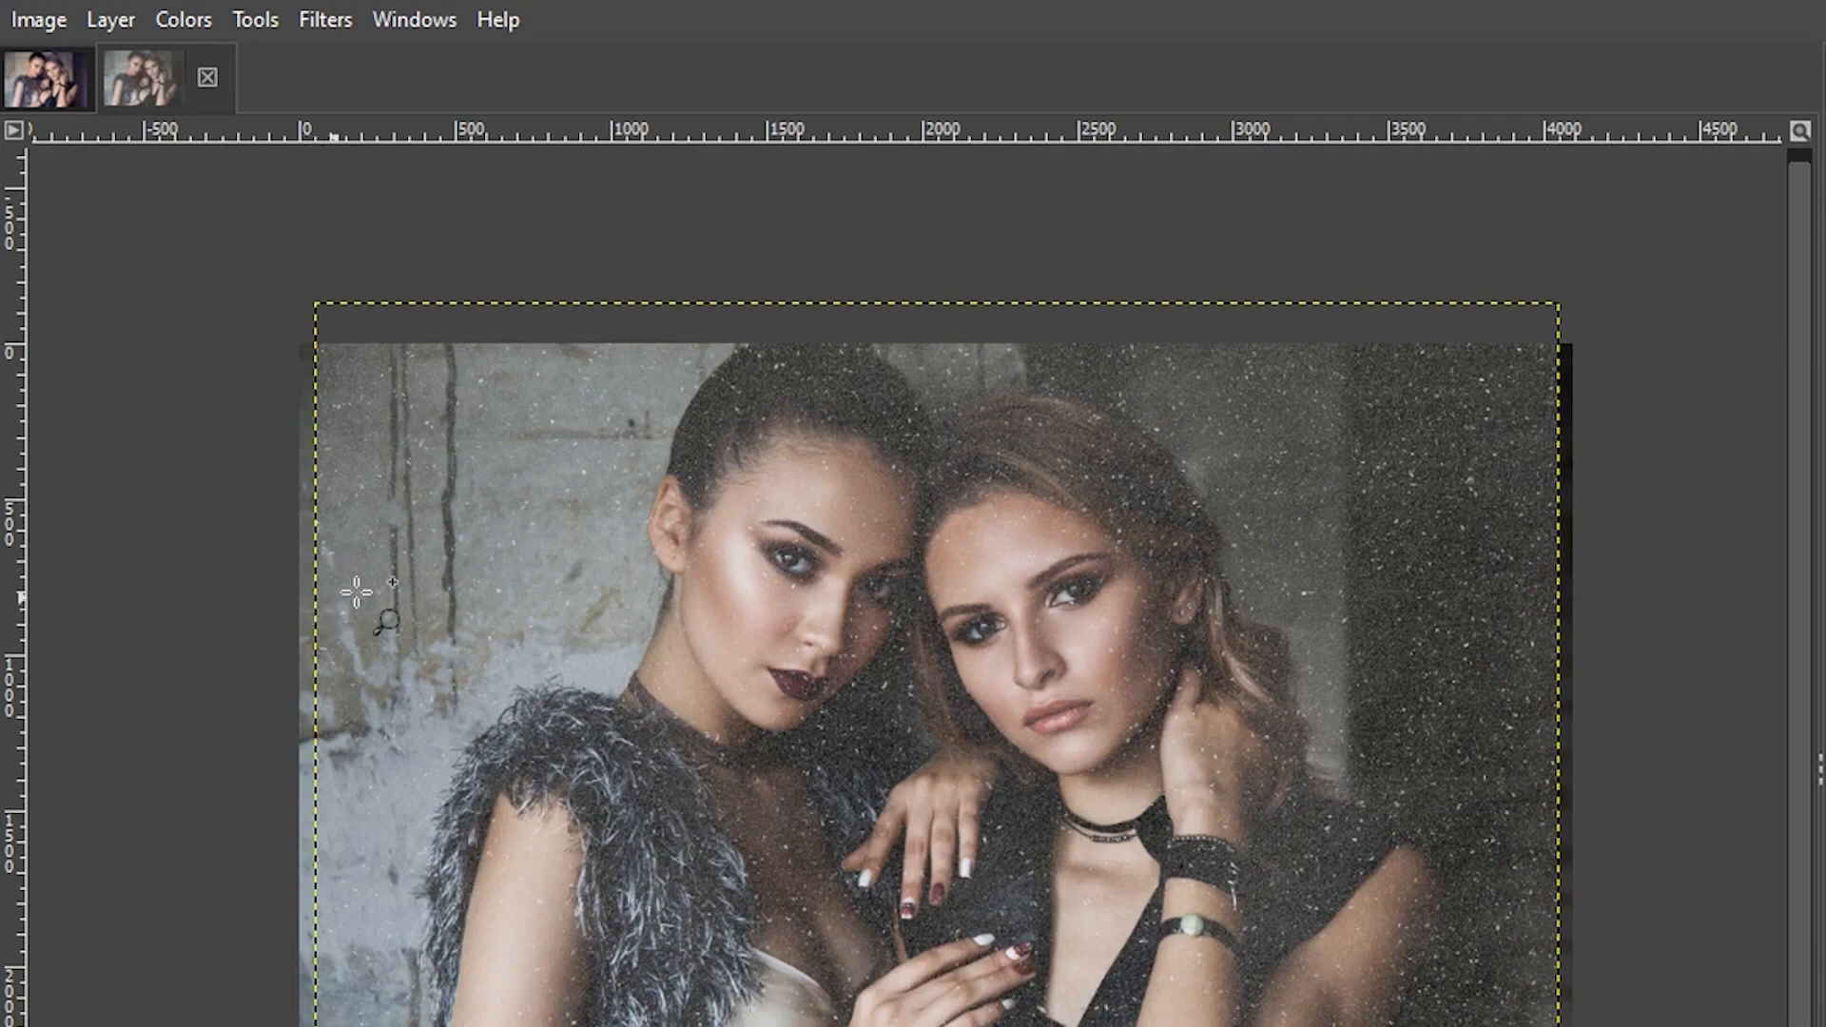
# Scale the 02.png layer to 4203 × 3152 px so it covers the whole canvas.
pyautogui.hotkey('shift', 's')
pyautogui.click(511, 553)
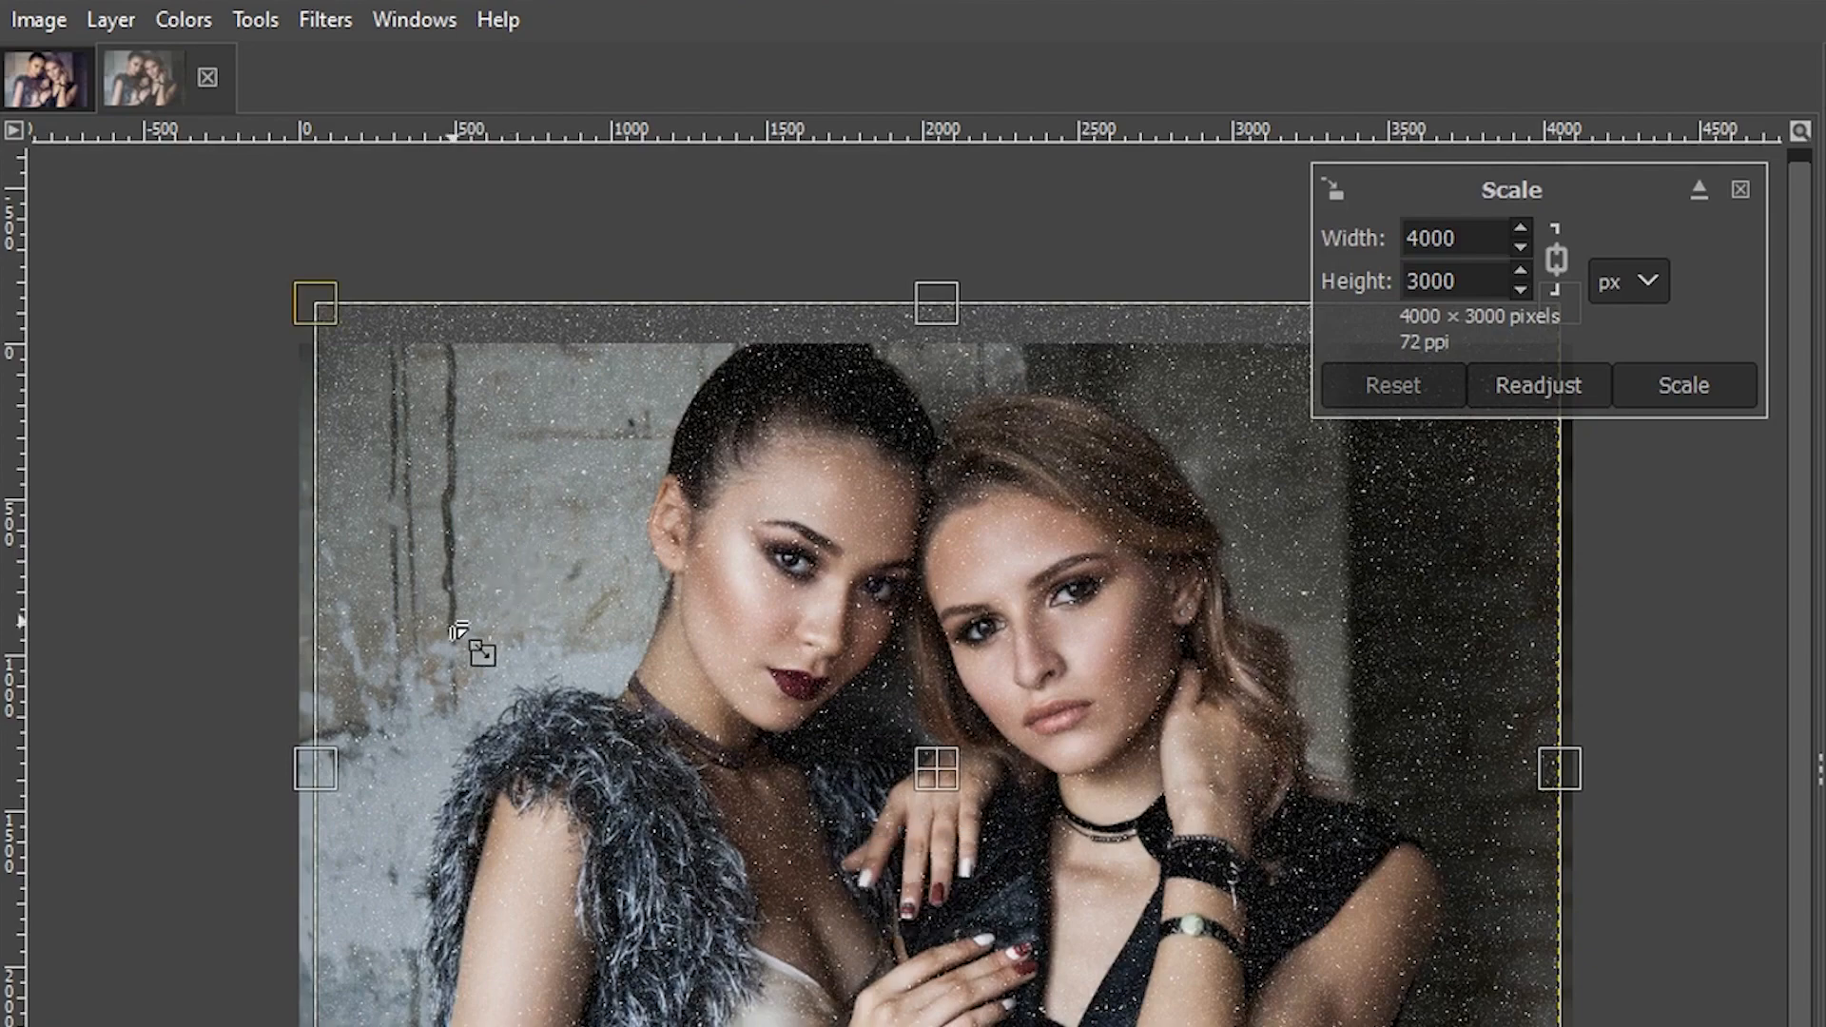
pyautogui.moveTo(314, 768); pyautogui.dragTo(285, 769)
pyautogui.moveTo(1560, 768); pyautogui.dragTo(1587, 774)
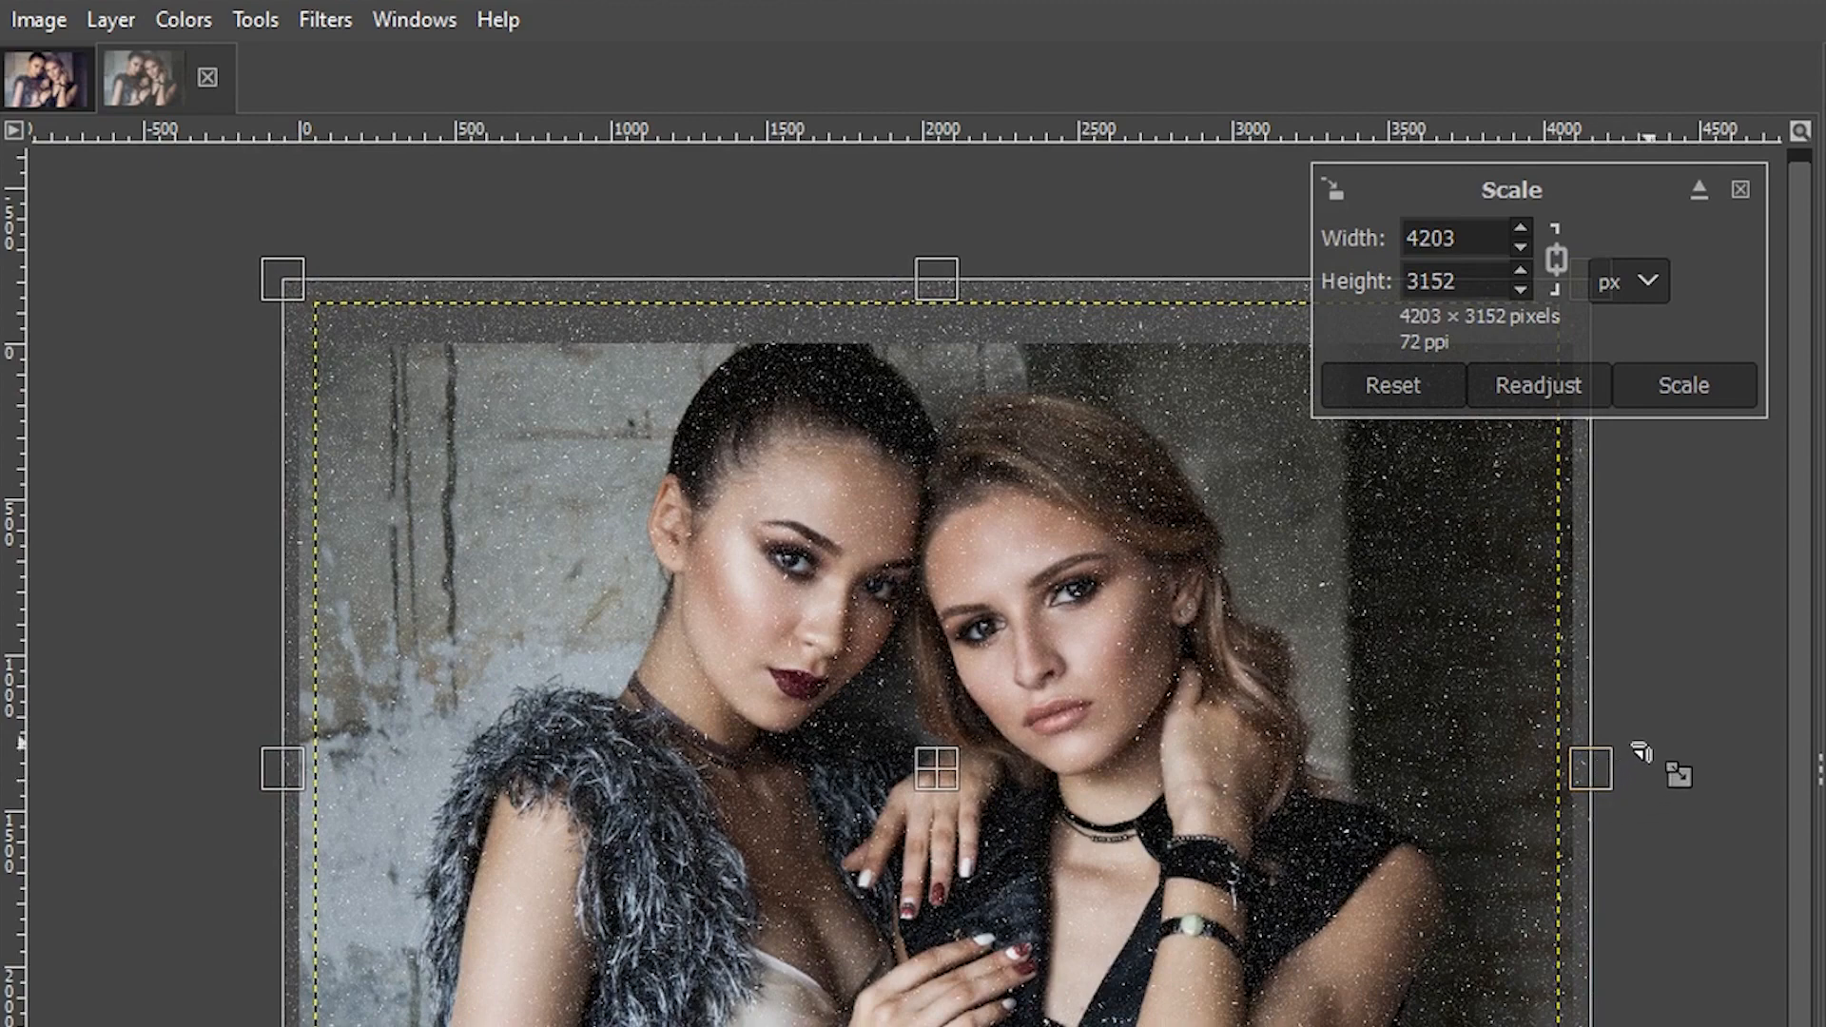
pyautogui.press('Return')
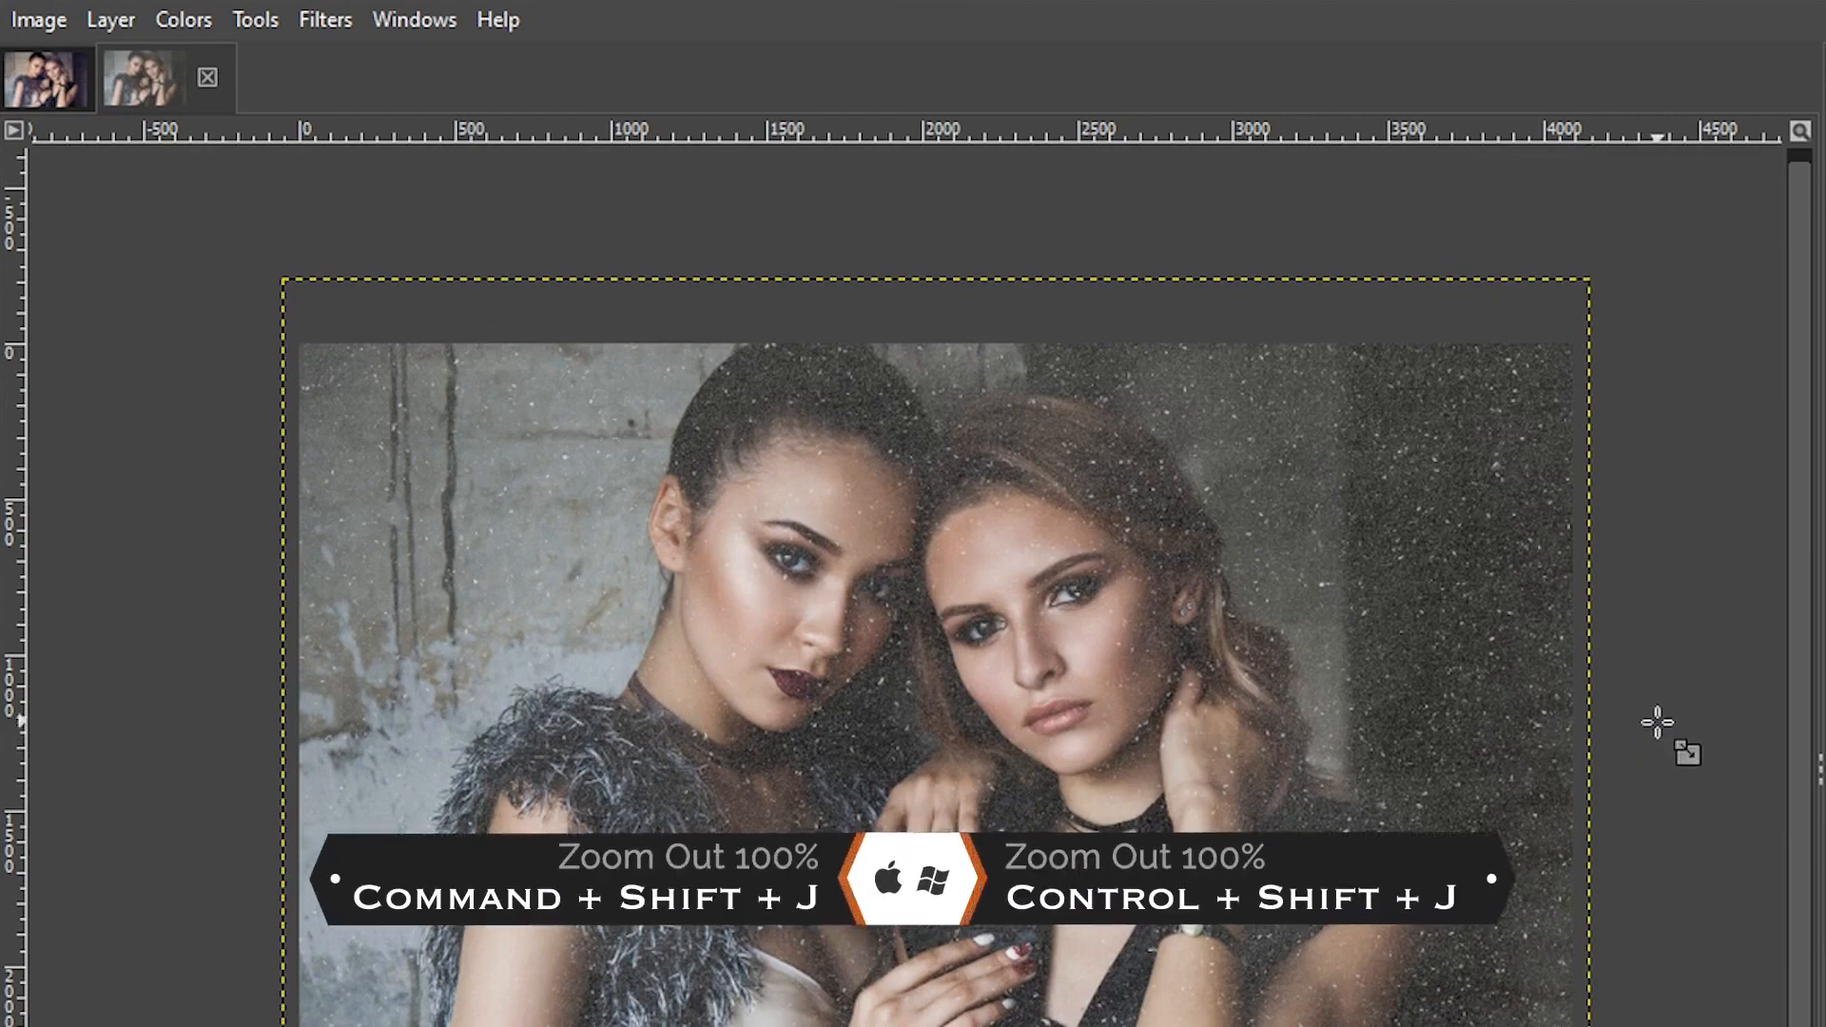
pyautogui.hotkey('ctrl', 'shift', 'j')
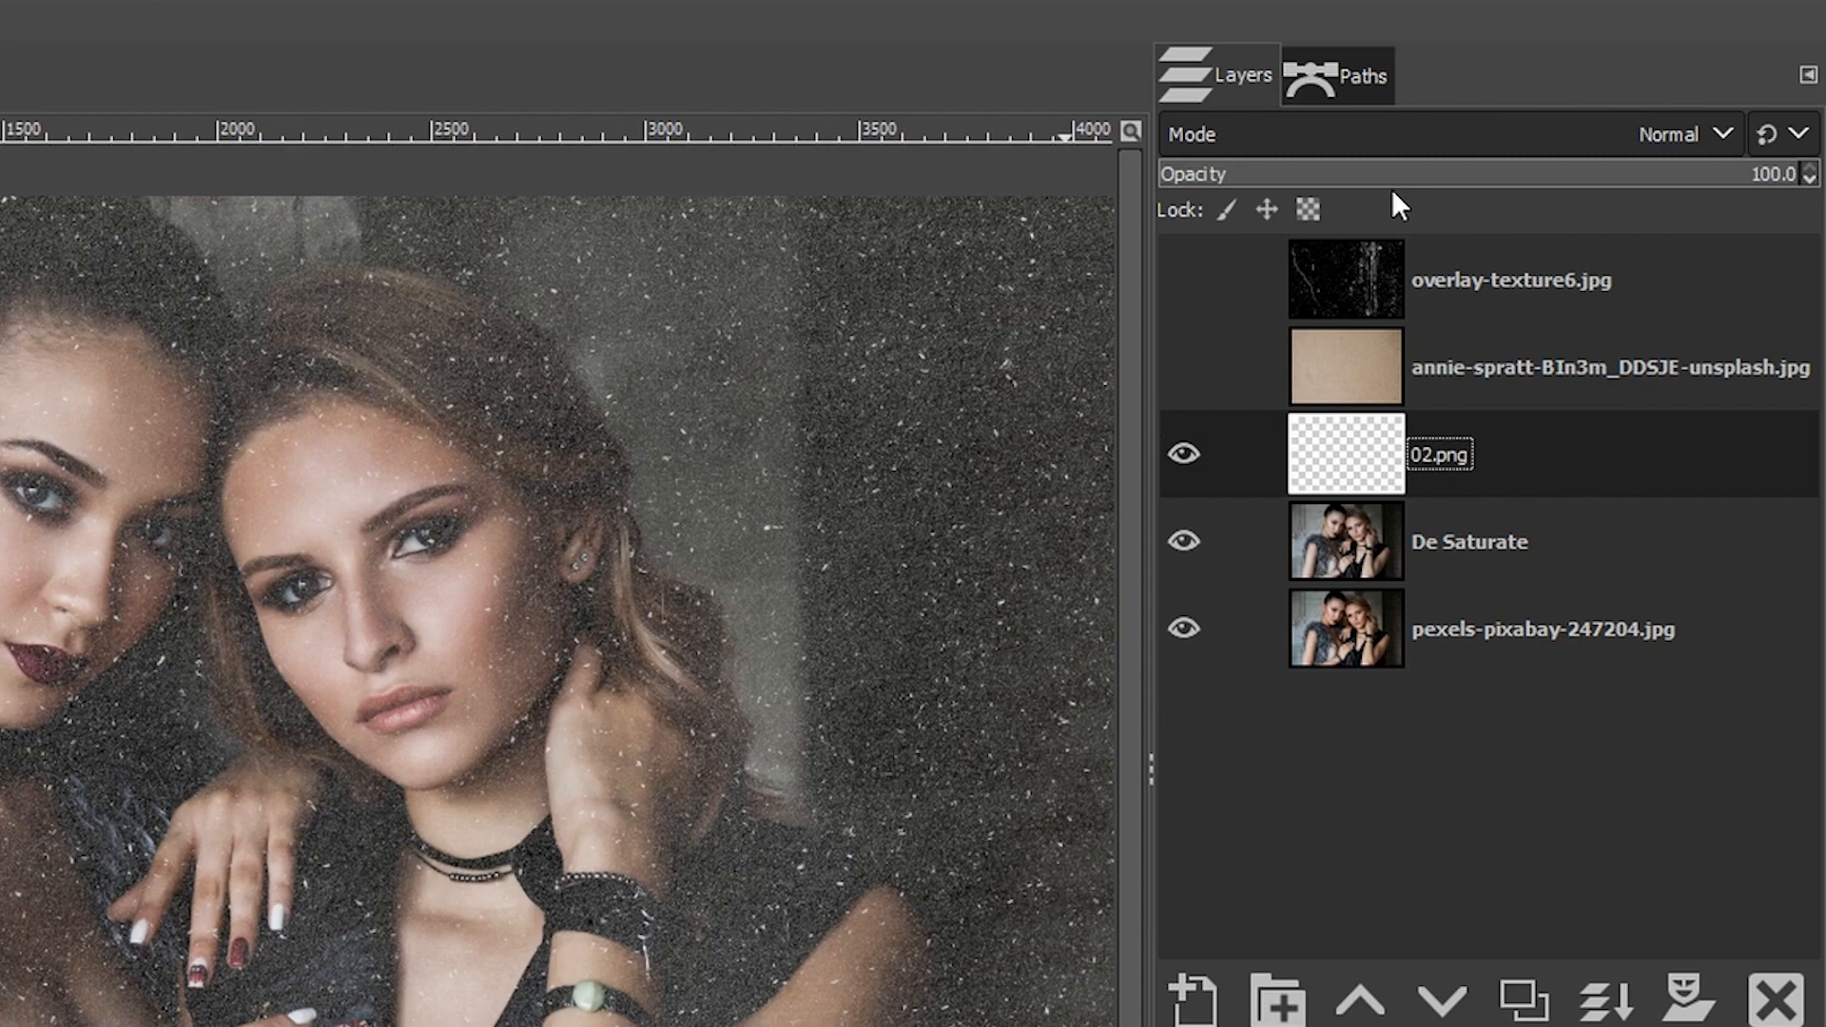
# Invert the colors of the 02.png dust layer and set its opacity to 53.9.
pyautogui.moveTo(1350, 180); pyautogui.dragTo(1323, 185)
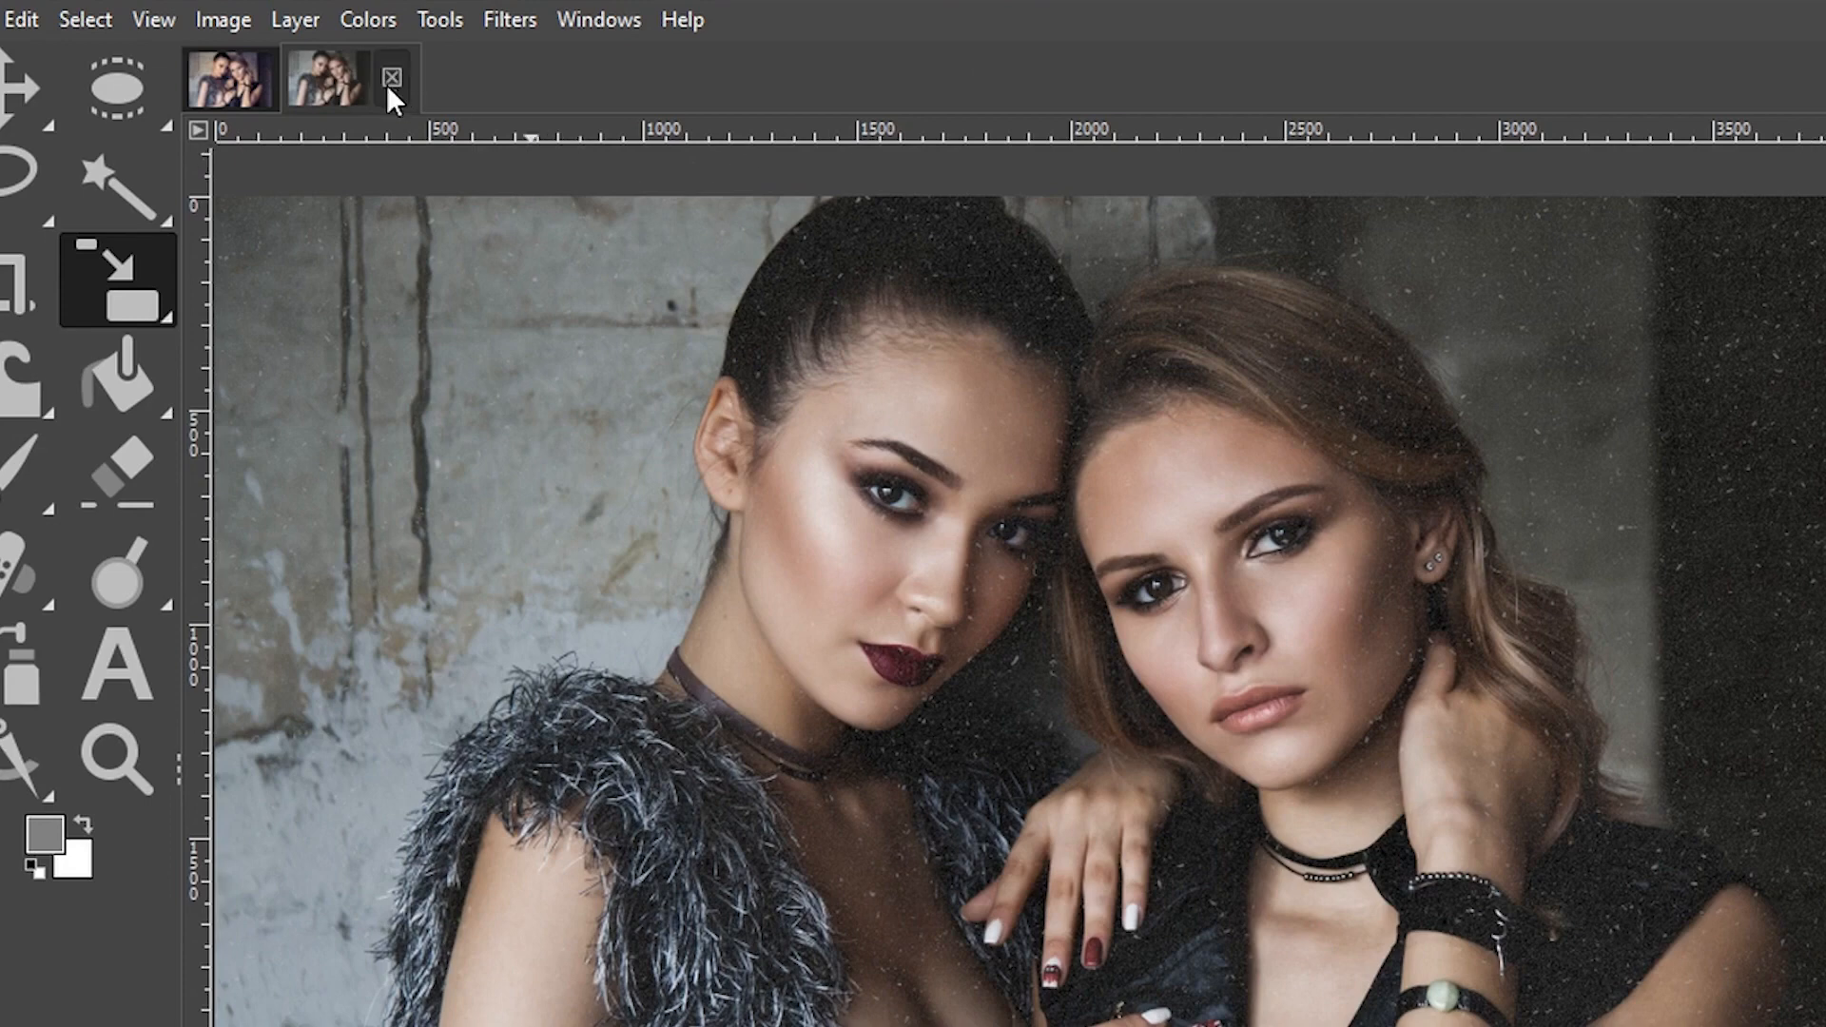
pyautogui.click(367, 23)
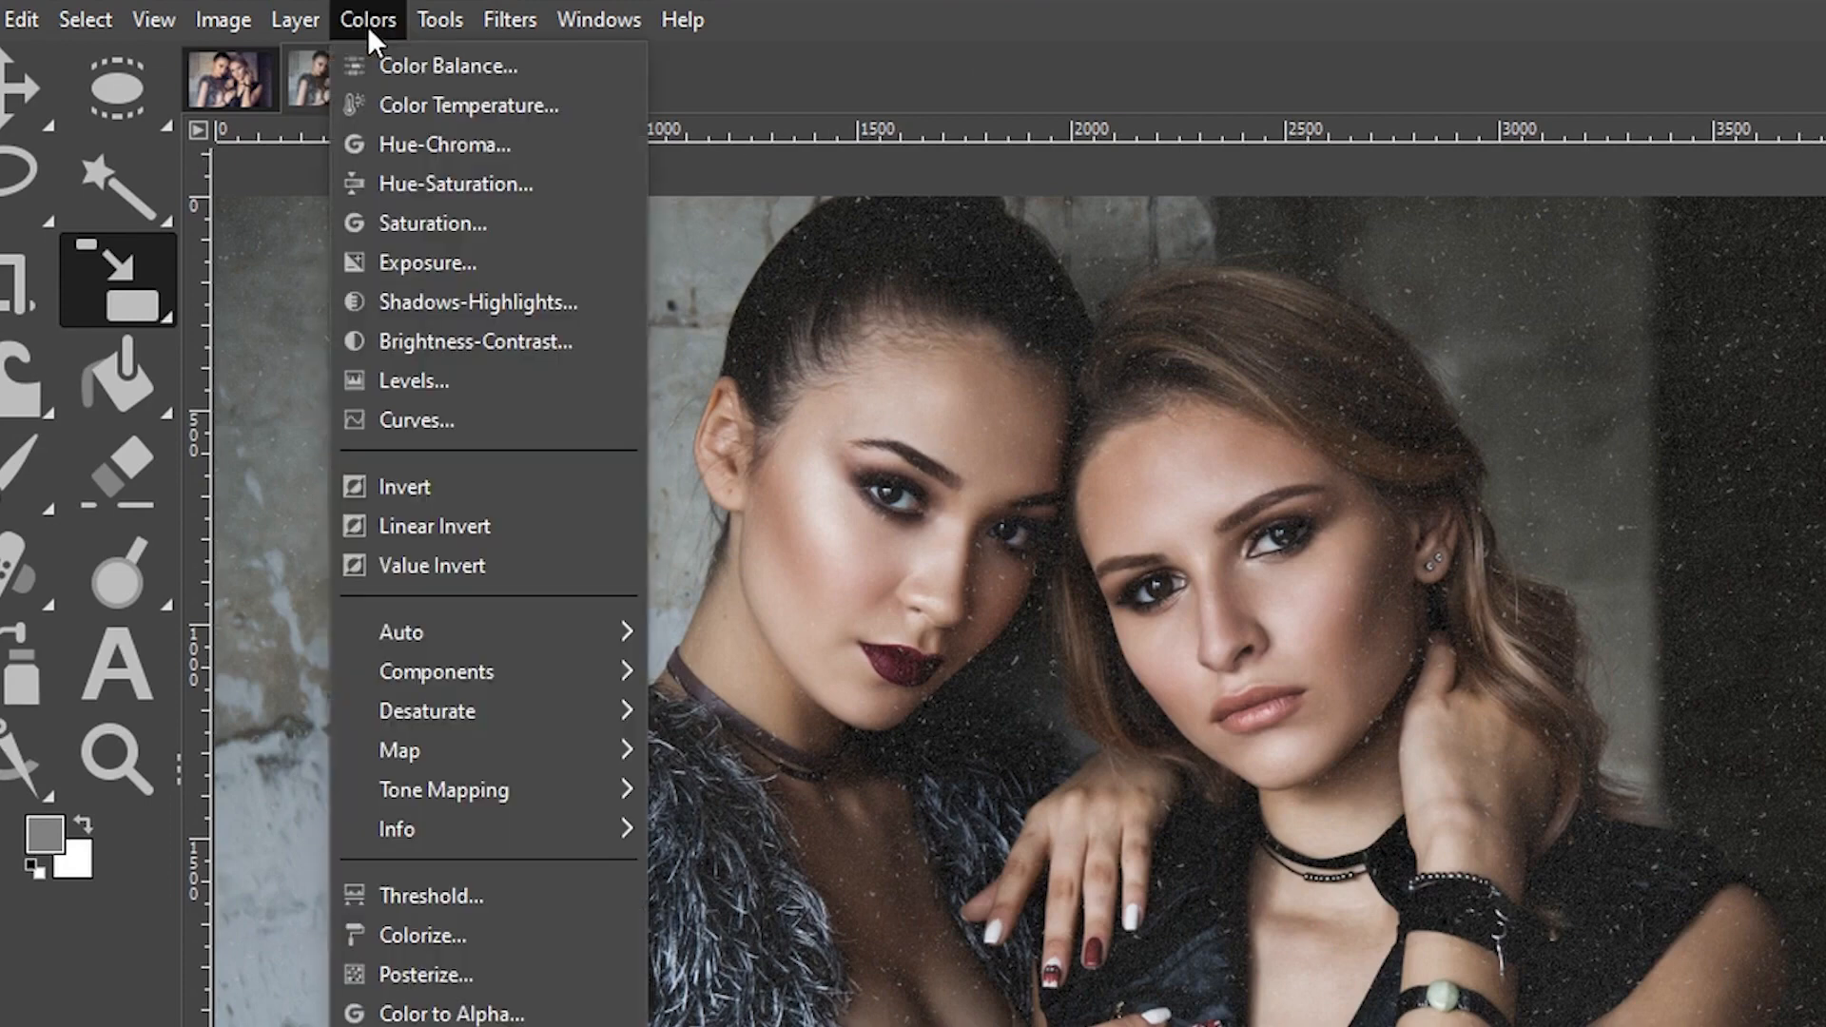
pyautogui.click(487, 490)
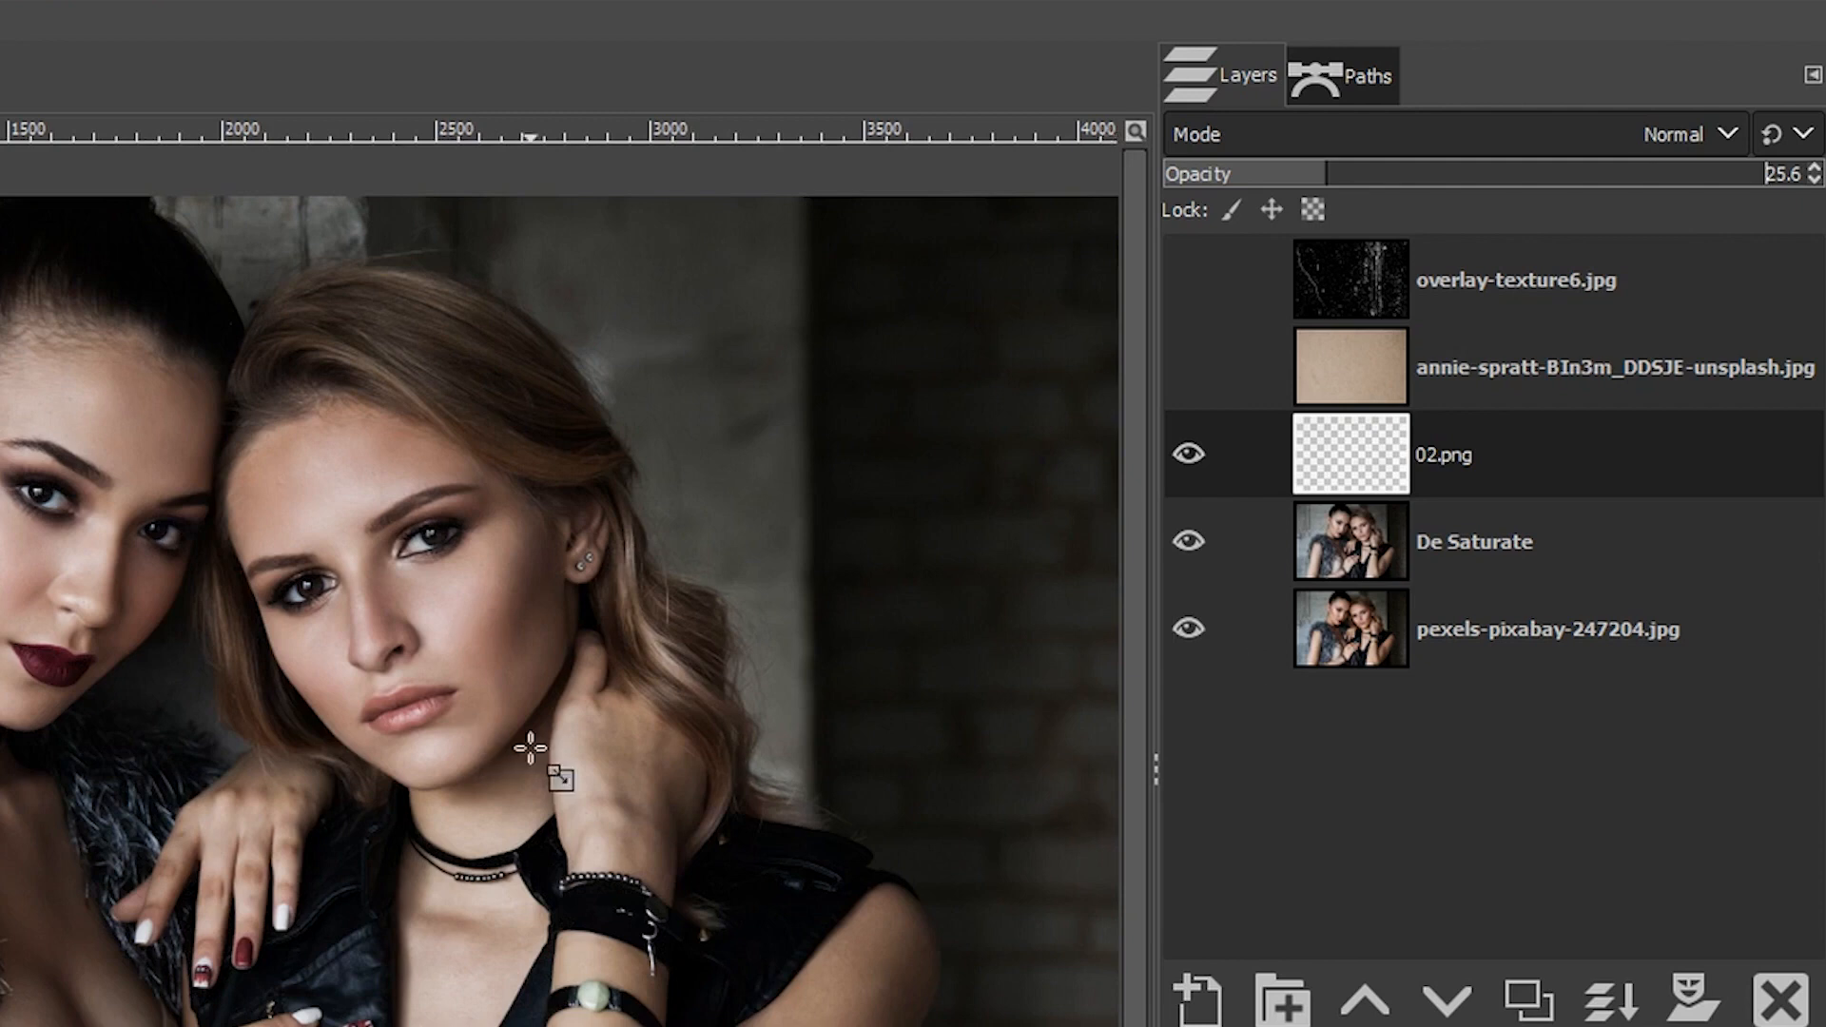
pyautogui.click(1508, 180)
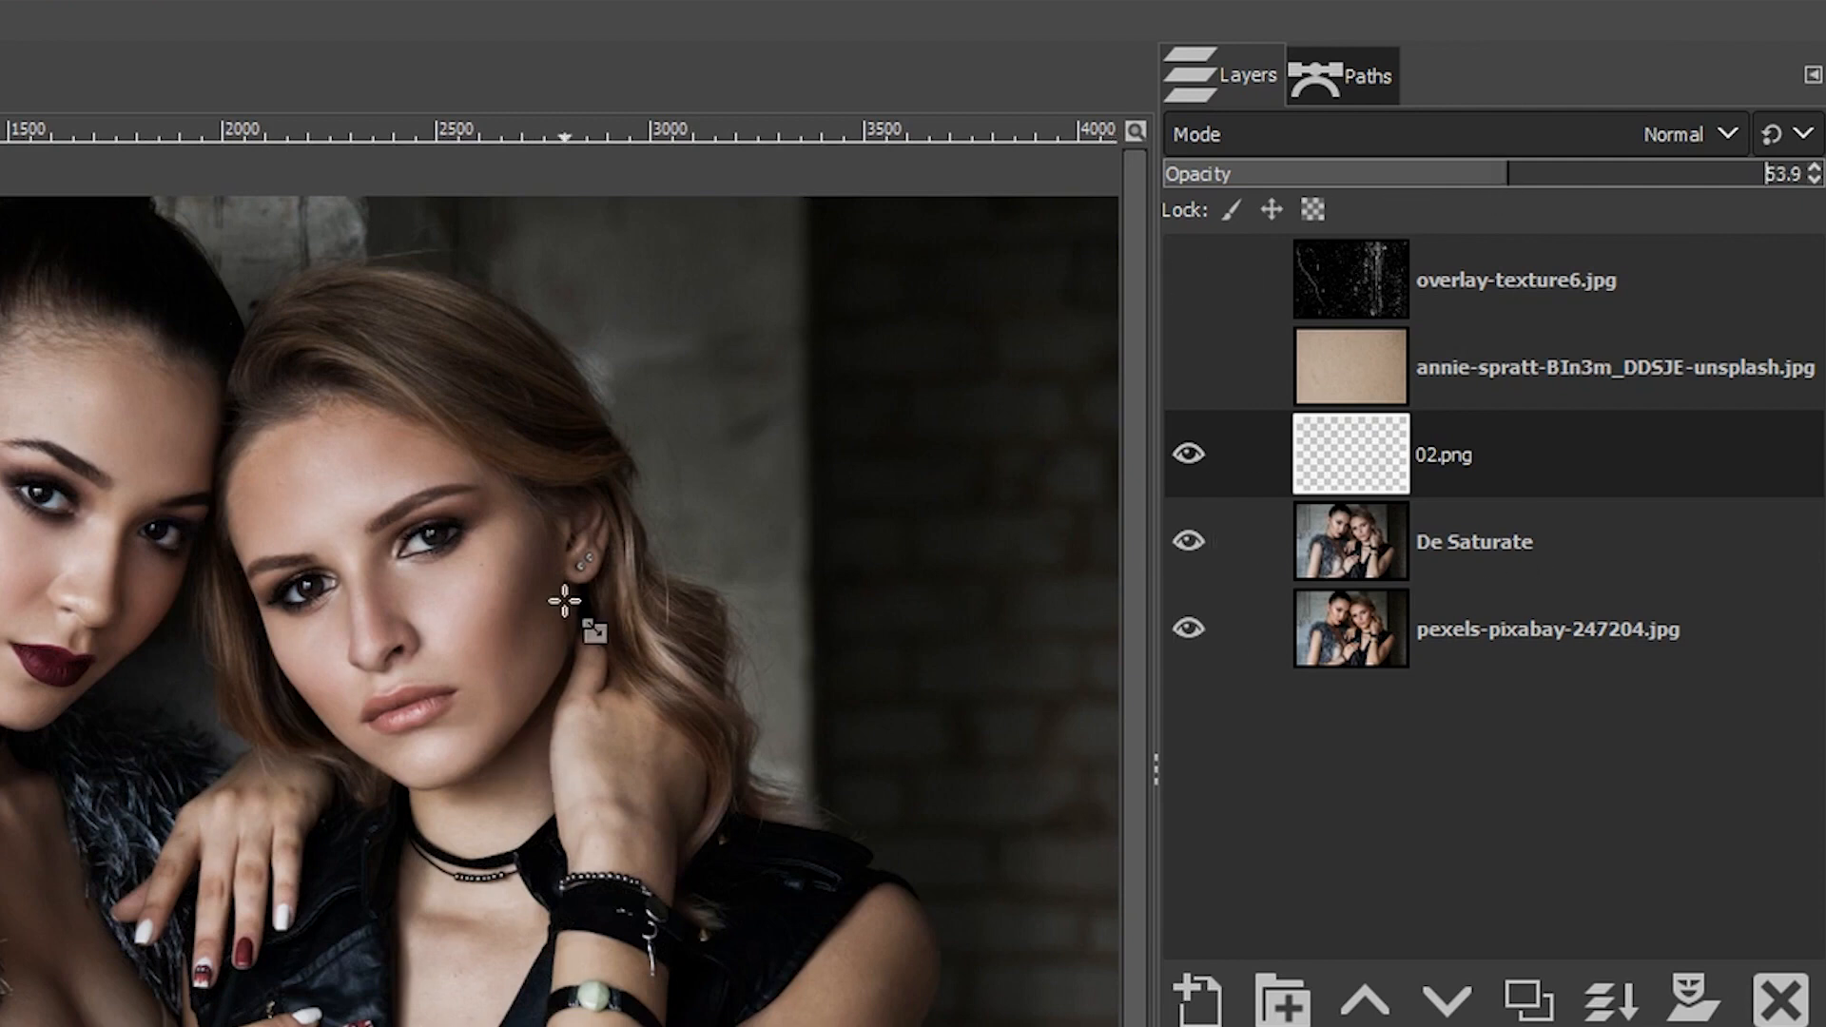
# Add a White (full opacity) layer mask to the 02.png layer.
pyautogui.click(220, 601)
pyautogui.click(224, 611)
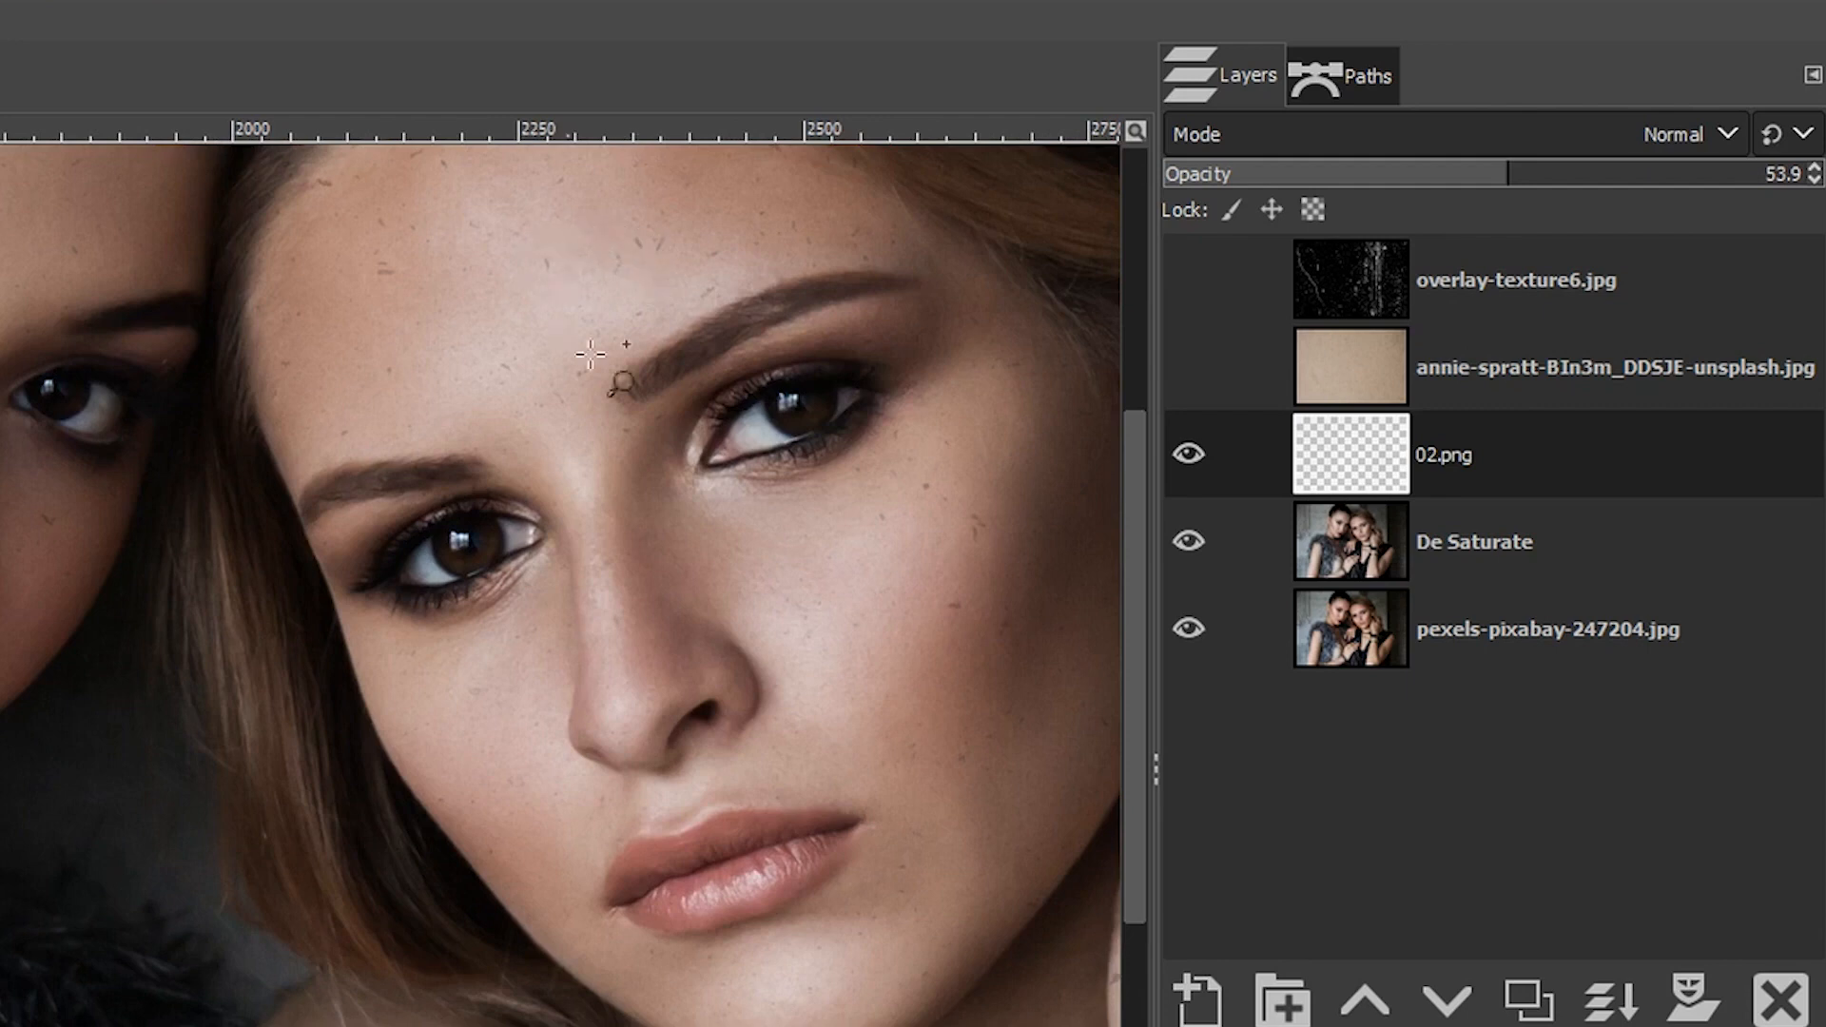
pyautogui.moveTo(1128, 605); pyautogui.dragTo(1133, 497)
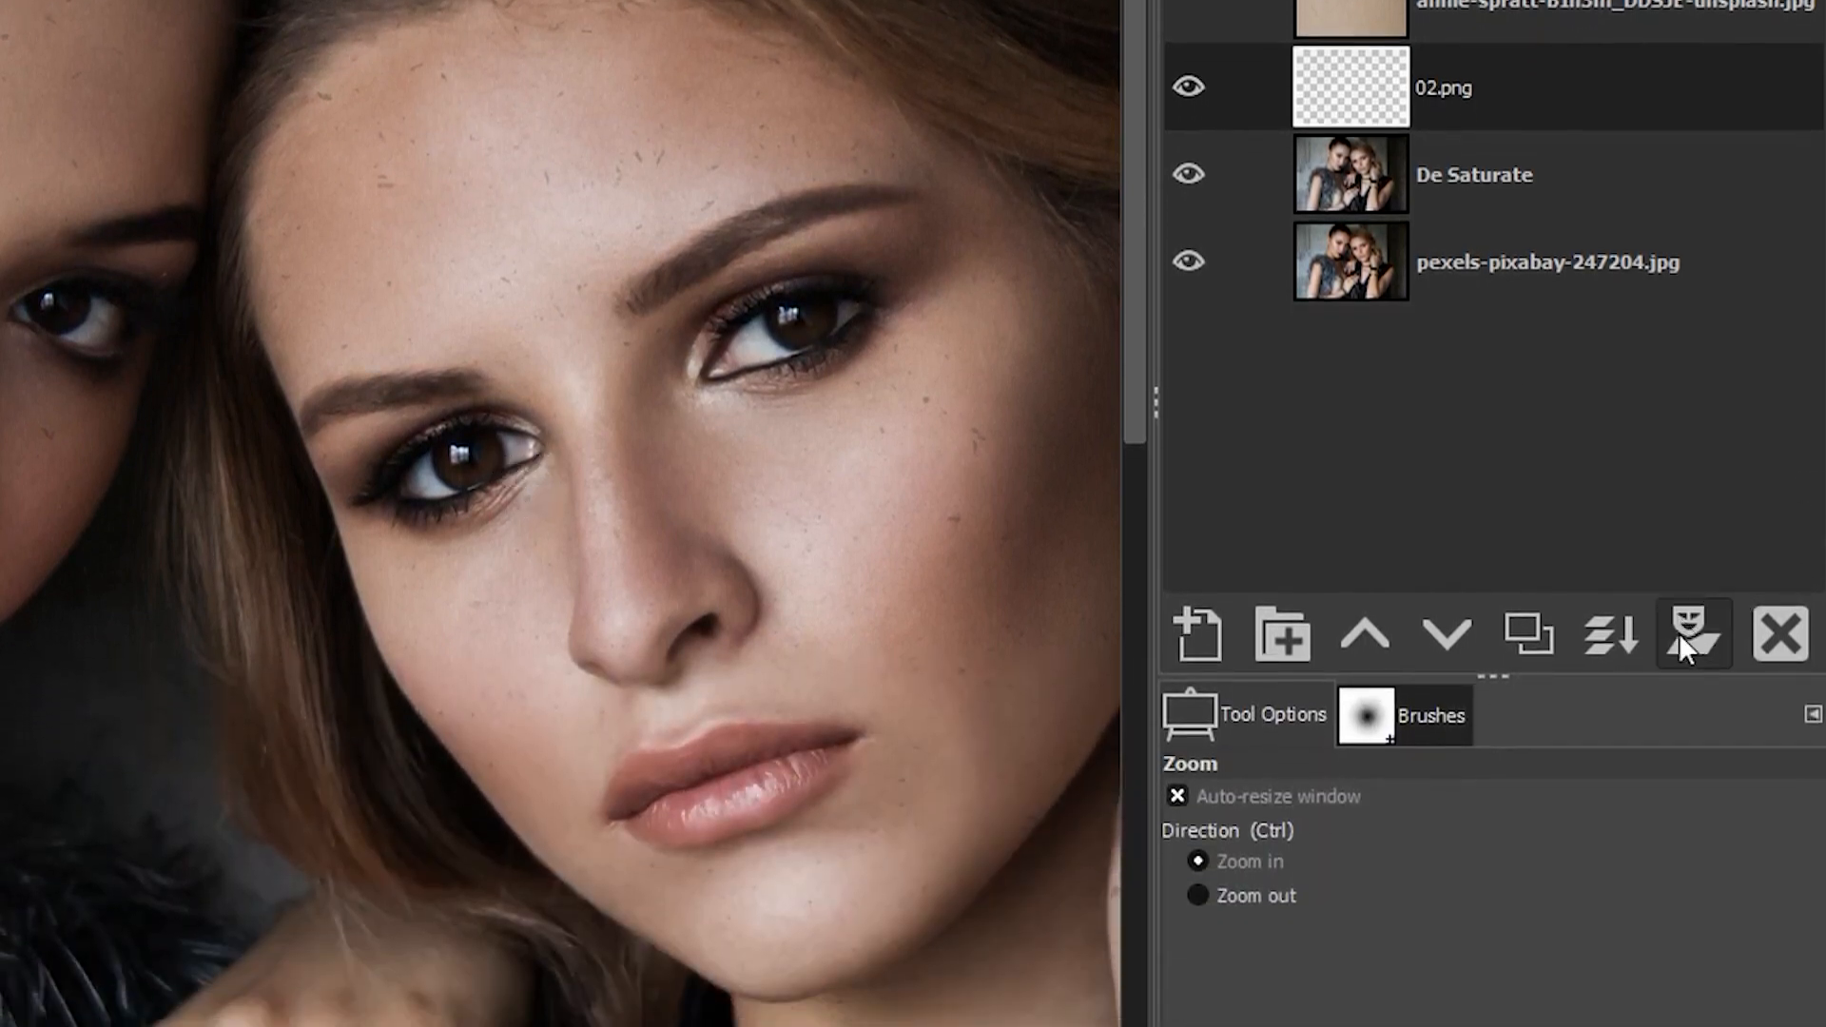
pyautogui.click(1688, 630)
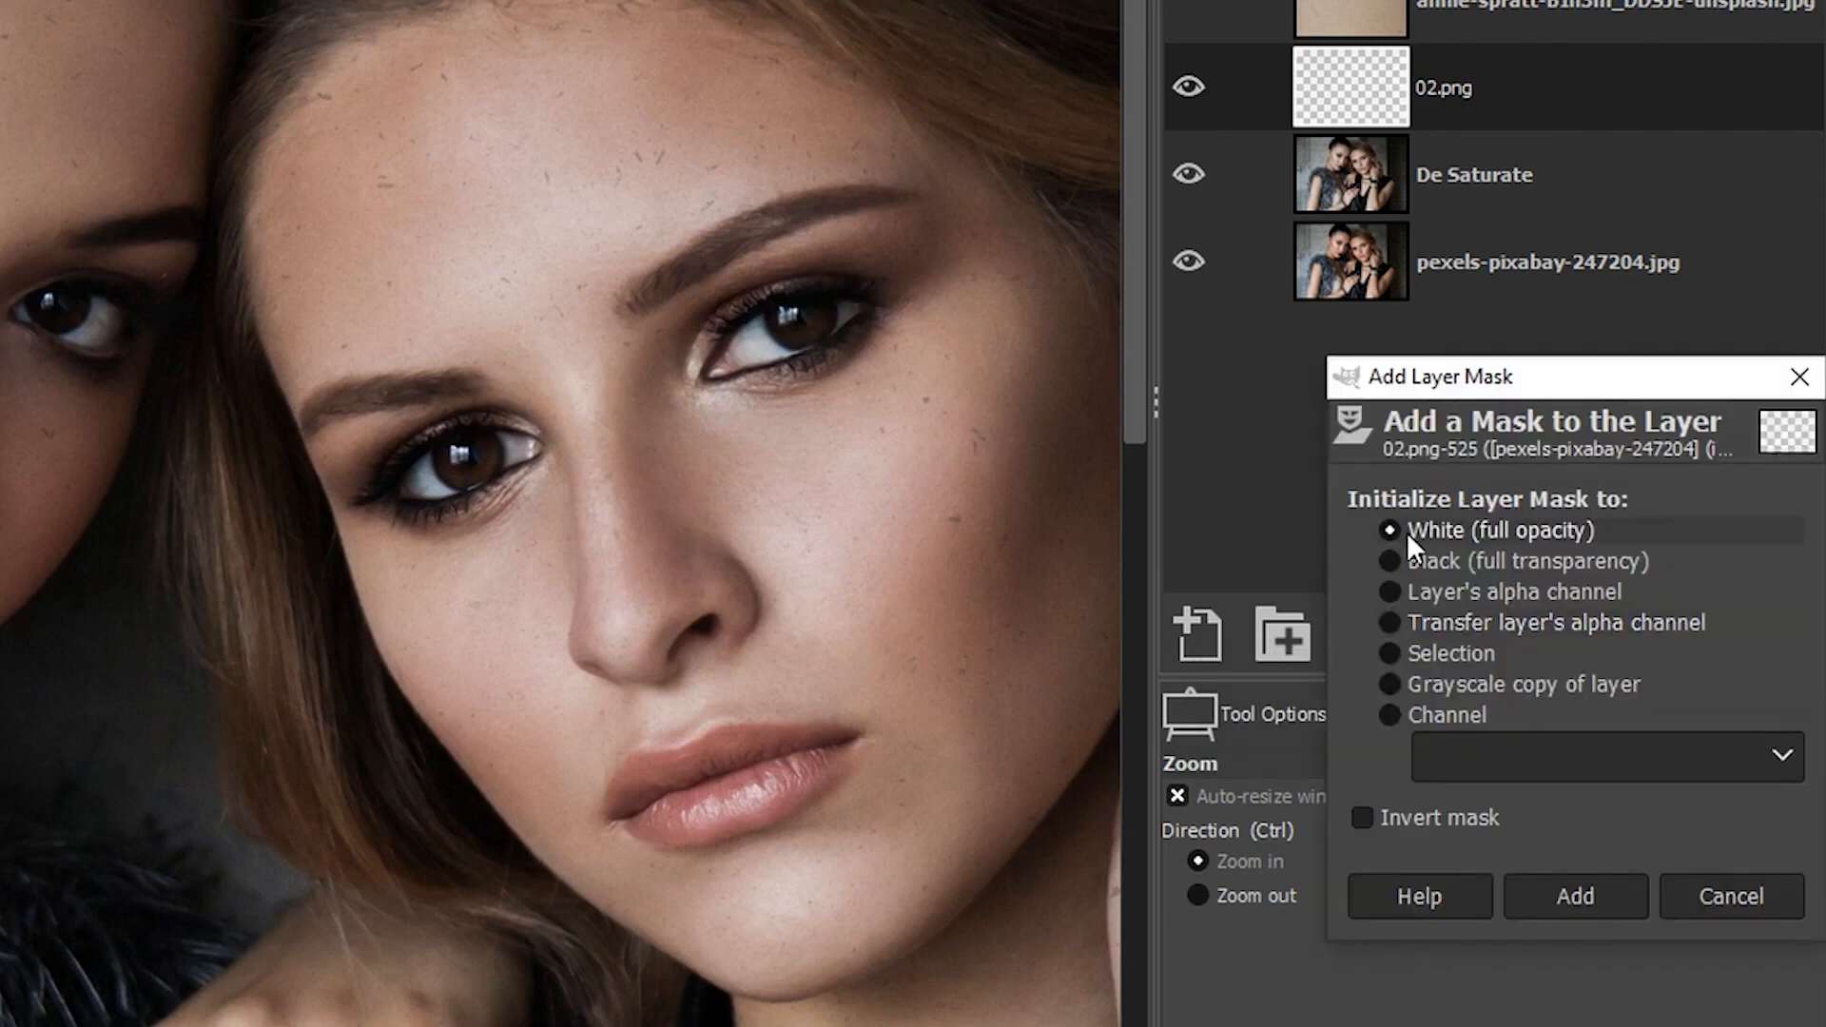
pyautogui.moveTo(1573, 392); pyautogui.dragTo(1552, 46)
pyautogui.click(1560, 550)
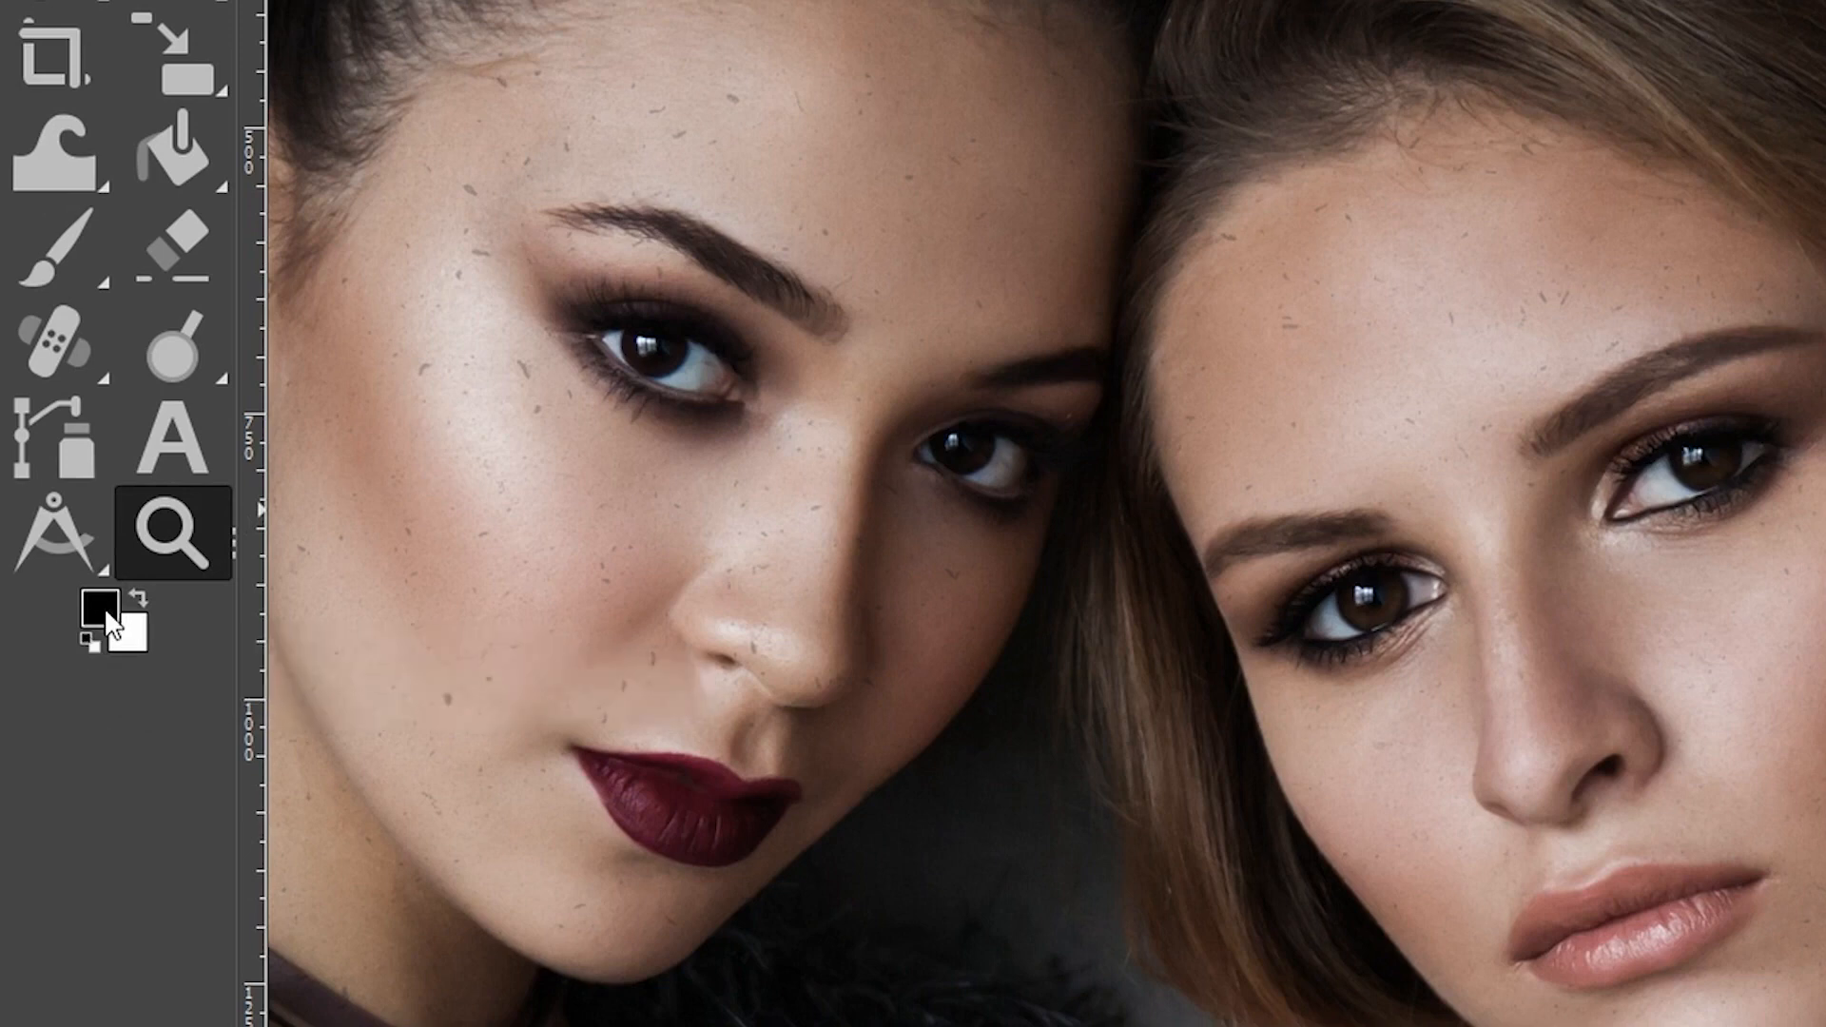
# Choose the Paintbrush with black as foreground and reduce its brush size to 463.
pyautogui.click(45, 250)
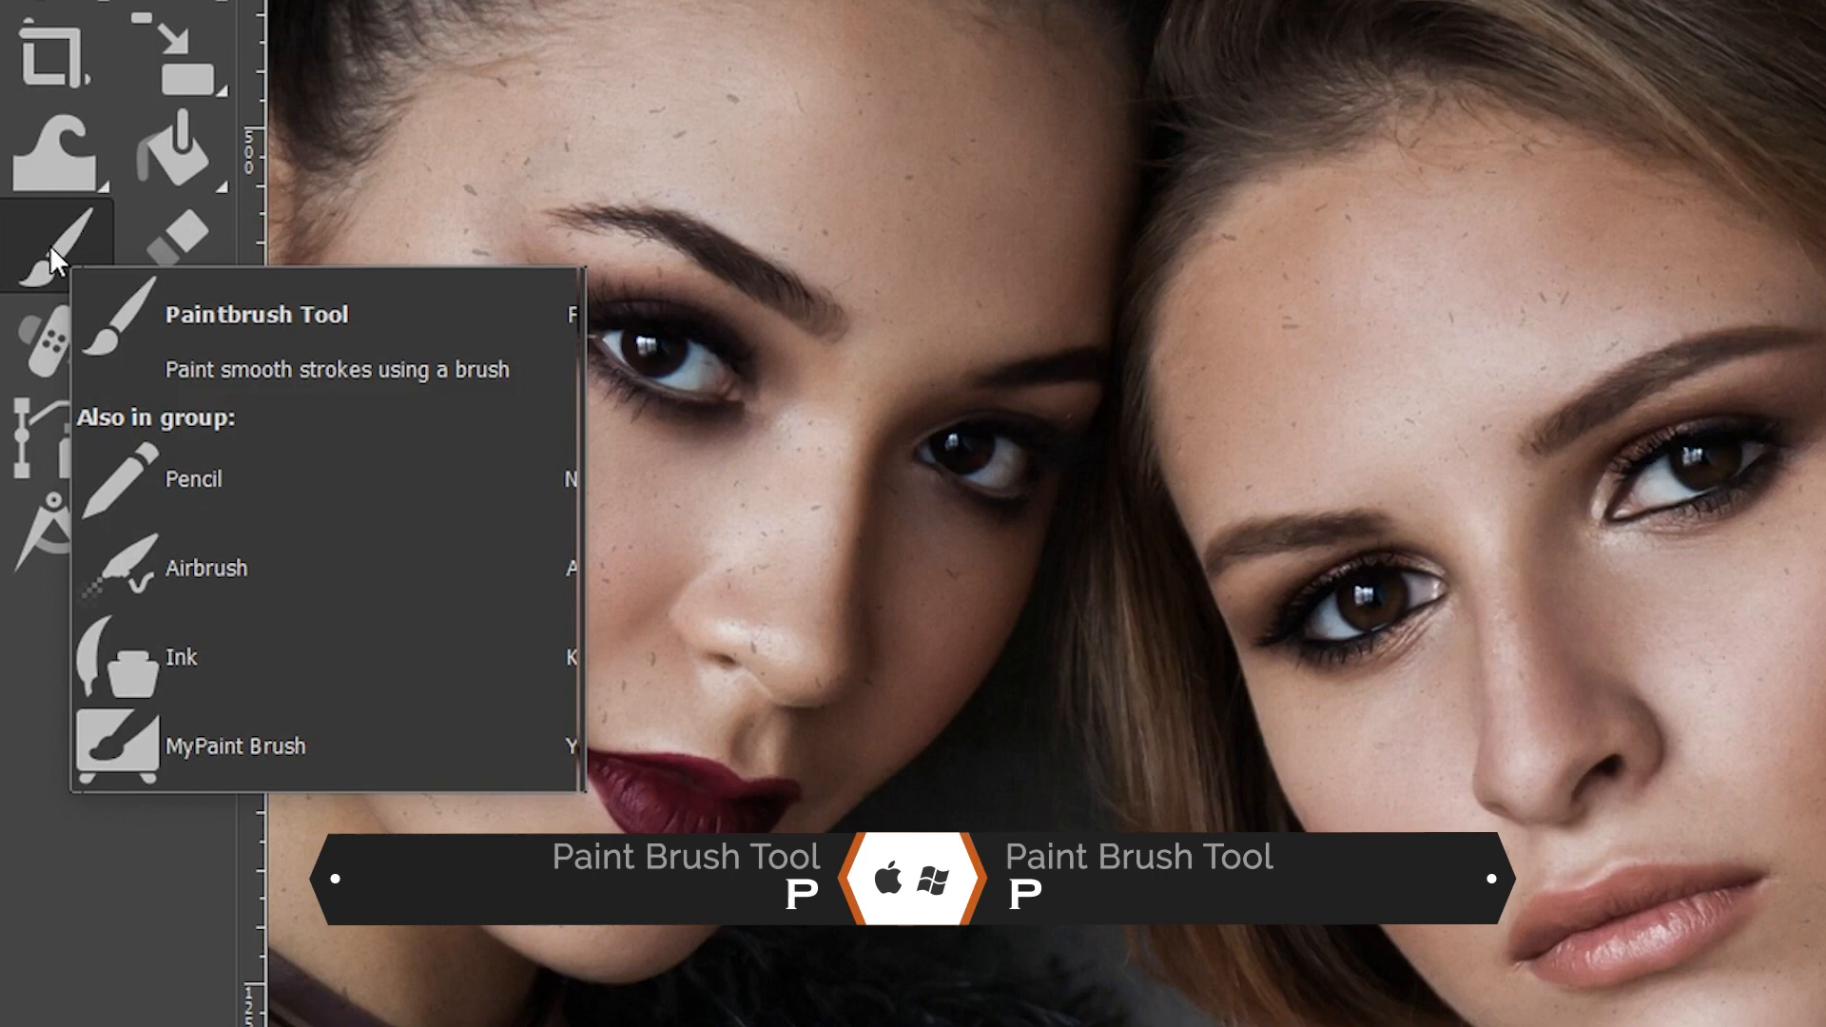
pyautogui.press('[')
pyautogui.press('[')
pyautogui.press('[')
pyautogui.press('[')
pyautogui.press('[')
pyautogui.press('[')
pyautogui.press('[')
pyautogui.press('[')
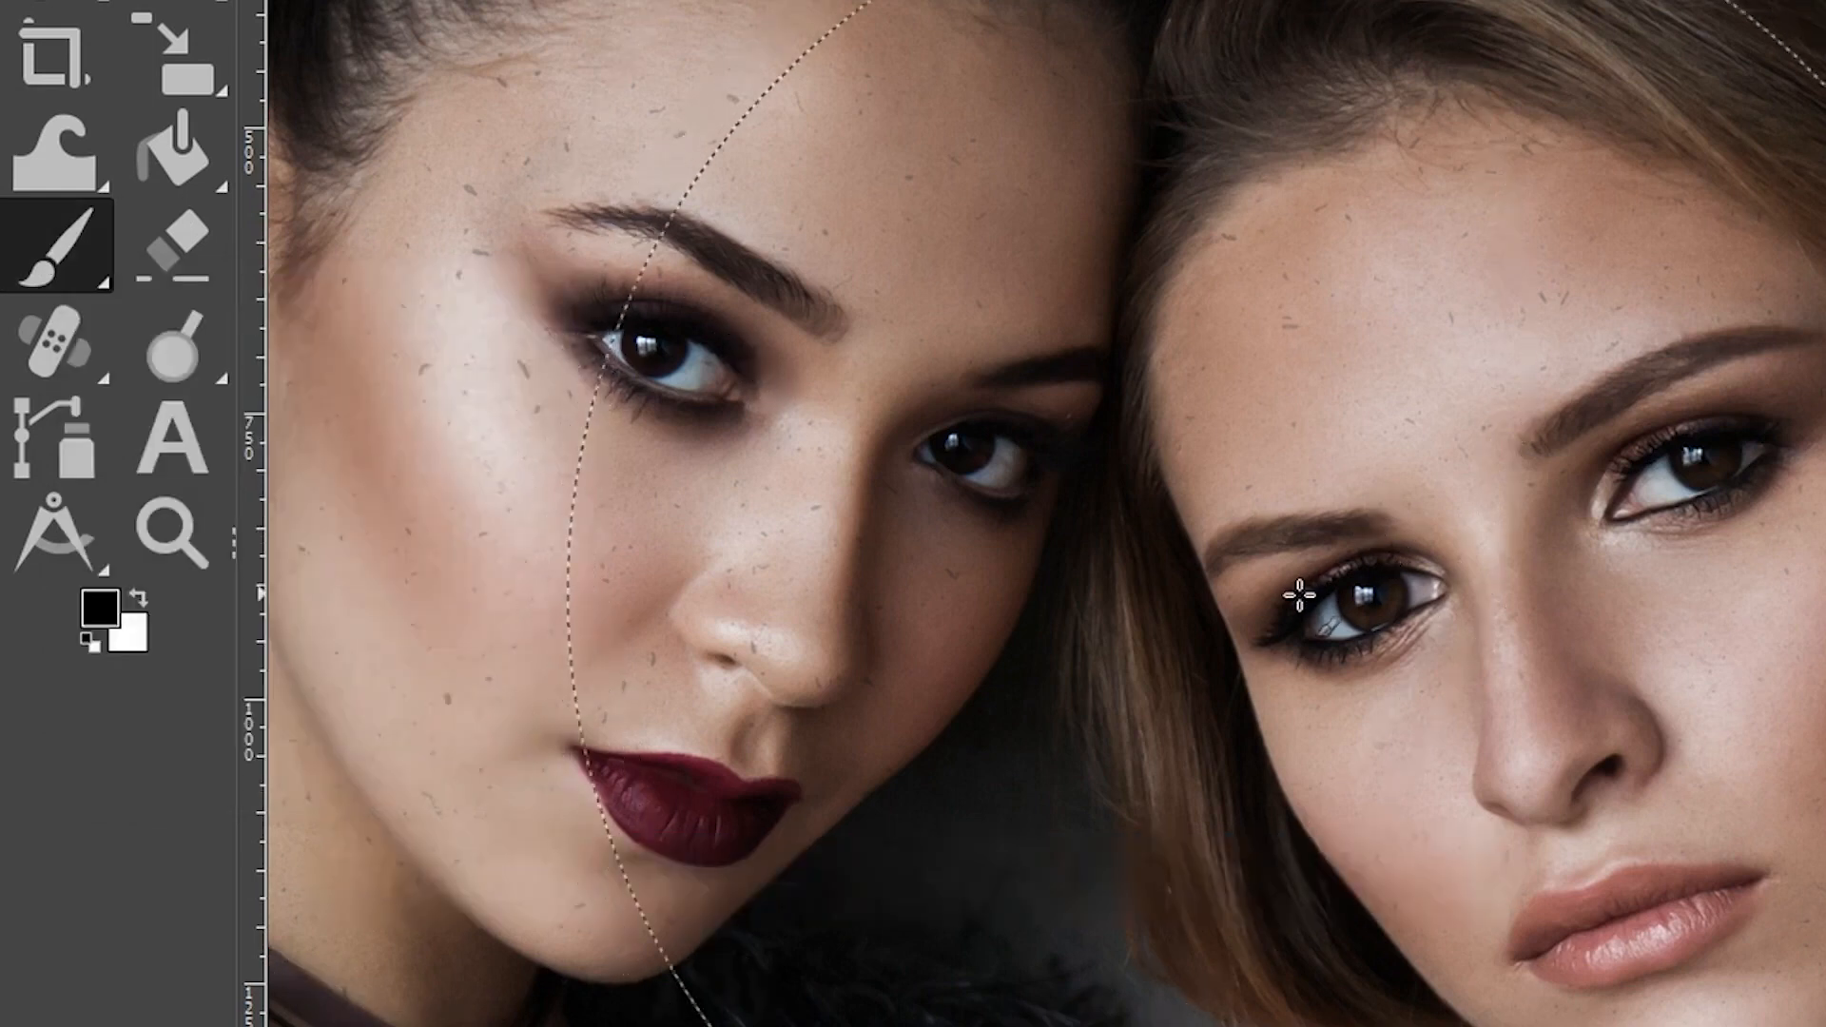
pyautogui.press('[')
pyautogui.press('[')
pyautogui.press('[')
pyautogui.press('[')
pyautogui.press('[')
pyautogui.press('[')
pyautogui.press('[')
pyautogui.press('[')
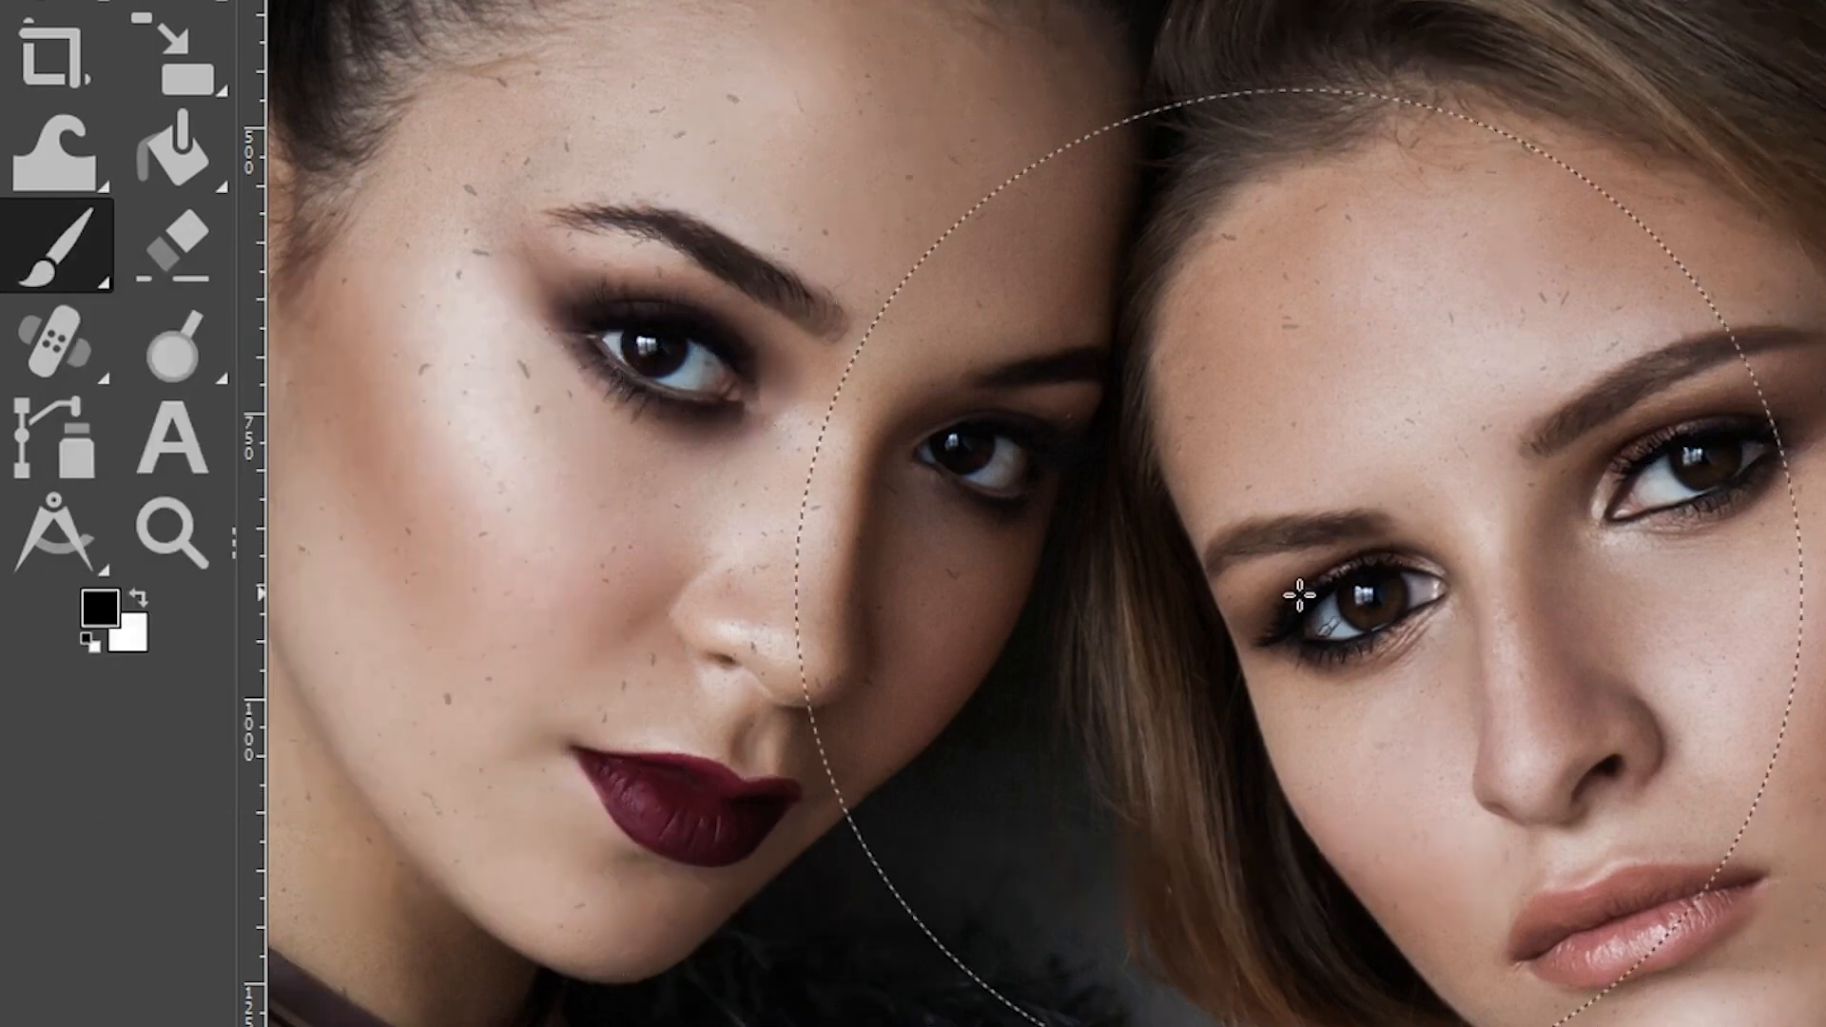
pyautogui.press('[')
pyautogui.press('[')
pyautogui.press('[')
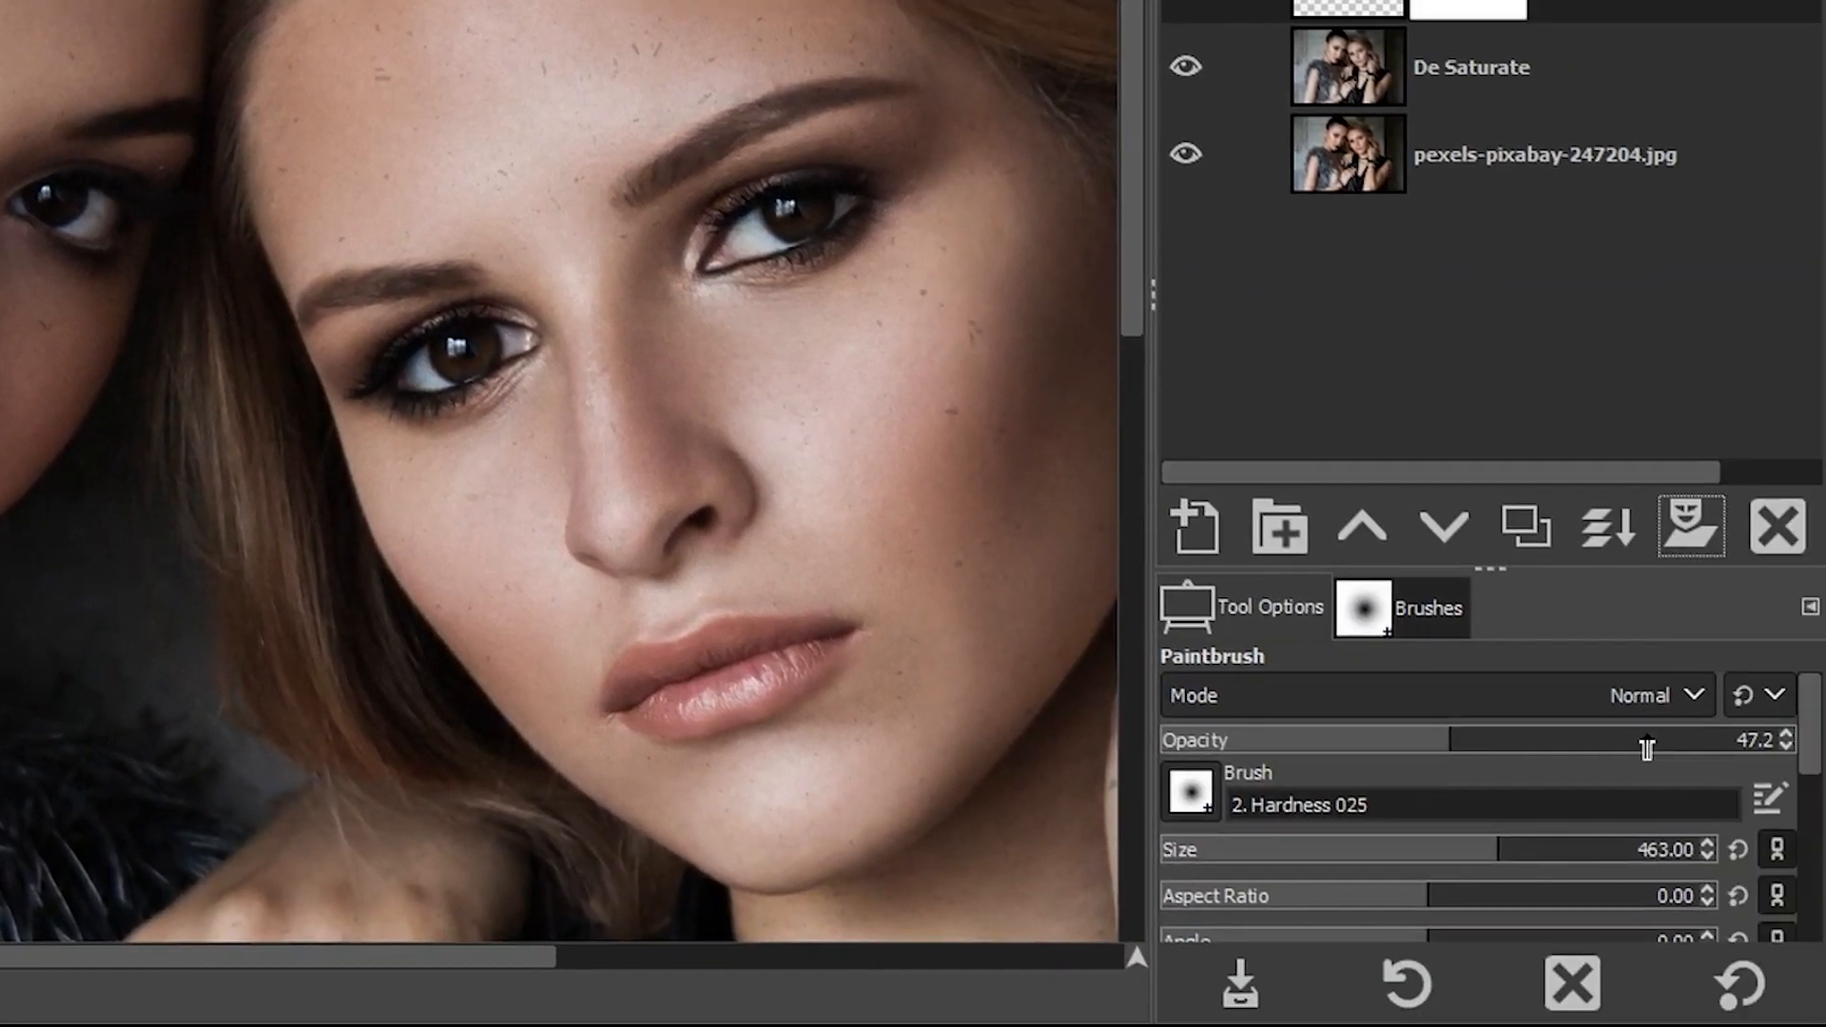
# Set the brush opacity to 78.9 and paint black on the 02.png layer mask over both women's faces.
pyautogui.click(1817, 788)
pyautogui.moveTo(1648, 750); pyautogui.dragTo(1646, 750)
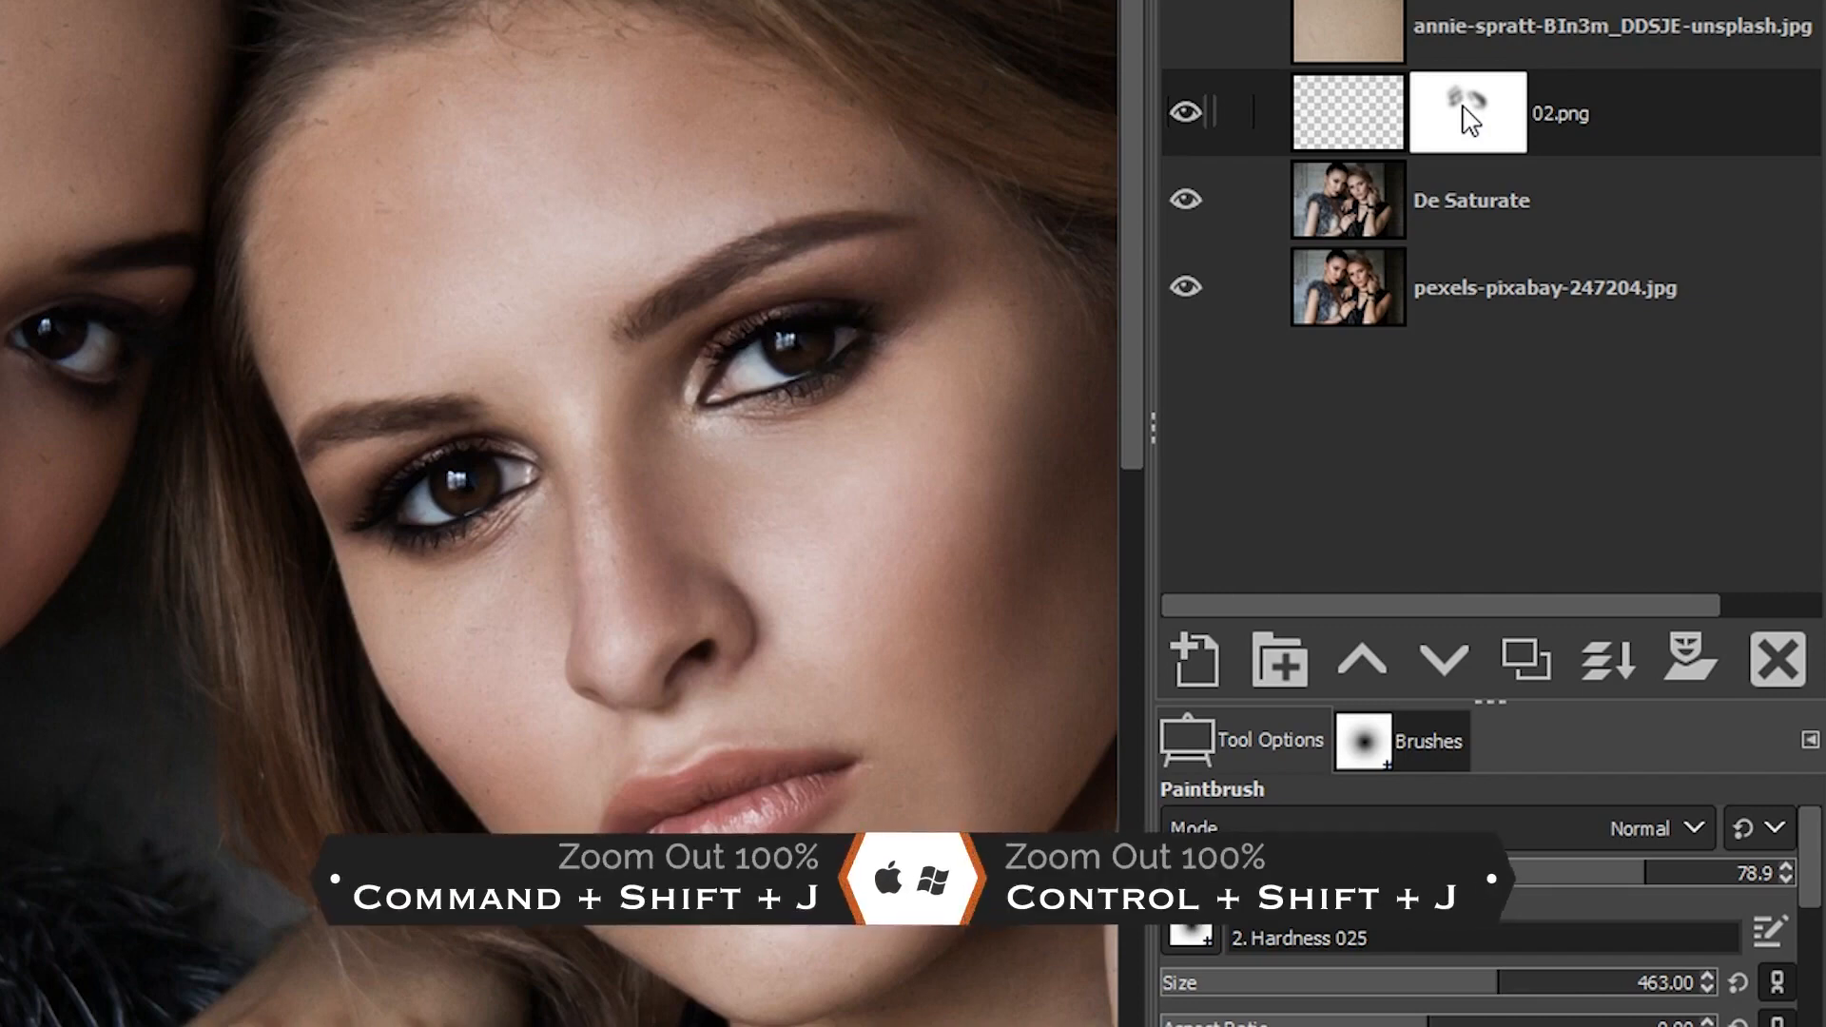
pyautogui.hotkey('ctrl', 'shift', 'j')
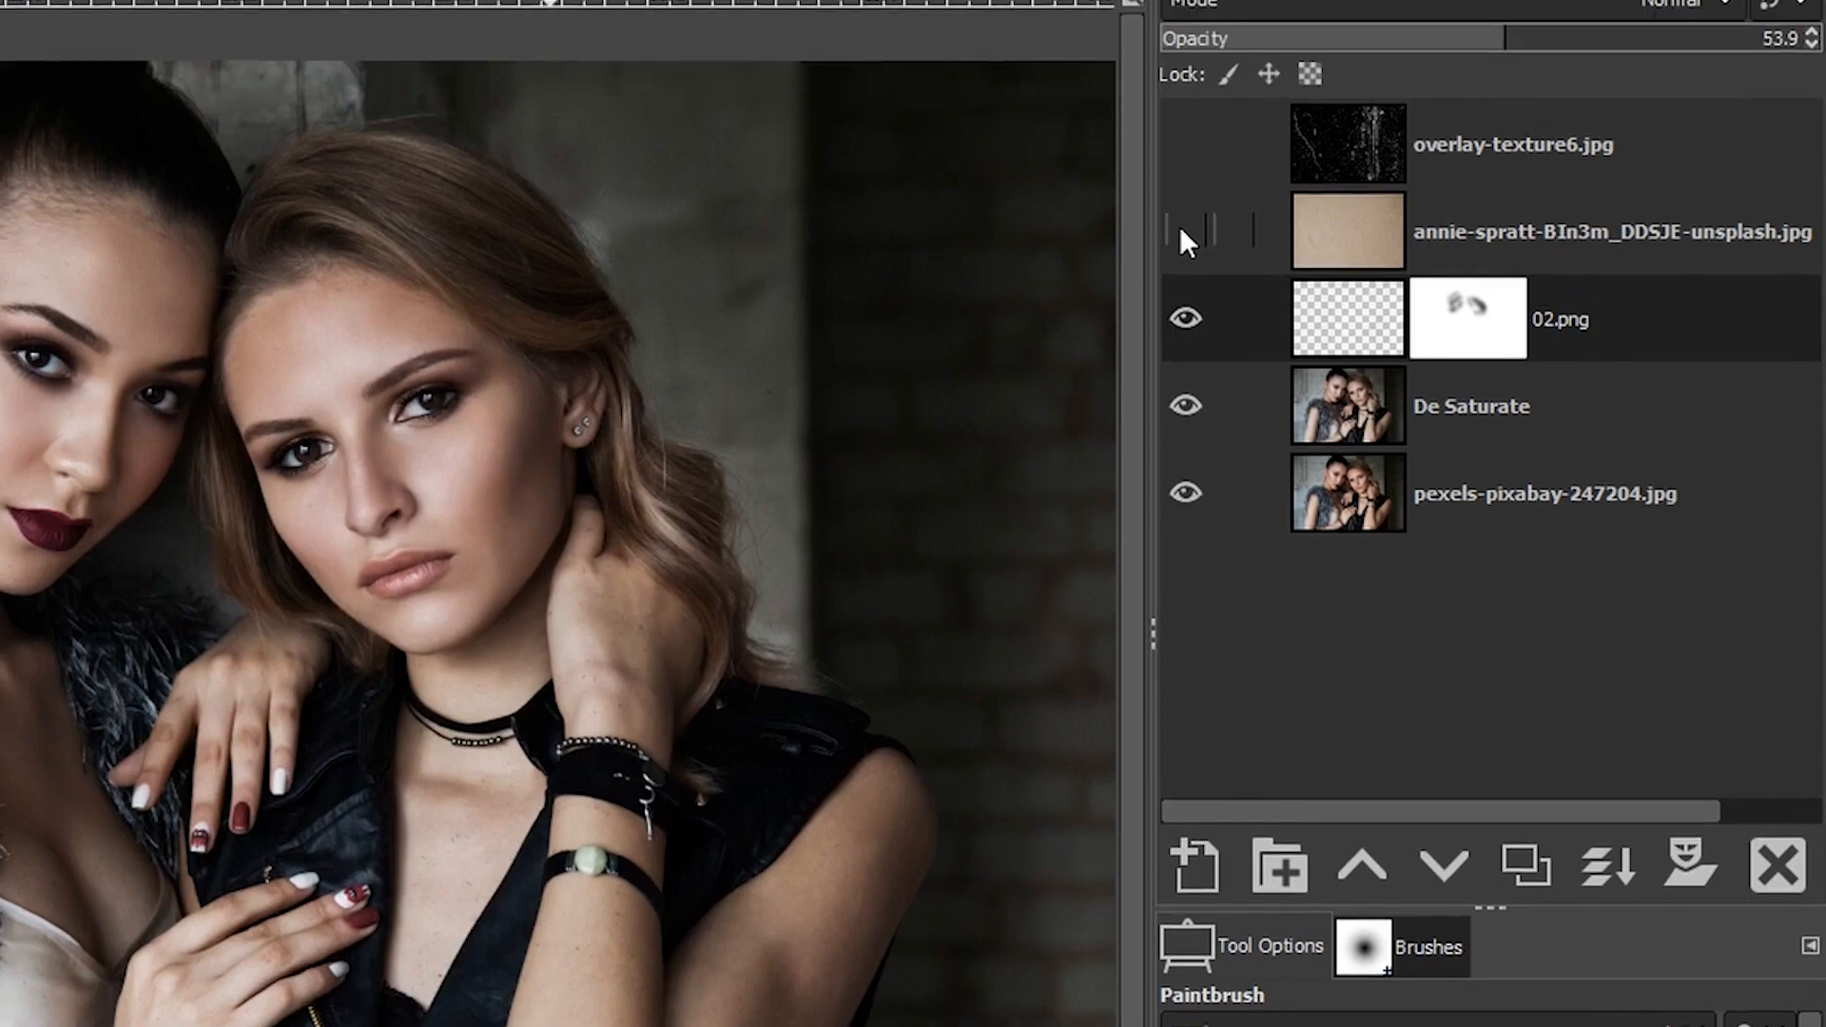
# Show the annie-spratt paper texture layer and set its blend mode to Soft light.
pyautogui.click(1186, 97)
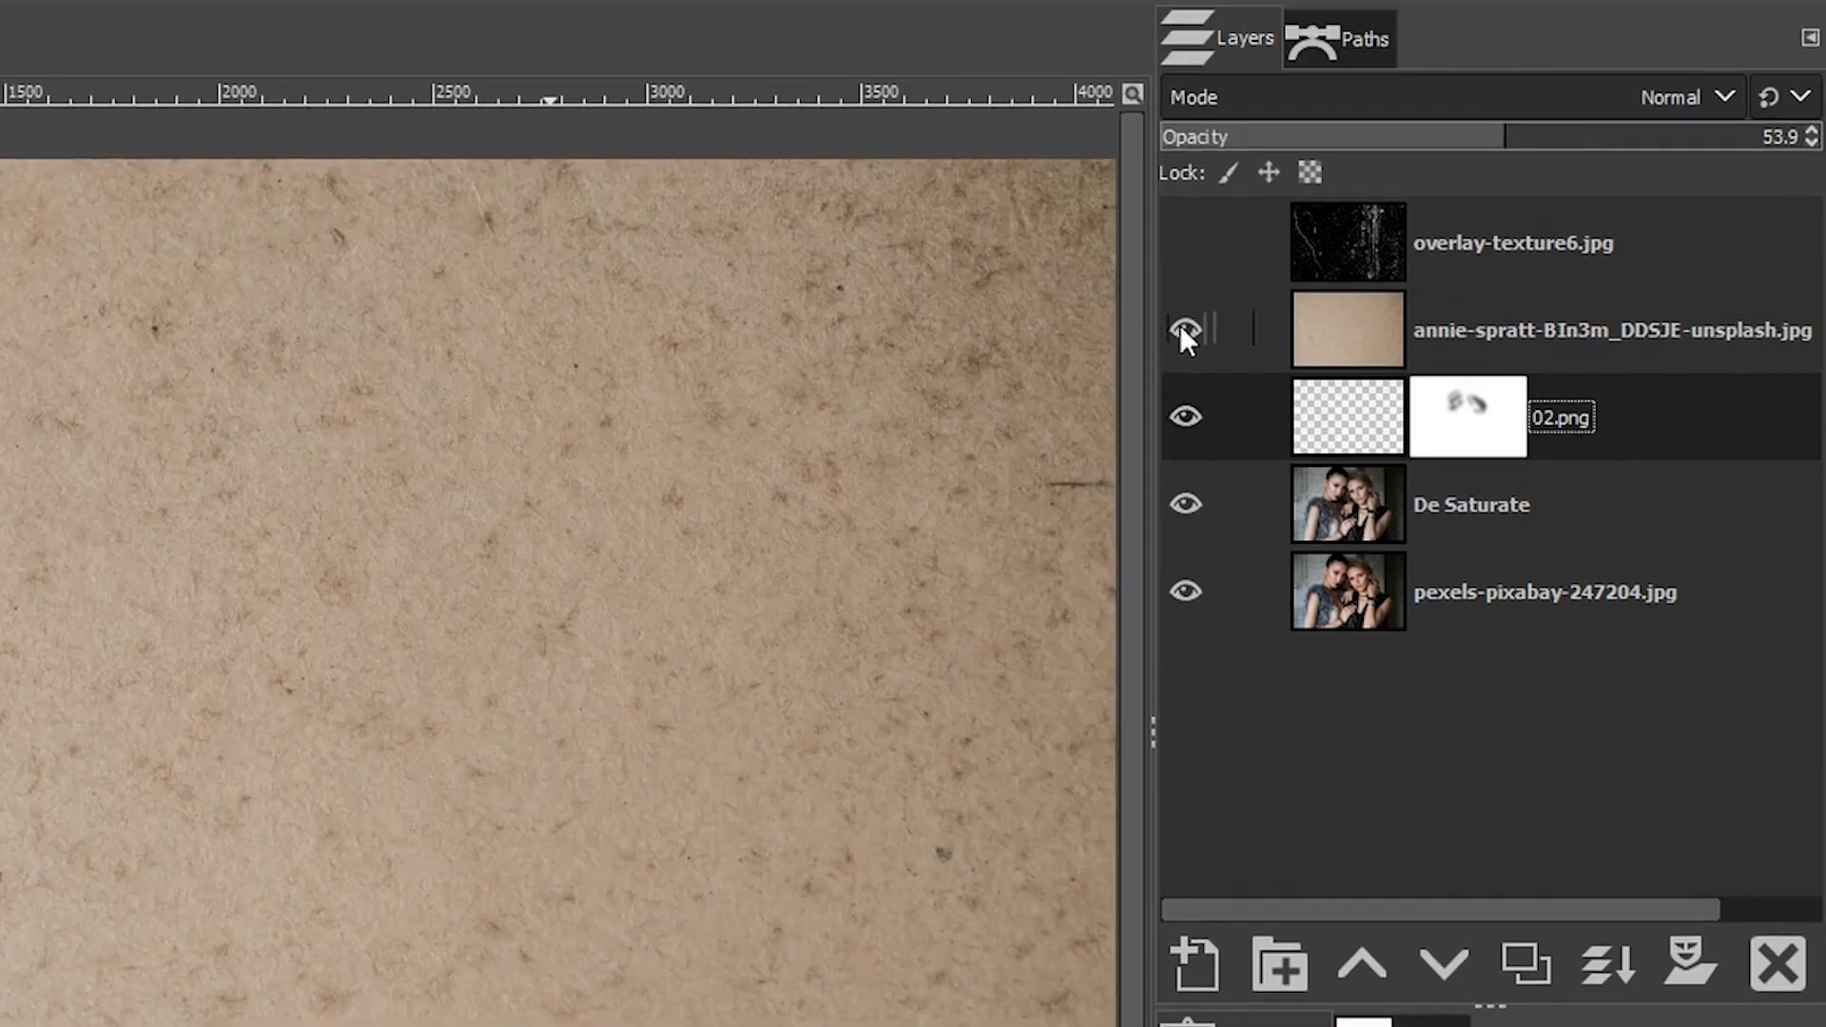
pyautogui.click(1354, 348)
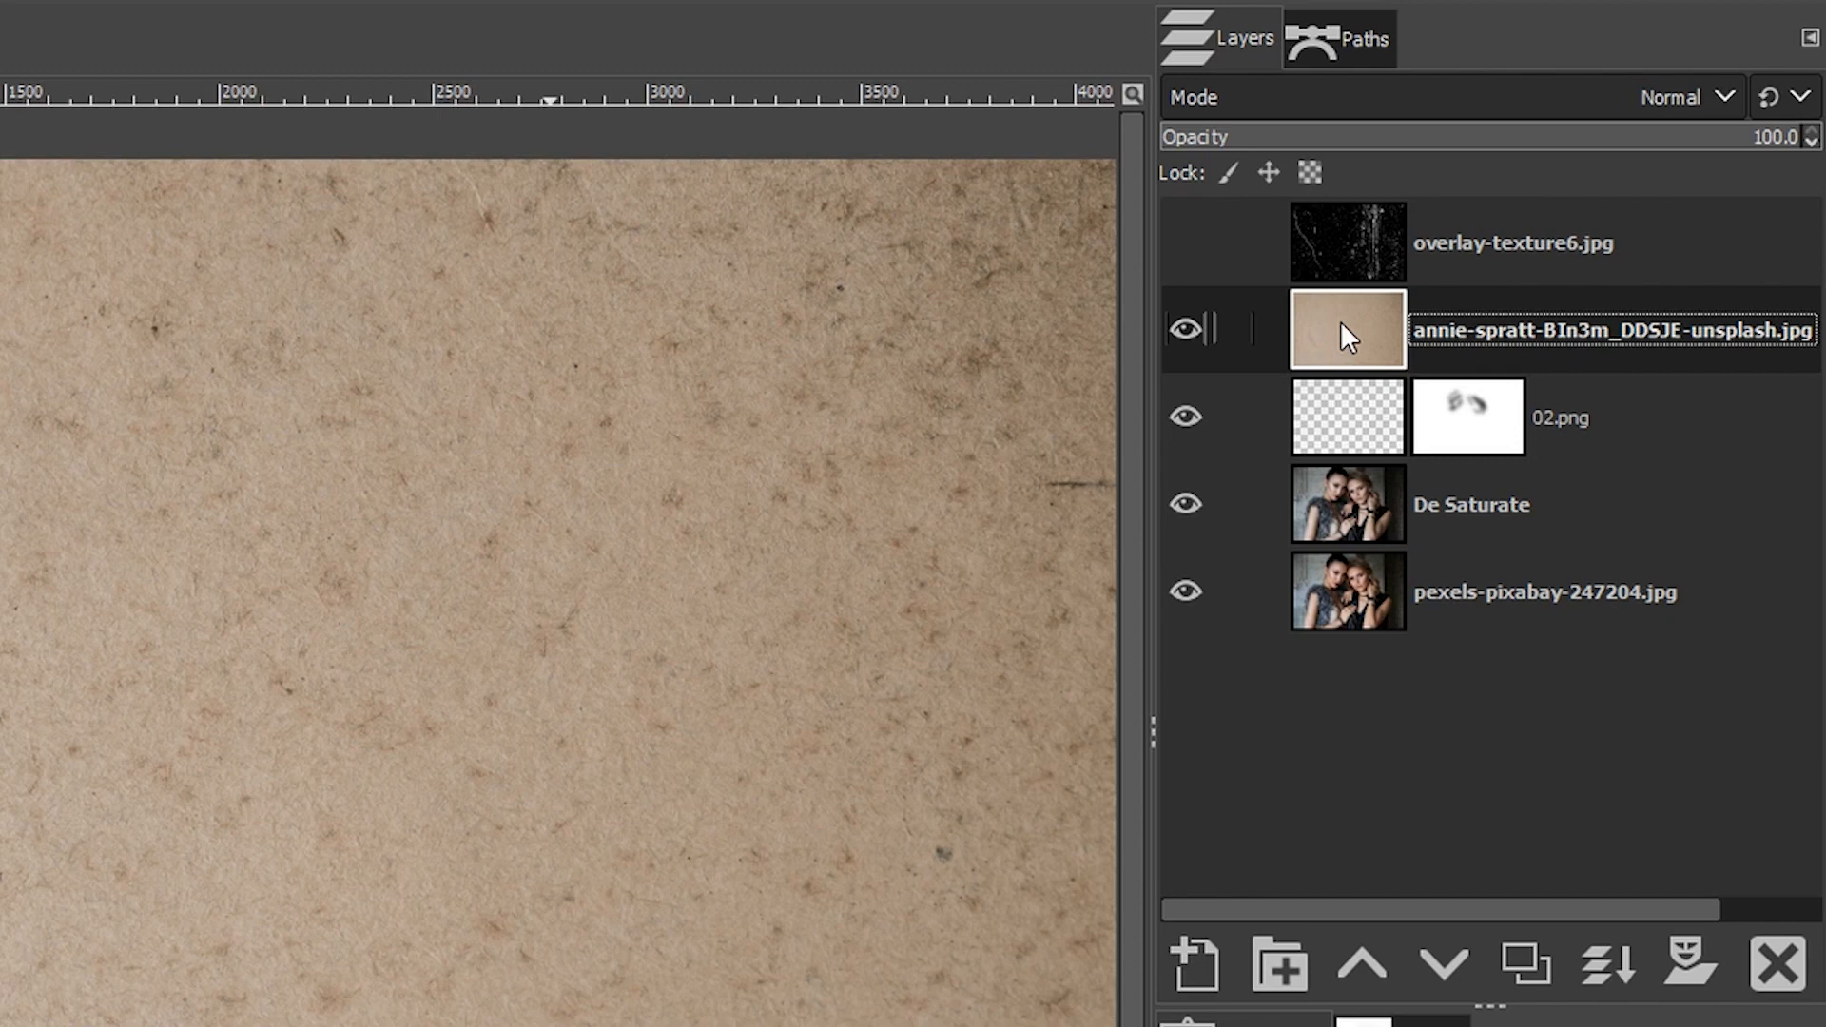
pyautogui.click(1631, 97)
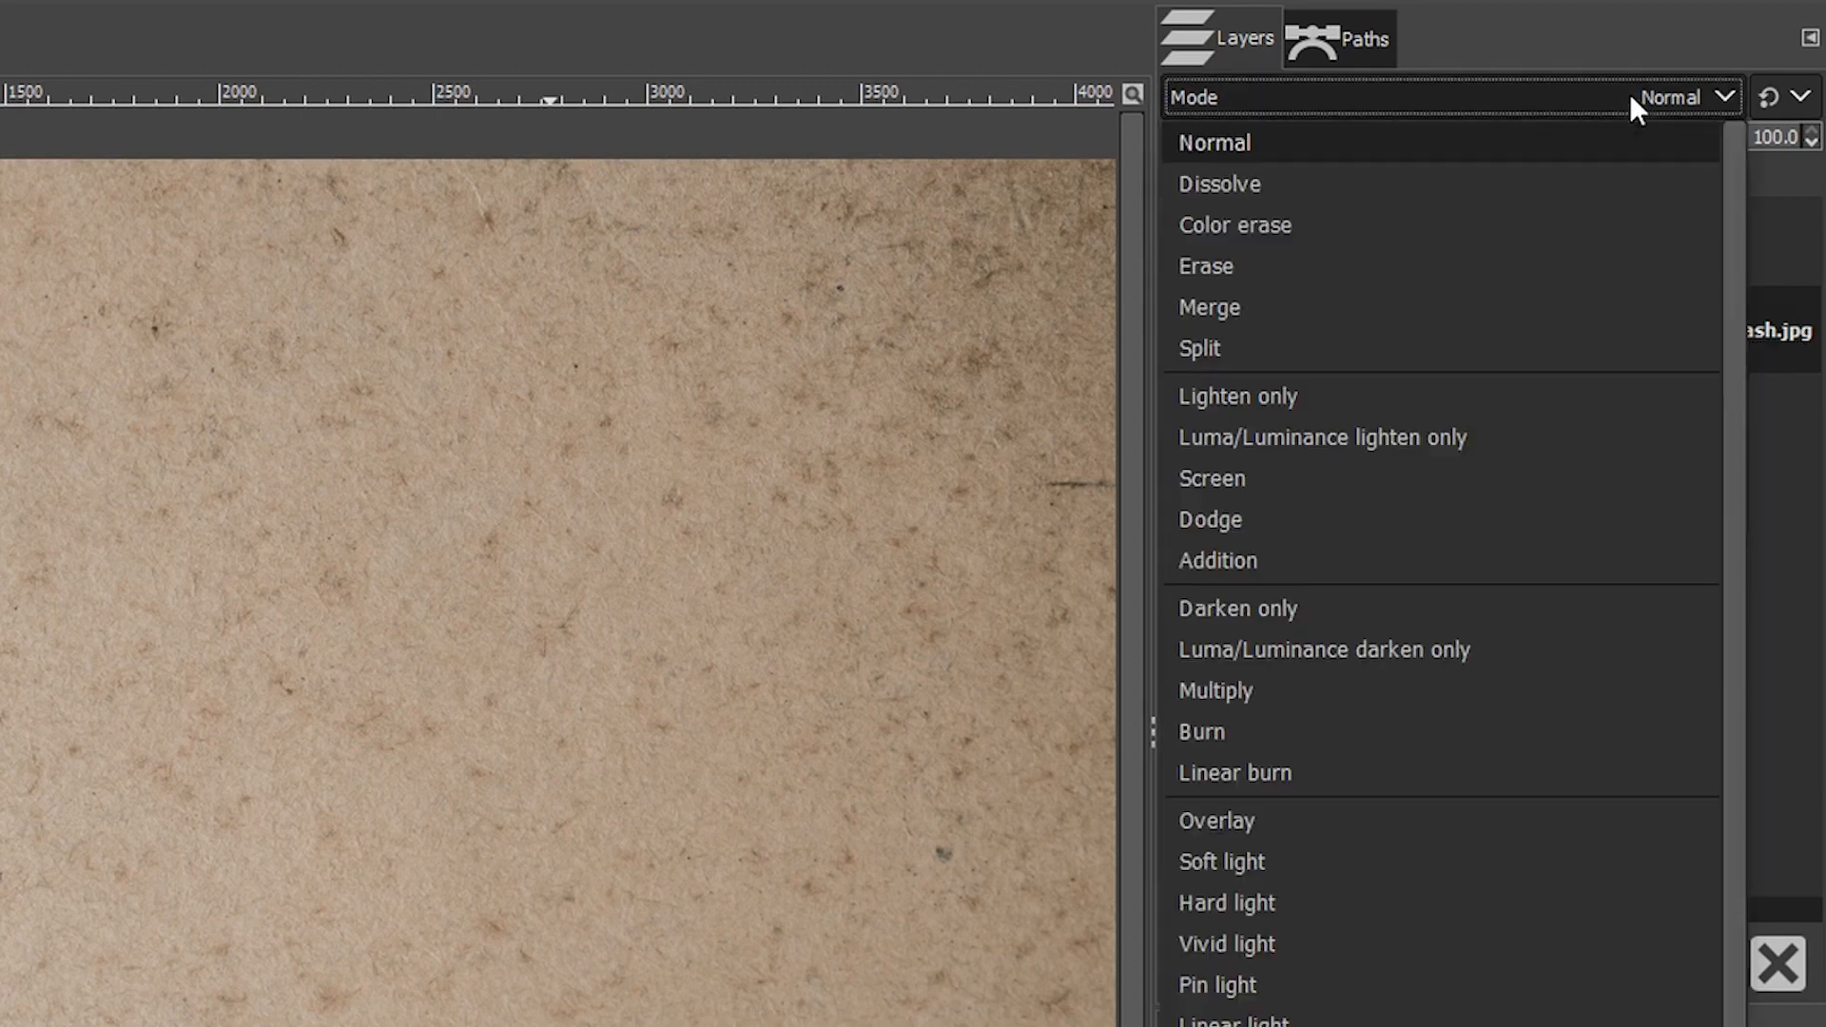
pyautogui.click(1267, 852)
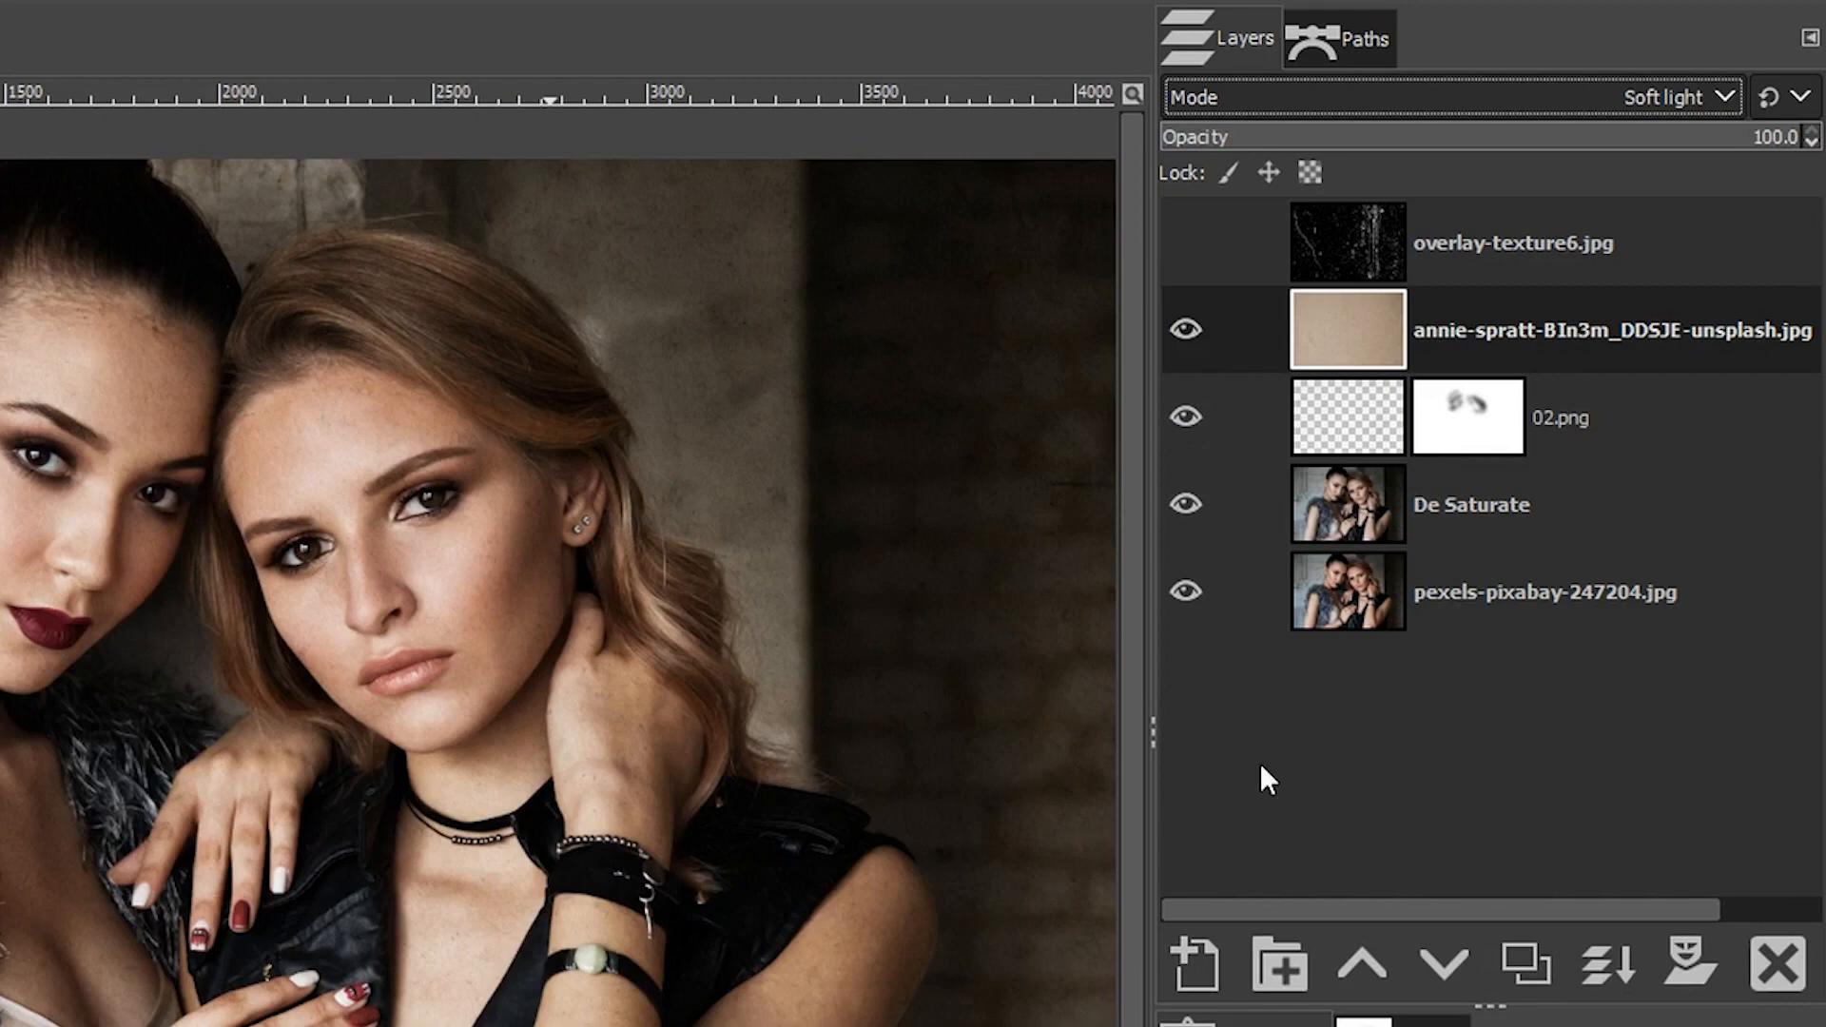
# Compare the face with and without the paper texture layer, and set that layer's opacity to 80.3.
pyautogui.press('z')
pyautogui.click(444, 568)
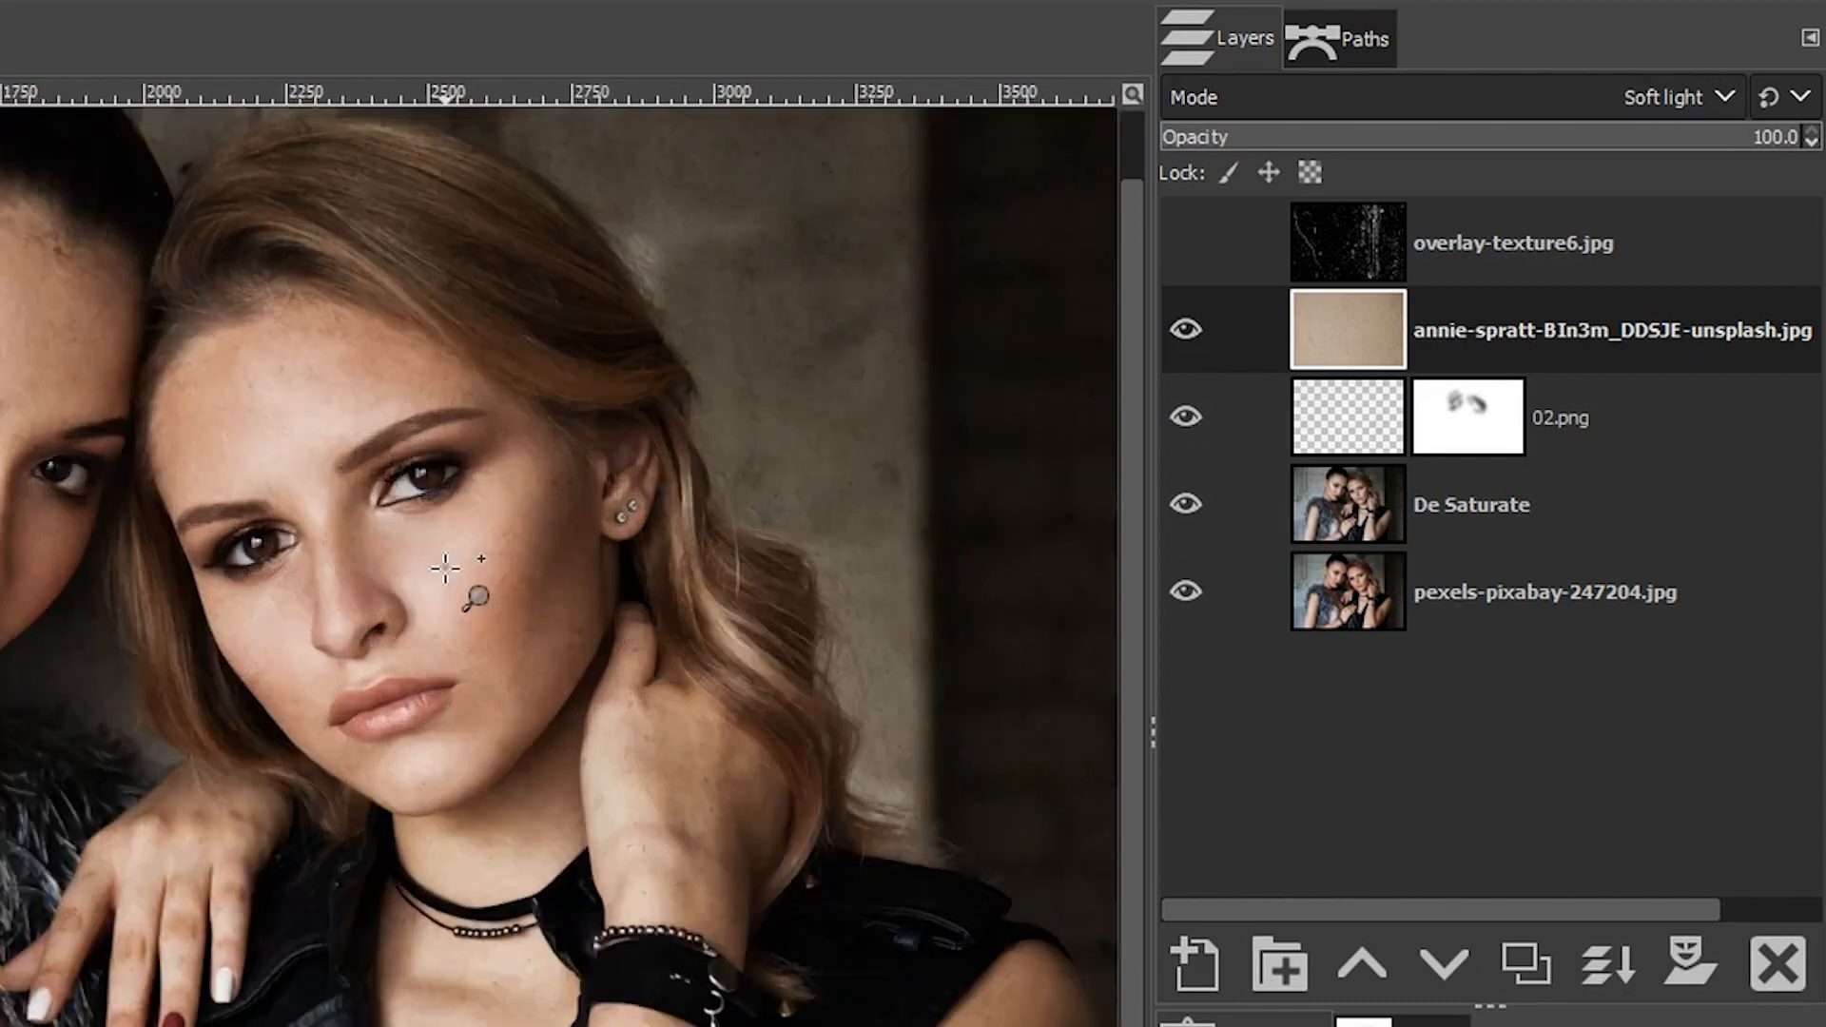
pyautogui.click(444, 569)
pyautogui.click(442, 571)
pyautogui.click(1184, 329)
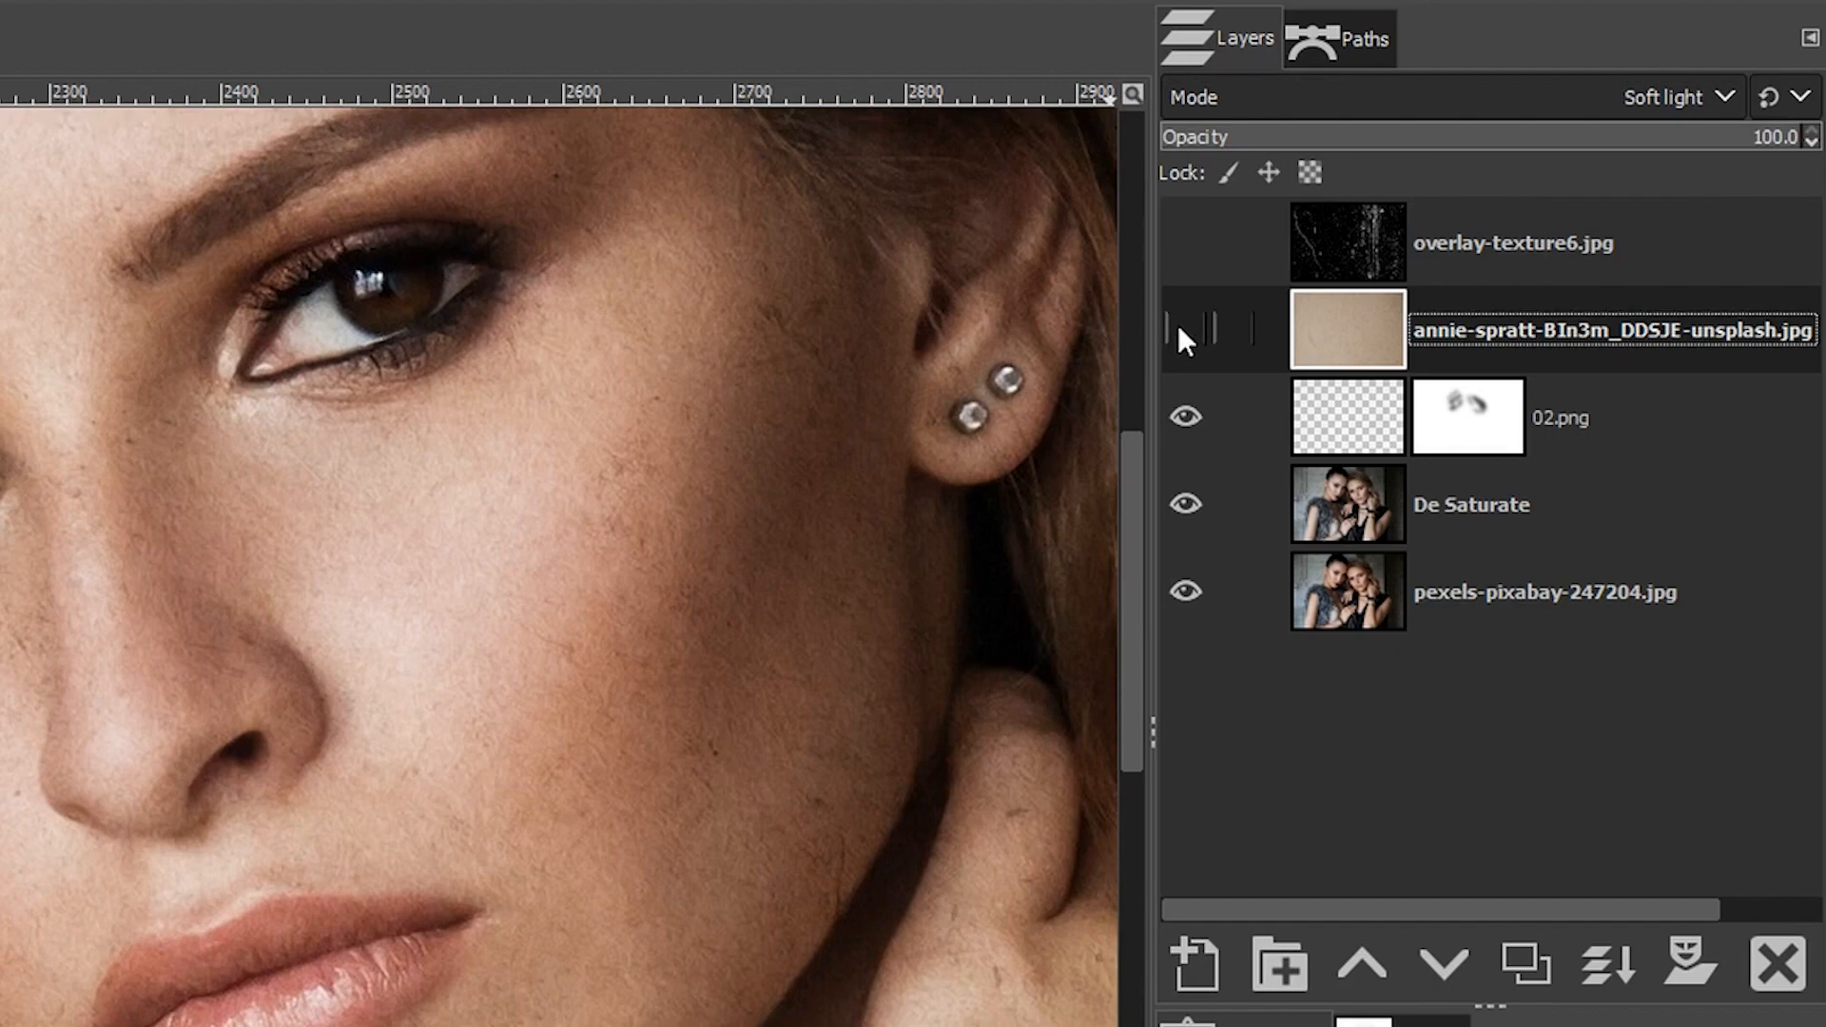
pyautogui.click(1184, 329)
pyautogui.click(1652, 138)
pyautogui.moveTo(1646, 150); pyautogui.dragTo(1676, 152)
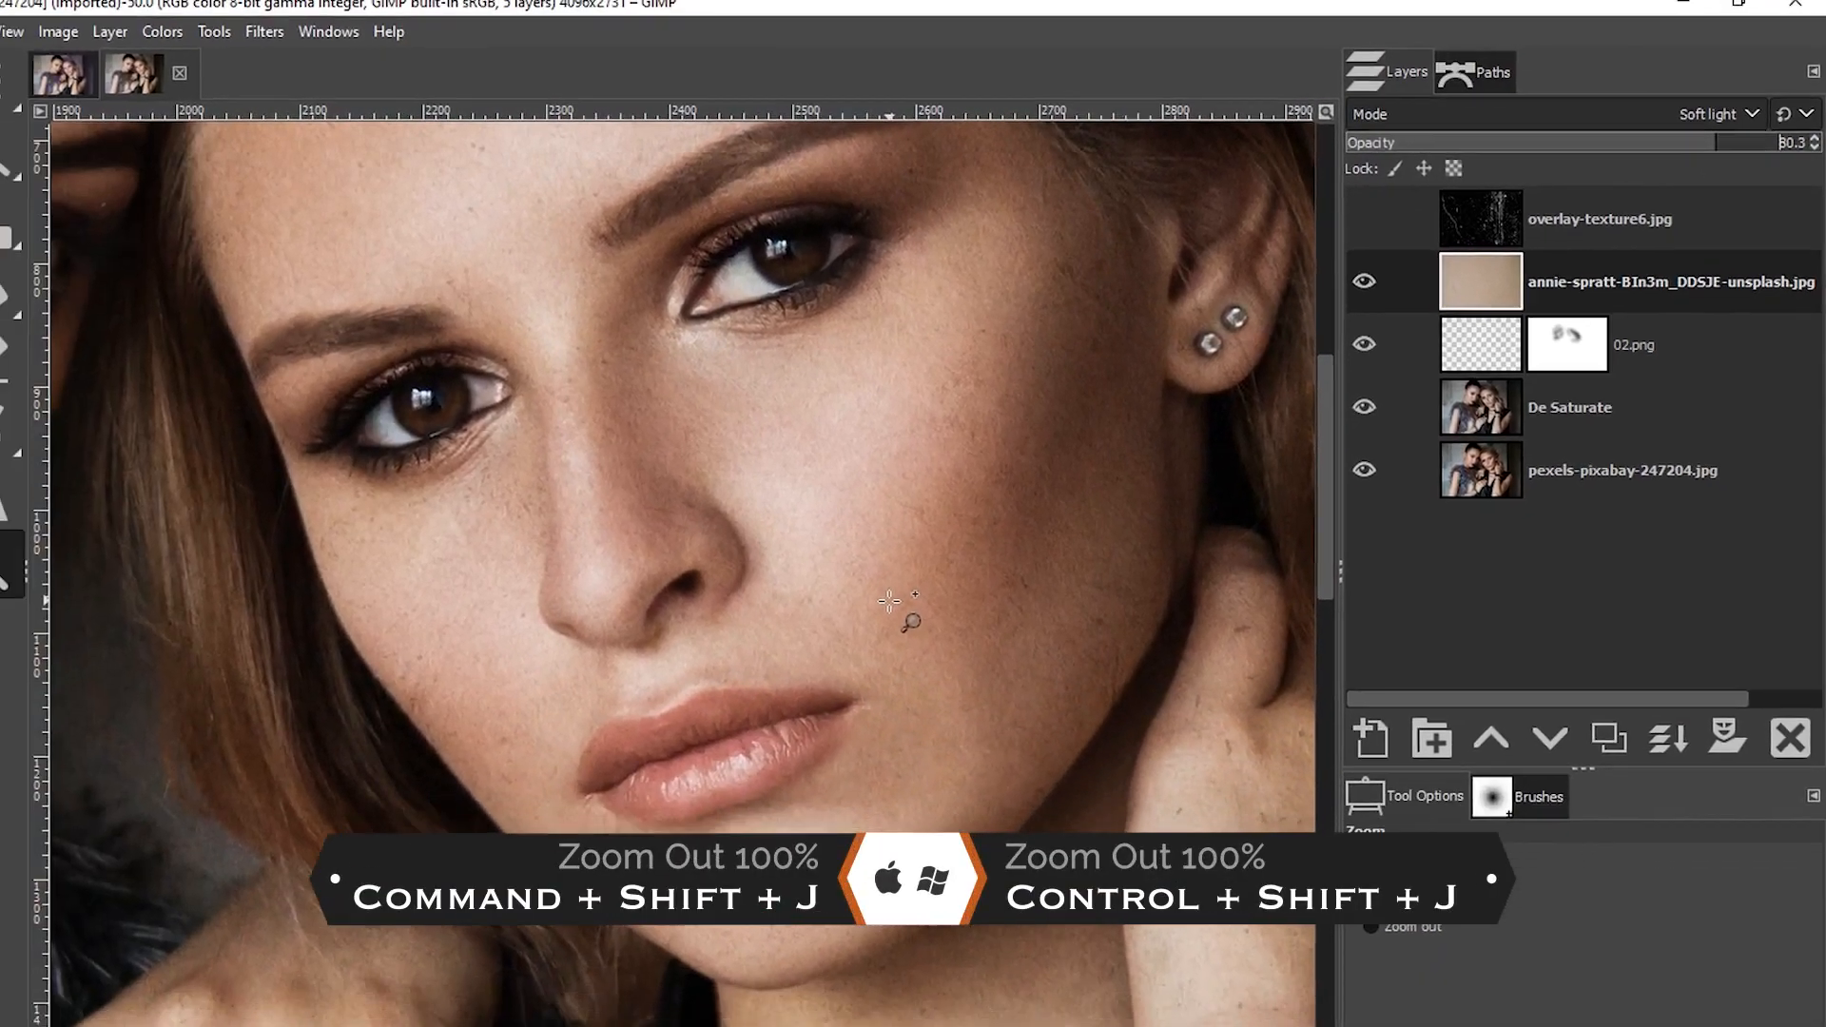
pyautogui.hotkey('ctrl', 'shift', 'j')
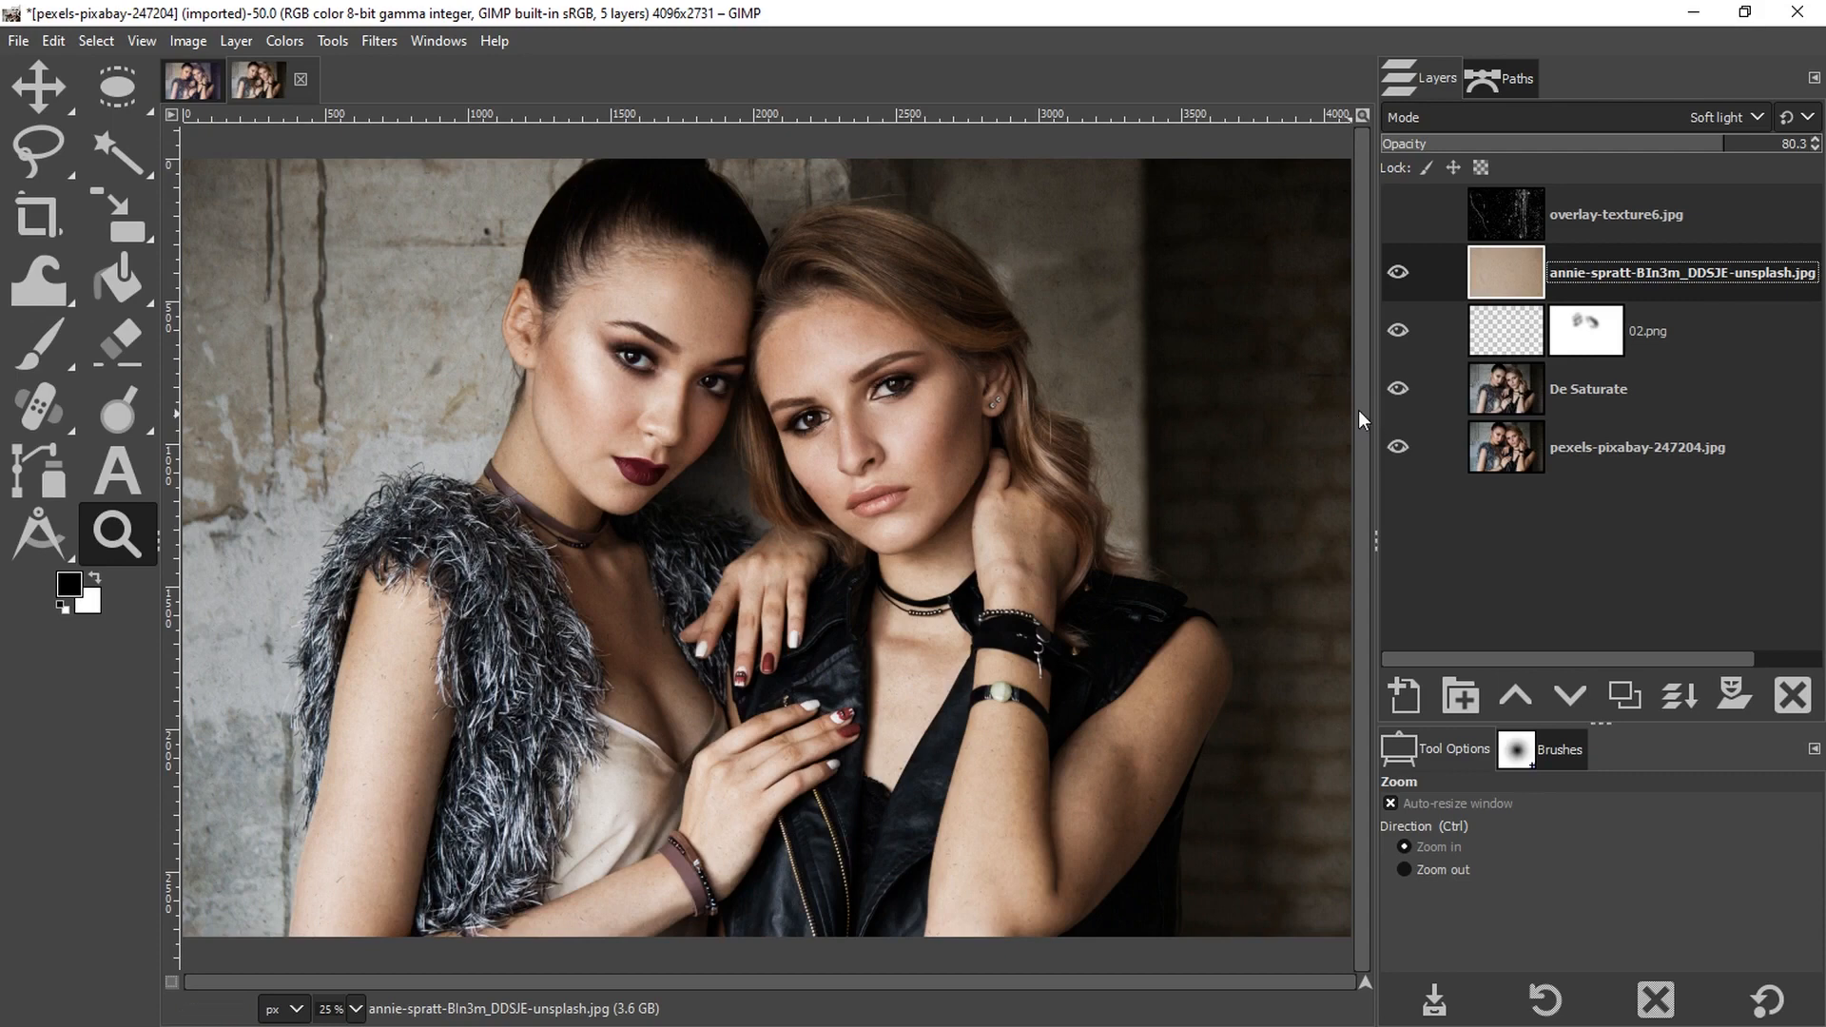
# Show the overlay-texture6.jpg layer, set its blend mode to Screen and lower its opacity to 10.7.
pyautogui.click(1397, 214)
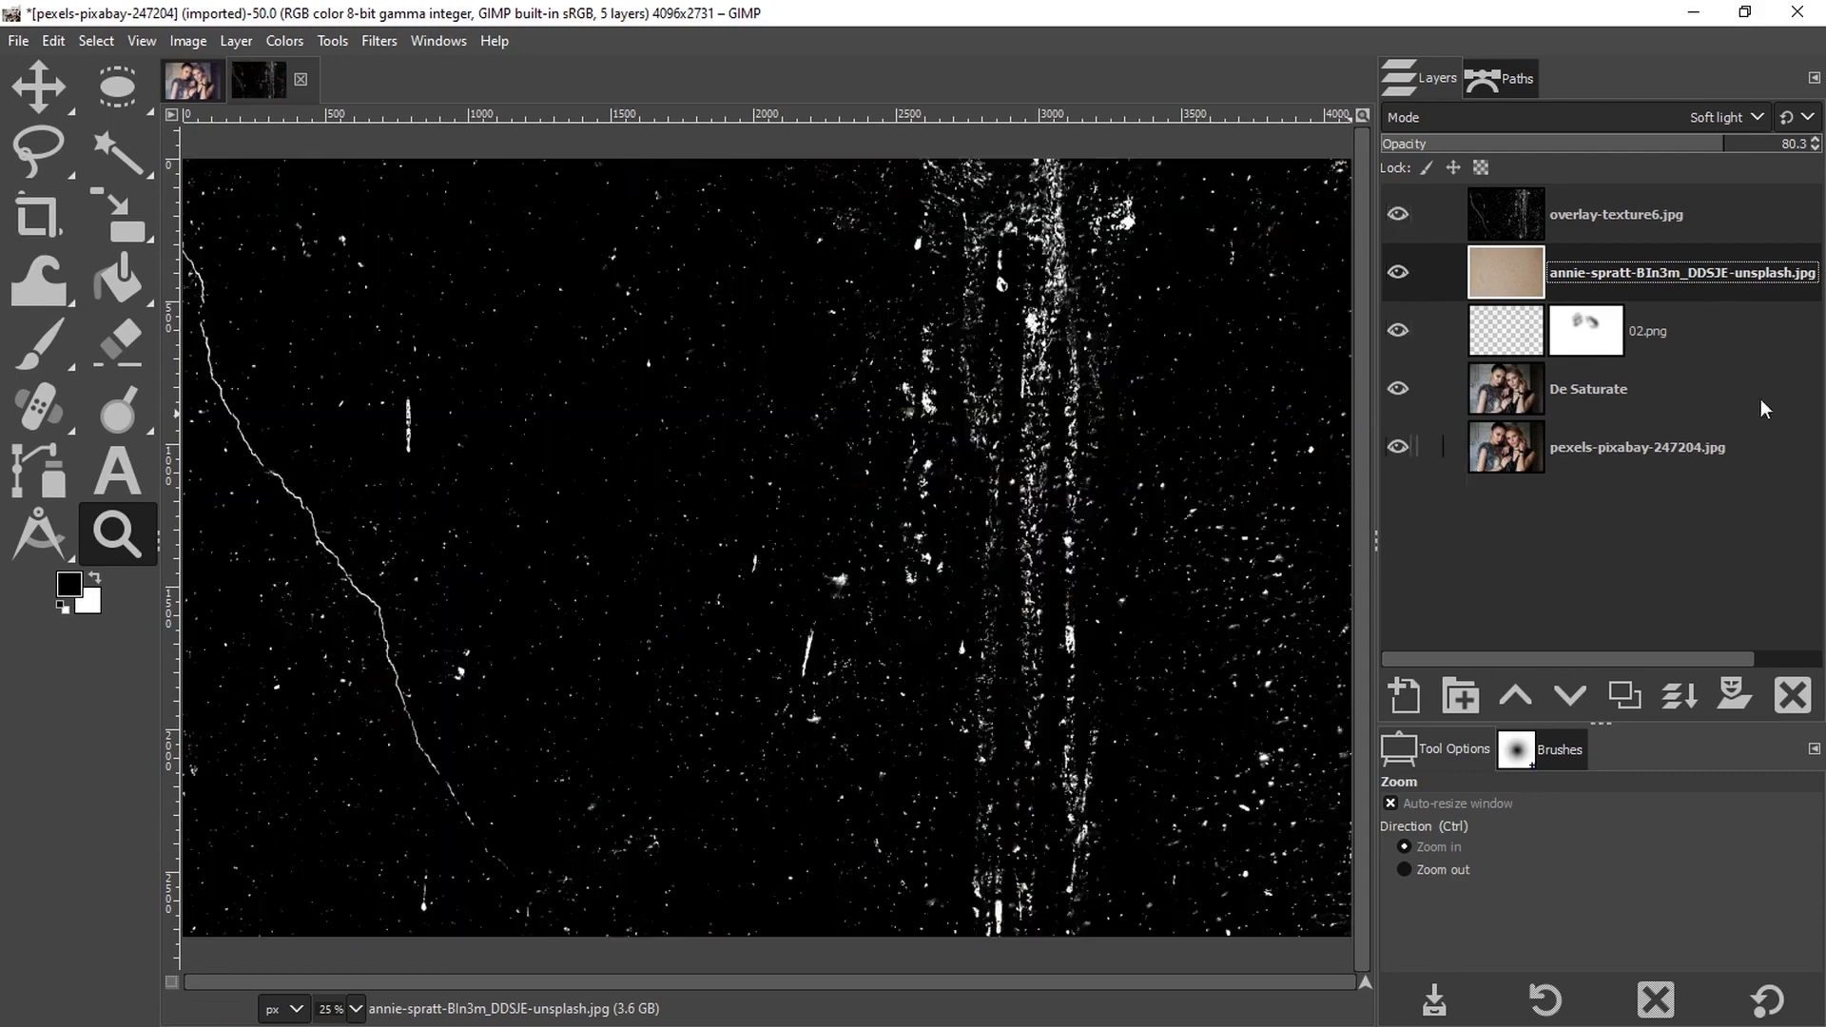
pyautogui.click(1740, 214)
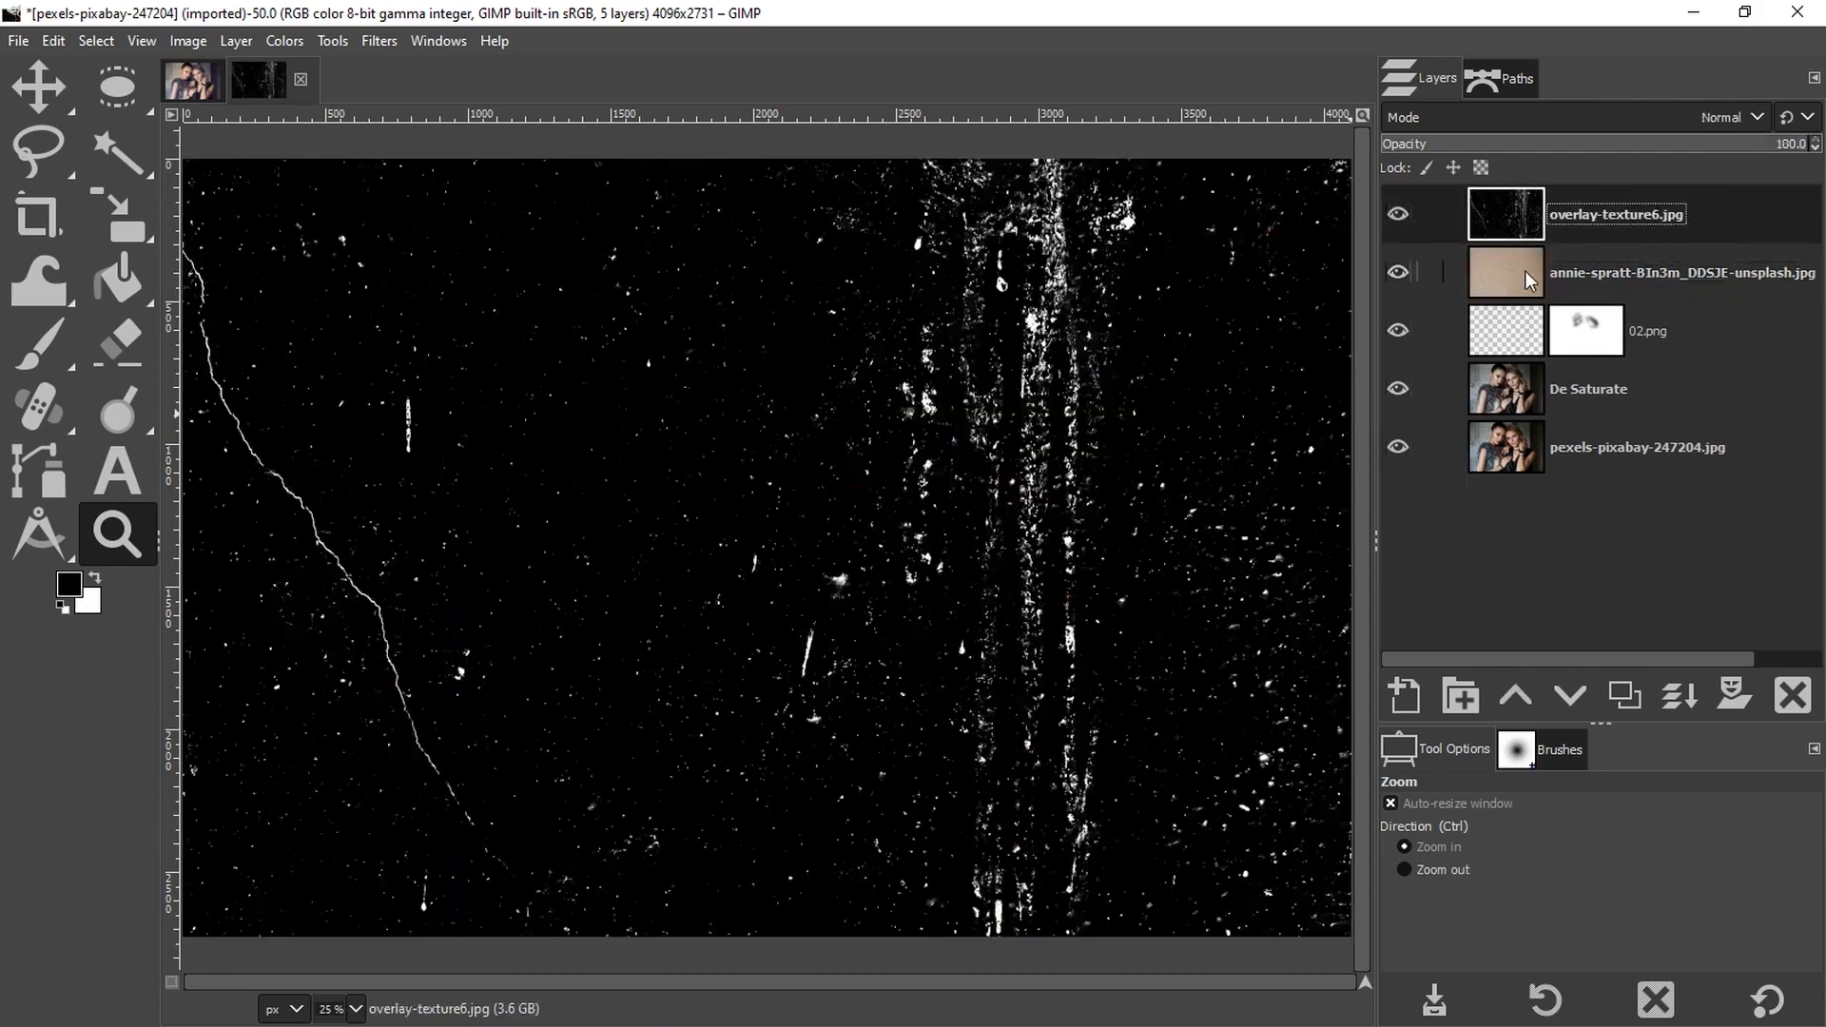
pyautogui.click(1706, 118)
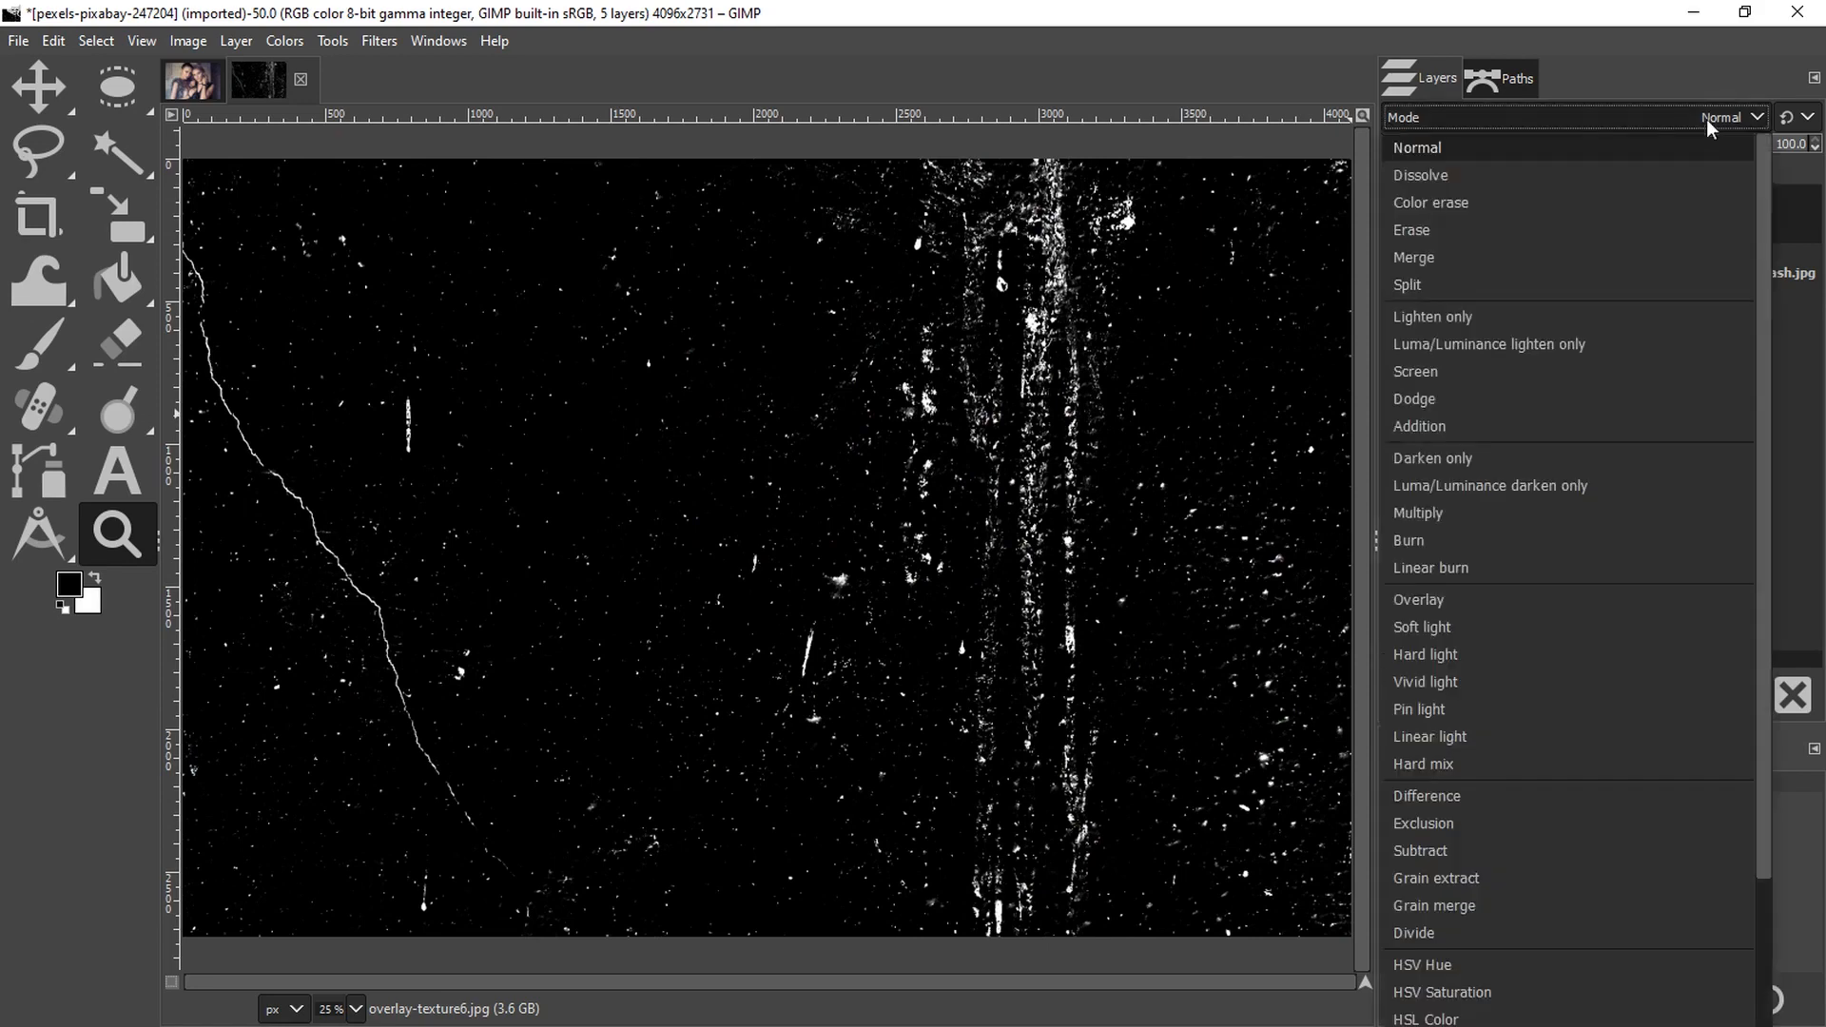
pyautogui.click(1499, 371)
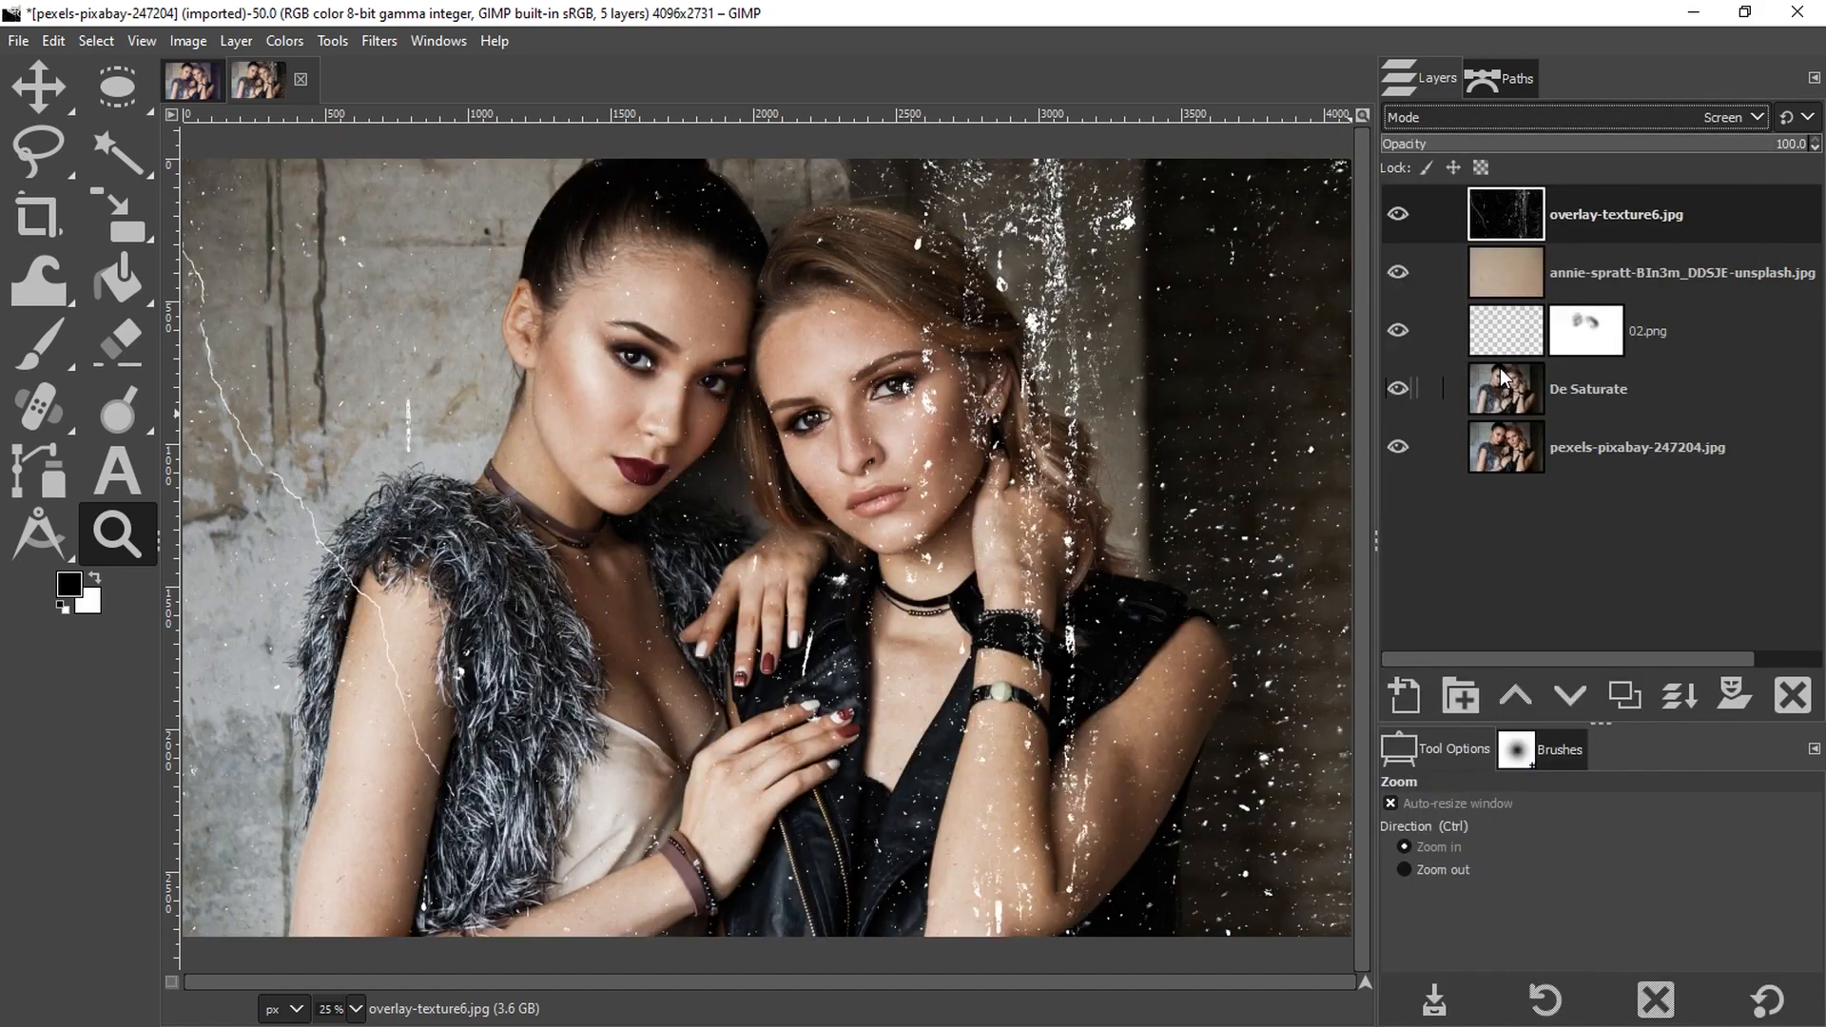
pyautogui.click(1477, 149)
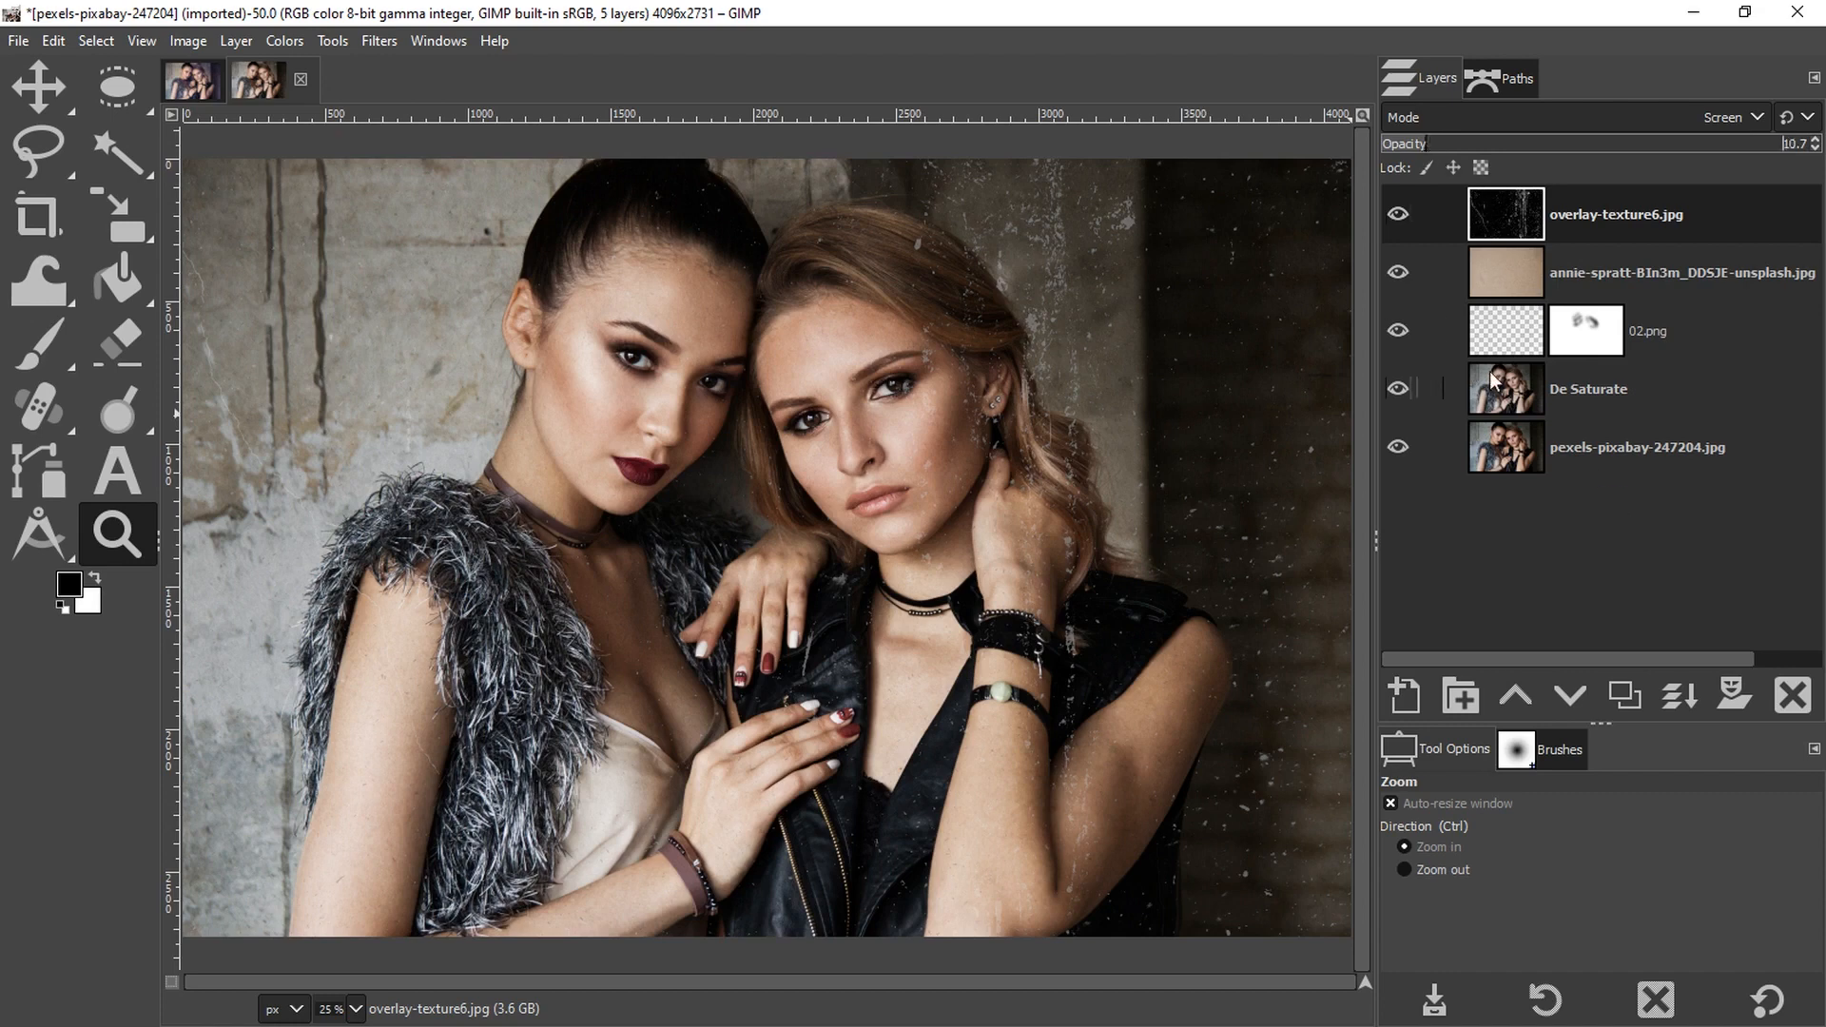
pyautogui.click(1396, 215)
pyautogui.click(1396, 215)
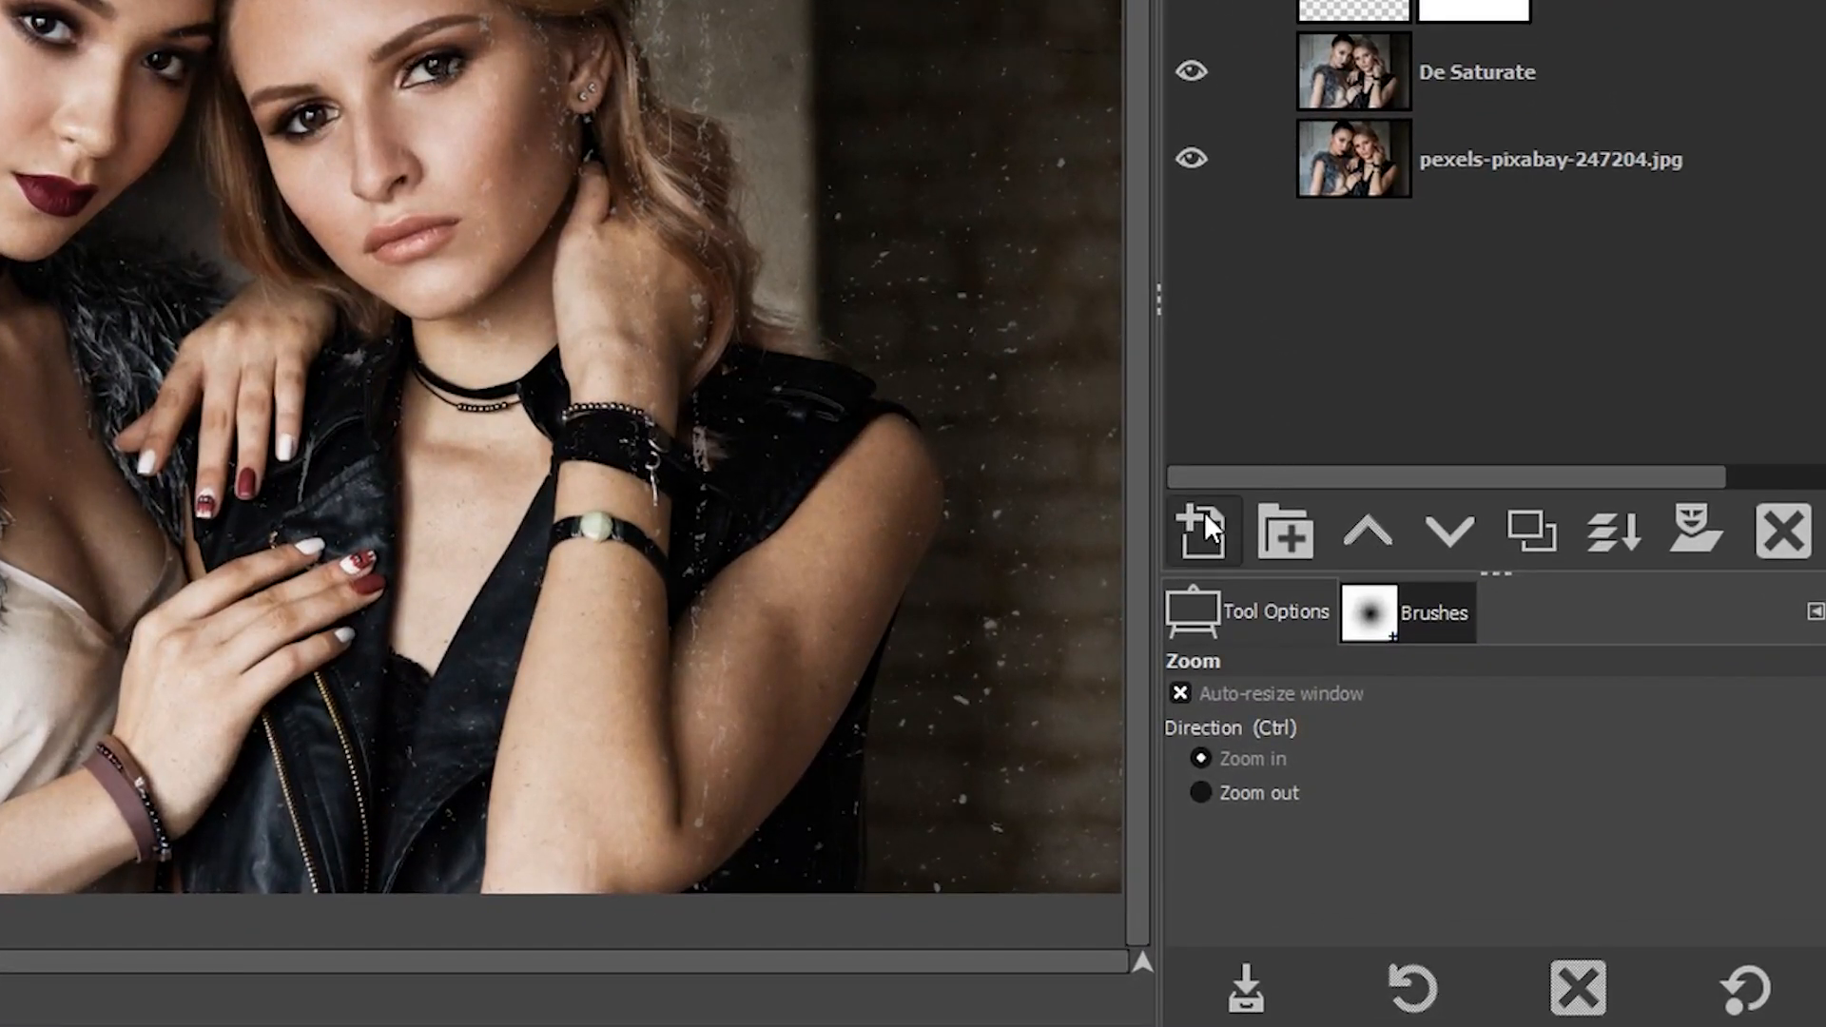
# Create a new layer named Aging, filled with Transparency, at the full 4096 × 2731 px image size.
pyautogui.click(1202, 521)
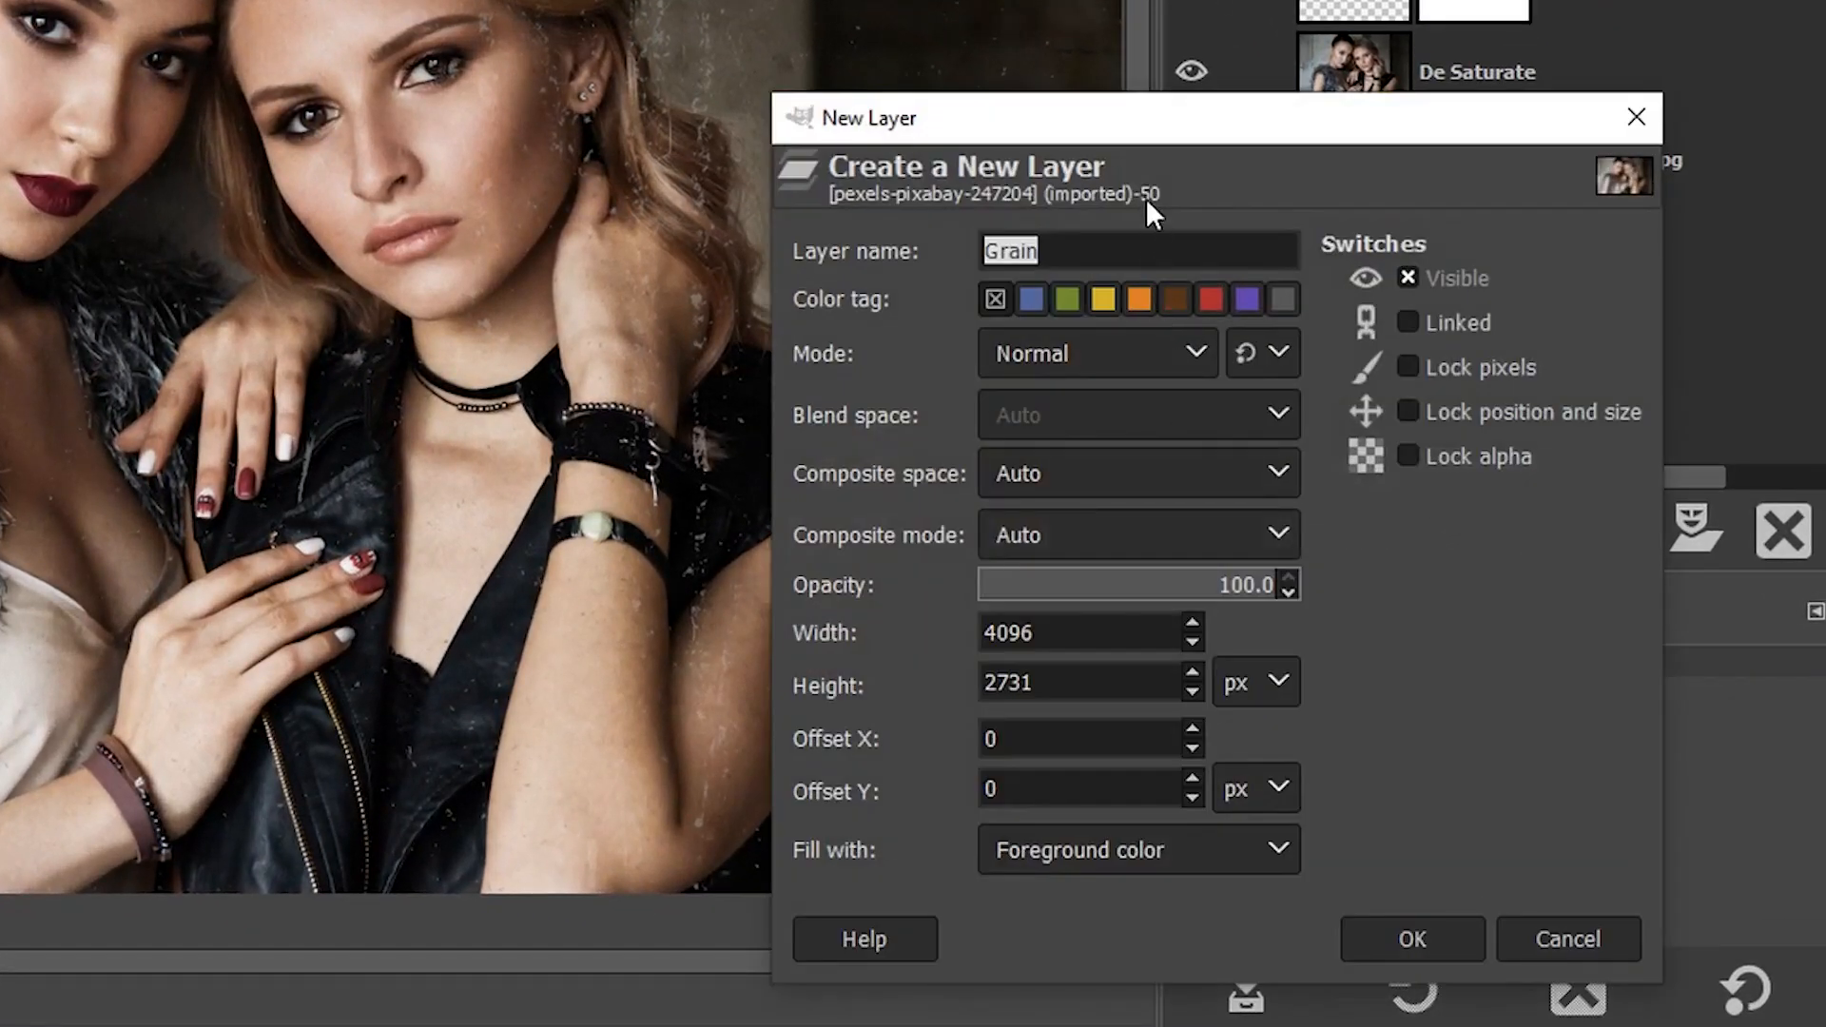
pyautogui.write('Aging')
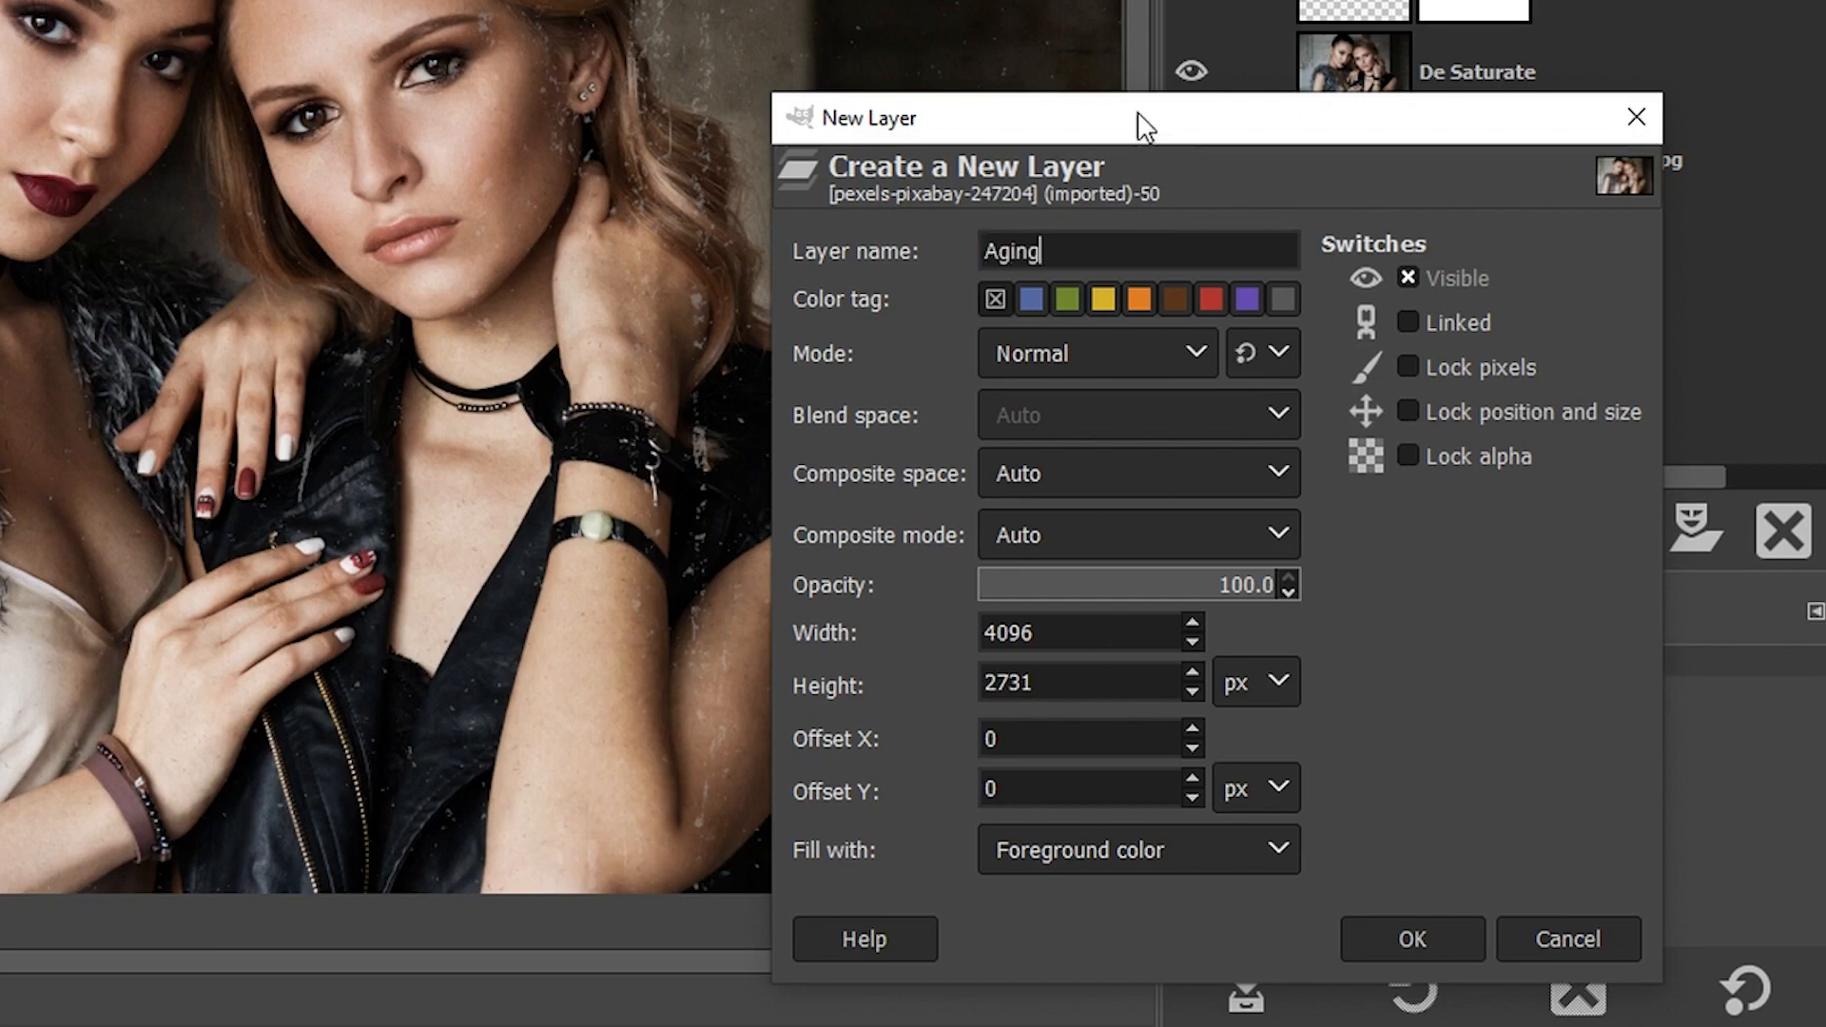
pyautogui.moveTo(1146, 127); pyautogui.dragTo(1116, 0)
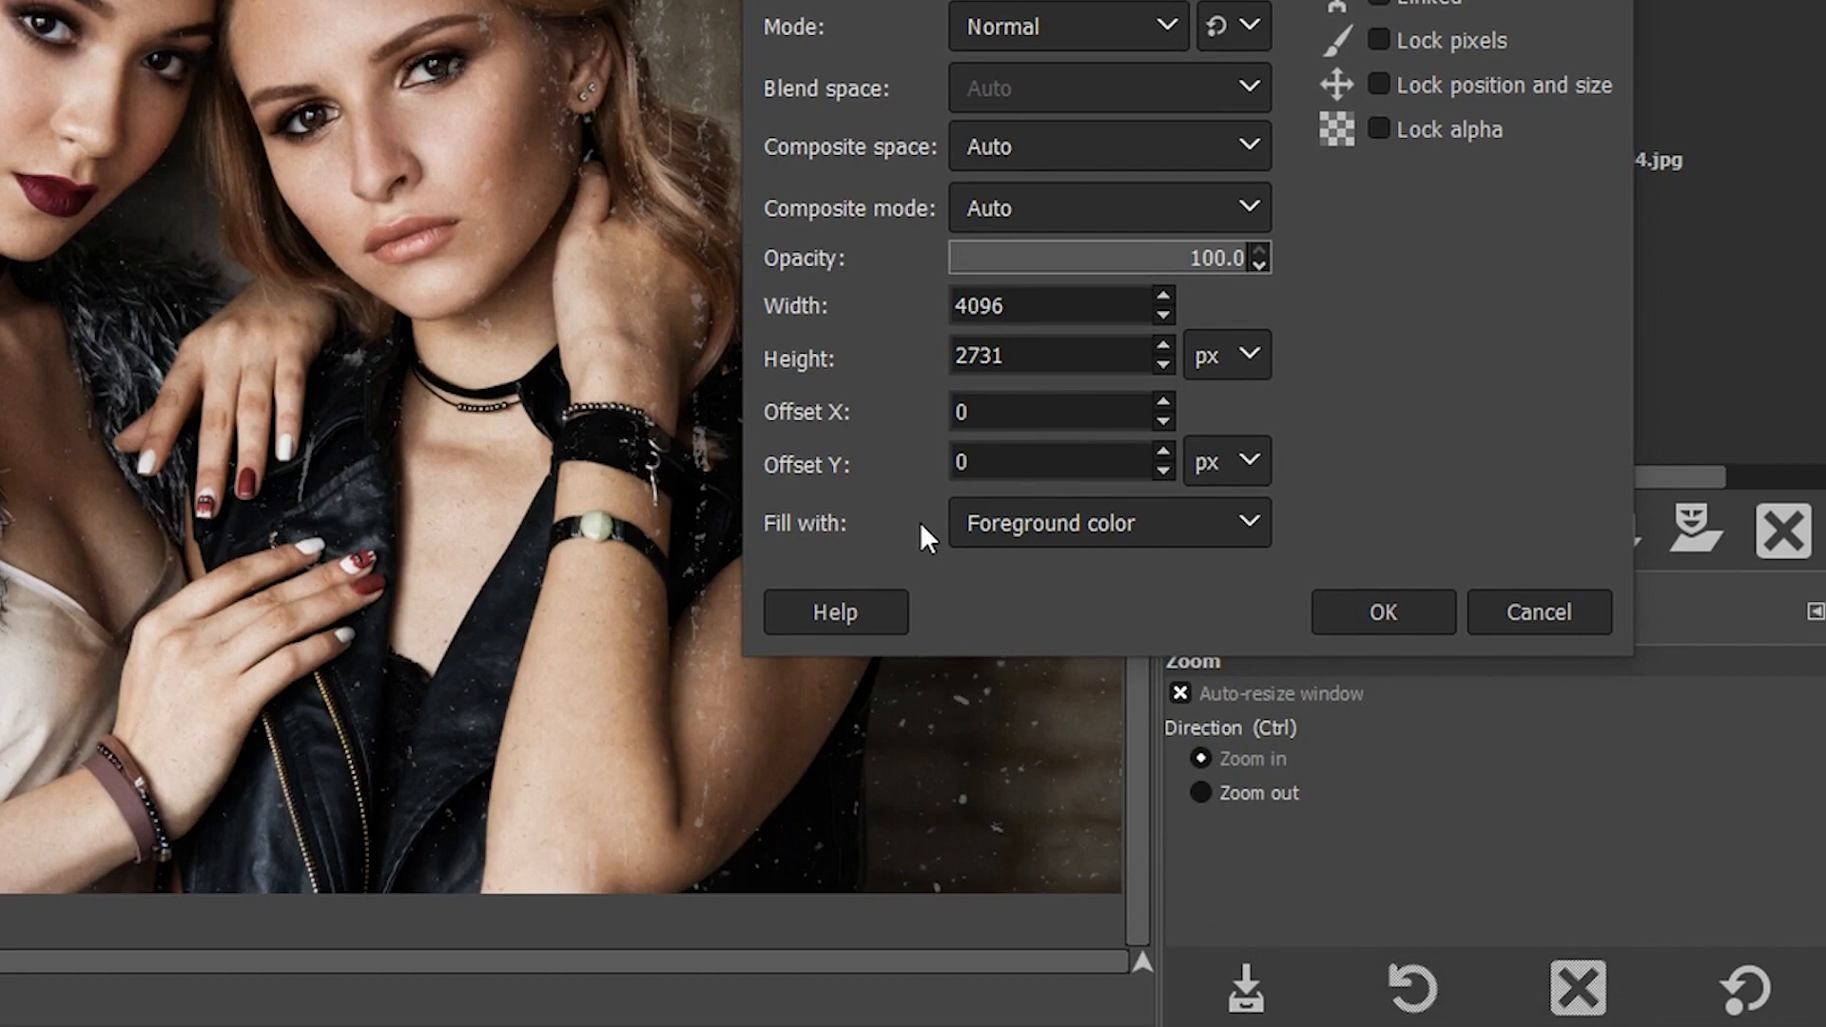
pyautogui.click(1012, 517)
pyautogui.click(1051, 693)
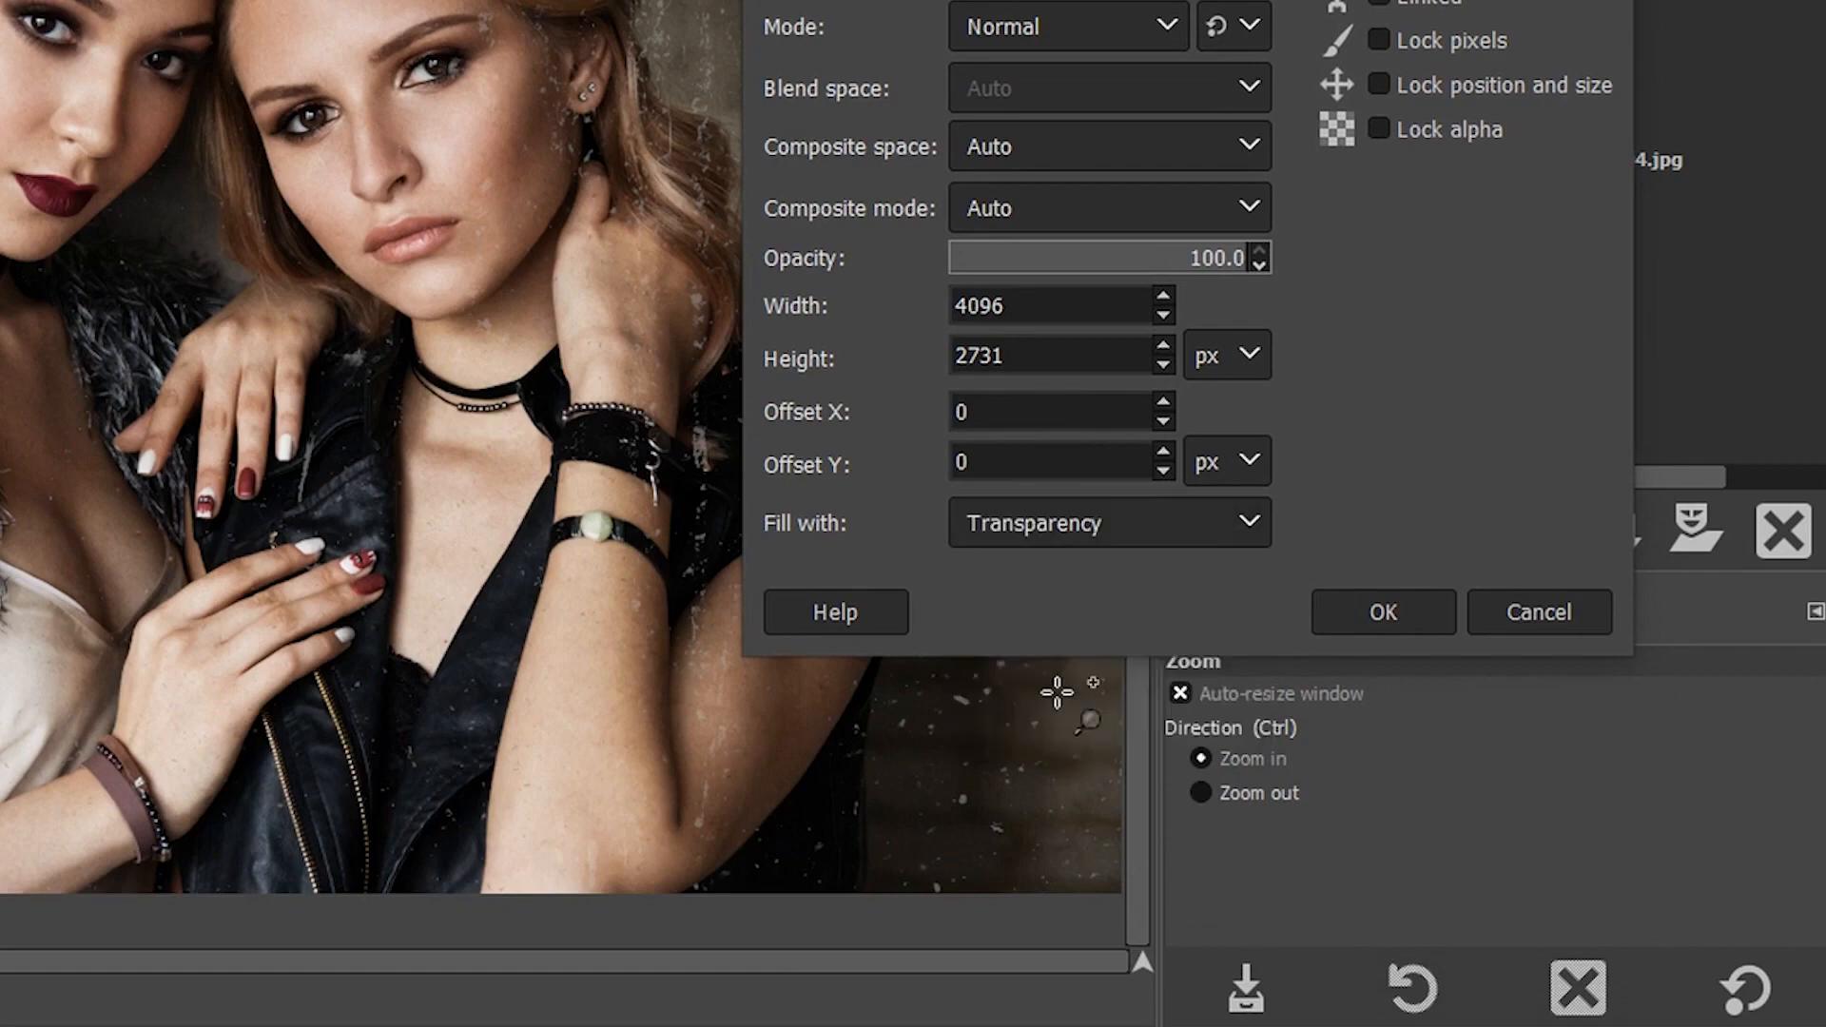
pyautogui.click(1384, 614)
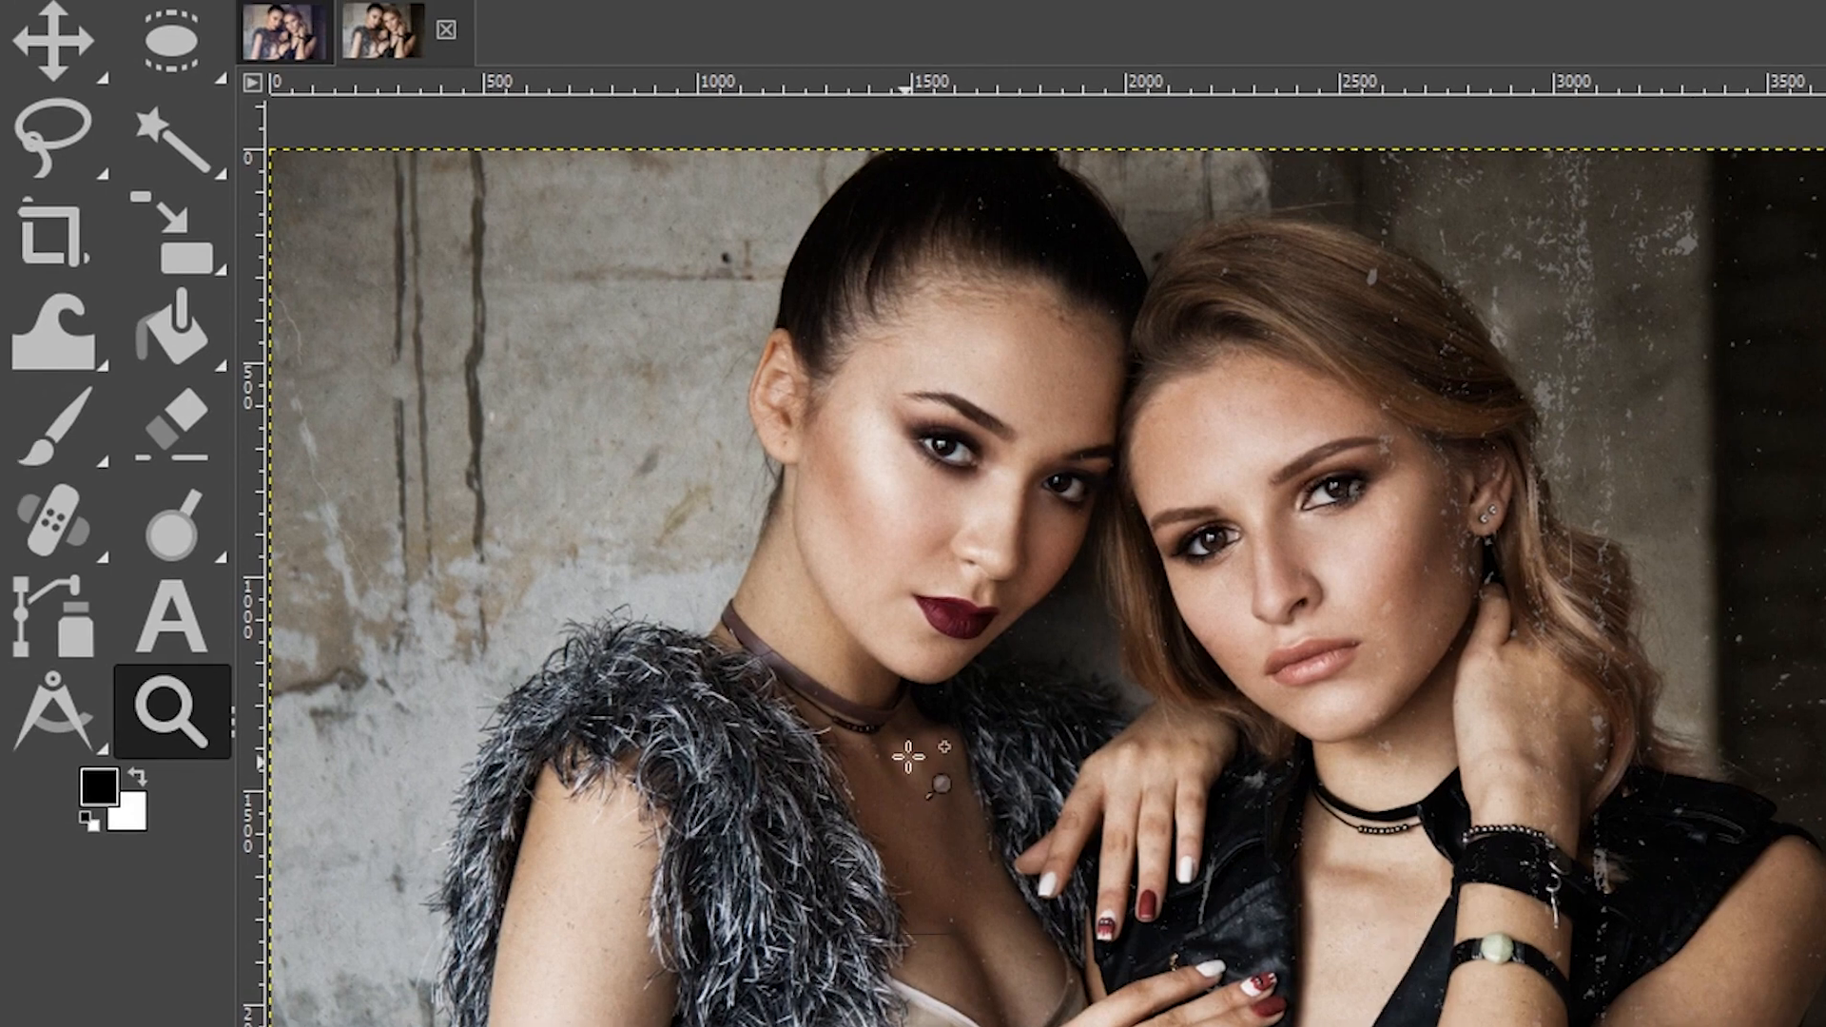
# Switch to the Paintbrush and enlarge its brush size to 1463.
pyautogui.press('p')
pyautogui.press(']')
pyautogui.press(']')
pyautogui.press(']')
pyautogui.press(']')
pyautogui.press(']')
pyautogui.press(']')
pyautogui.press(']')
pyautogui.press(']')
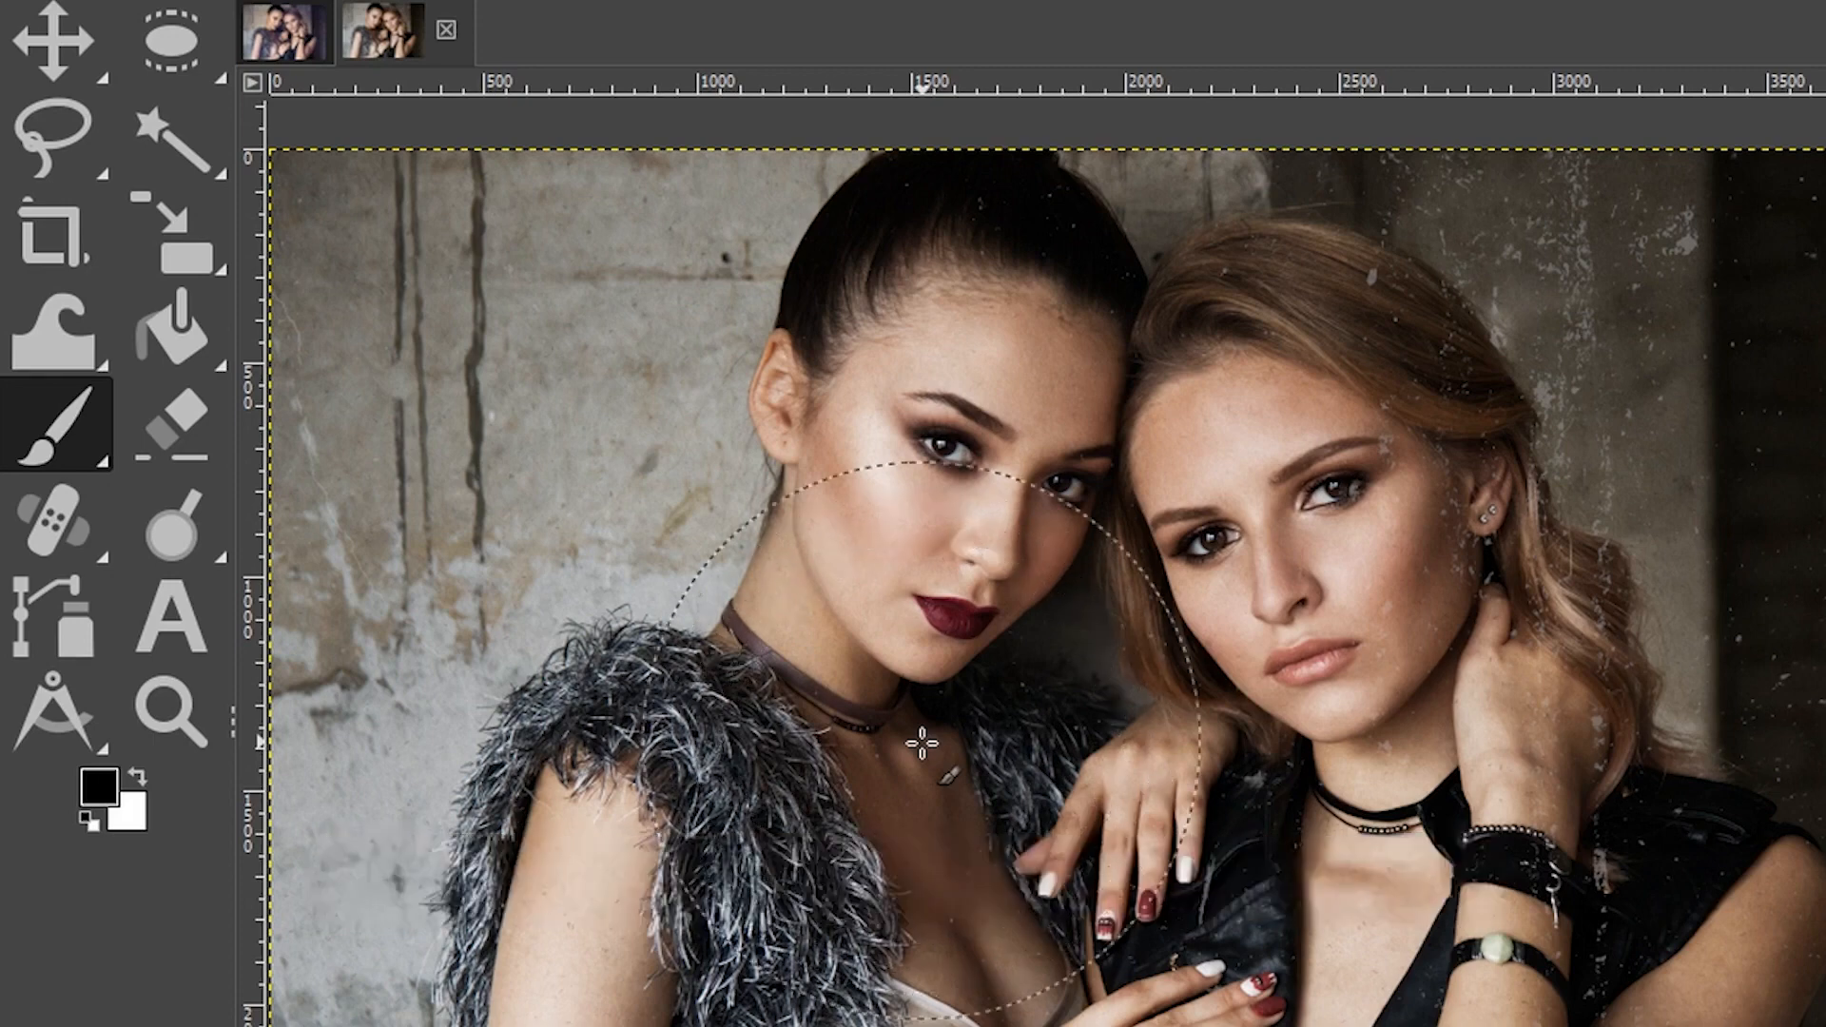
# Set the foreground color to the orange d2954c.
pyautogui.click(102, 784)
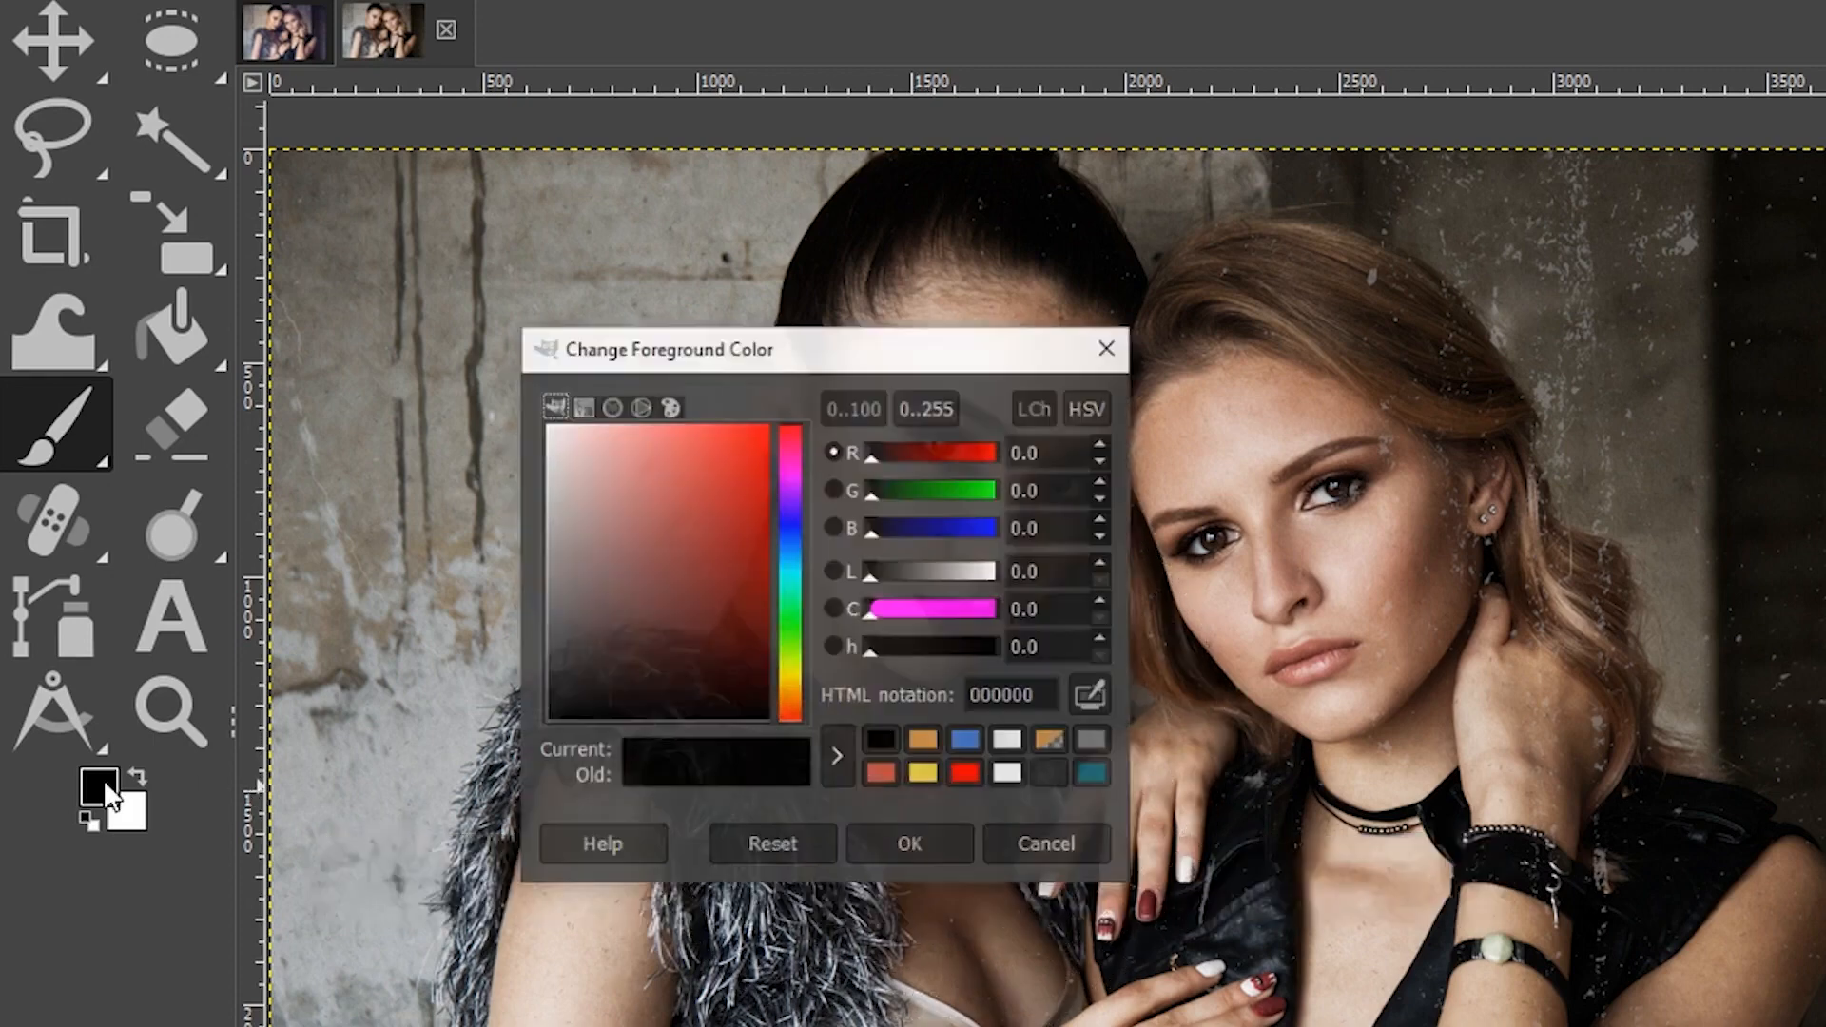
pyautogui.click(934, 756)
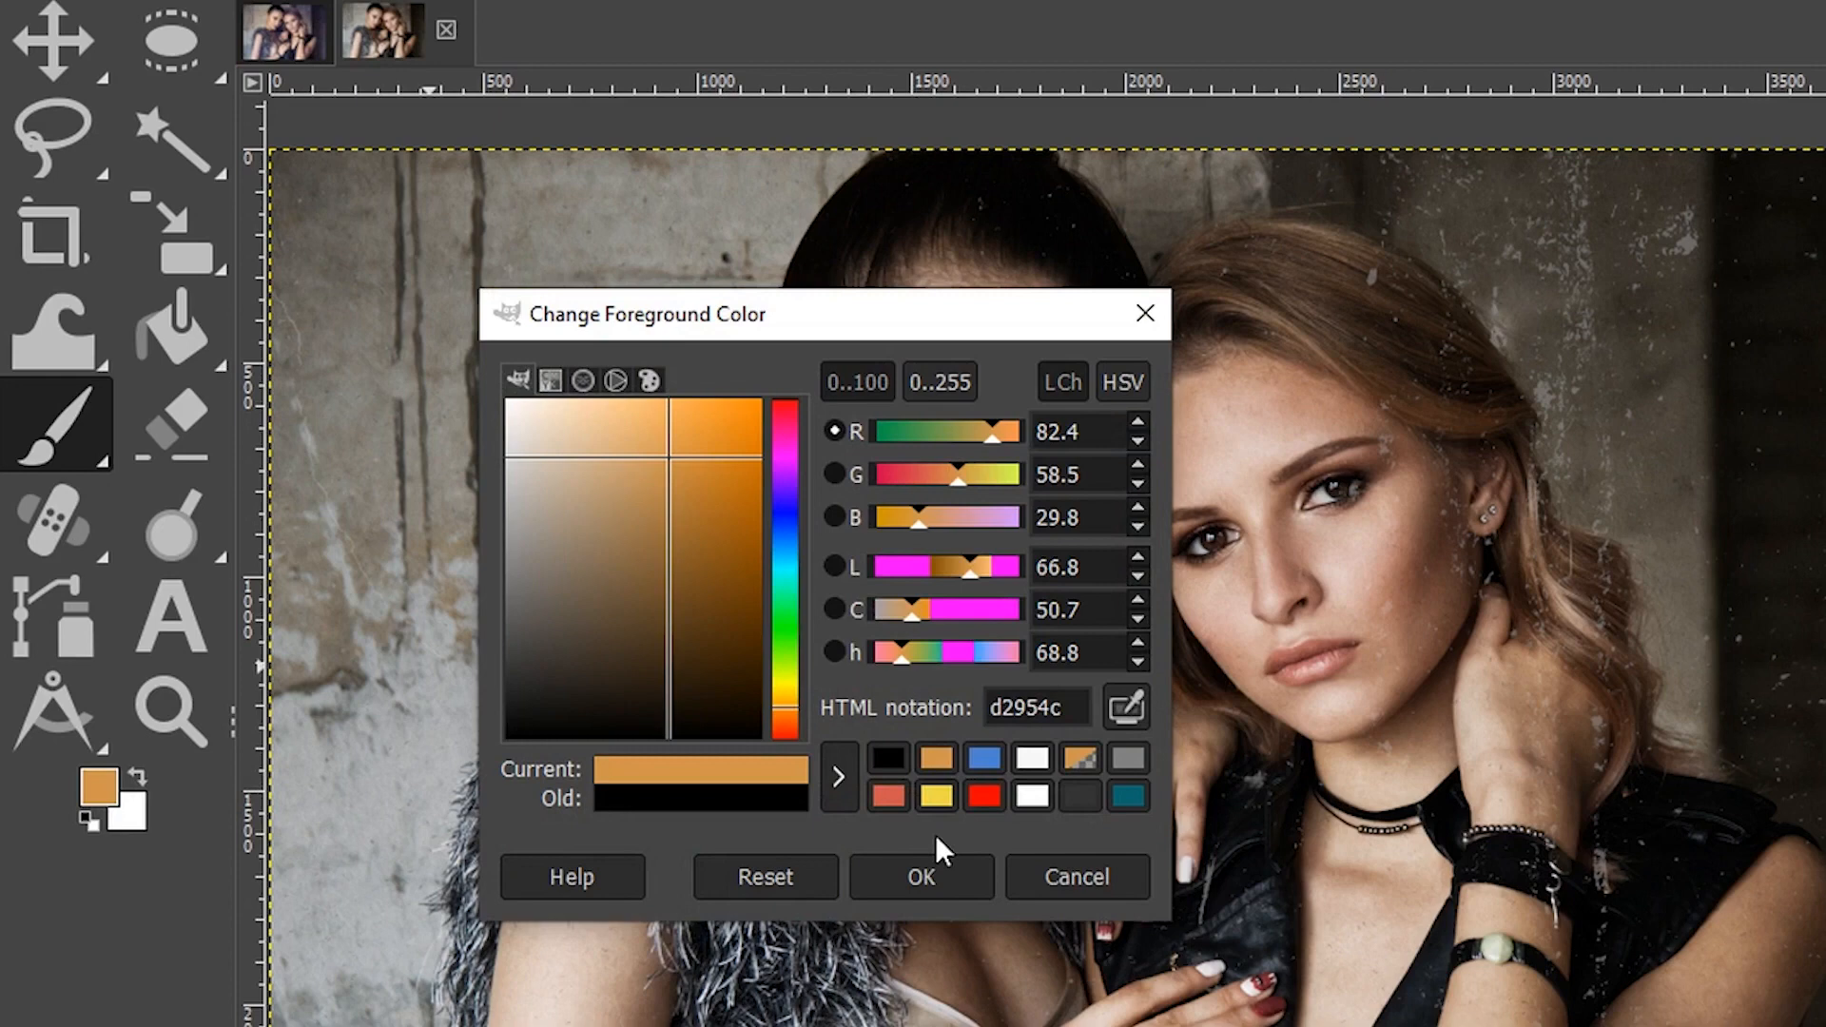
pyautogui.moveTo(1078, 710); pyautogui.dragTo(986, 711)
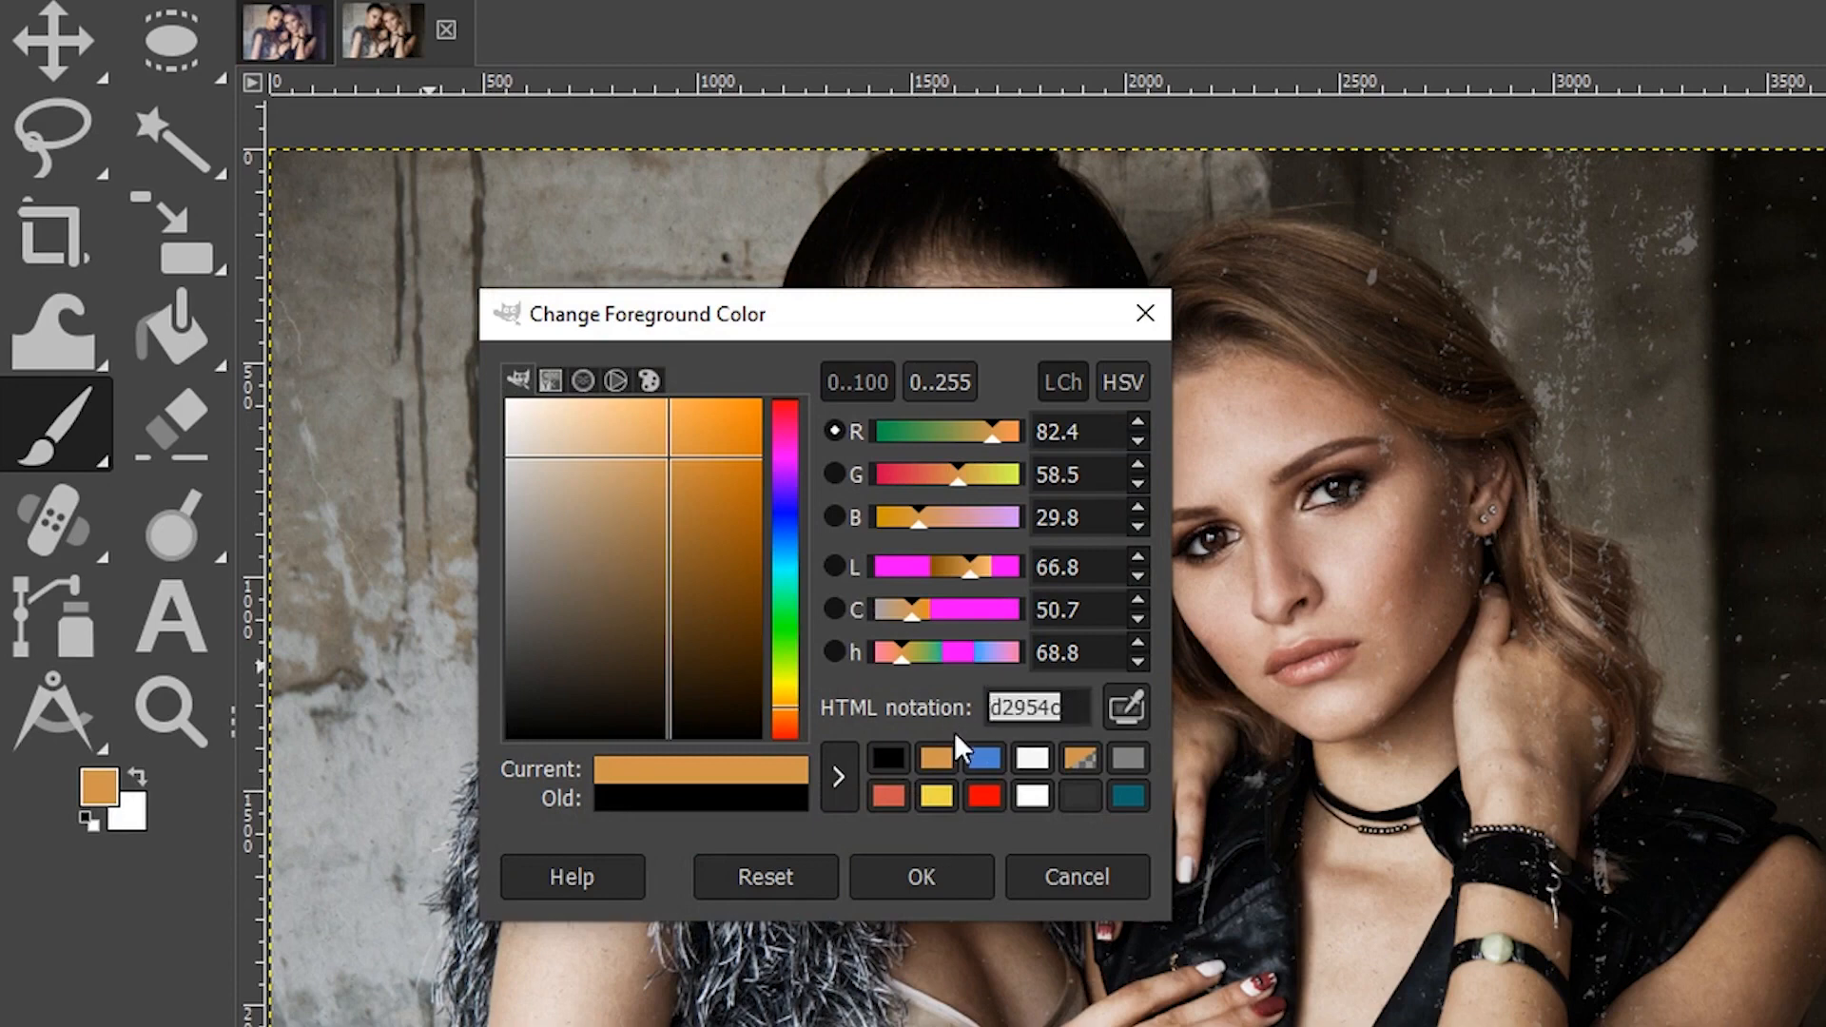
pyautogui.click(1027, 713)
pyautogui.click(932, 872)
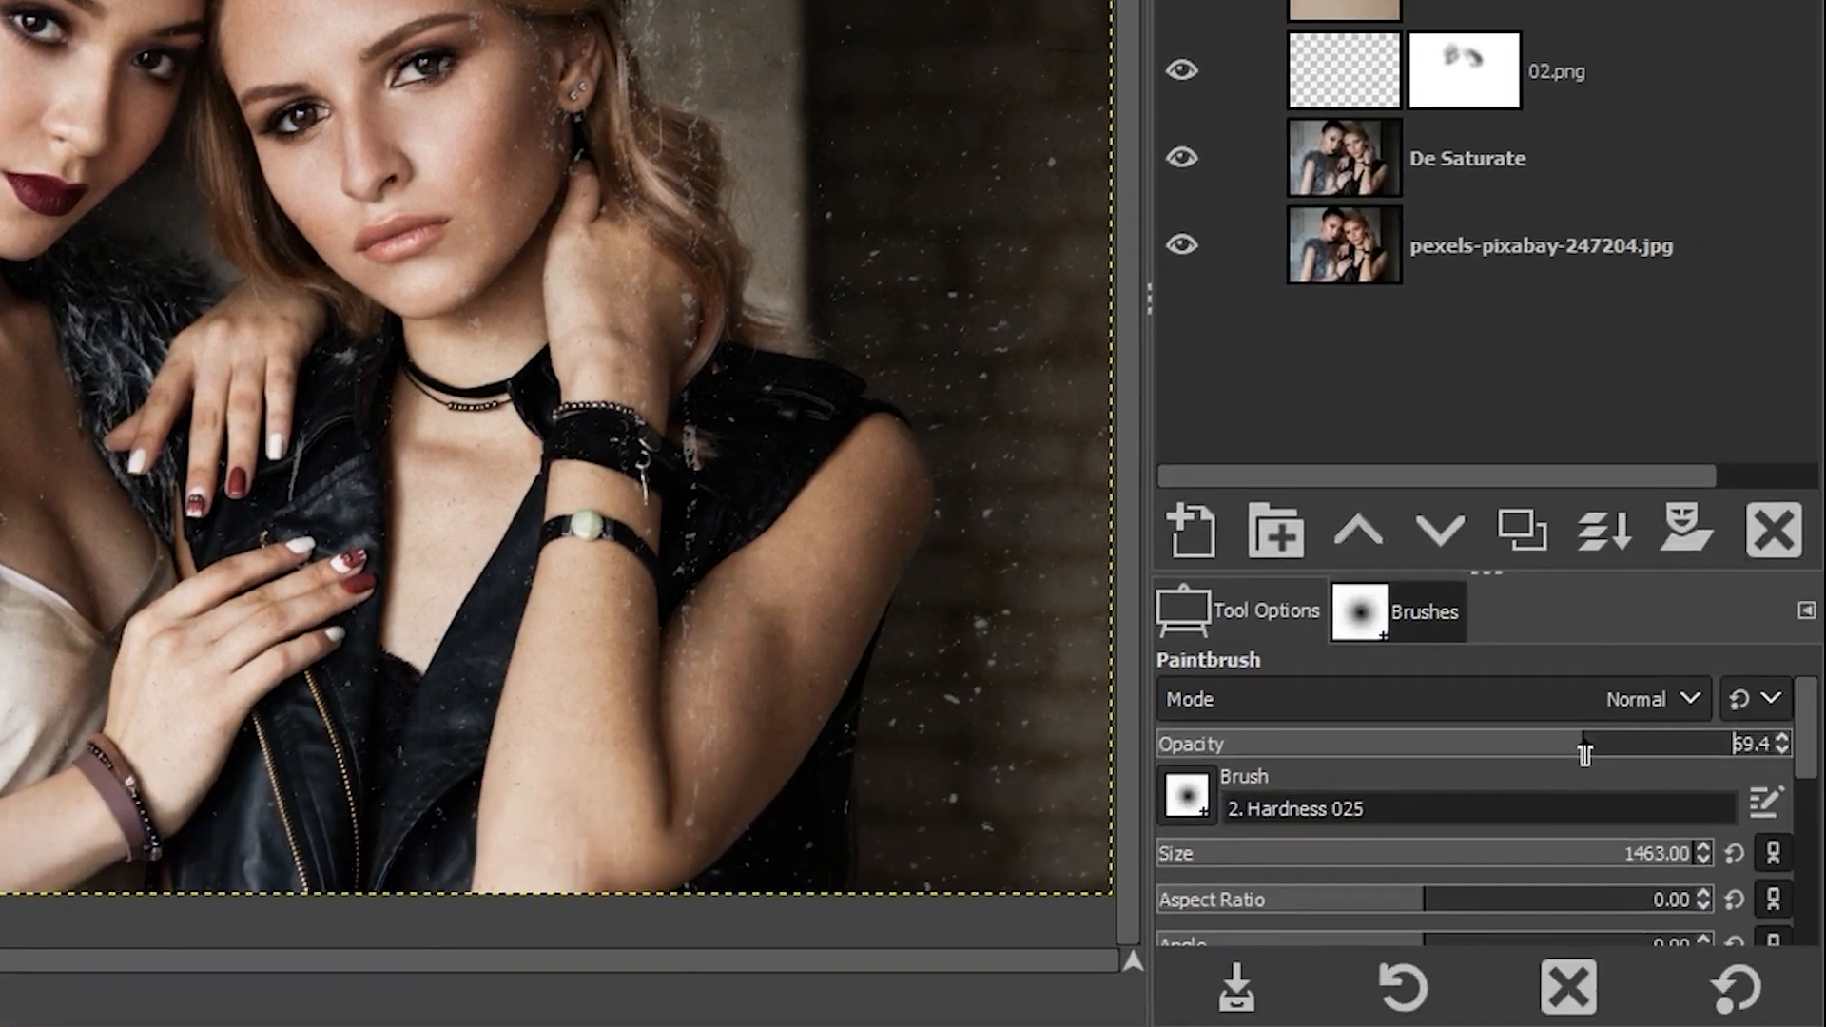
# Set the brush opacity to 67.2 and paint soft orange strokes on the Aging layer over the photo's right half.
pyautogui.moveTo(1583, 753); pyautogui.dragTo(1571, 758)
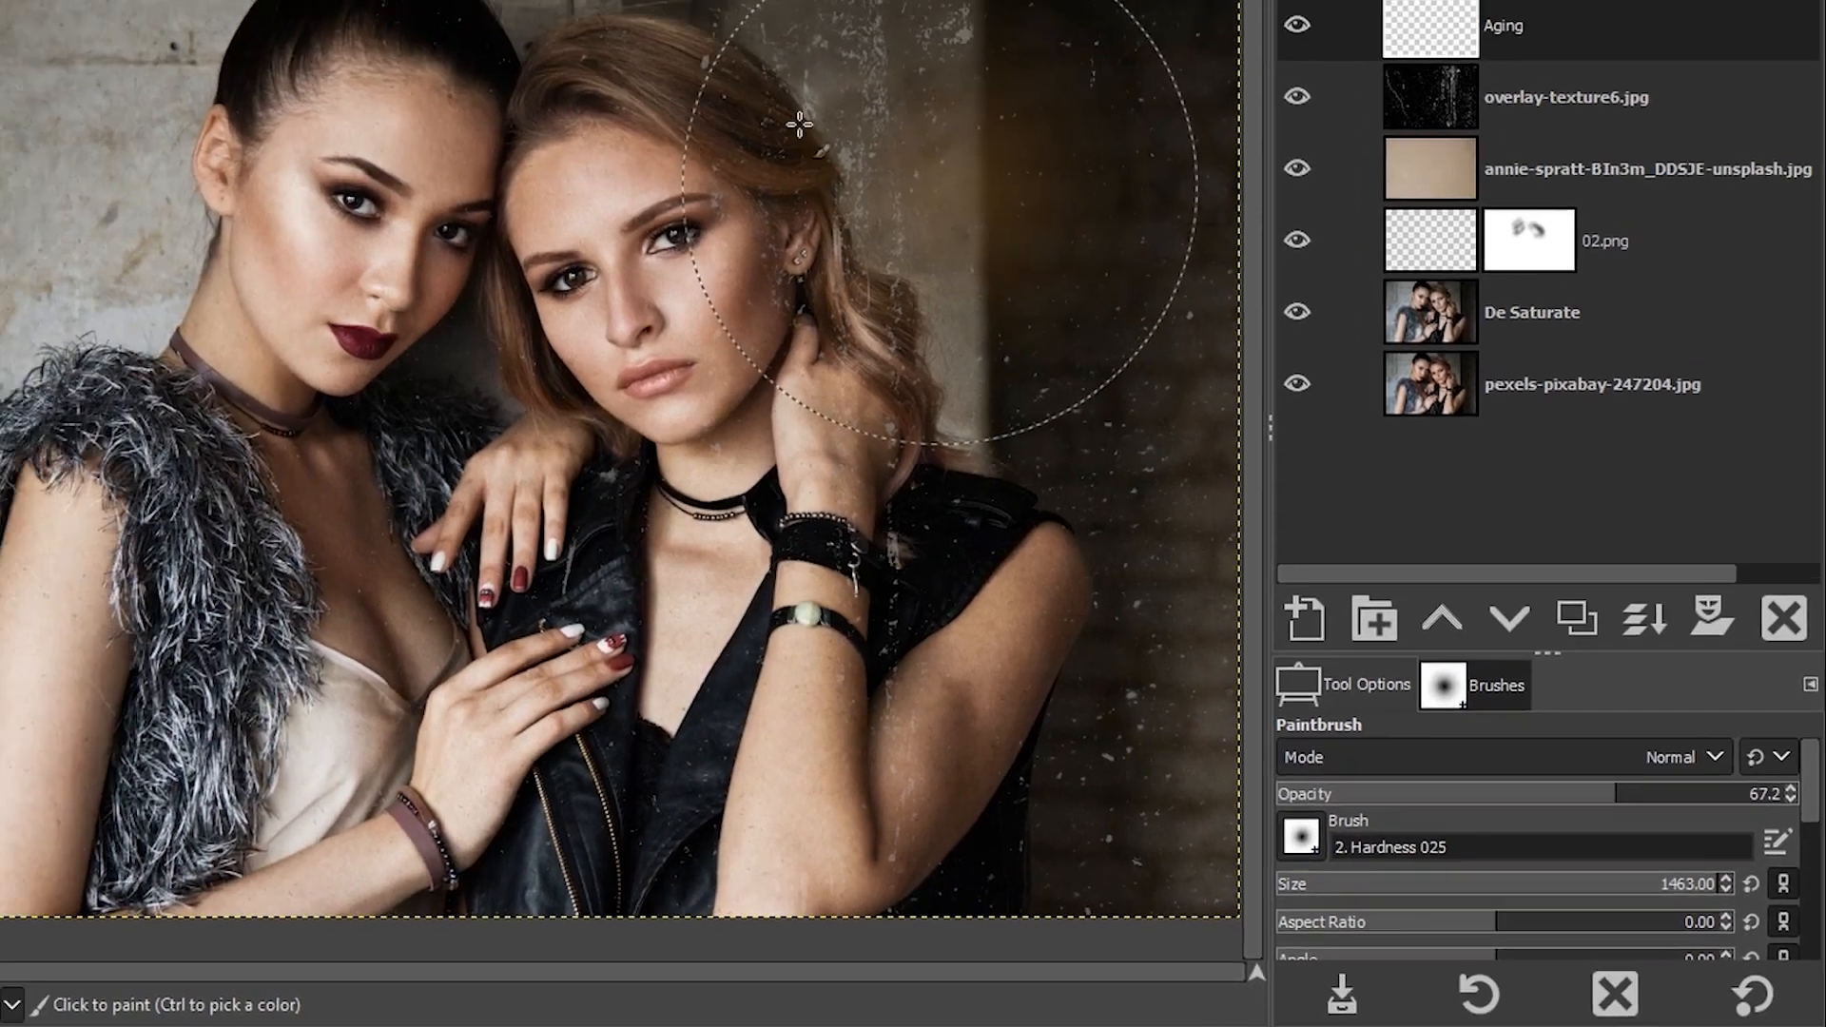
pyautogui.moveTo(800, 124)
pyautogui.mouseDown()
pyautogui.moveTo(1033, 63)
pyautogui.moveTo(1127, 134)
pyautogui.moveTo(1158, 130)
pyautogui.mouseUp()
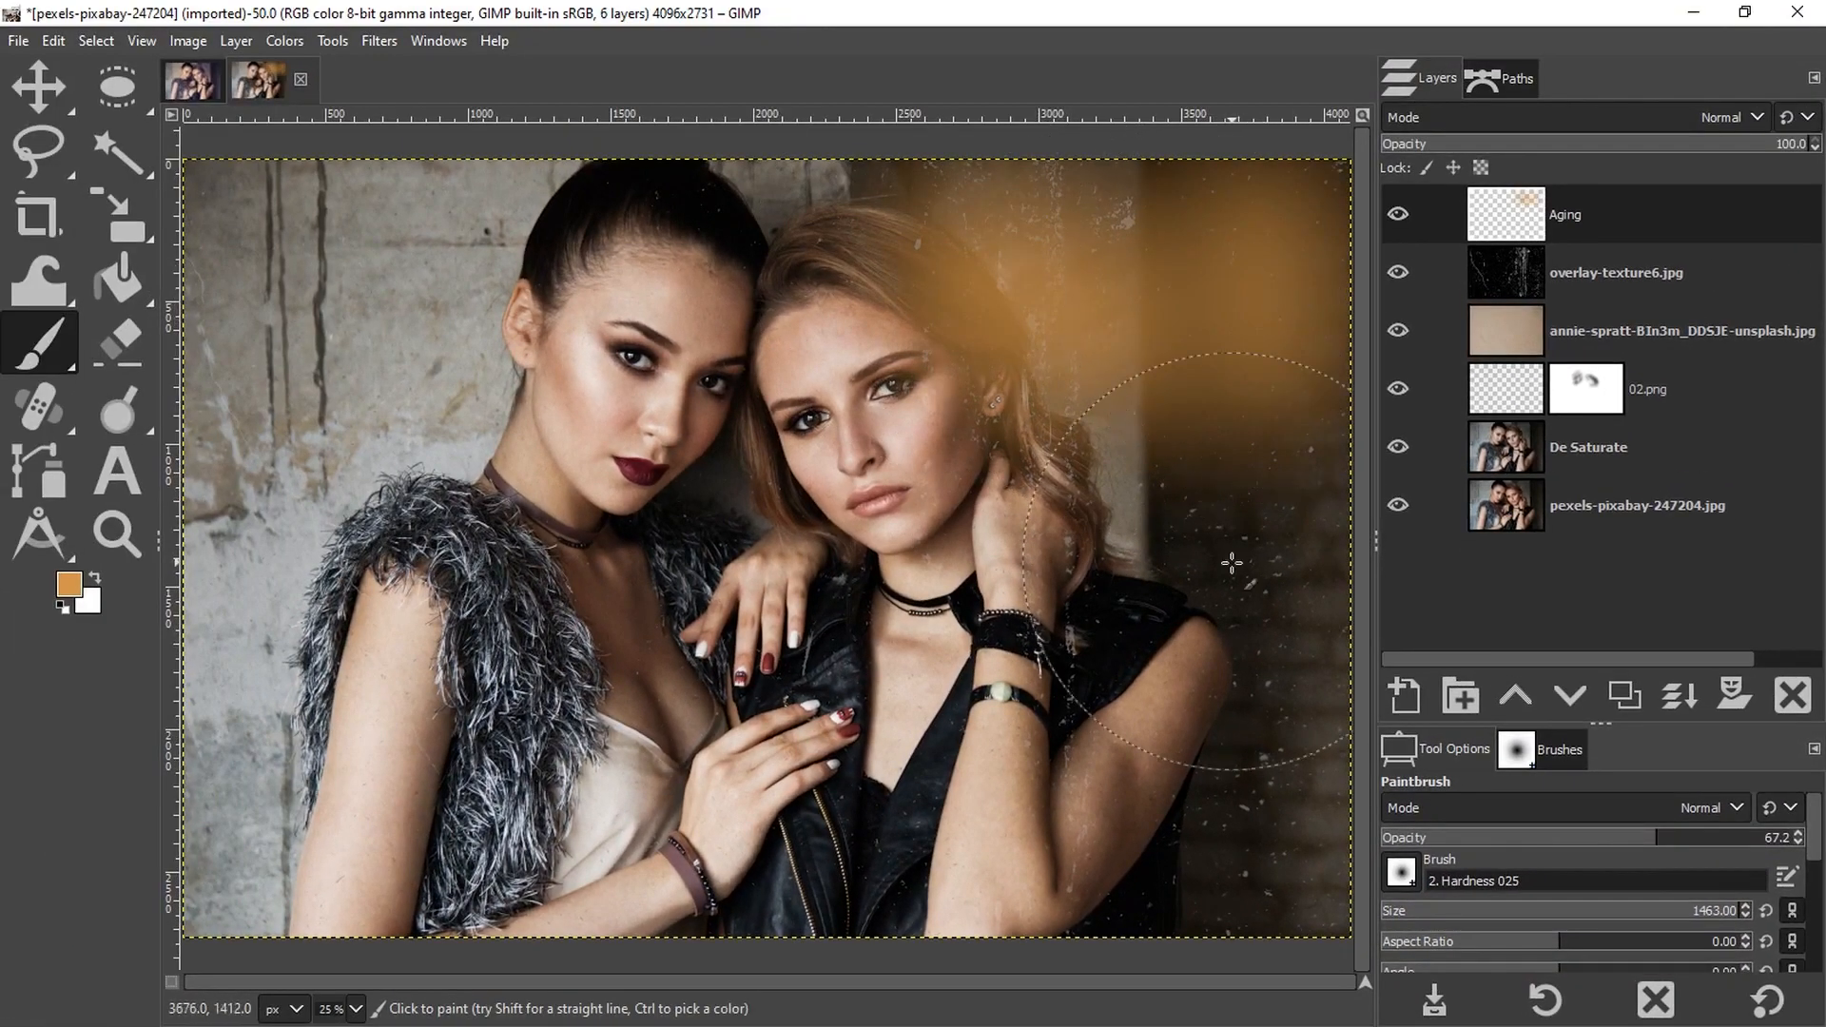
pyautogui.moveTo(1232, 563)
pyautogui.mouseDown()
pyautogui.moveTo(1098, 550)
pyautogui.moveTo(1060, 514)
pyautogui.moveTo(988, 599)
pyautogui.mouseUp()
pyautogui.moveTo(897, 731)
pyautogui.mouseDown()
pyautogui.moveTo(927, 761)
pyautogui.moveTo(1189, 752)
pyautogui.moveTo(1294, 830)
pyautogui.moveTo(1198, 655)
pyautogui.moveTo(1265, 580)
pyautogui.moveTo(1288, 488)
pyautogui.moveTo(1189, 723)
pyautogui.moveTo(689, 837)
pyautogui.moveTo(1195, 836)
pyautogui.moveTo(1264, 885)
pyautogui.moveTo(1224, 277)
pyautogui.moveTo(1109, 180)
pyautogui.moveTo(1020, 155)
pyautogui.mouseUp()
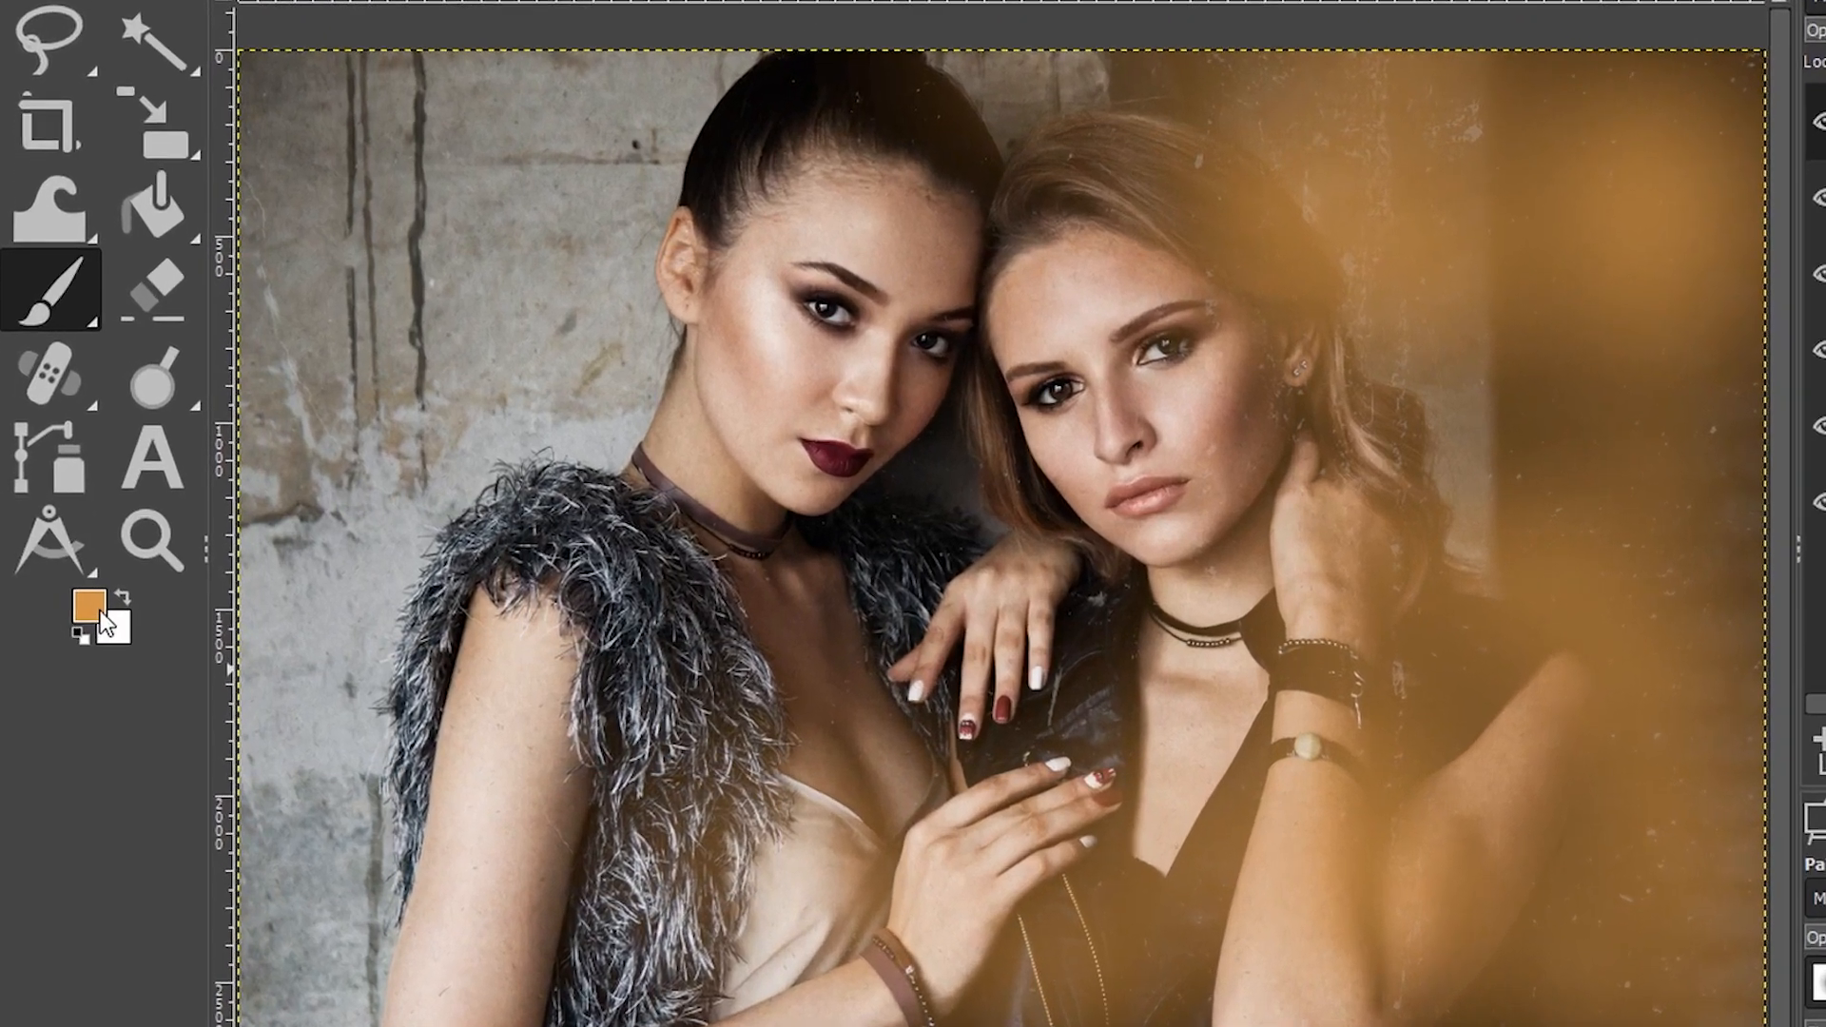
# Set the foreground color to the blue 4c81d2 and paint soft blue strokes on the Aging layer over the photo's left half.
pyautogui.click(69, 585)
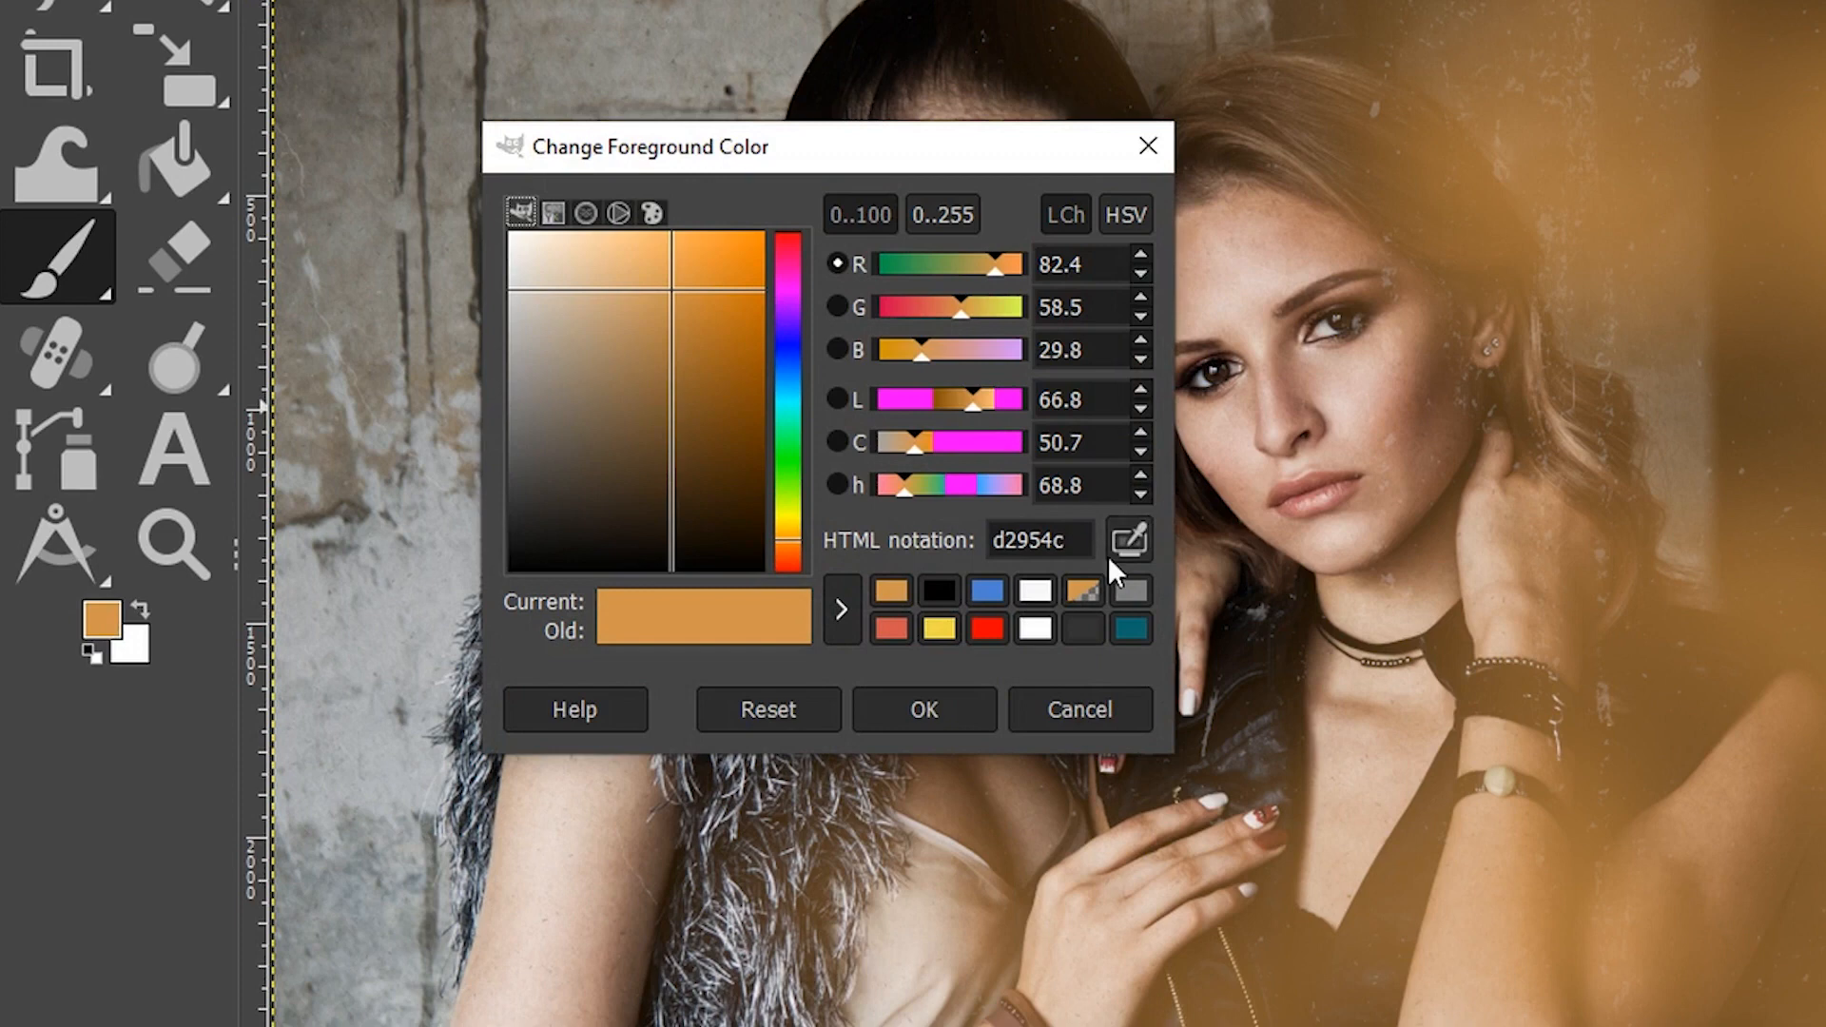
pyautogui.click(985, 591)
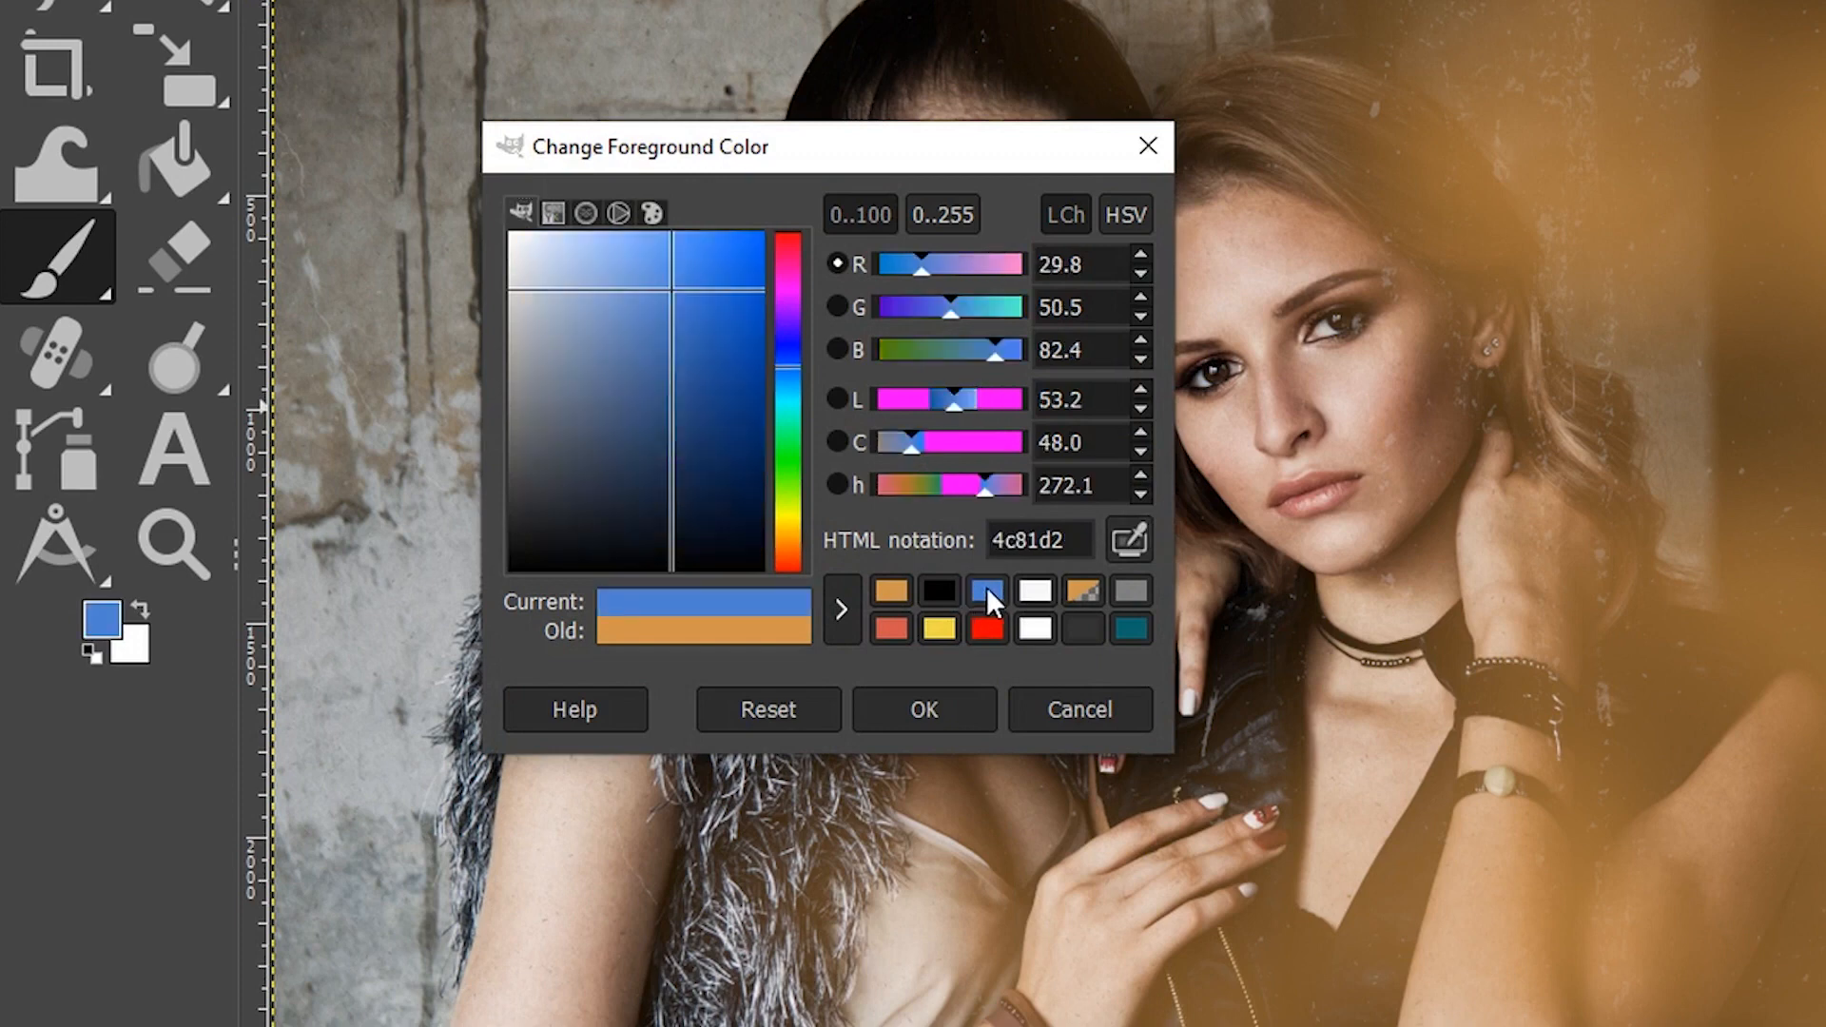
pyautogui.moveTo(1069, 541); pyautogui.dragTo(975, 535)
pyautogui.click(1072, 539)
pyautogui.click(955, 709)
pyautogui.moveTo(609, 426)
pyautogui.mouseDown()
pyautogui.moveTo(623, 434)
pyautogui.moveTo(530, 230)
pyautogui.moveTo(377, 125)
pyautogui.moveTo(400, 190)
pyautogui.mouseUp()
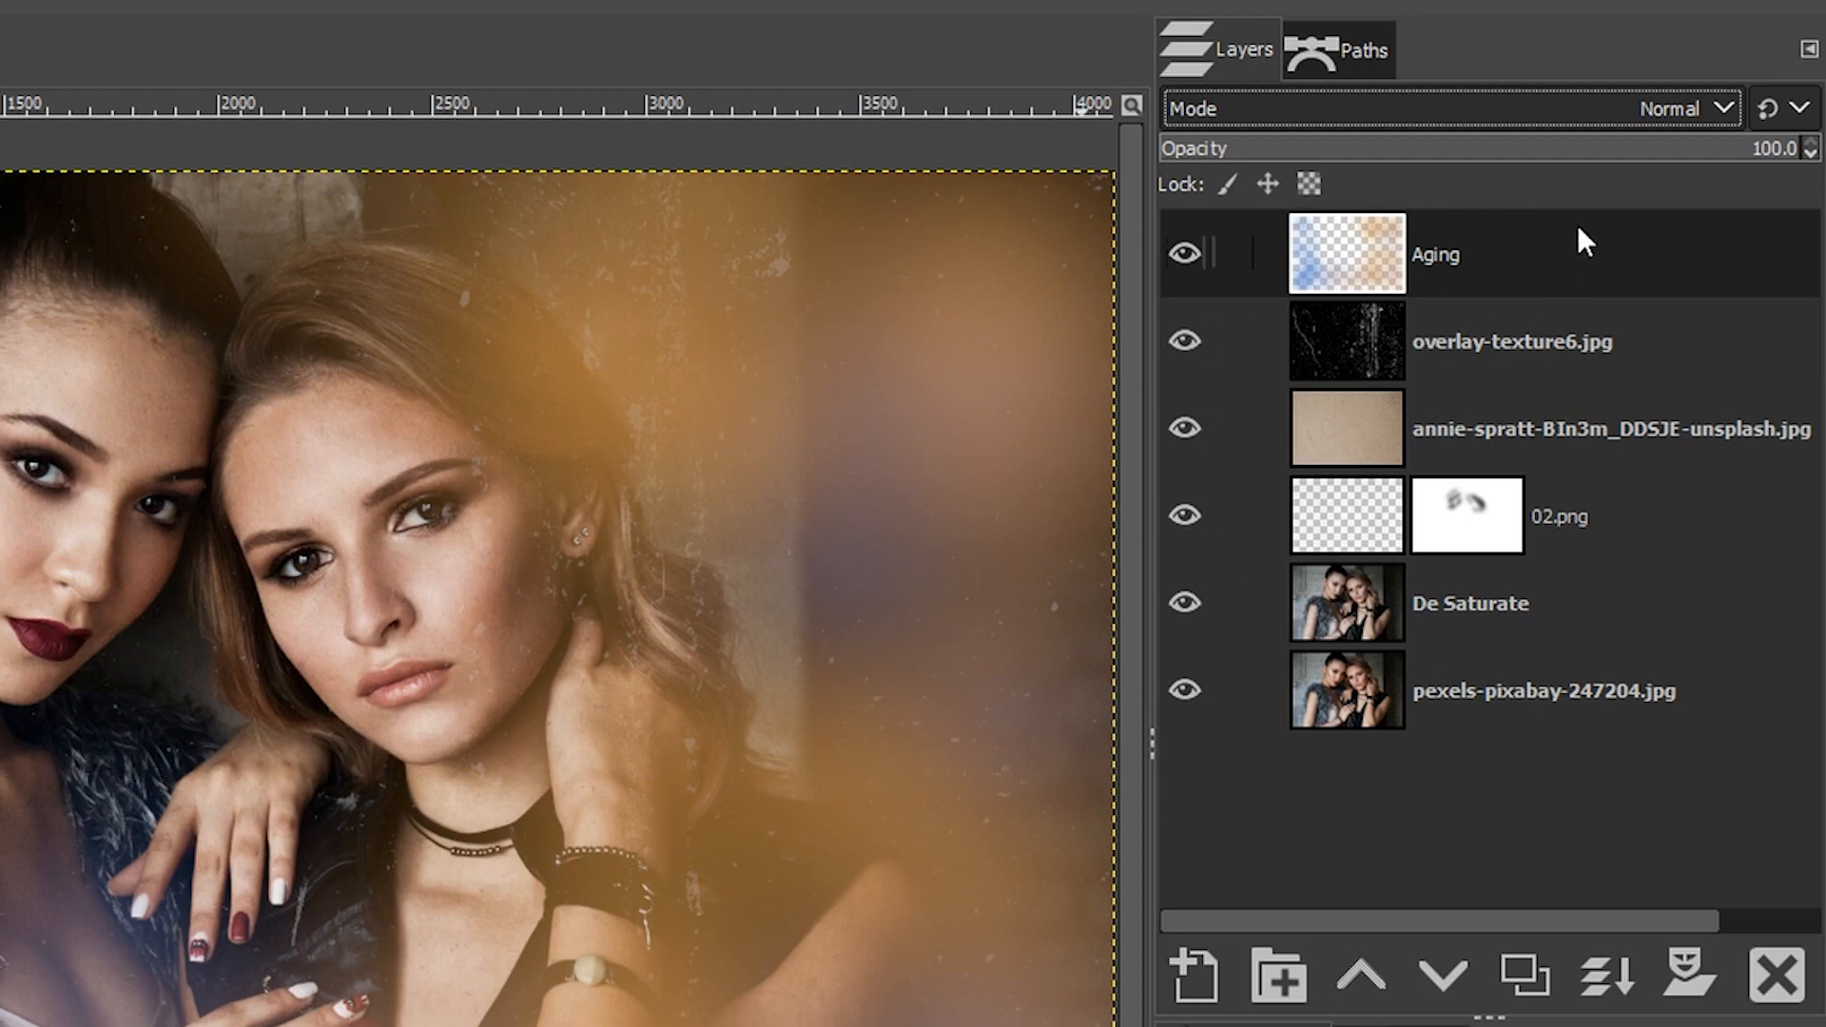
# Set the Aging layer's blend mode to Soft light and toggle its visibility to compare the effect.
pyautogui.click(1652, 112)
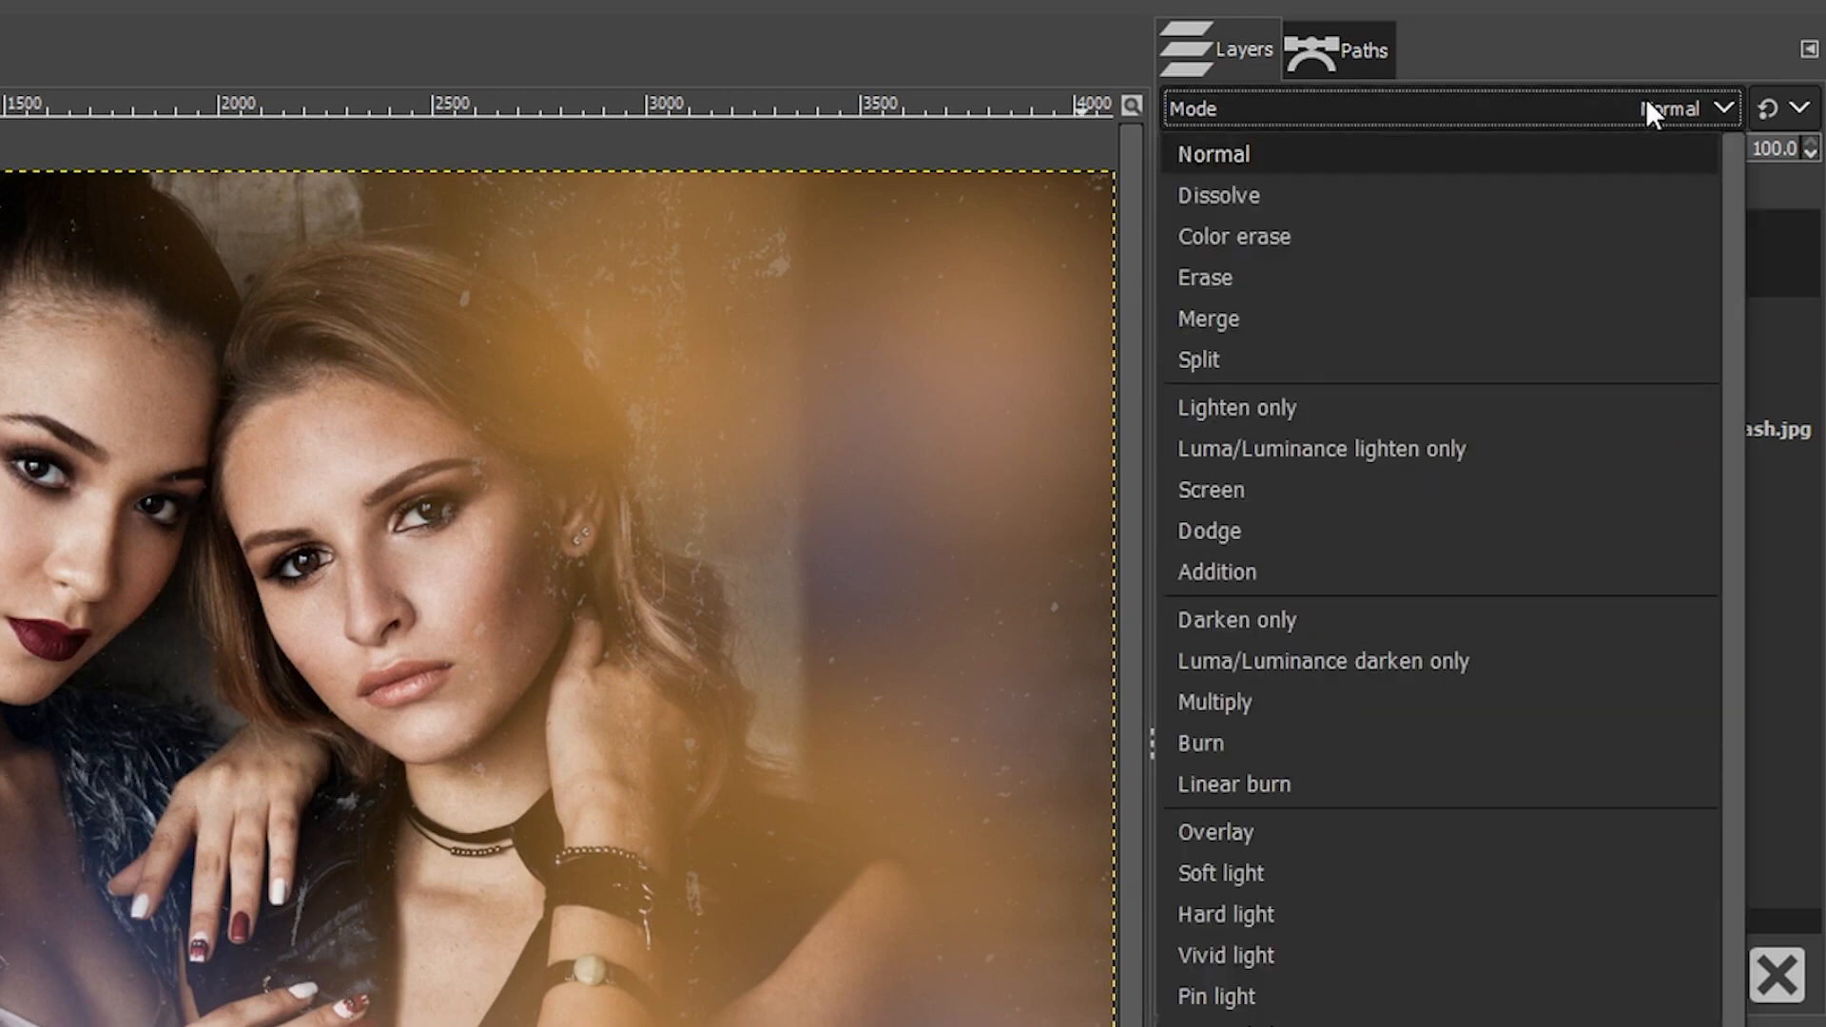
pyautogui.click(1257, 870)
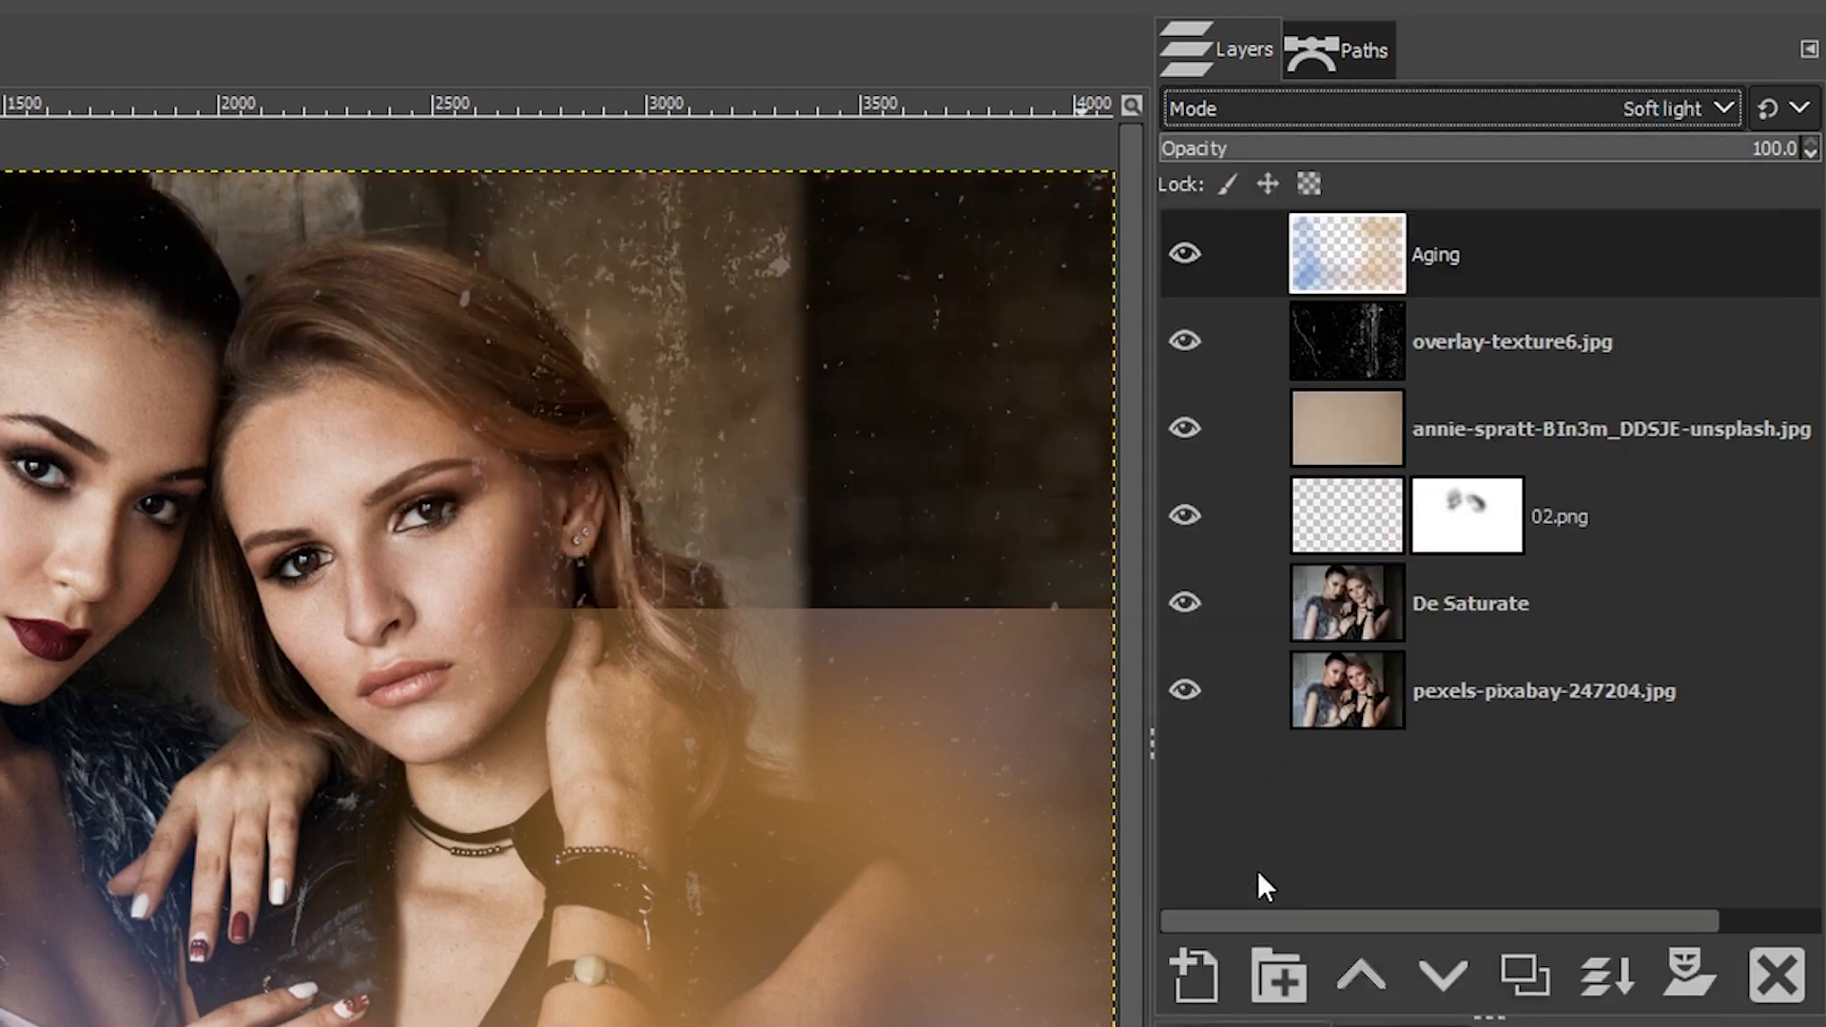
pyautogui.click(1186, 254)
pyautogui.click(1188, 254)
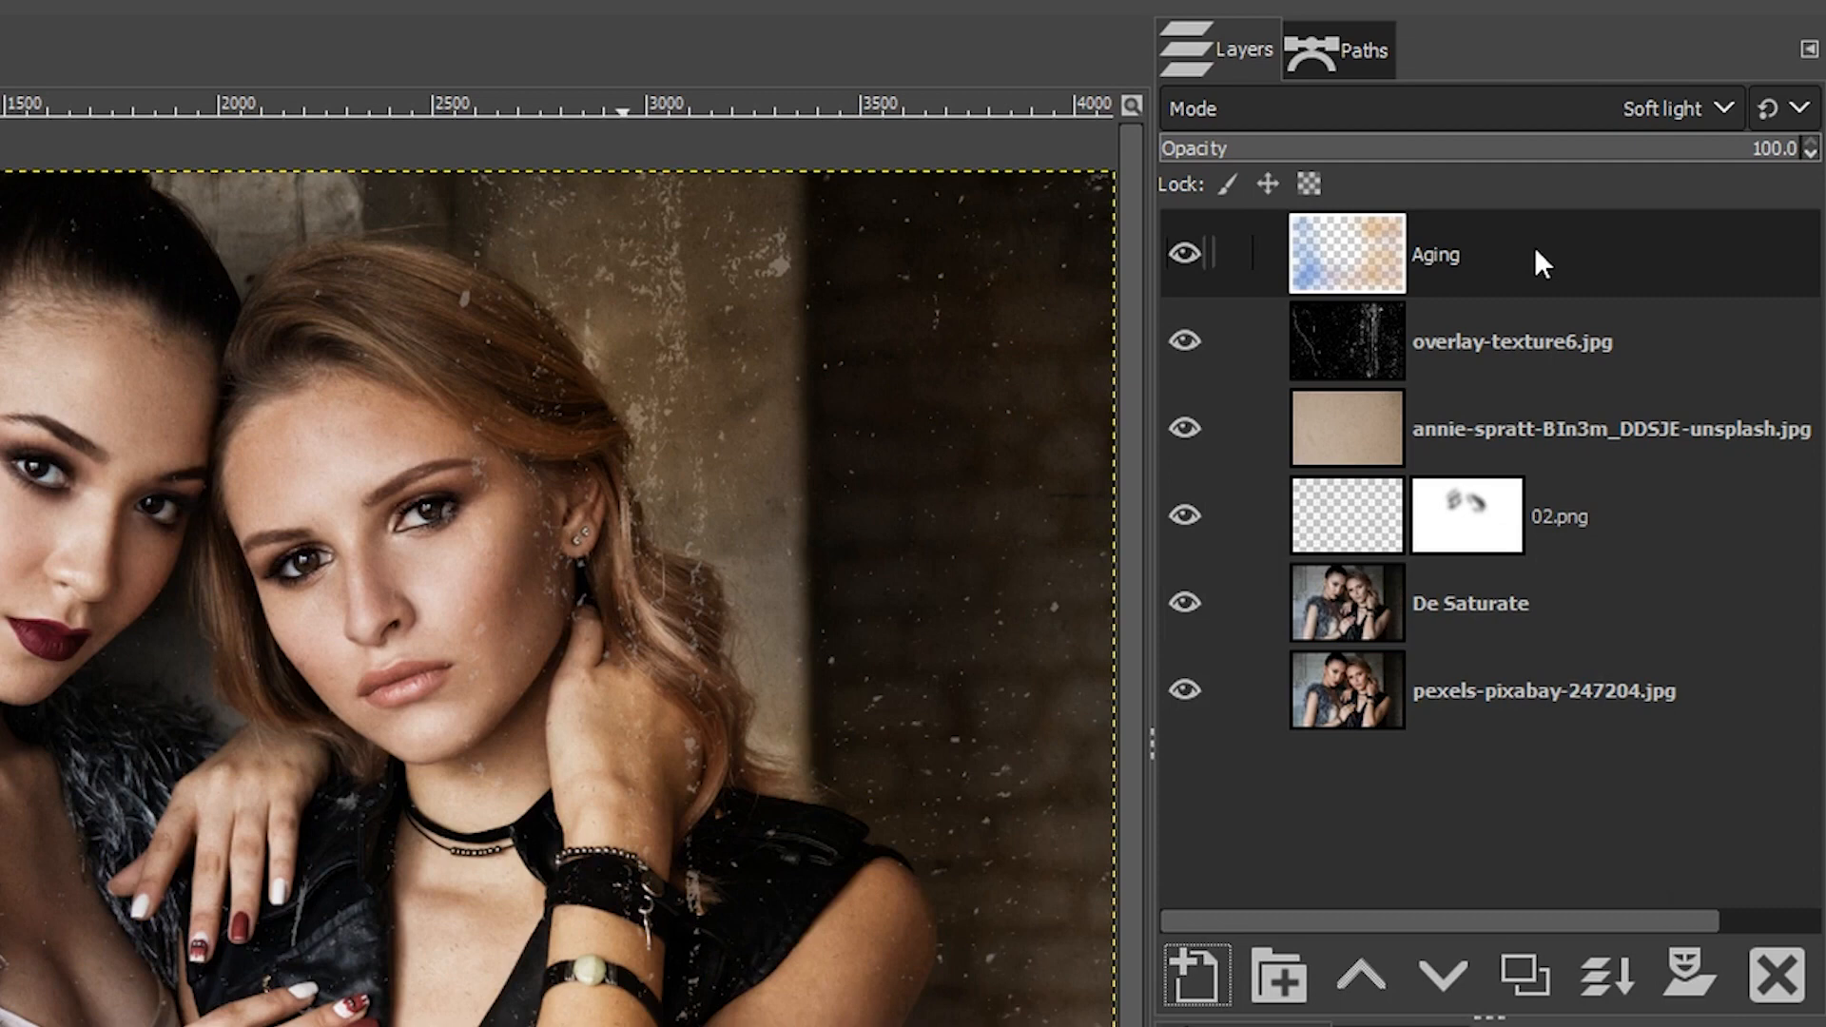
# Create a 4096 × 2731 px layer named Grain, filled with the foreground color set to medium gray.
pyautogui.click(1200, 973)
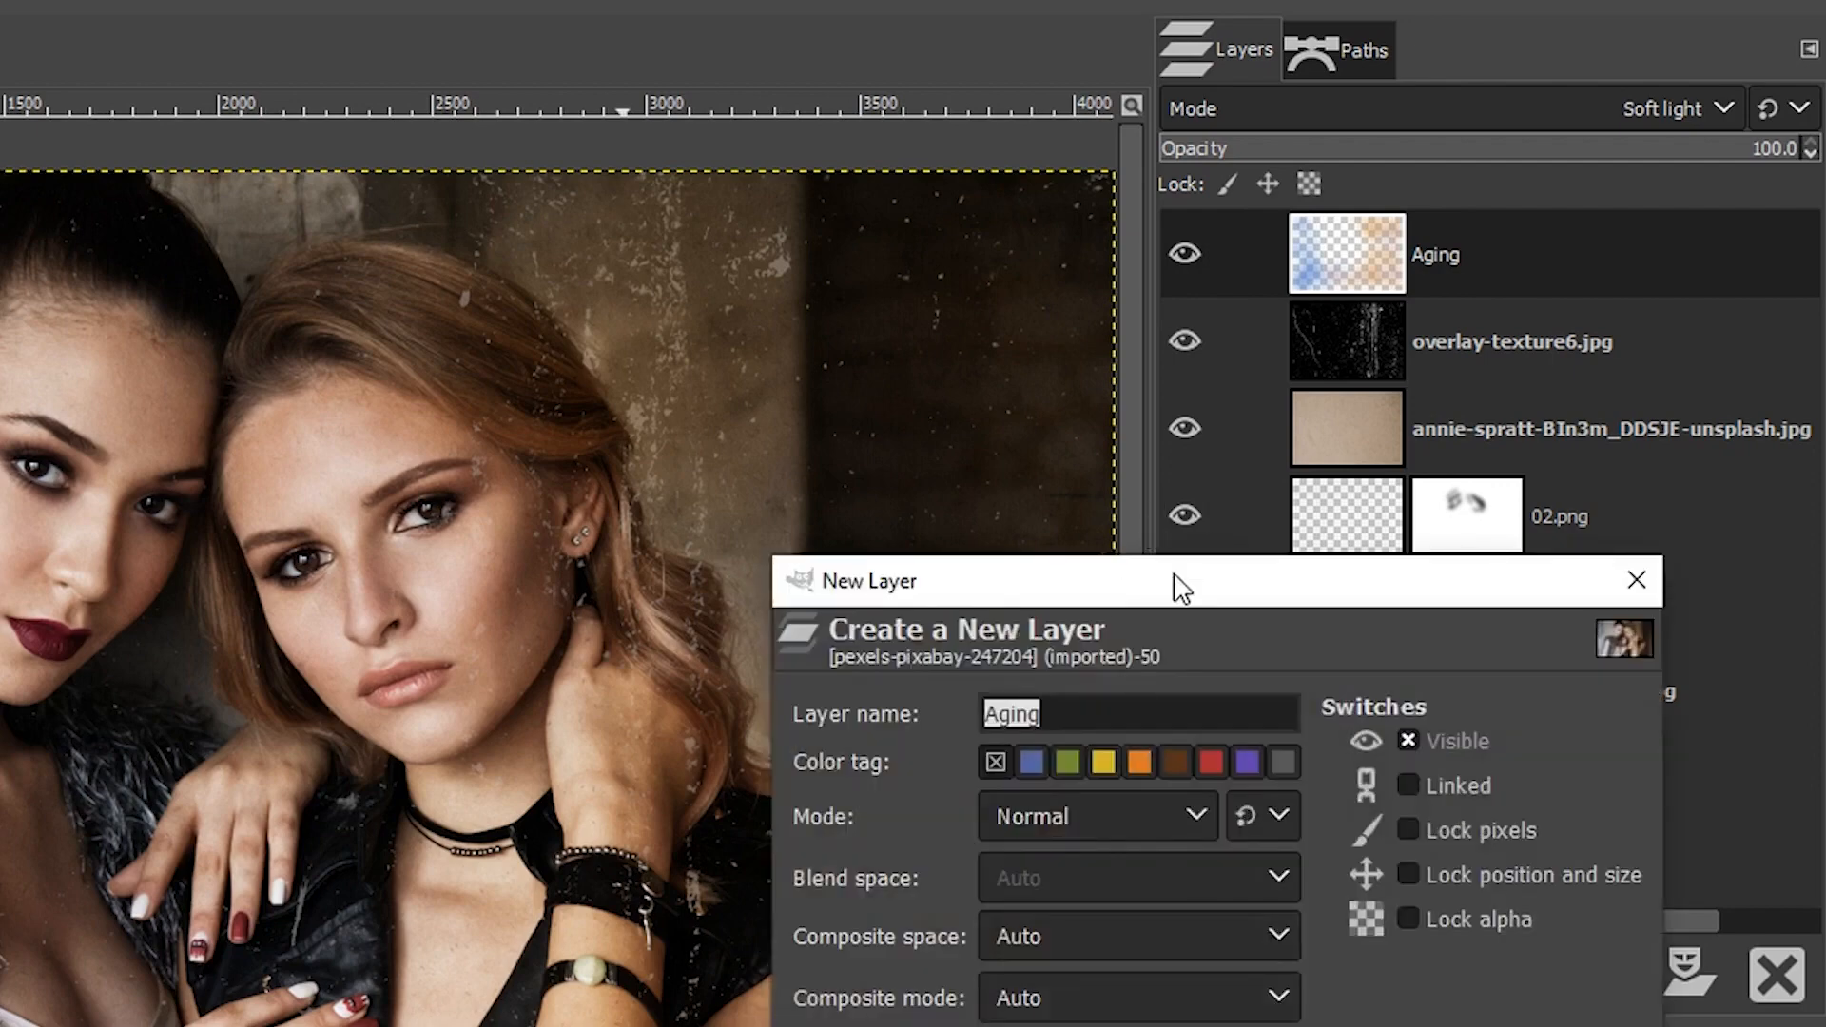
pyautogui.moveTo(1176, 584); pyautogui.dragTo(1153, 204)
pyautogui.write('Grain')
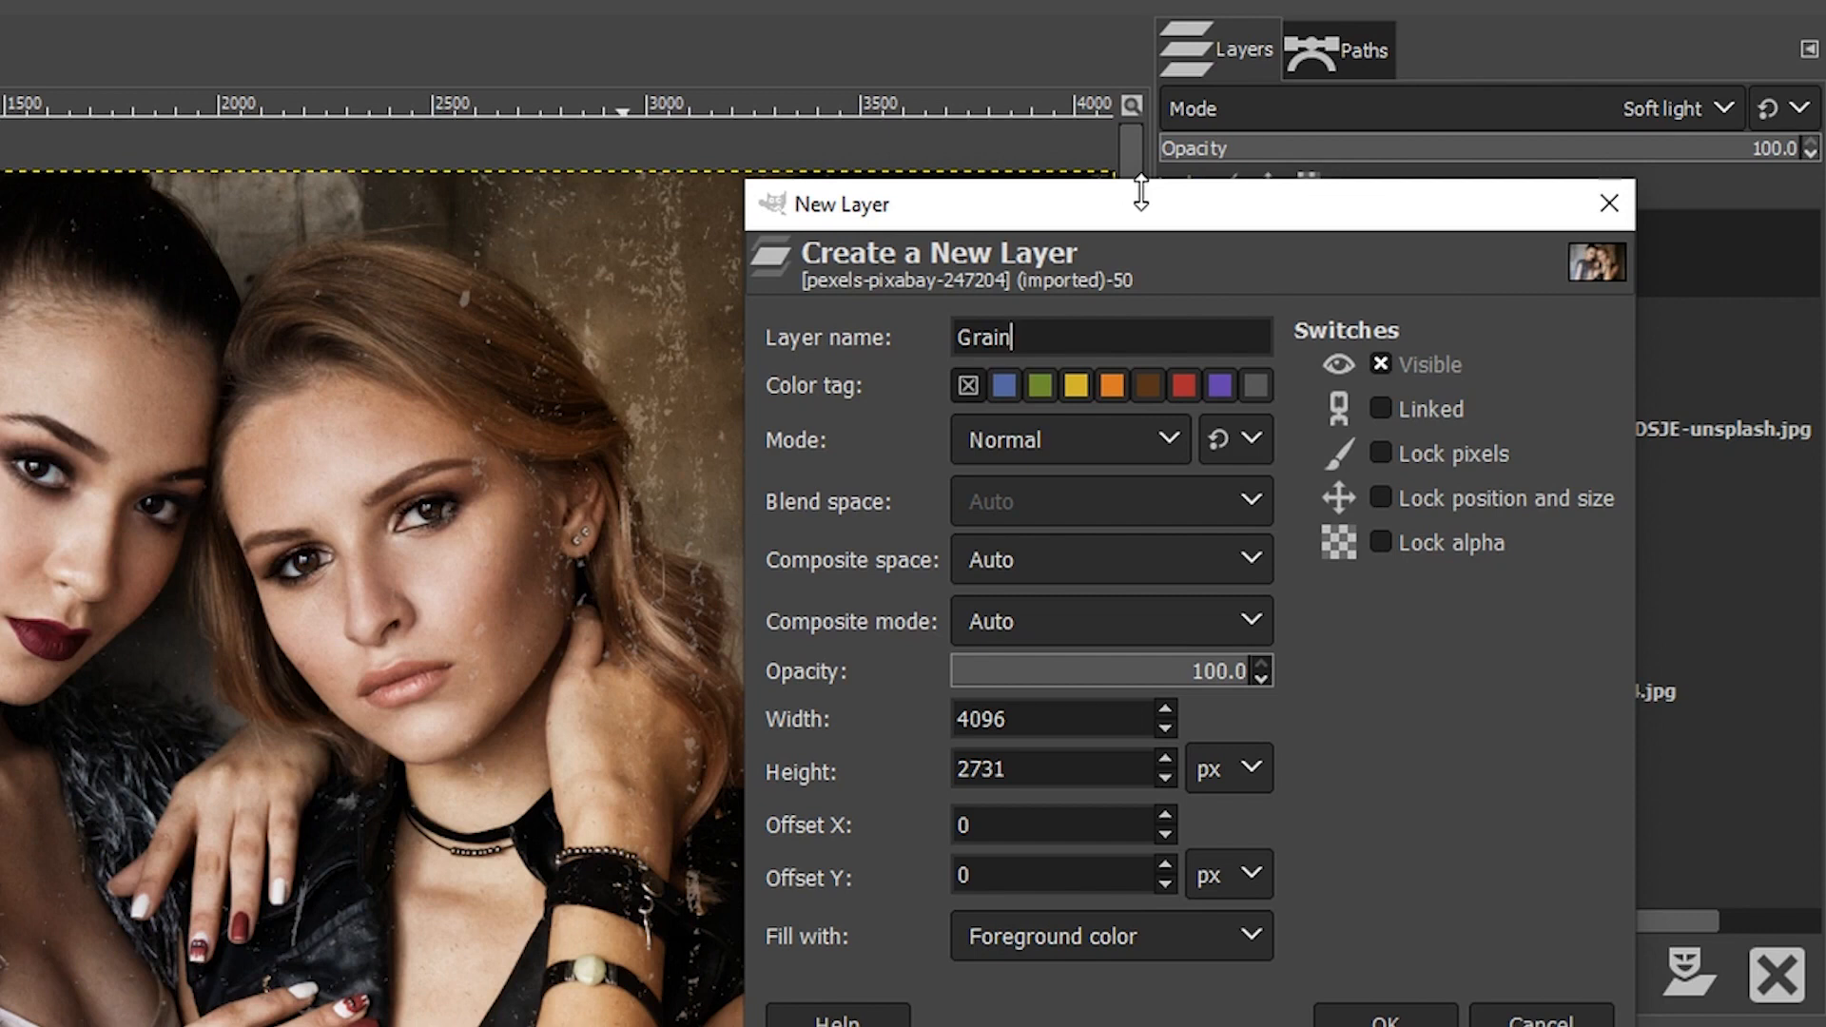
pyautogui.click(1048, 950)
pyautogui.click(1047, 950)
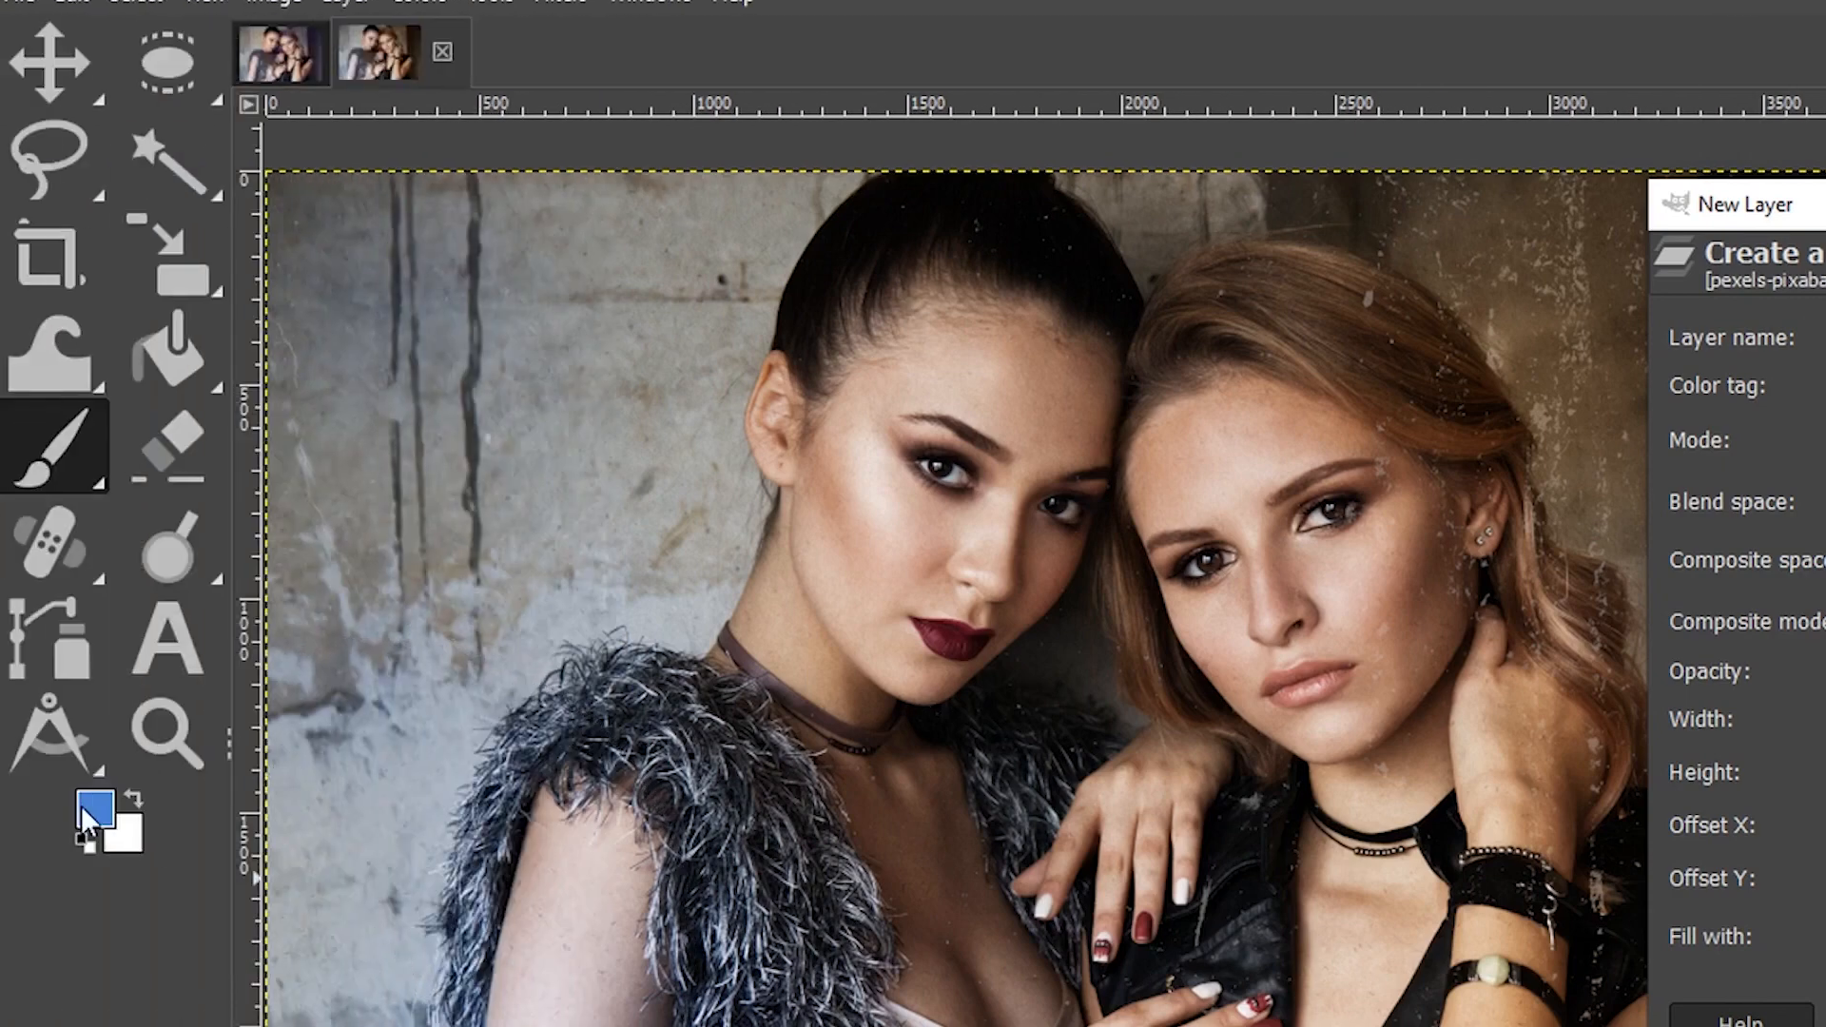
pyautogui.click(91, 804)
pyautogui.moveTo(546, 569)
pyautogui.mouseDown()
pyautogui.moveTo(494, 568)
pyautogui.moveTo(483, 588)
pyautogui.mouseUp()
pyautogui.click(918, 898)
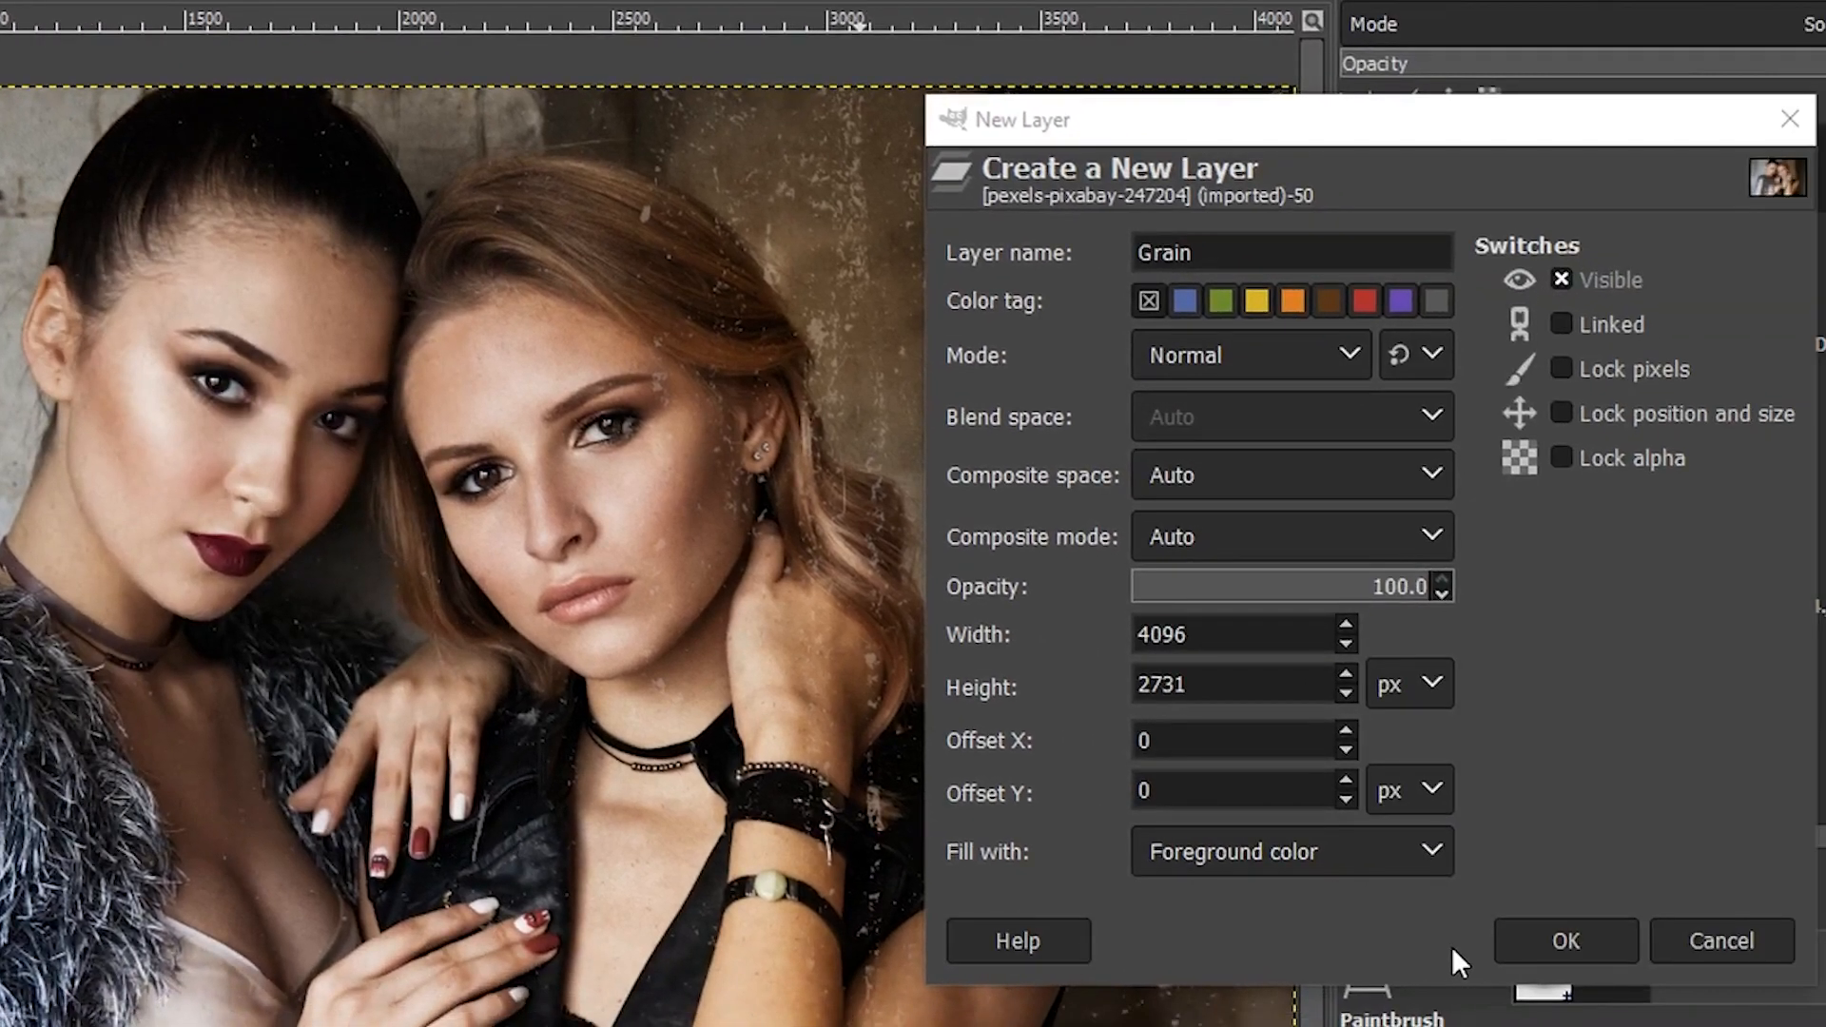
pyautogui.click(1530, 945)
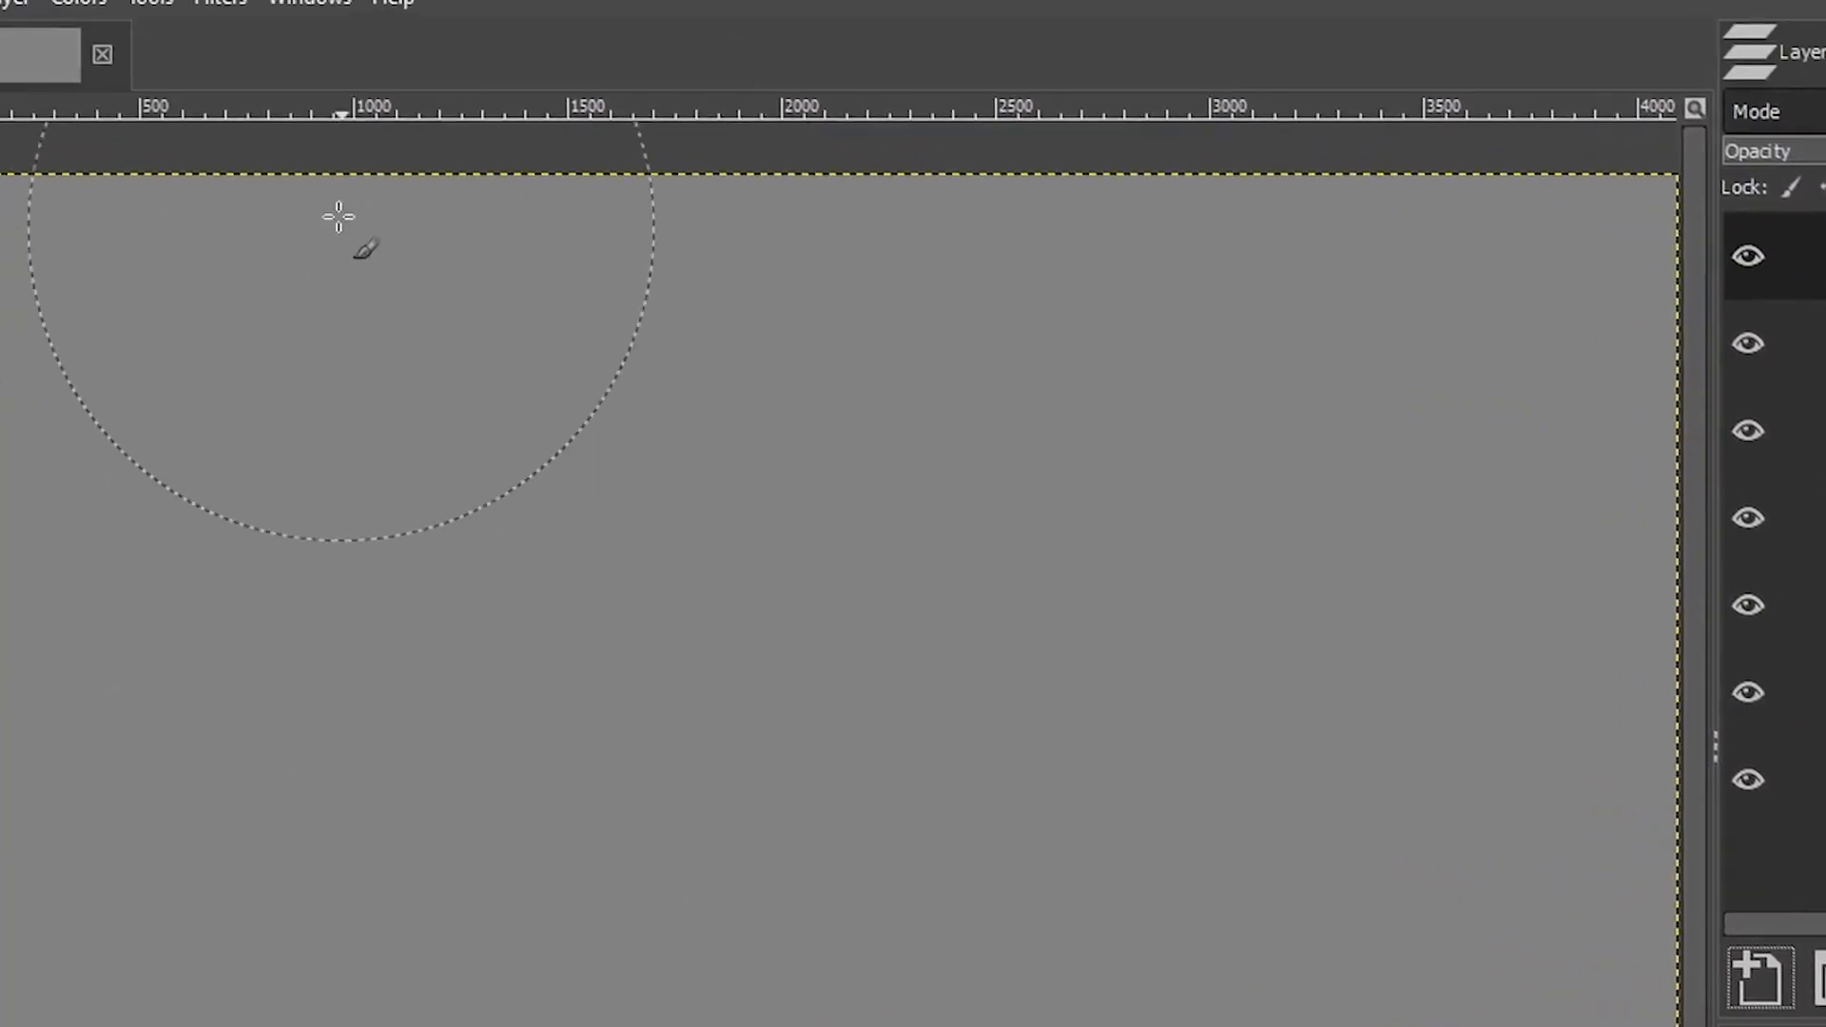
# Apply HSV Noise to the Grain layer with Dulling 2, Saturation 0.000 and Value 0.538.
pyautogui.click(331, 13)
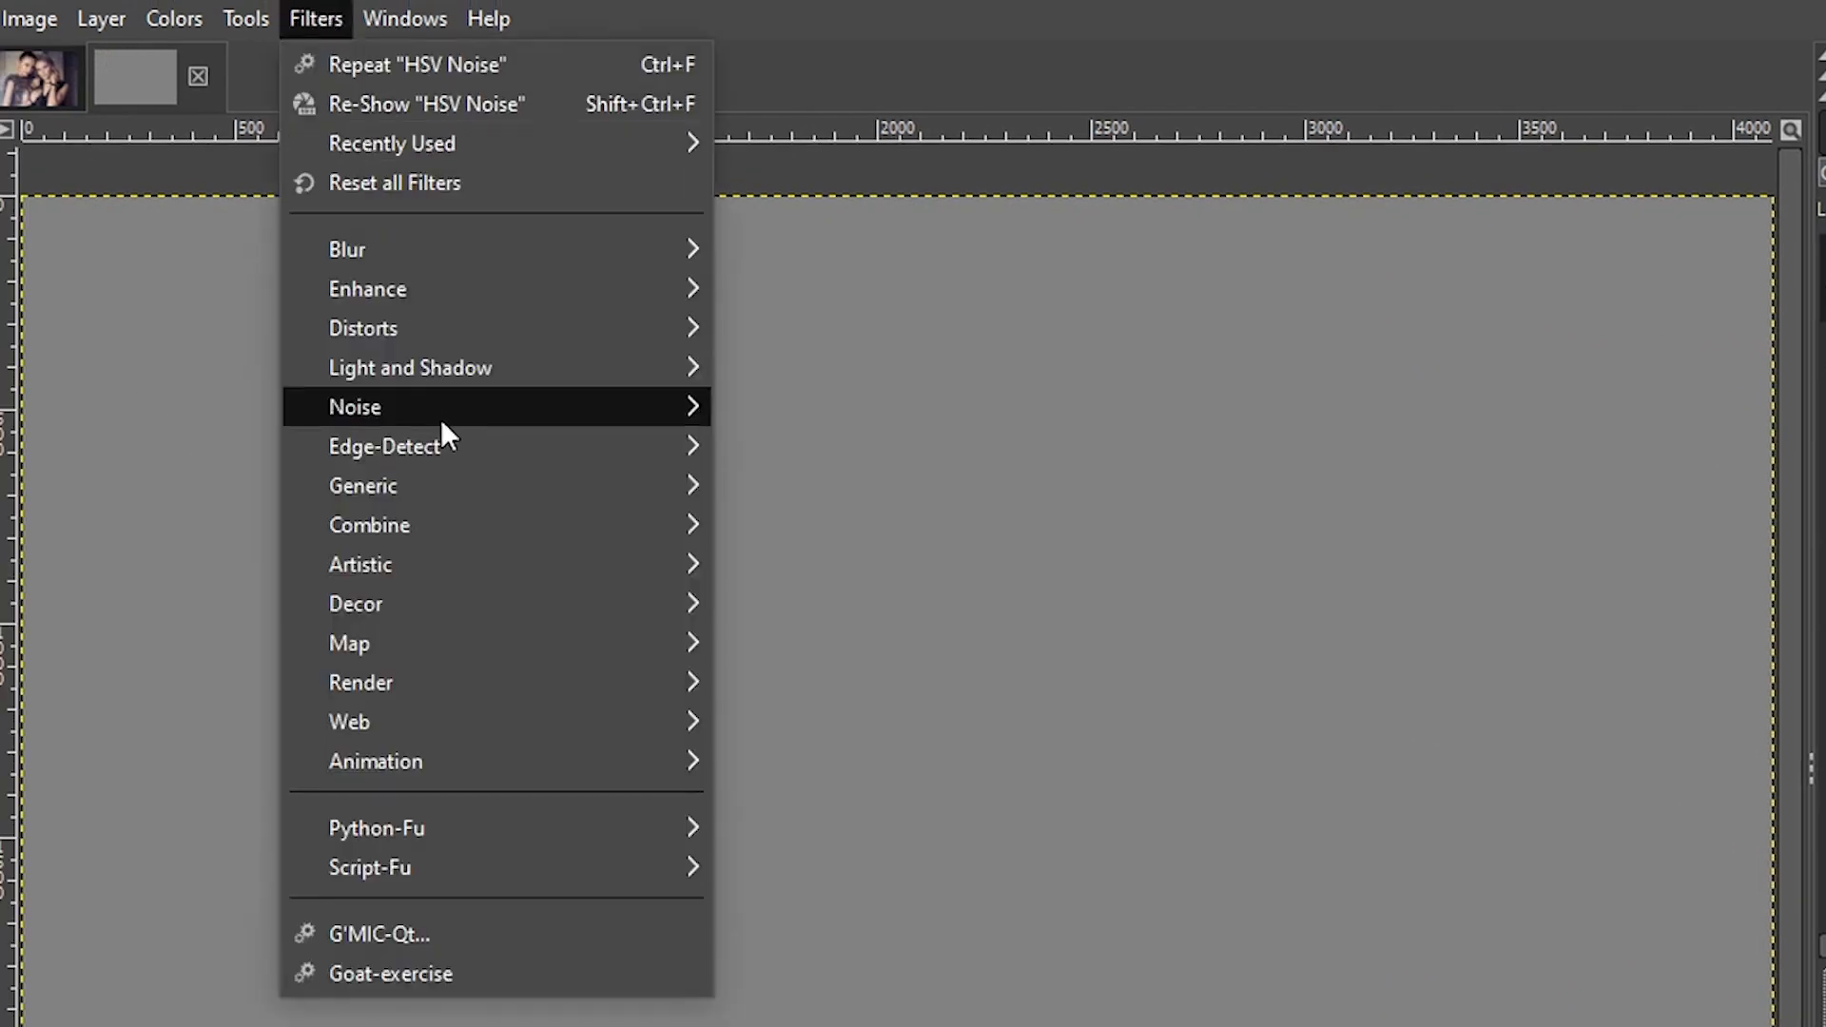
pyautogui.moveTo(603, 413)
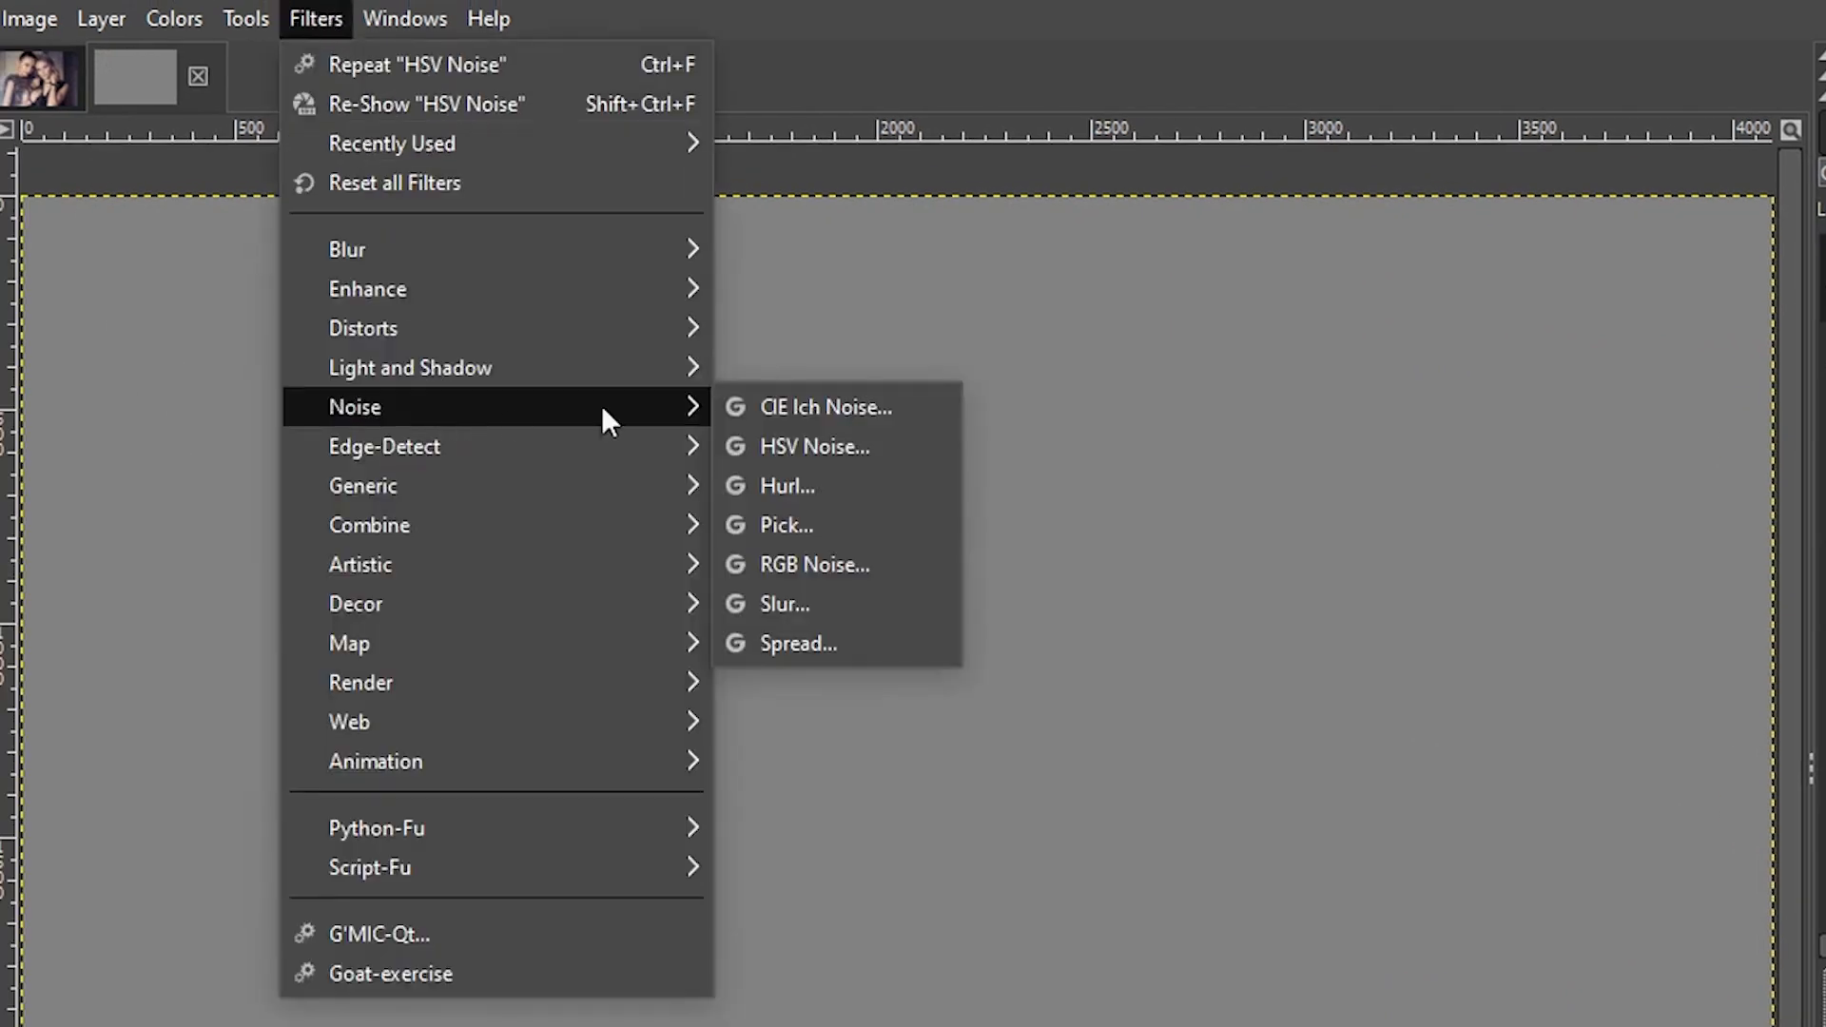
pyautogui.click(848, 443)
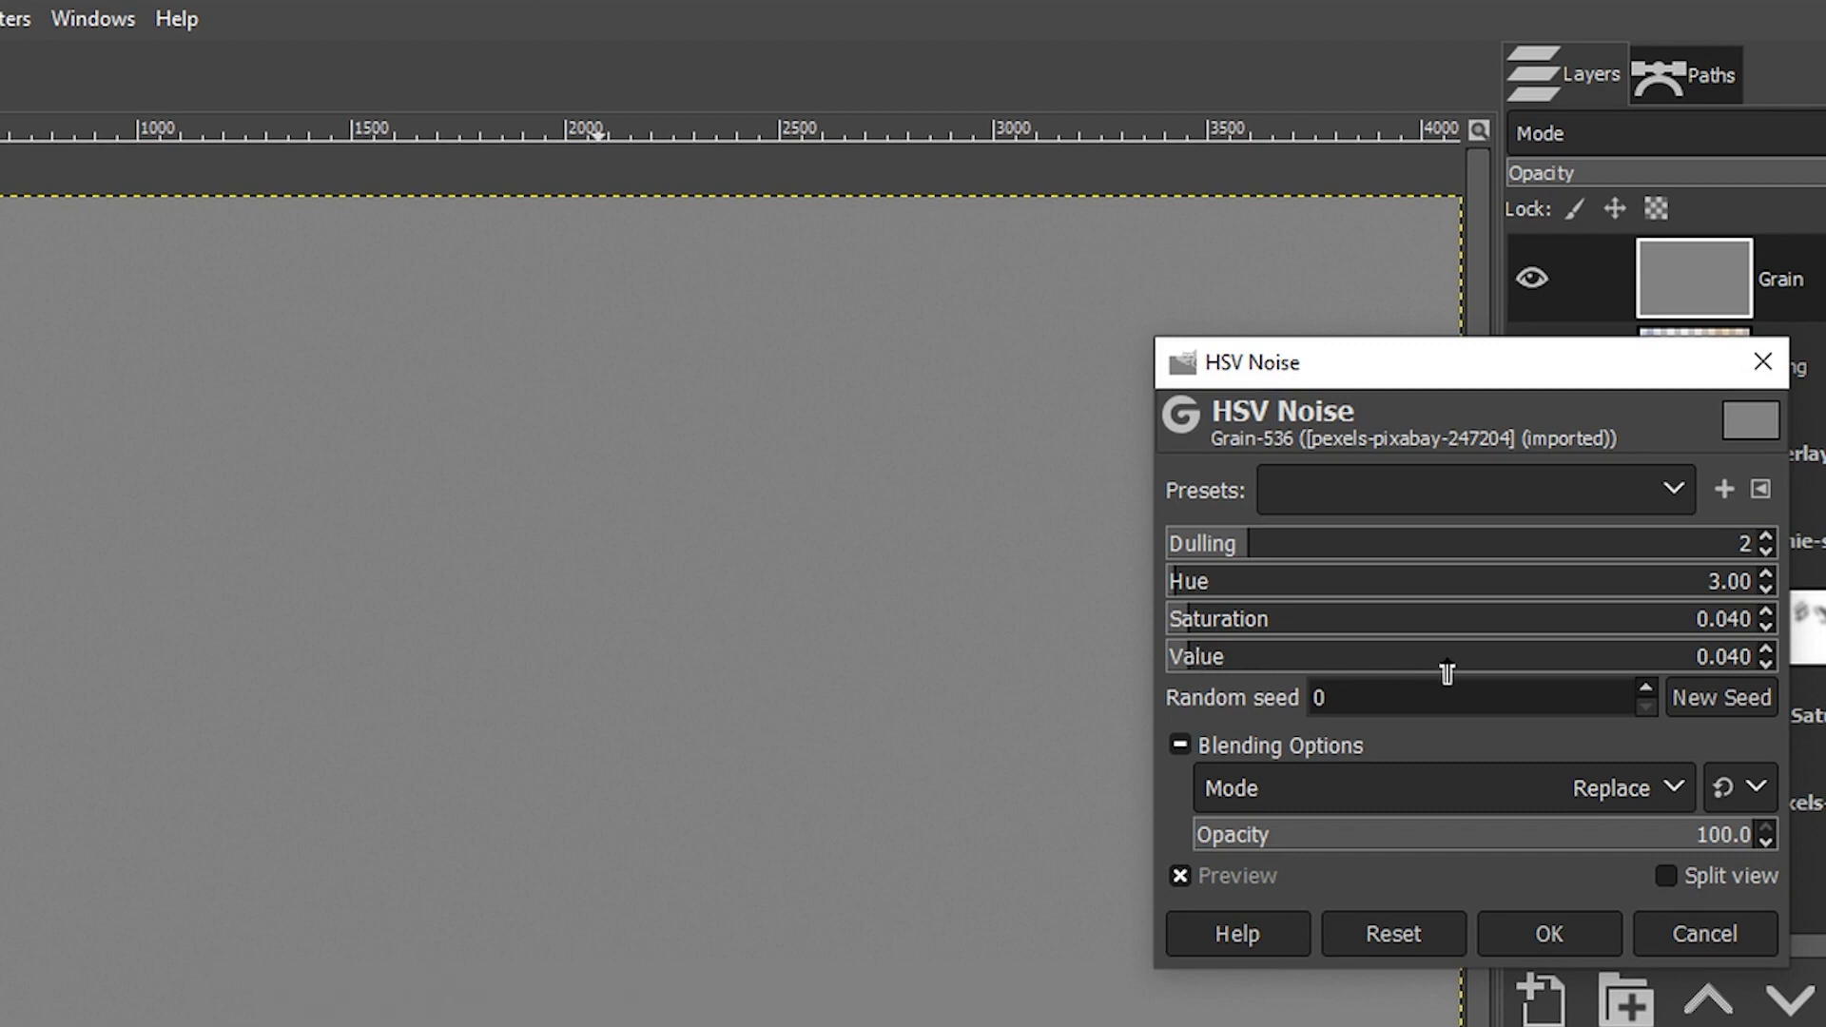
pyautogui.click(1479, 665)
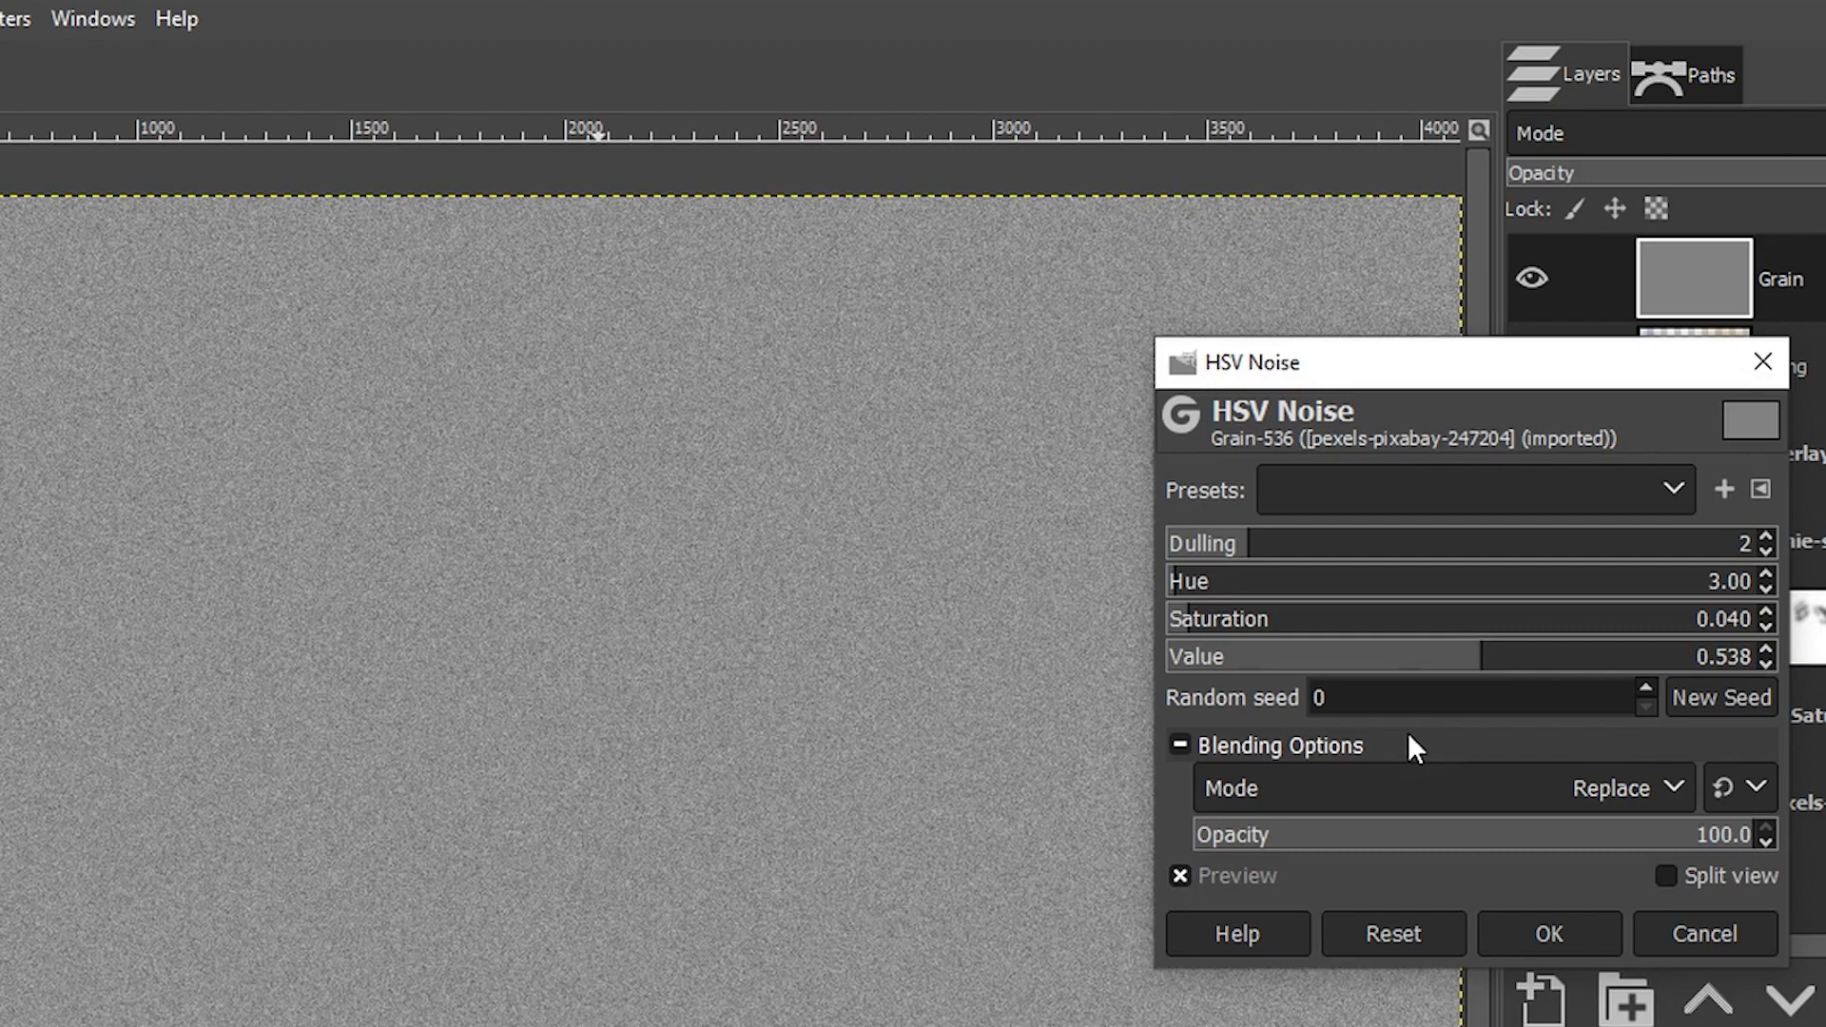
pyautogui.click(1184, 628)
pyautogui.moveTo(1184, 630); pyautogui.dragTo(1159, 632)
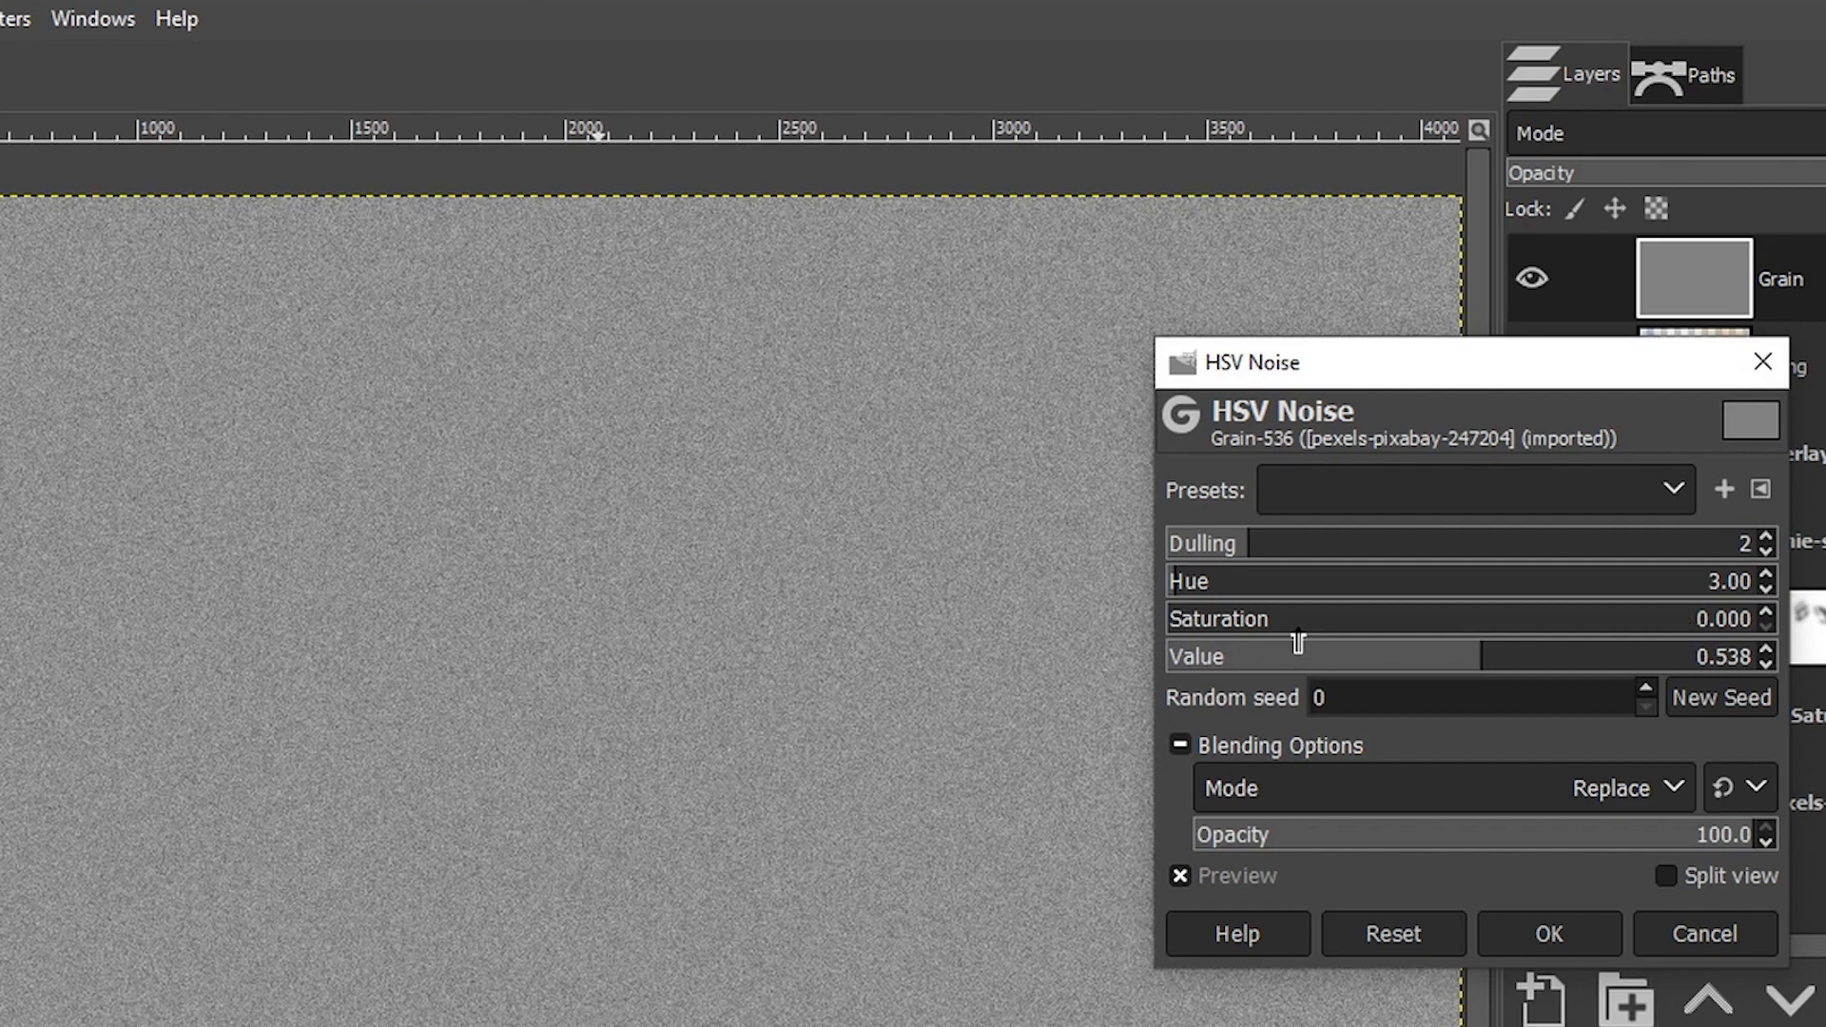
pyautogui.click(1388, 546)
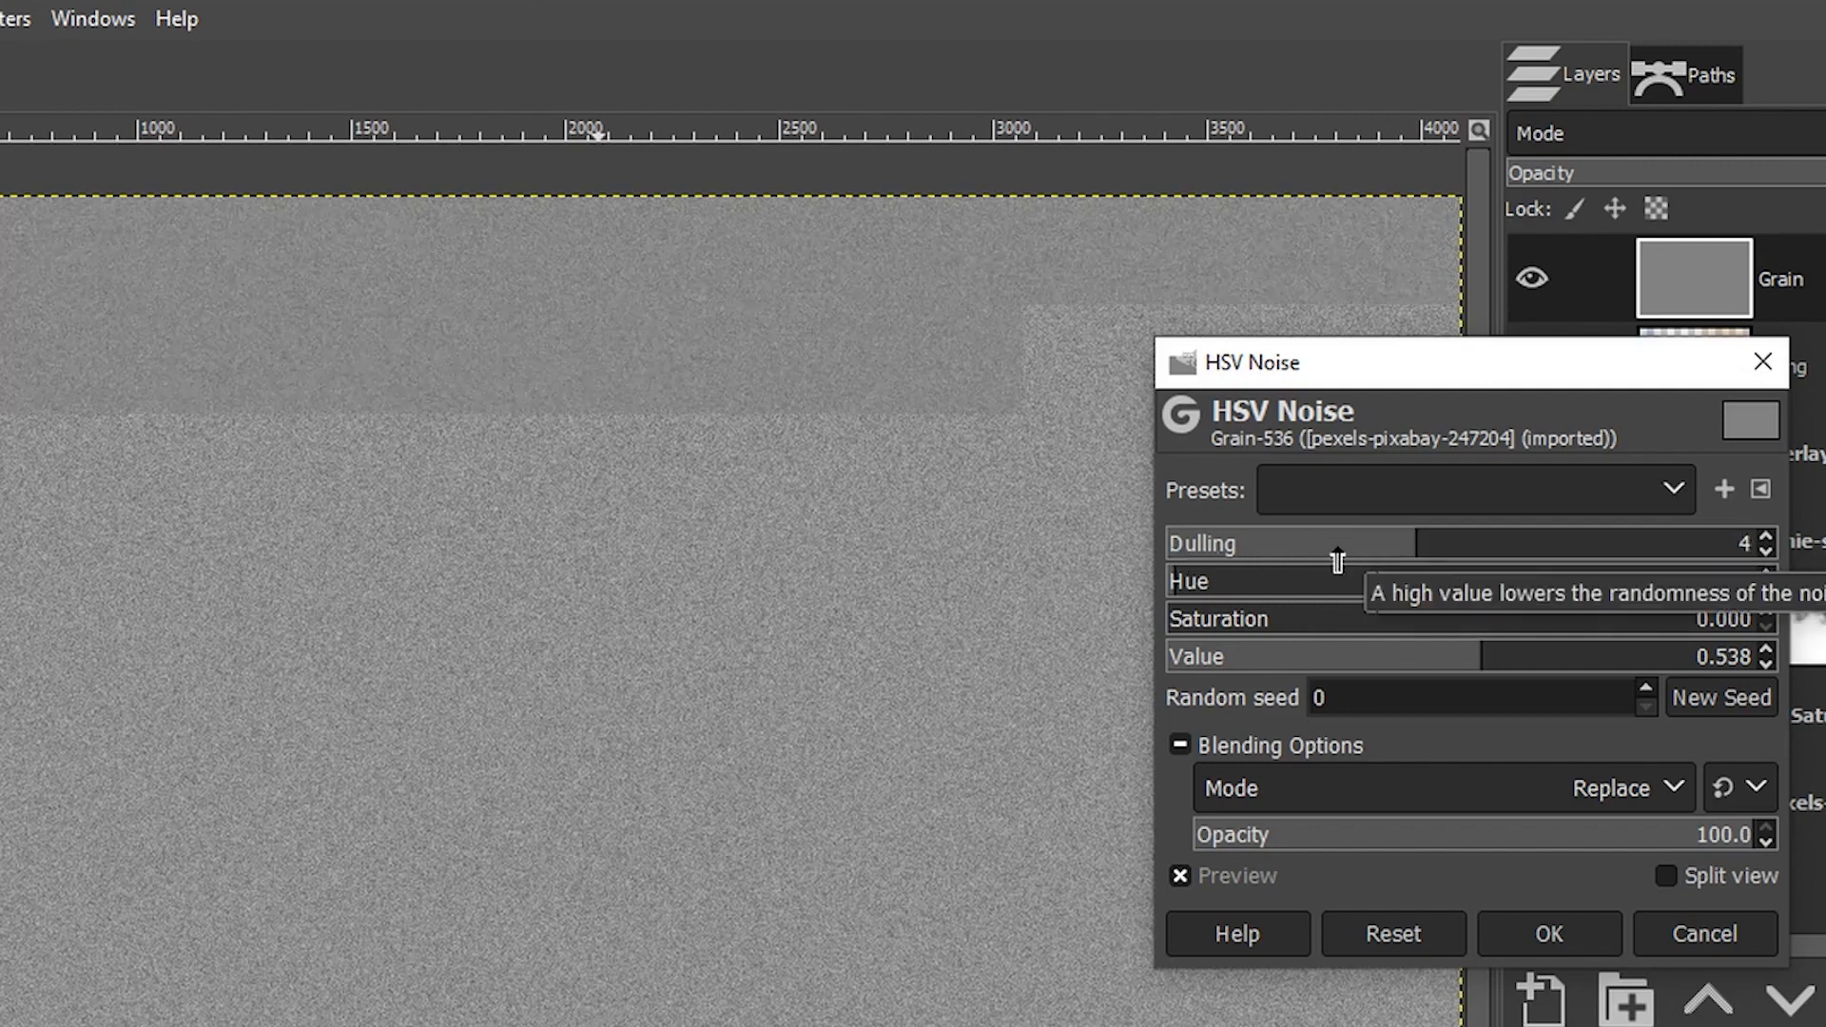
pyautogui.click(1234, 555)
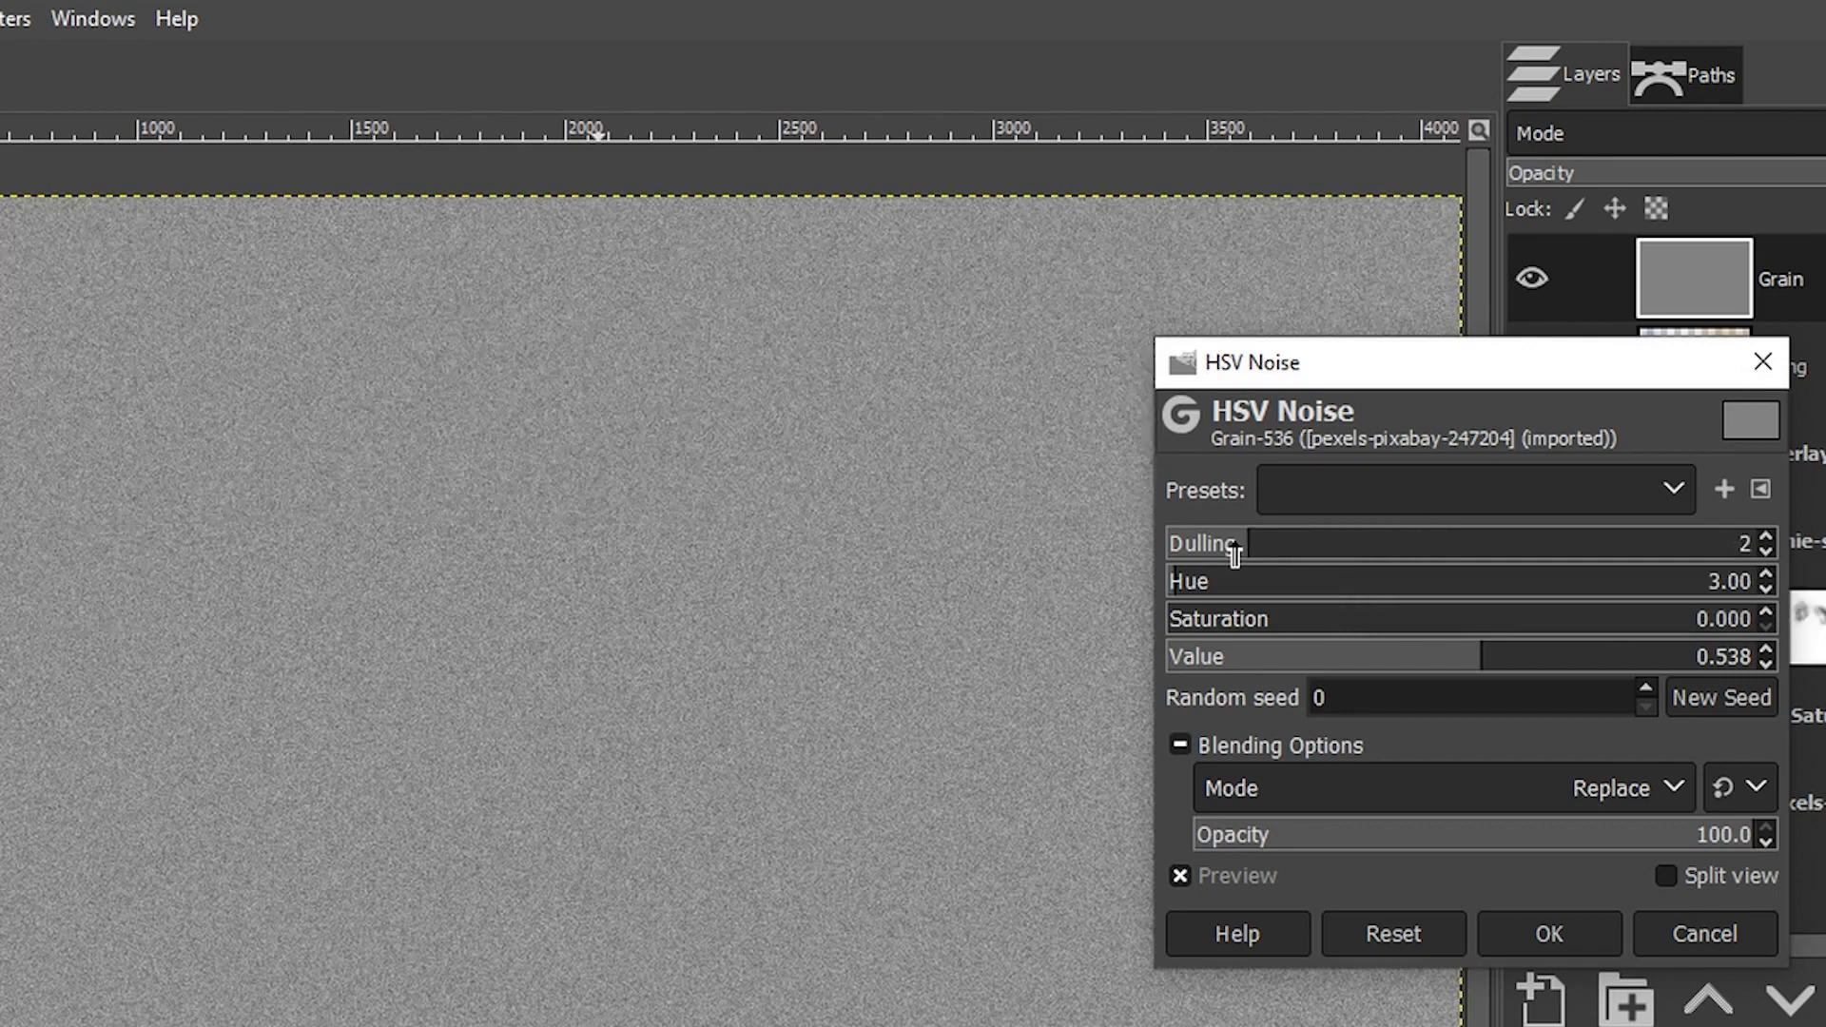
pyautogui.click(1550, 934)
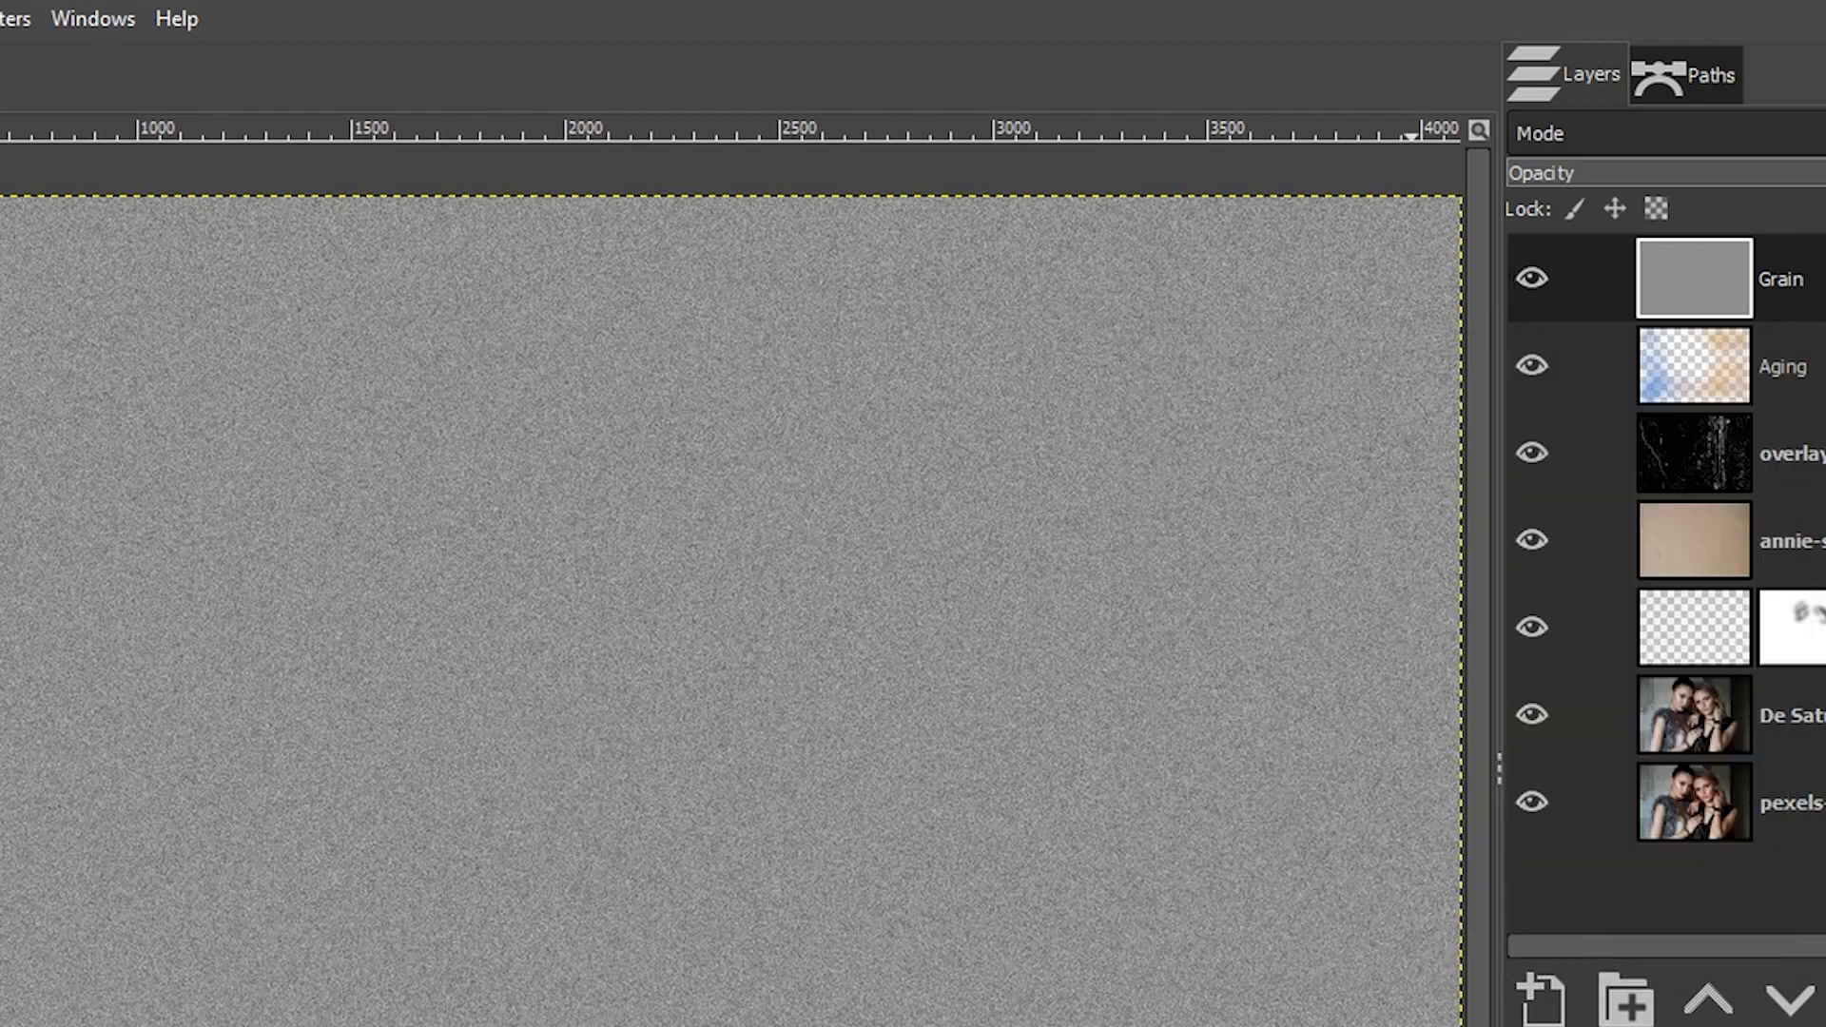
# Set the Grain layer's blend mode to Soft light and inspect the grain closely on the blonde woman's face.
pyautogui.click(1616, 134)
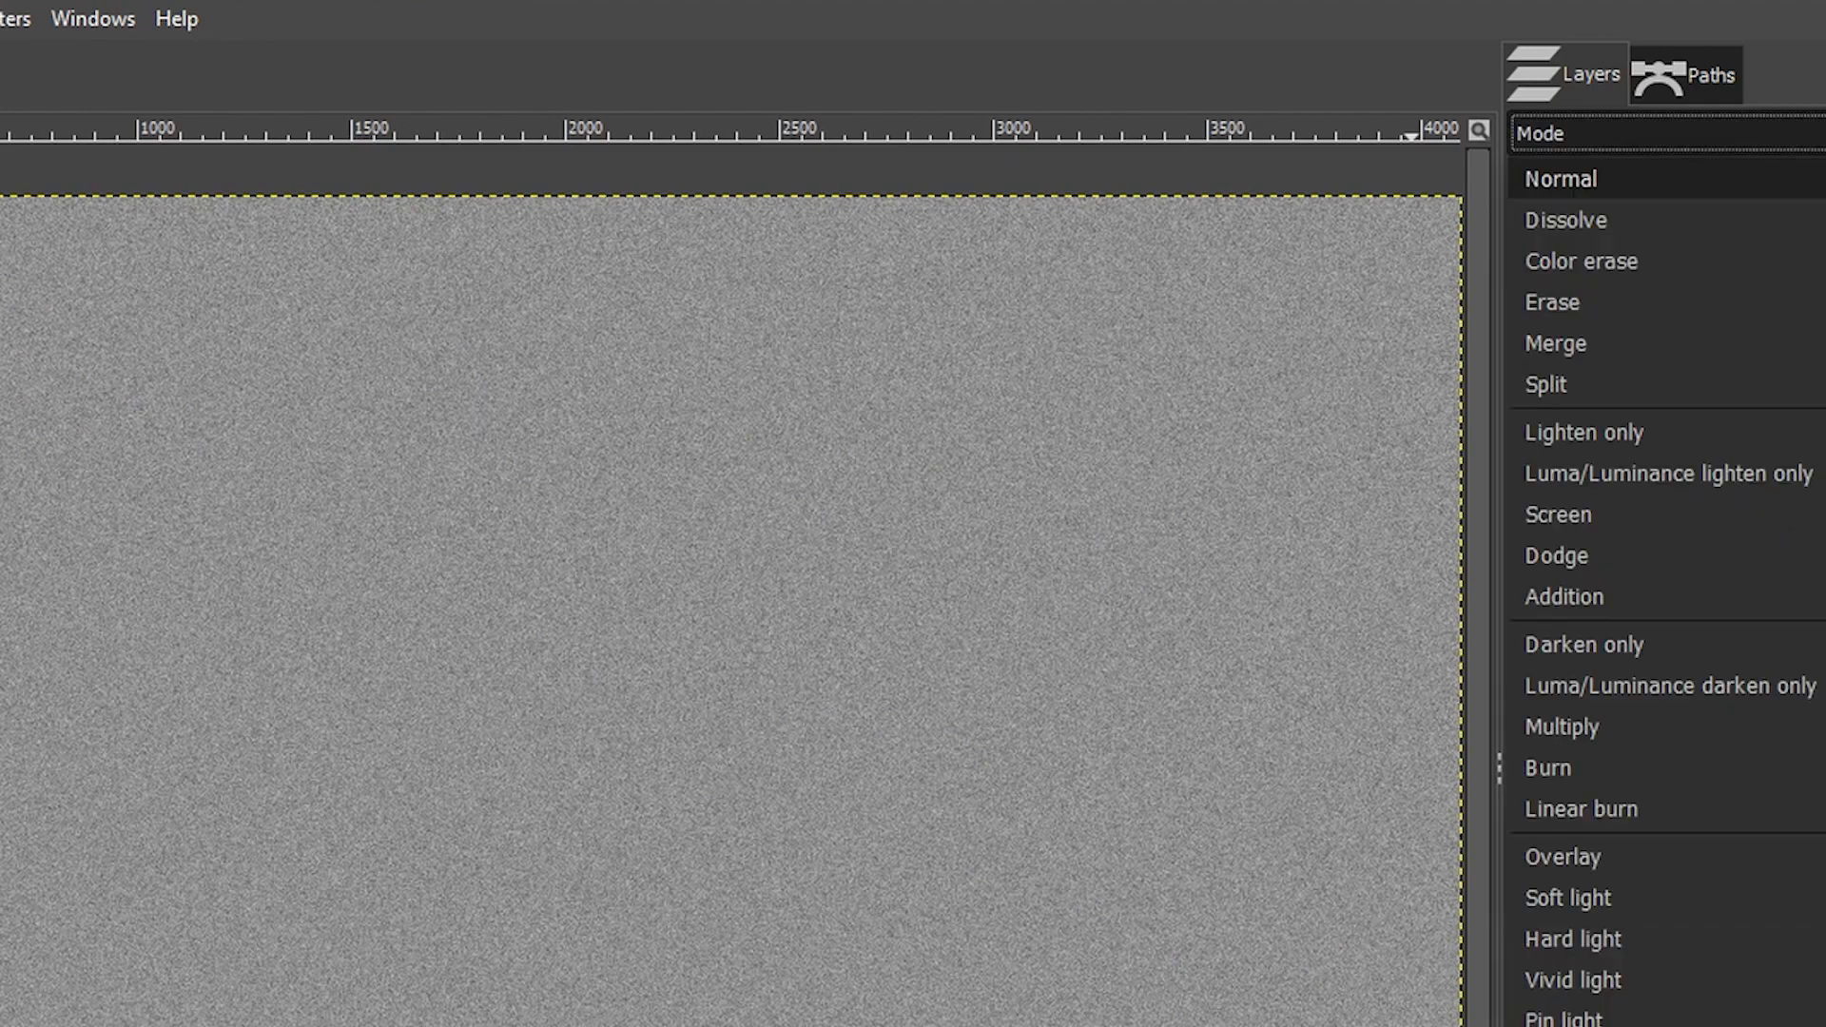
pyautogui.click(1614, 893)
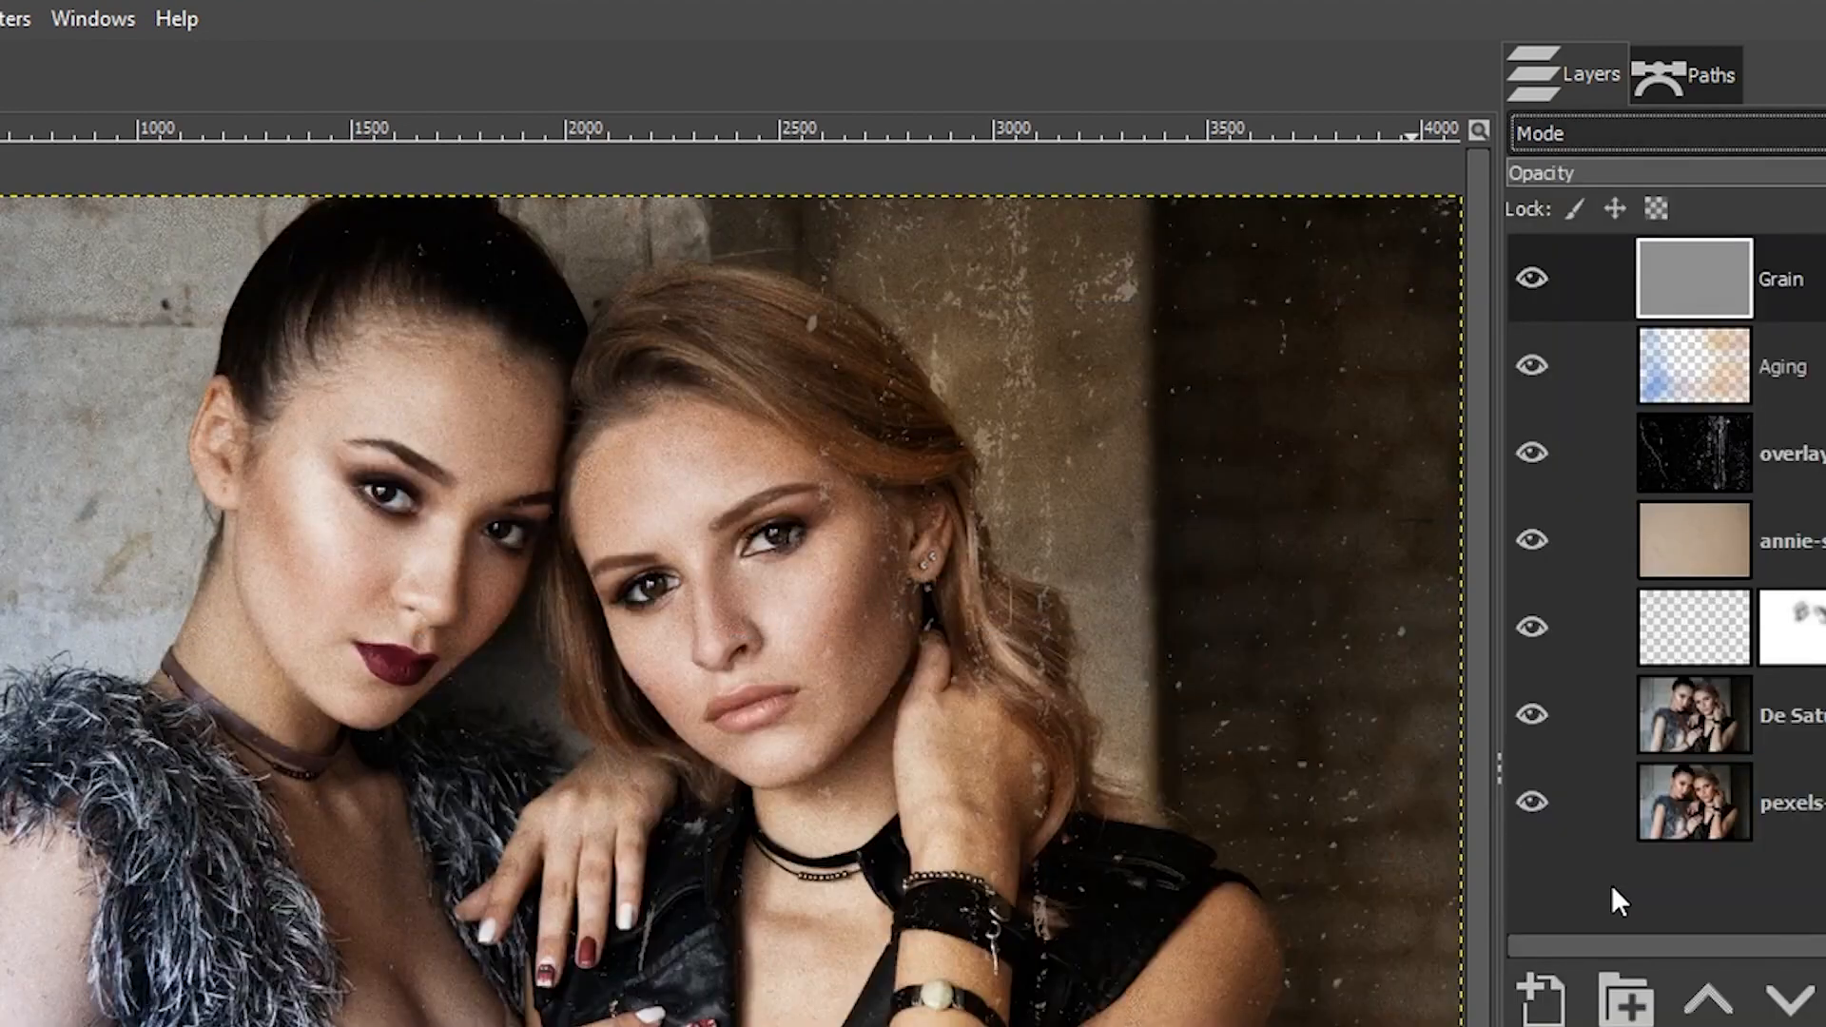
pyautogui.press('z')
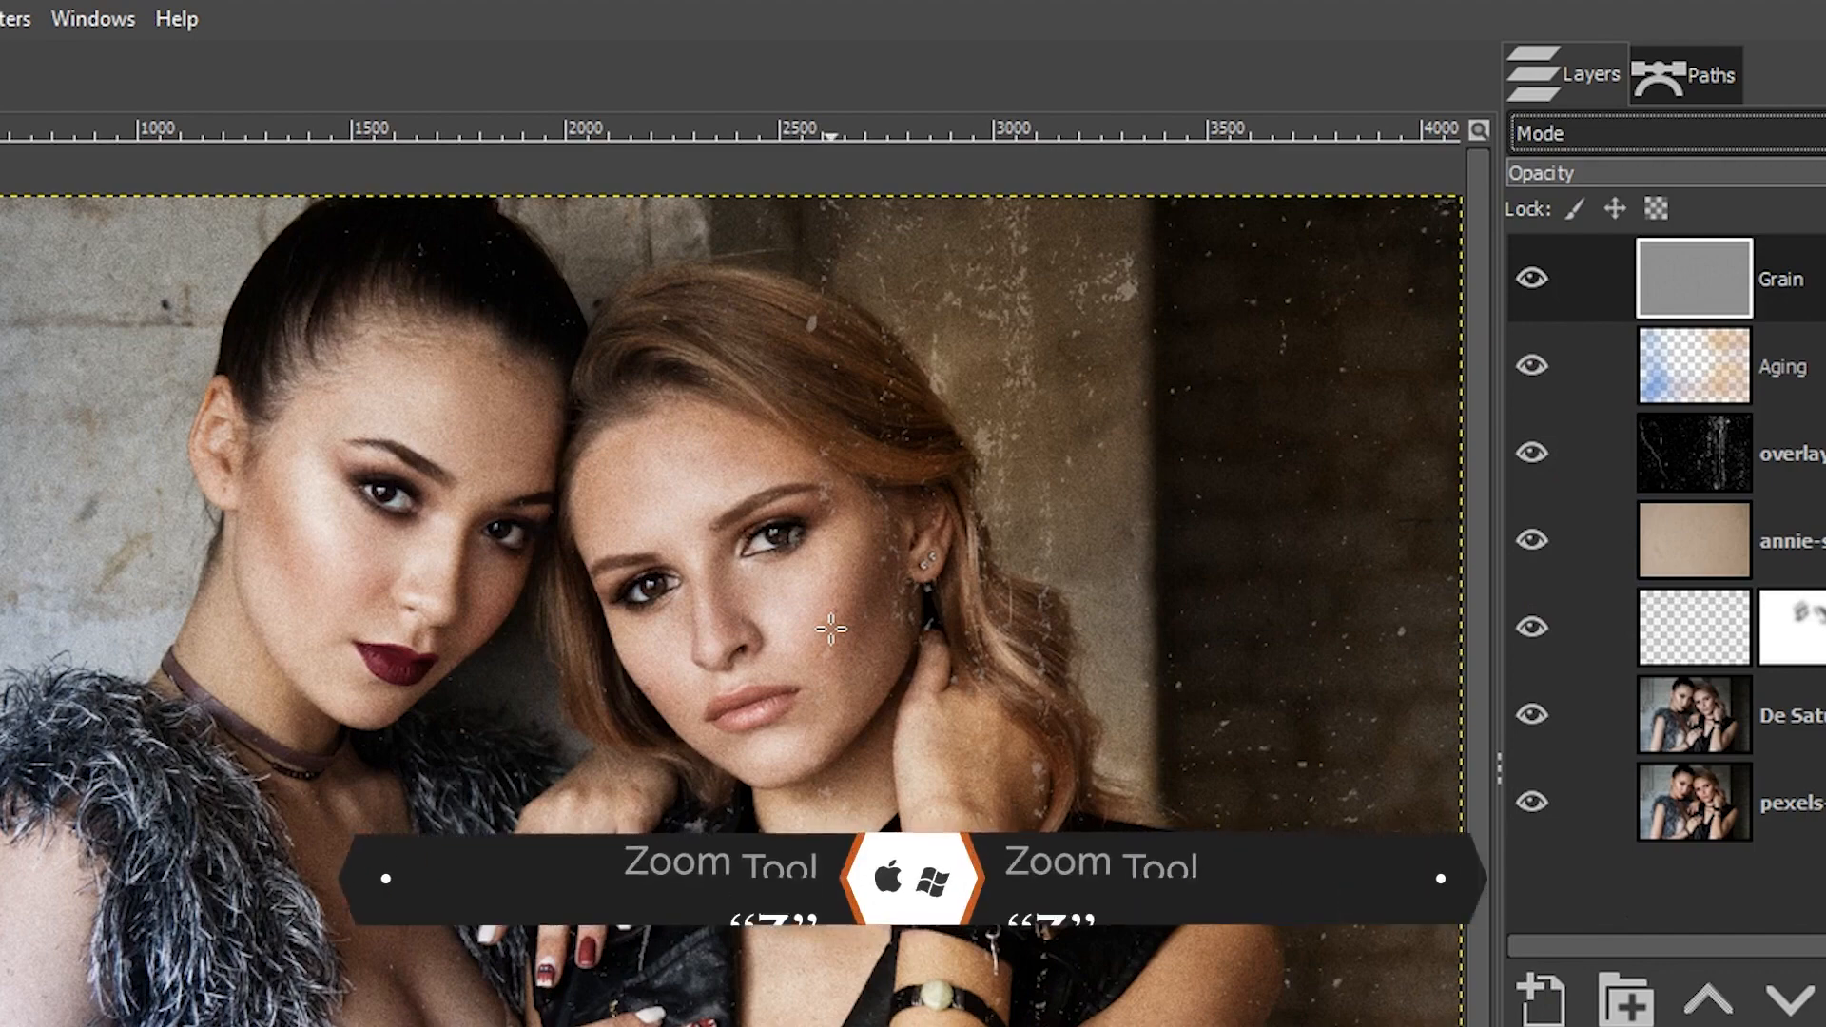
pyautogui.click(818, 609)
pyautogui.click(818, 608)
pyautogui.click(817, 608)
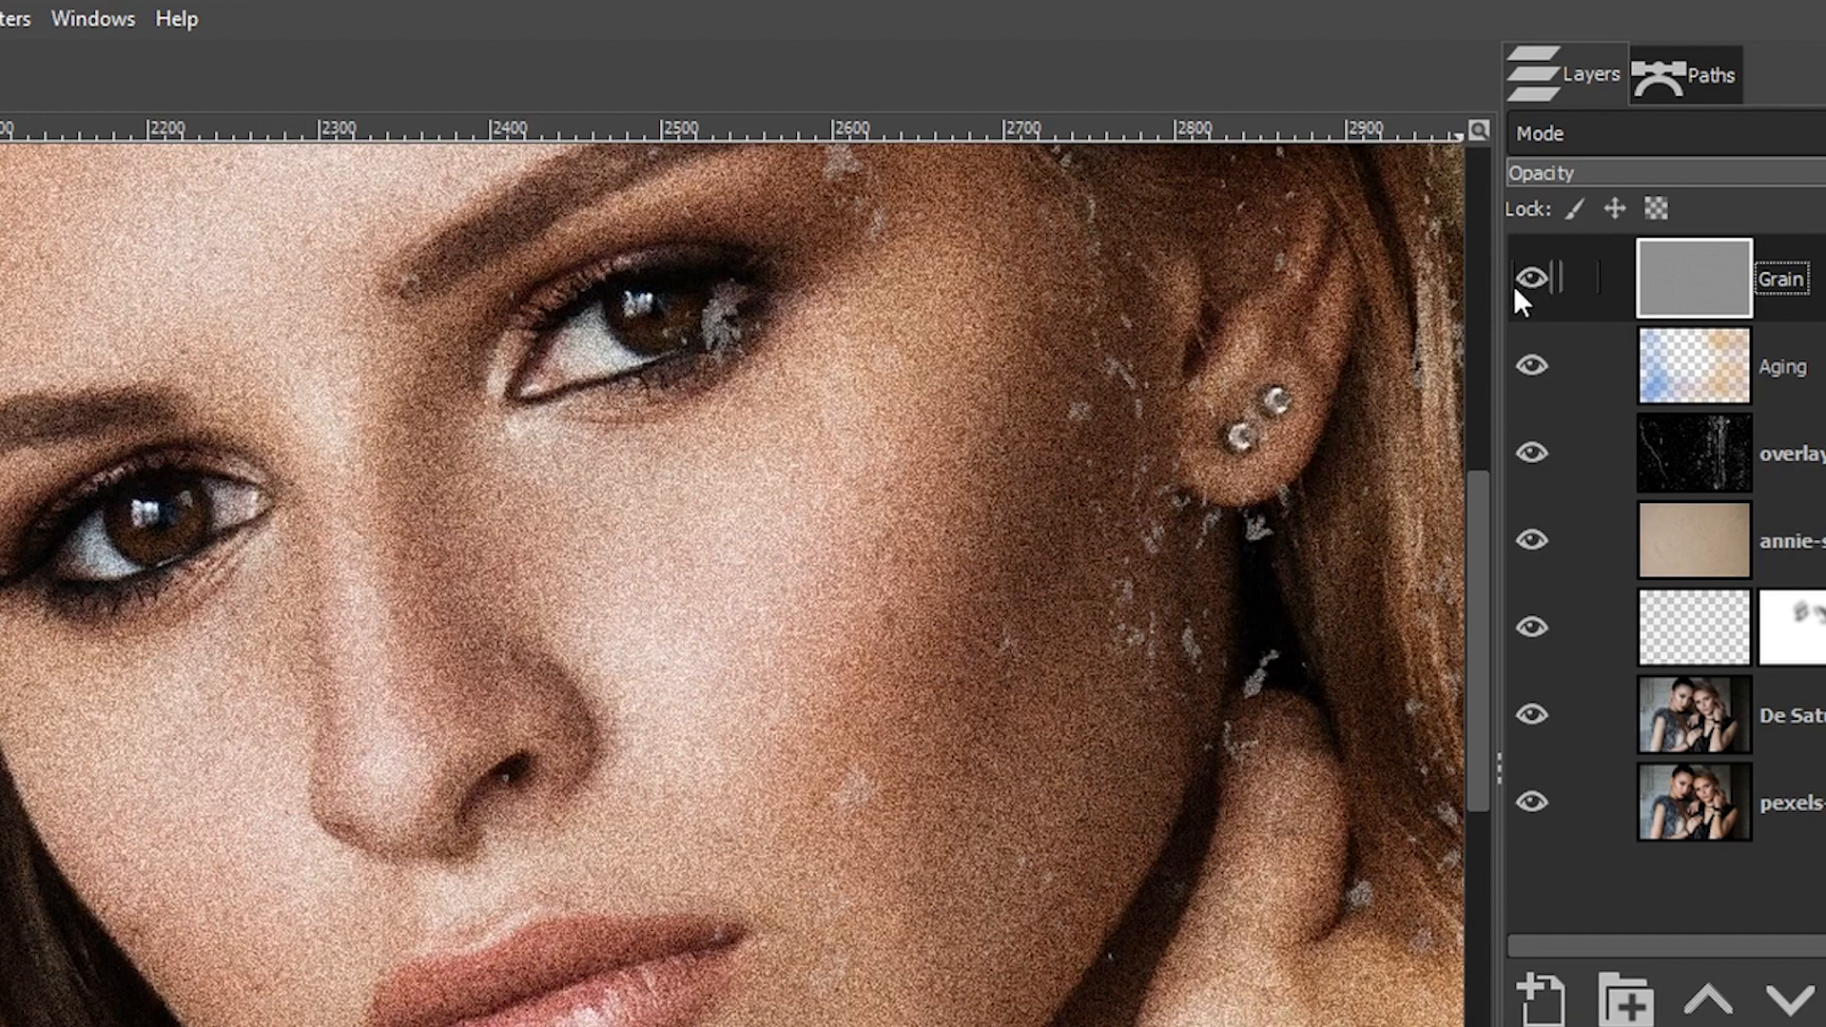
pyautogui.moveTo(1480, 540); pyautogui.dragTo(1488, 455)
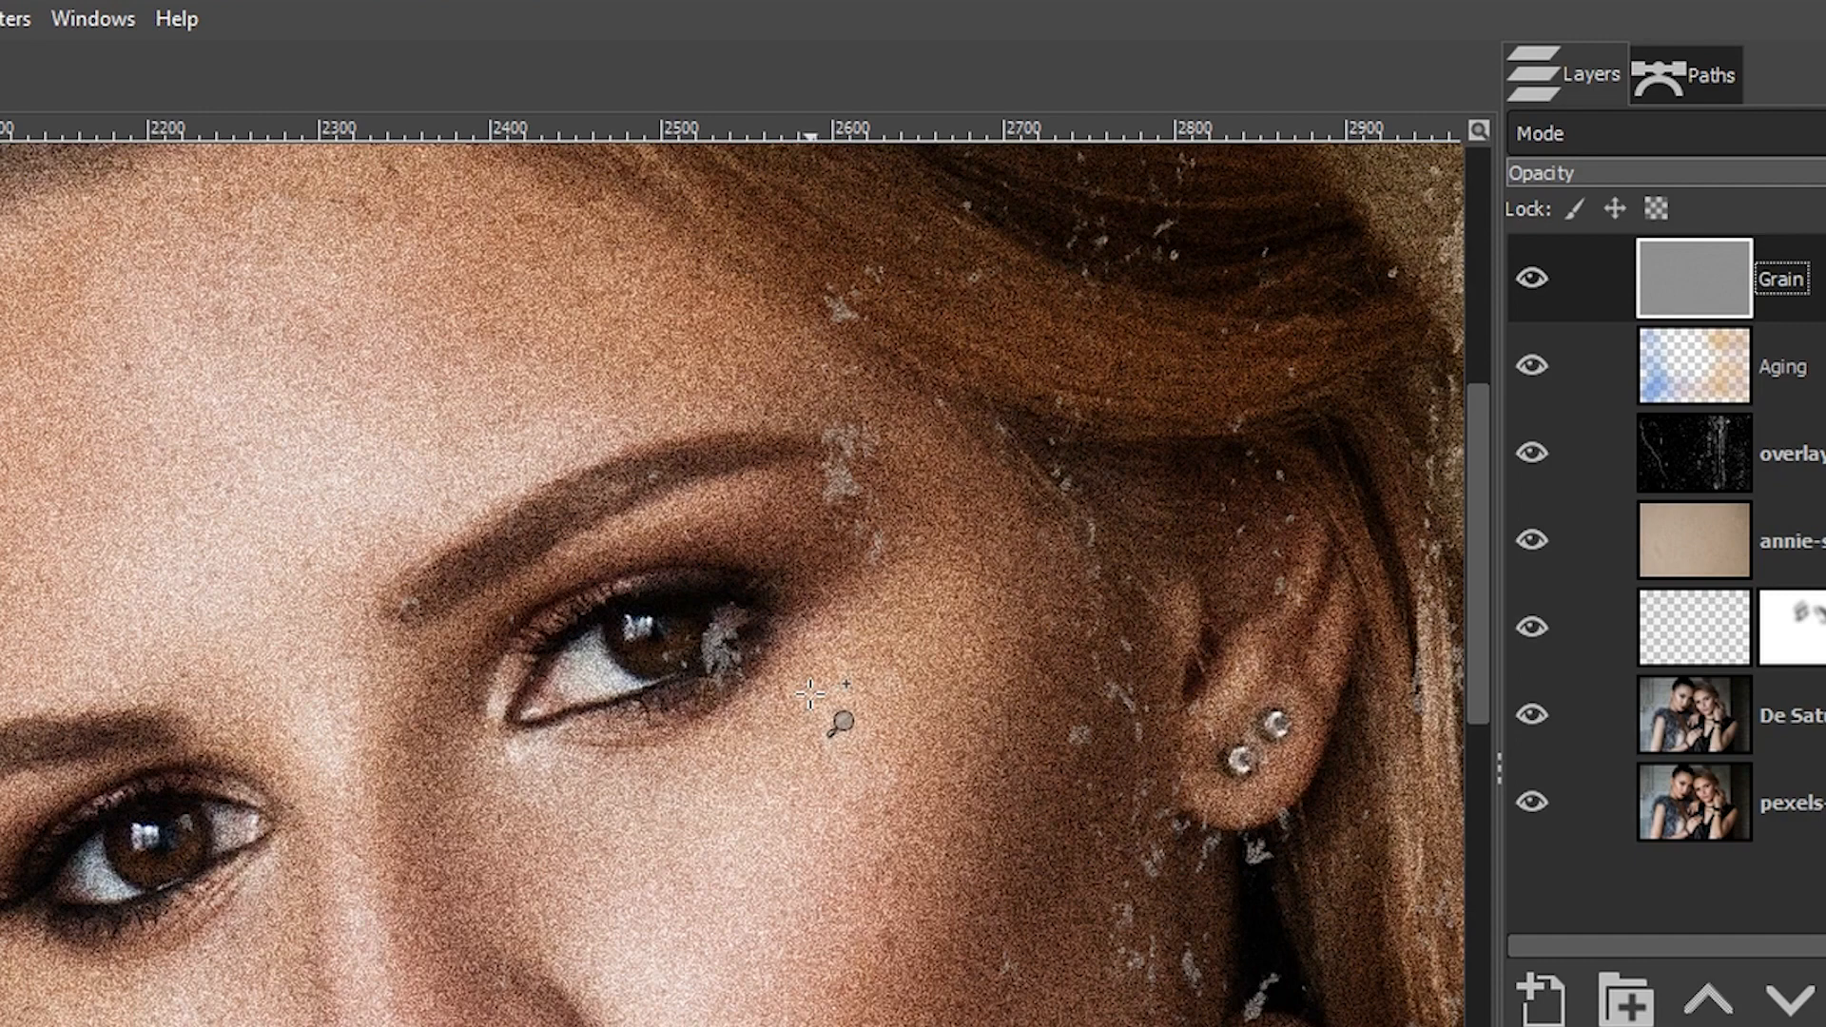
pyautogui.hotkey('ctrl', 'shift', 'j')
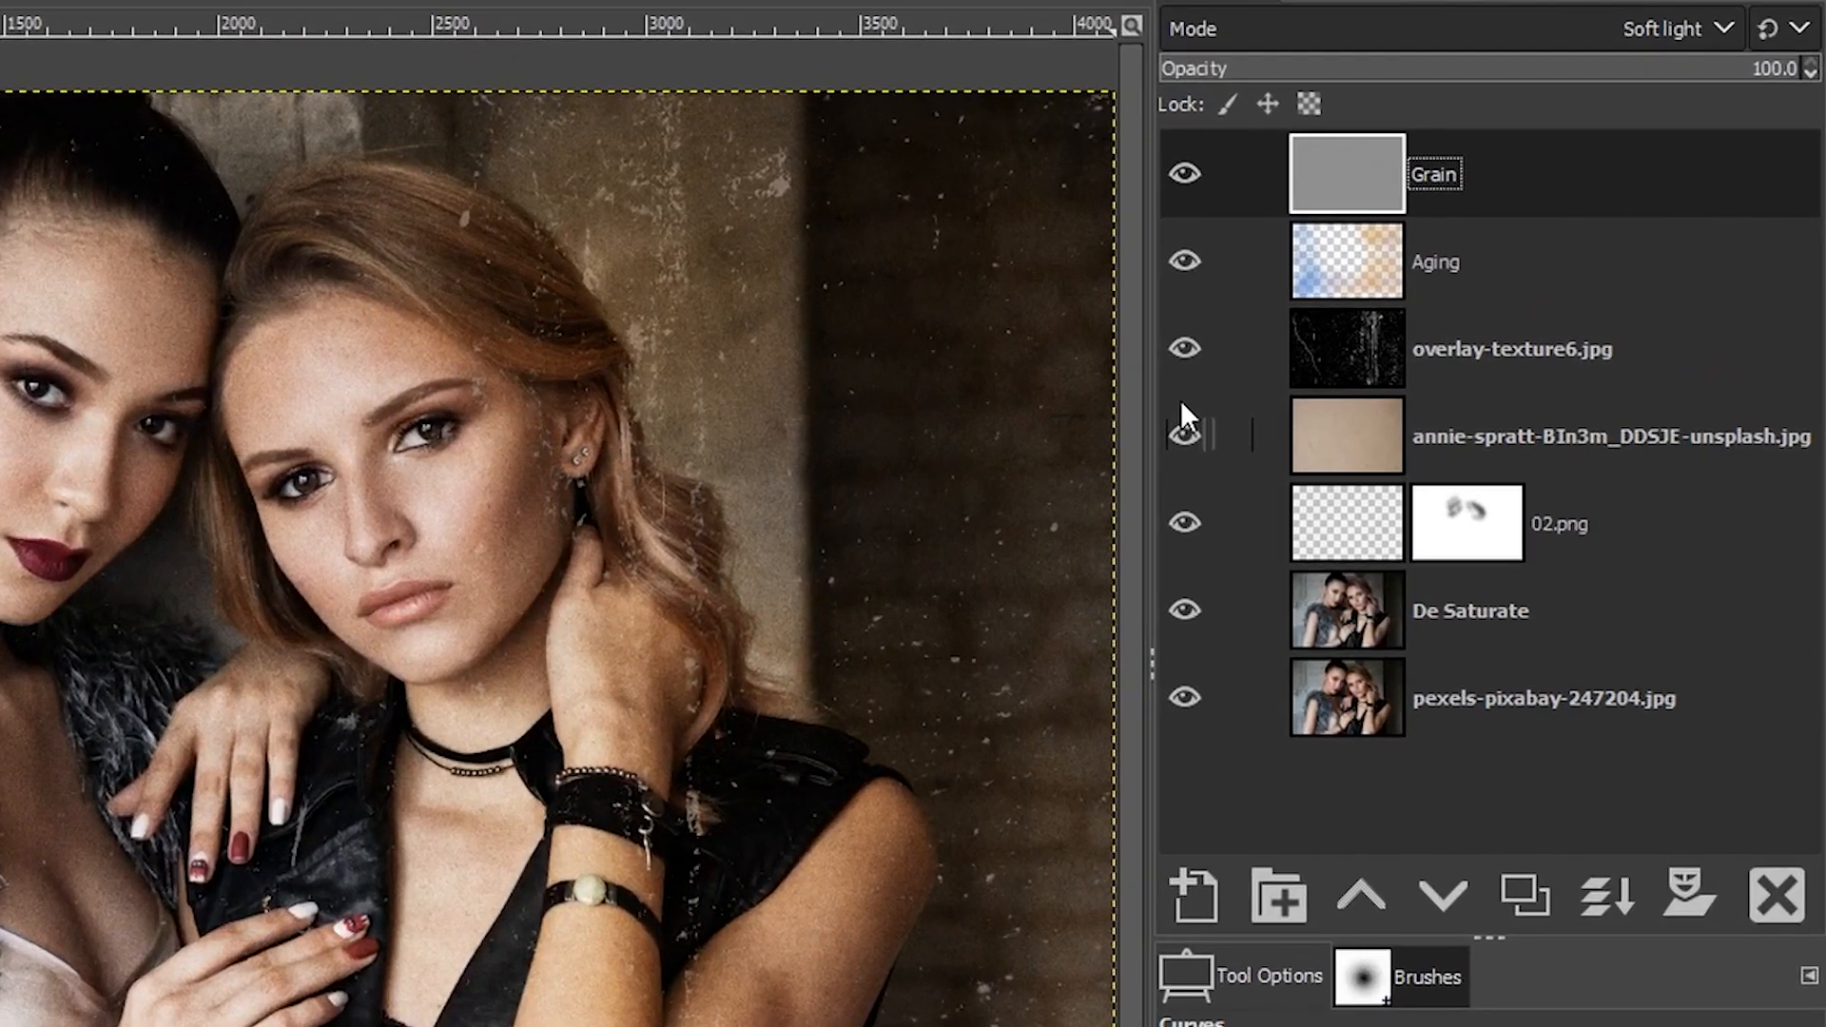
# Duplicate the De Saturate layer and rename the copy Cinematic.
pyautogui.click(1575, 611)
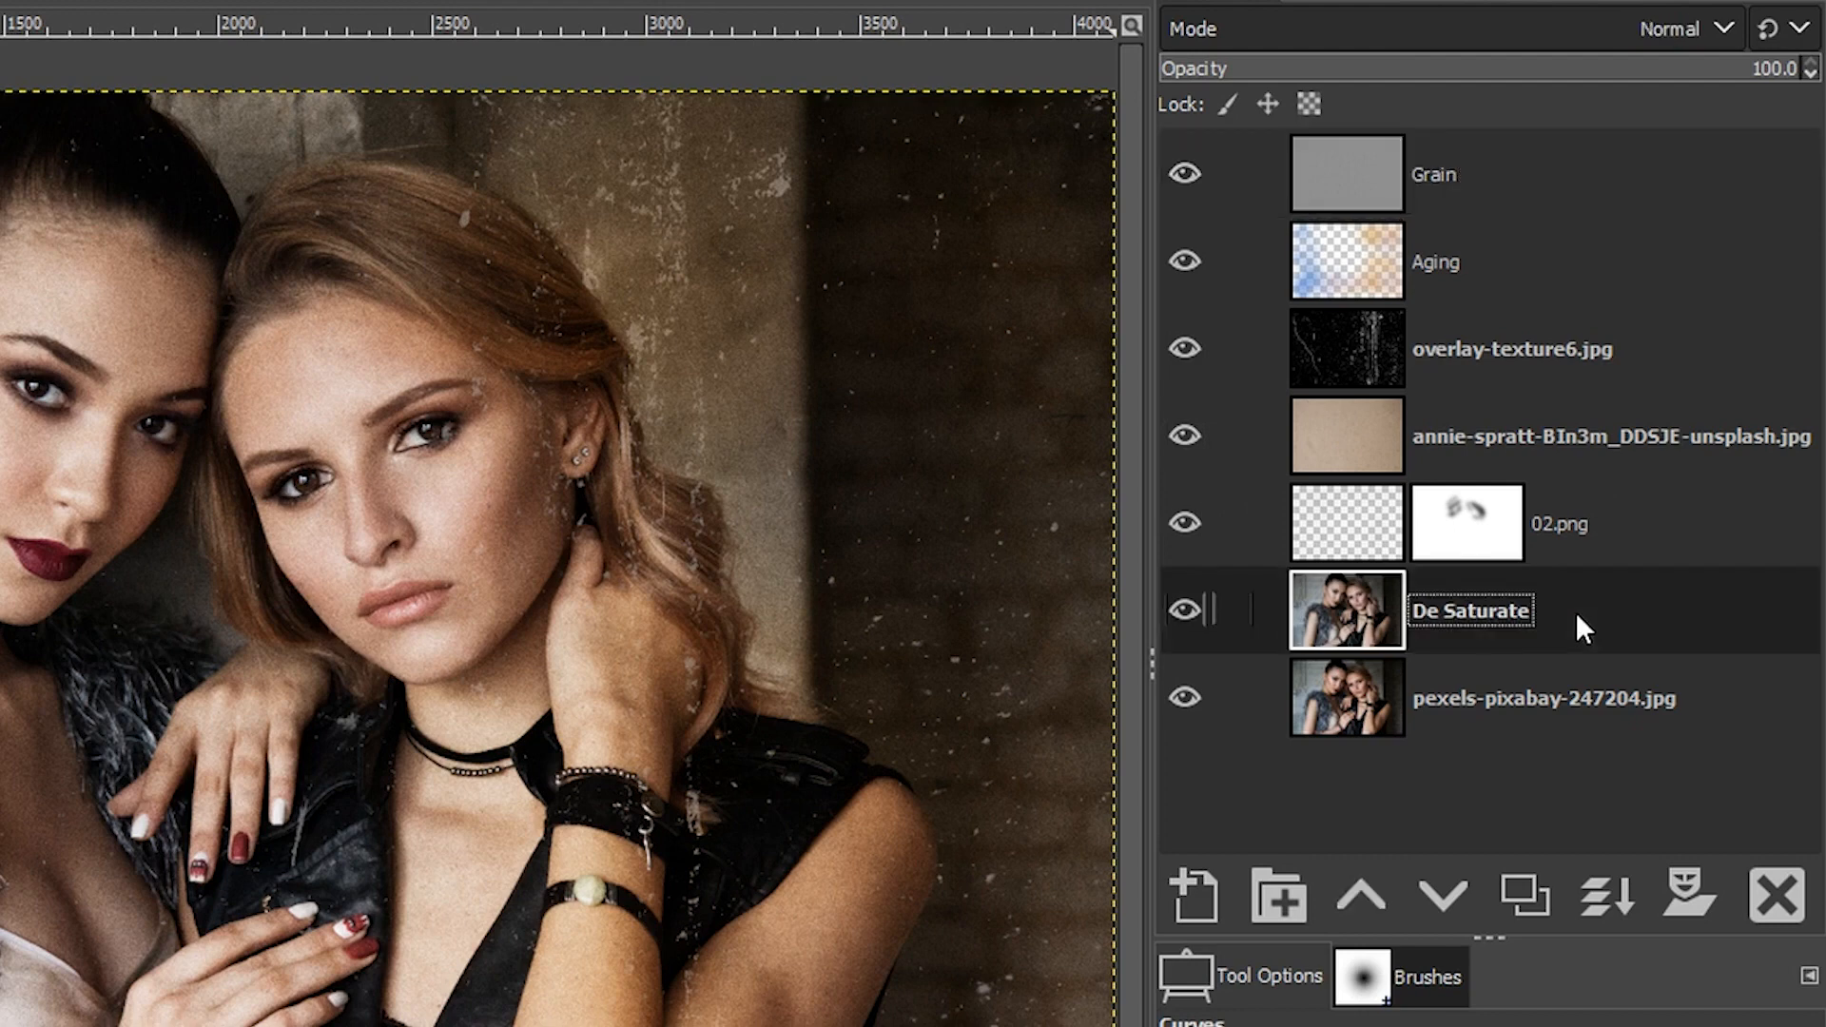
pyautogui.click(1527, 884)
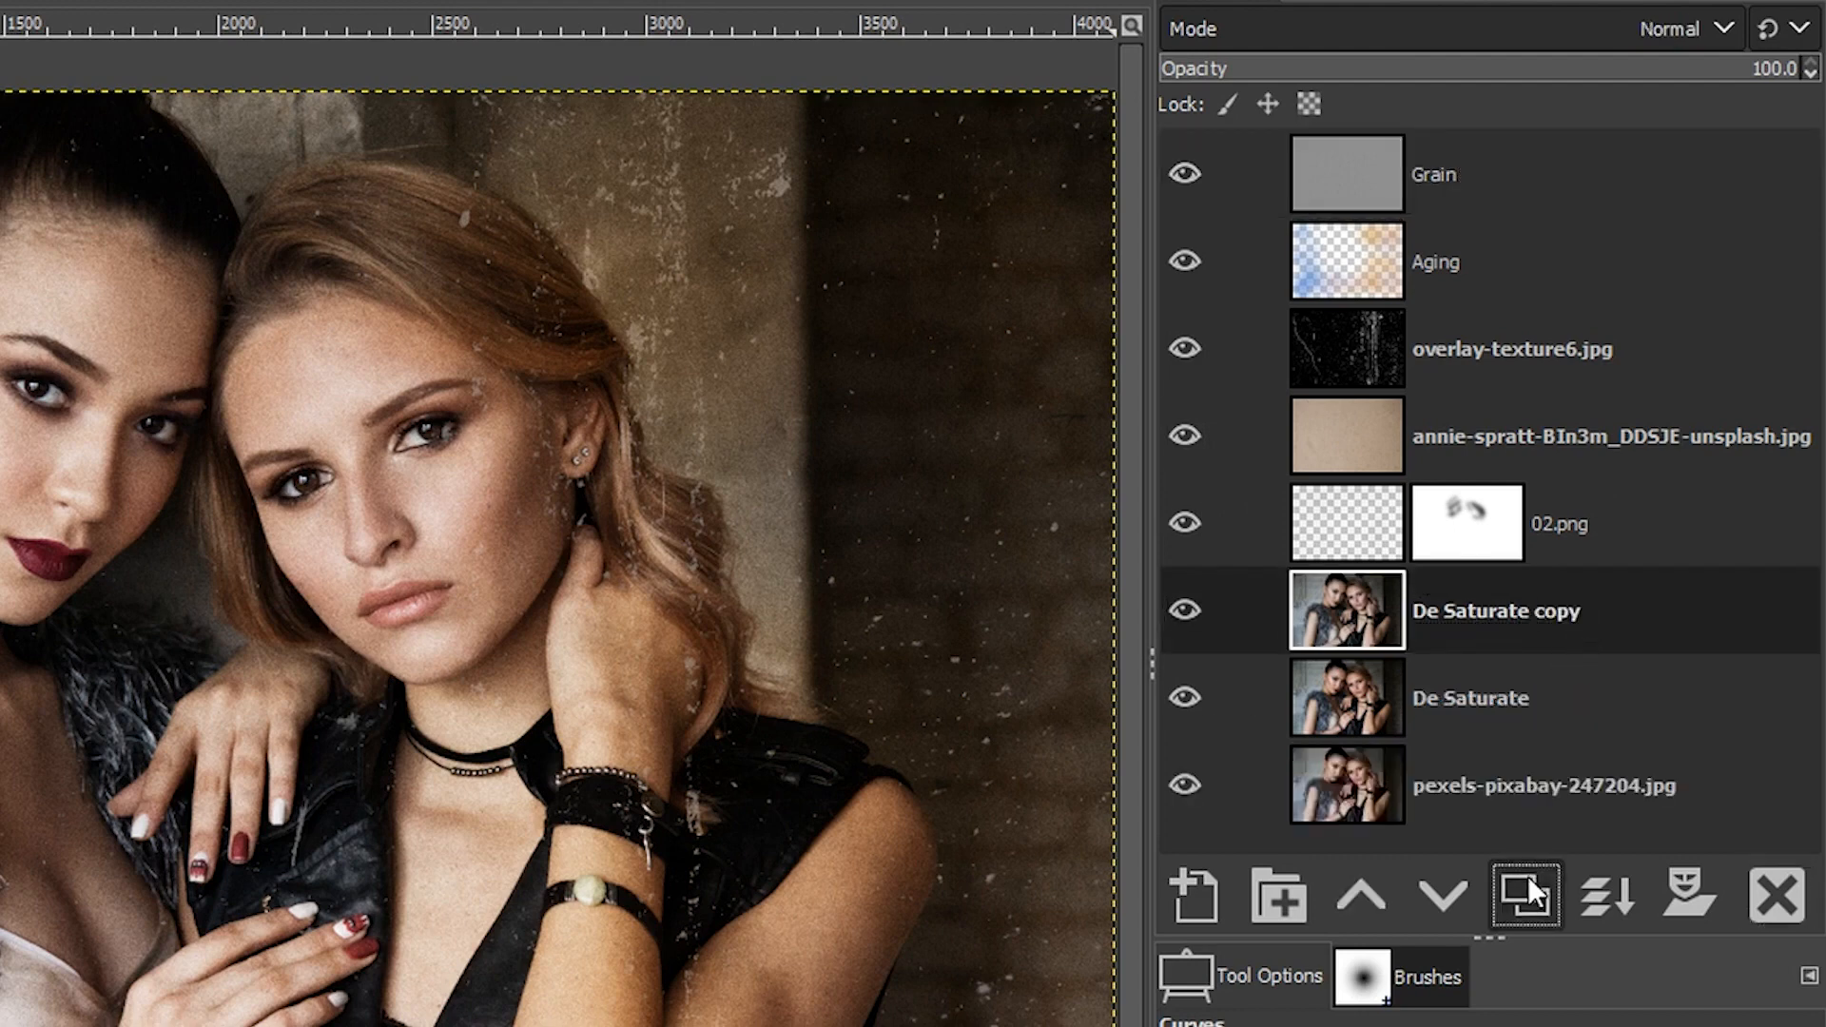
pyautogui.doubleClick(1515, 601)
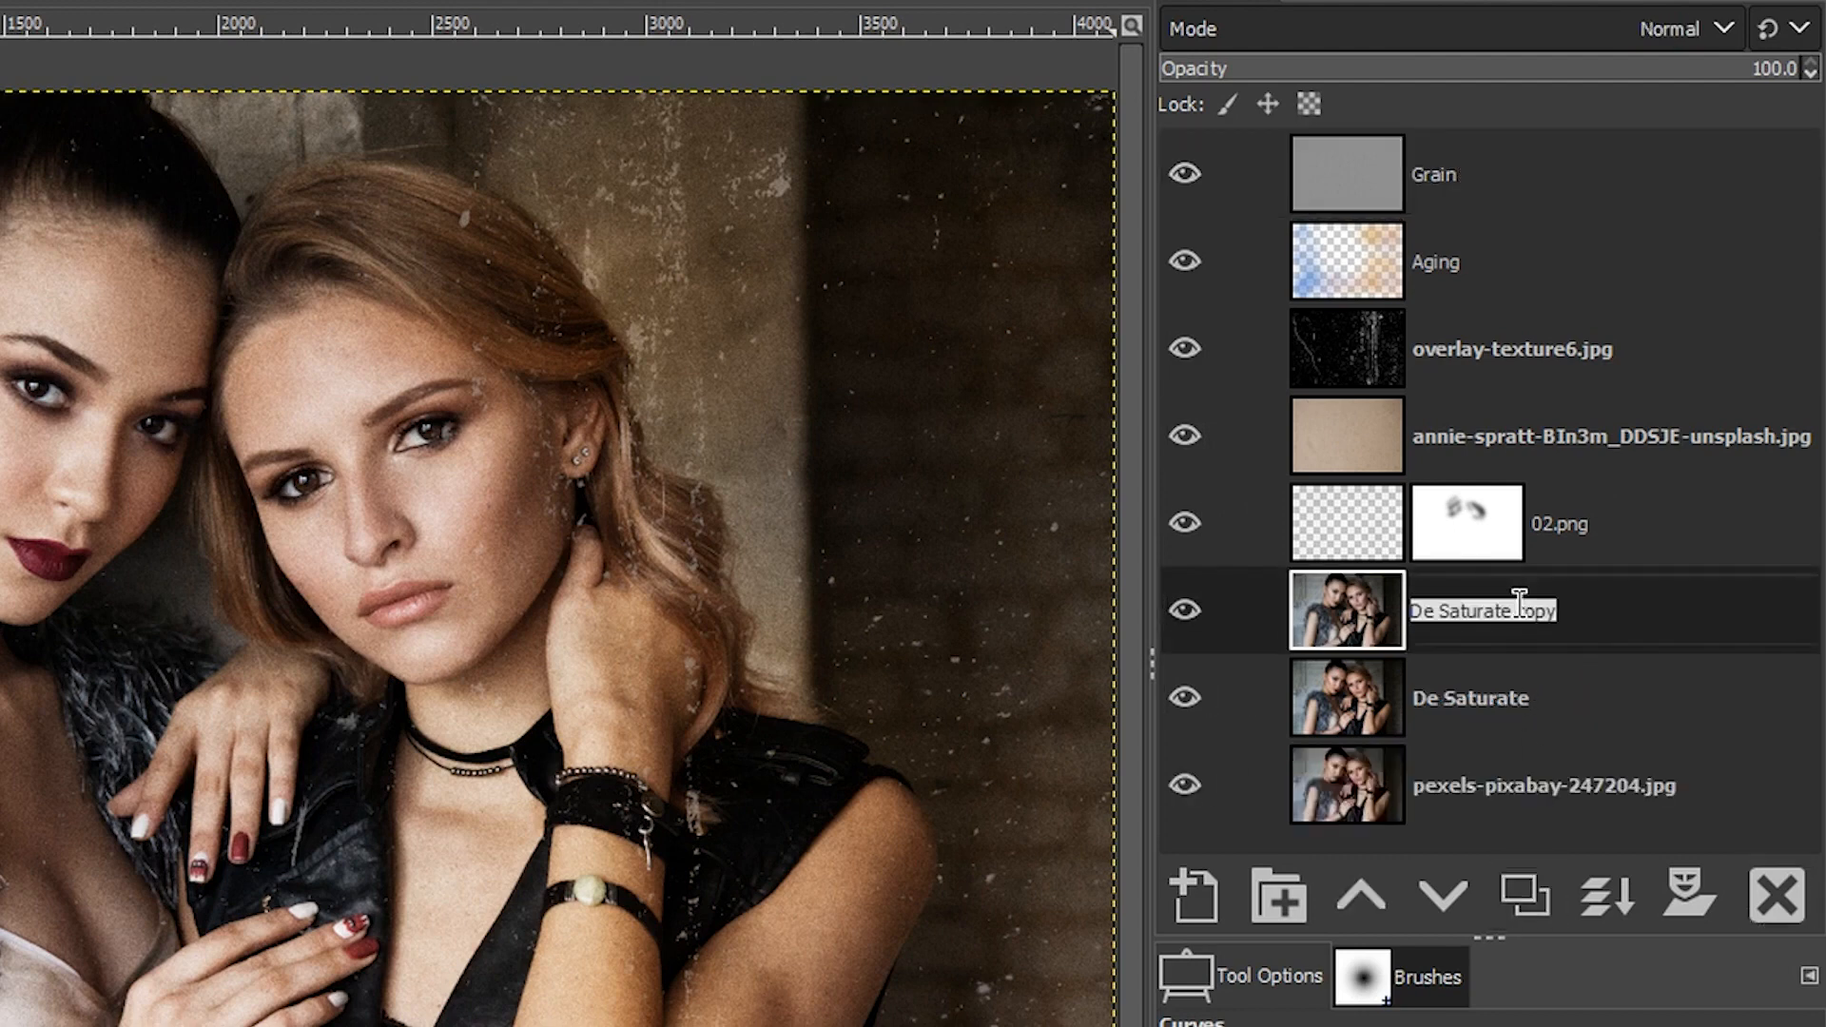
pyautogui.write('Cinematic')
pyautogui.press('Return')
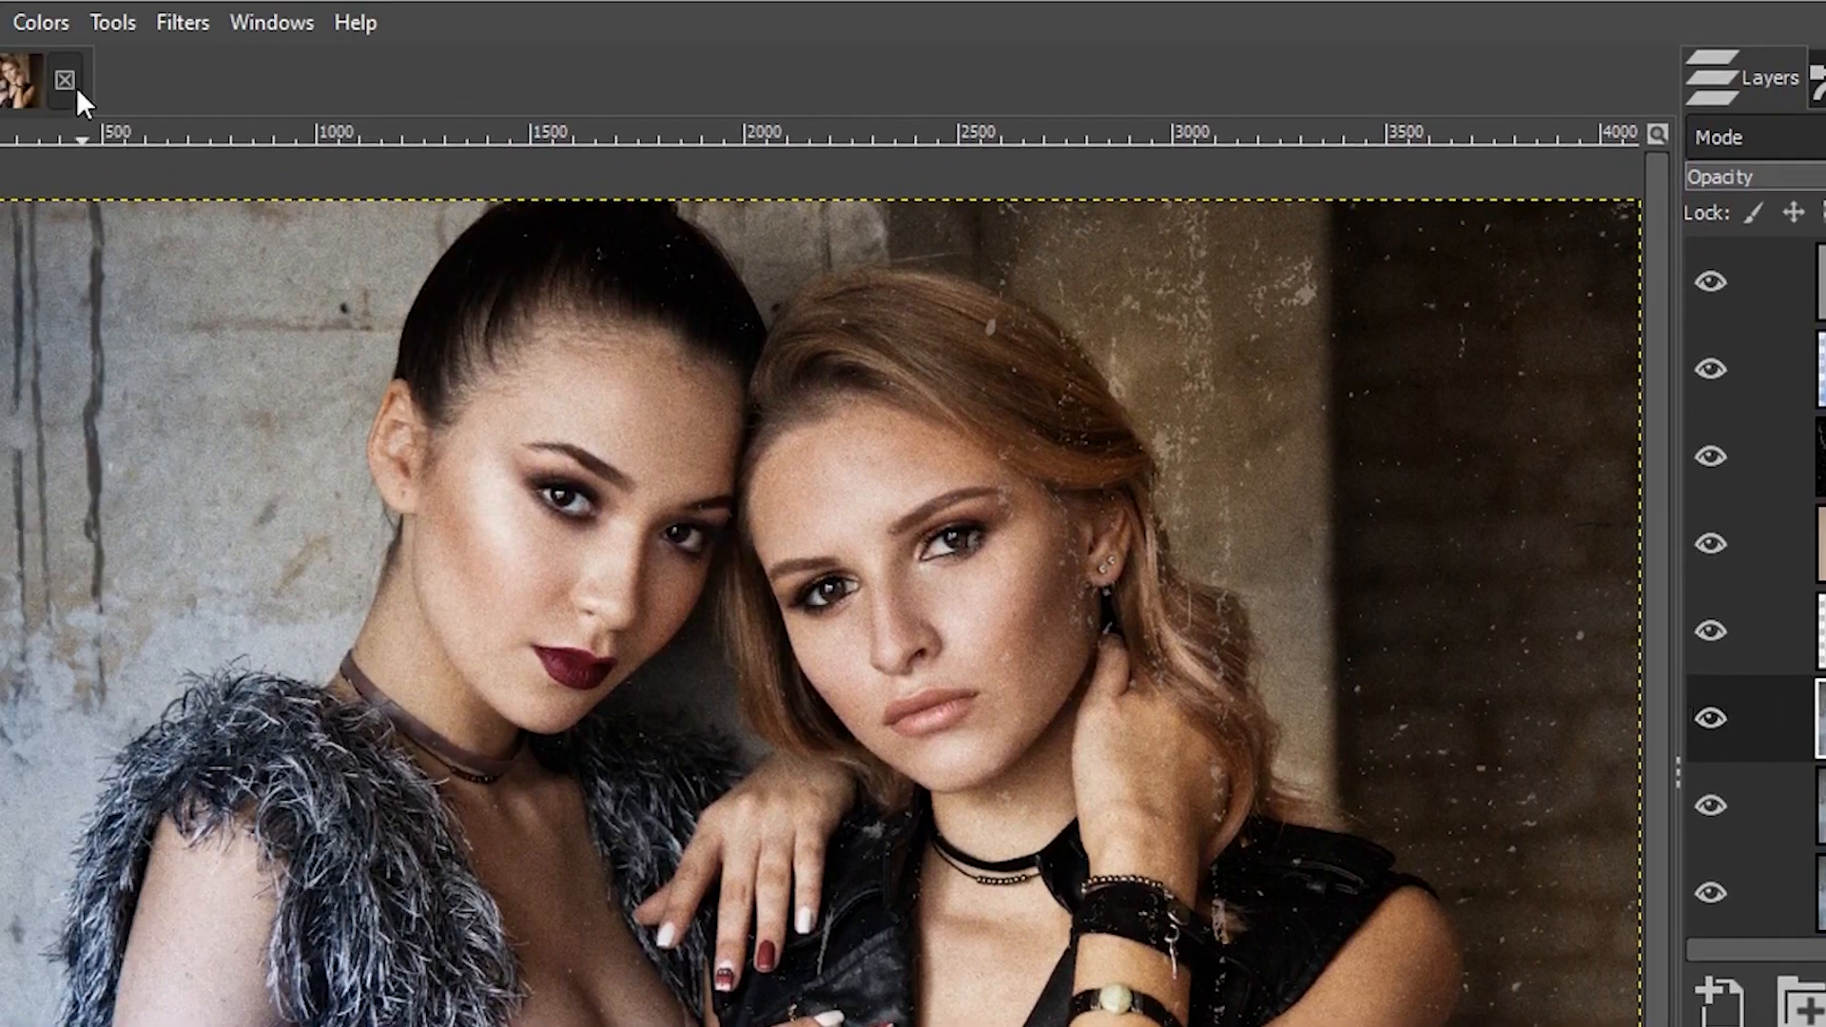
# Open Curves for the Cinematic layer and anchor the Blue channel's curve at its midpoint, about input 127, output 128.
pyautogui.click(65, 20)
pyautogui.click(134, 419)
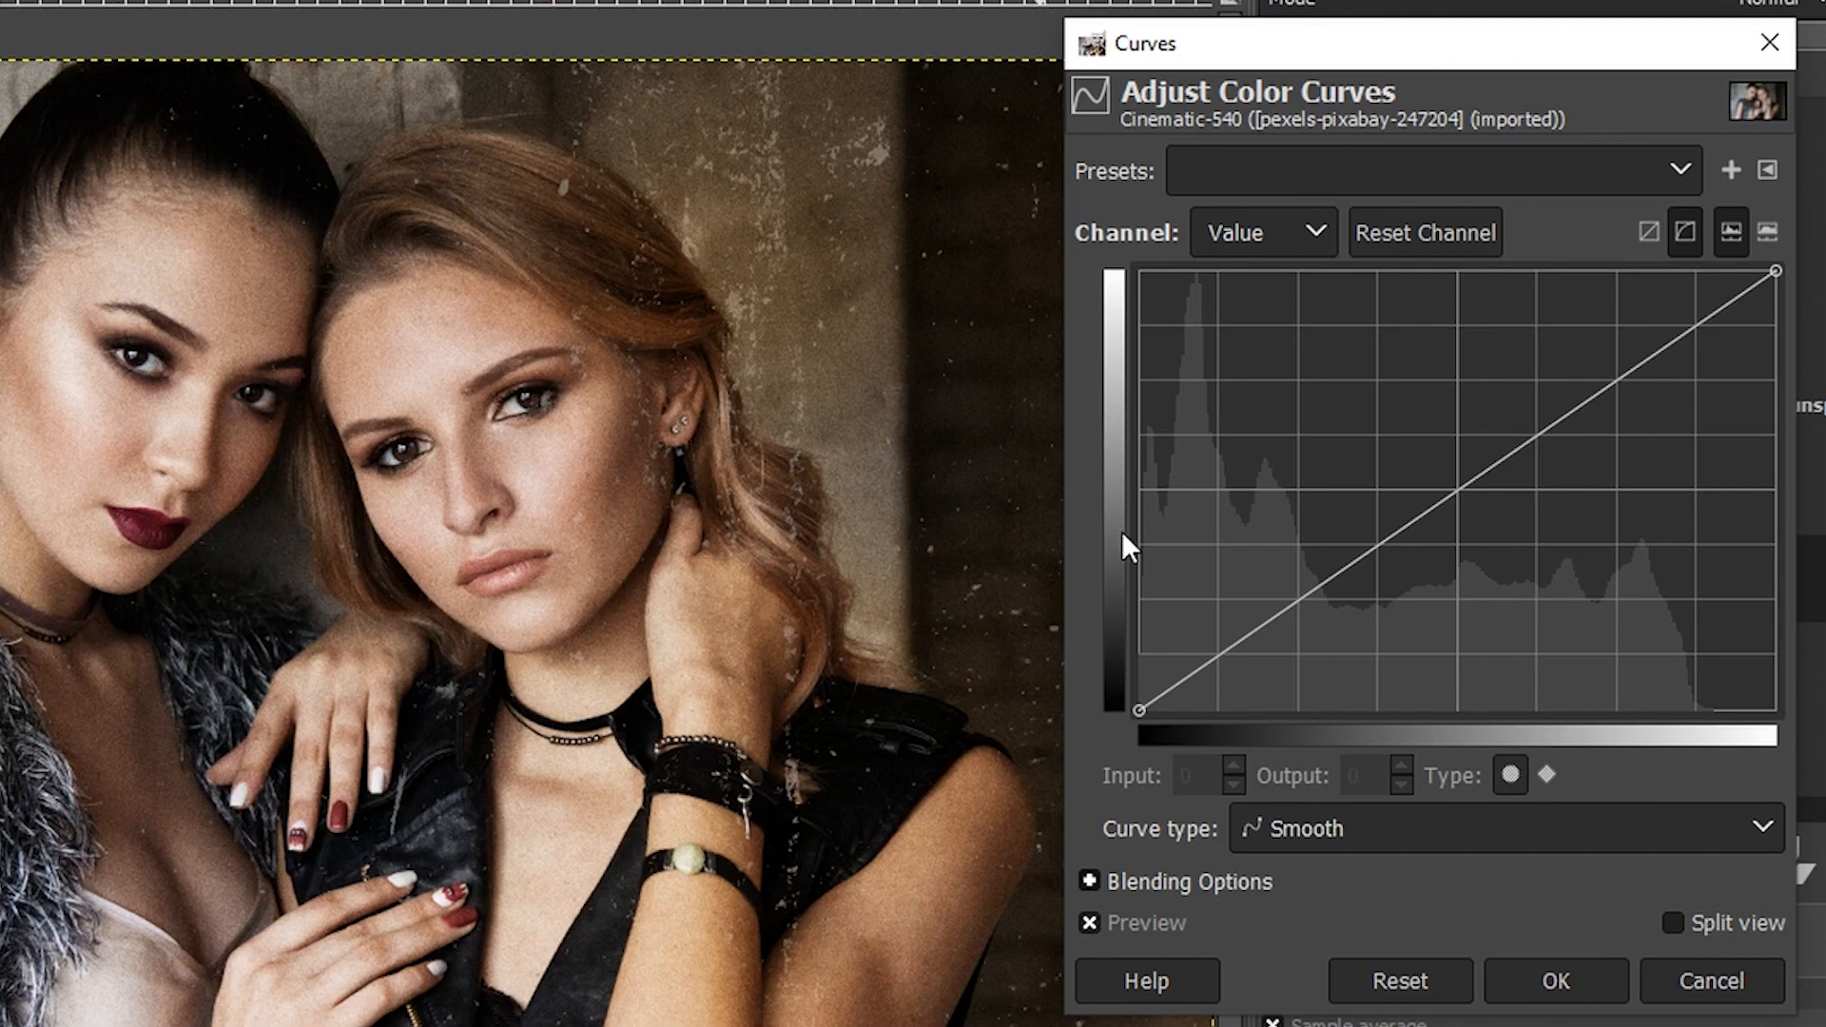
pyautogui.click(1263, 237)
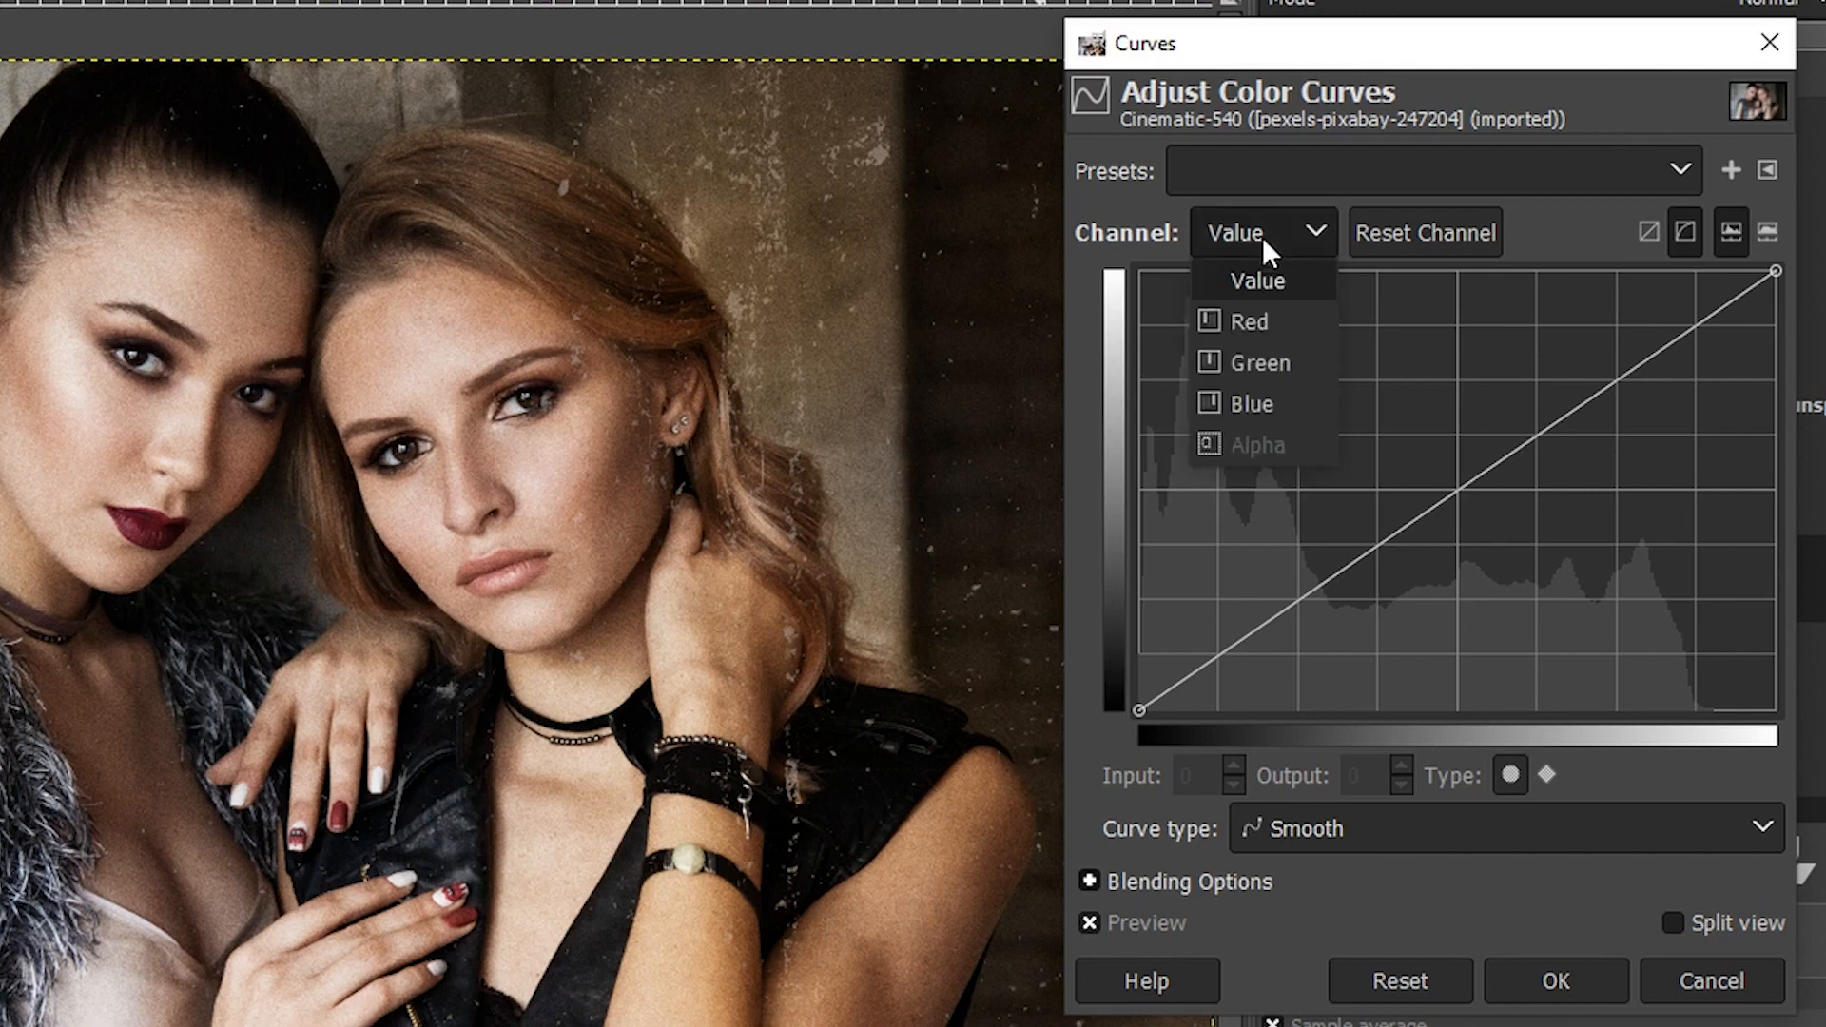
pyautogui.click(1274, 401)
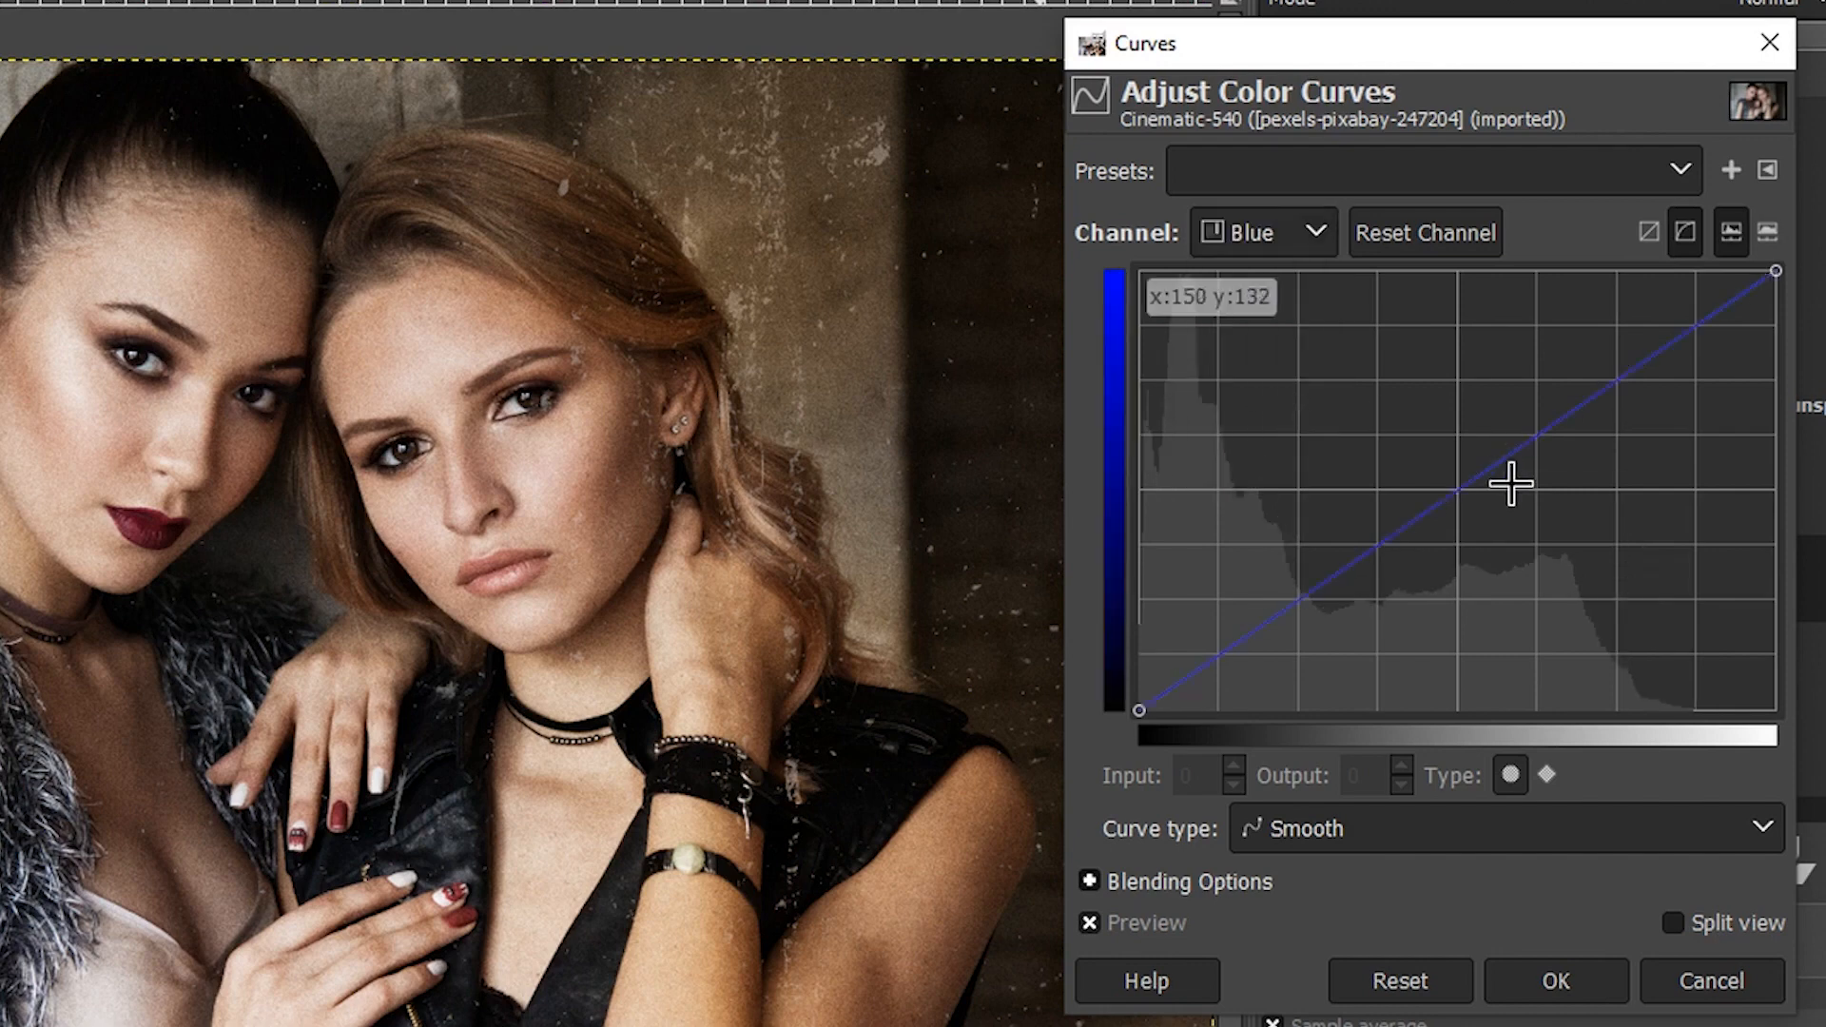
pyautogui.moveTo(1456, 491); pyautogui.dragTo(1397, 403)
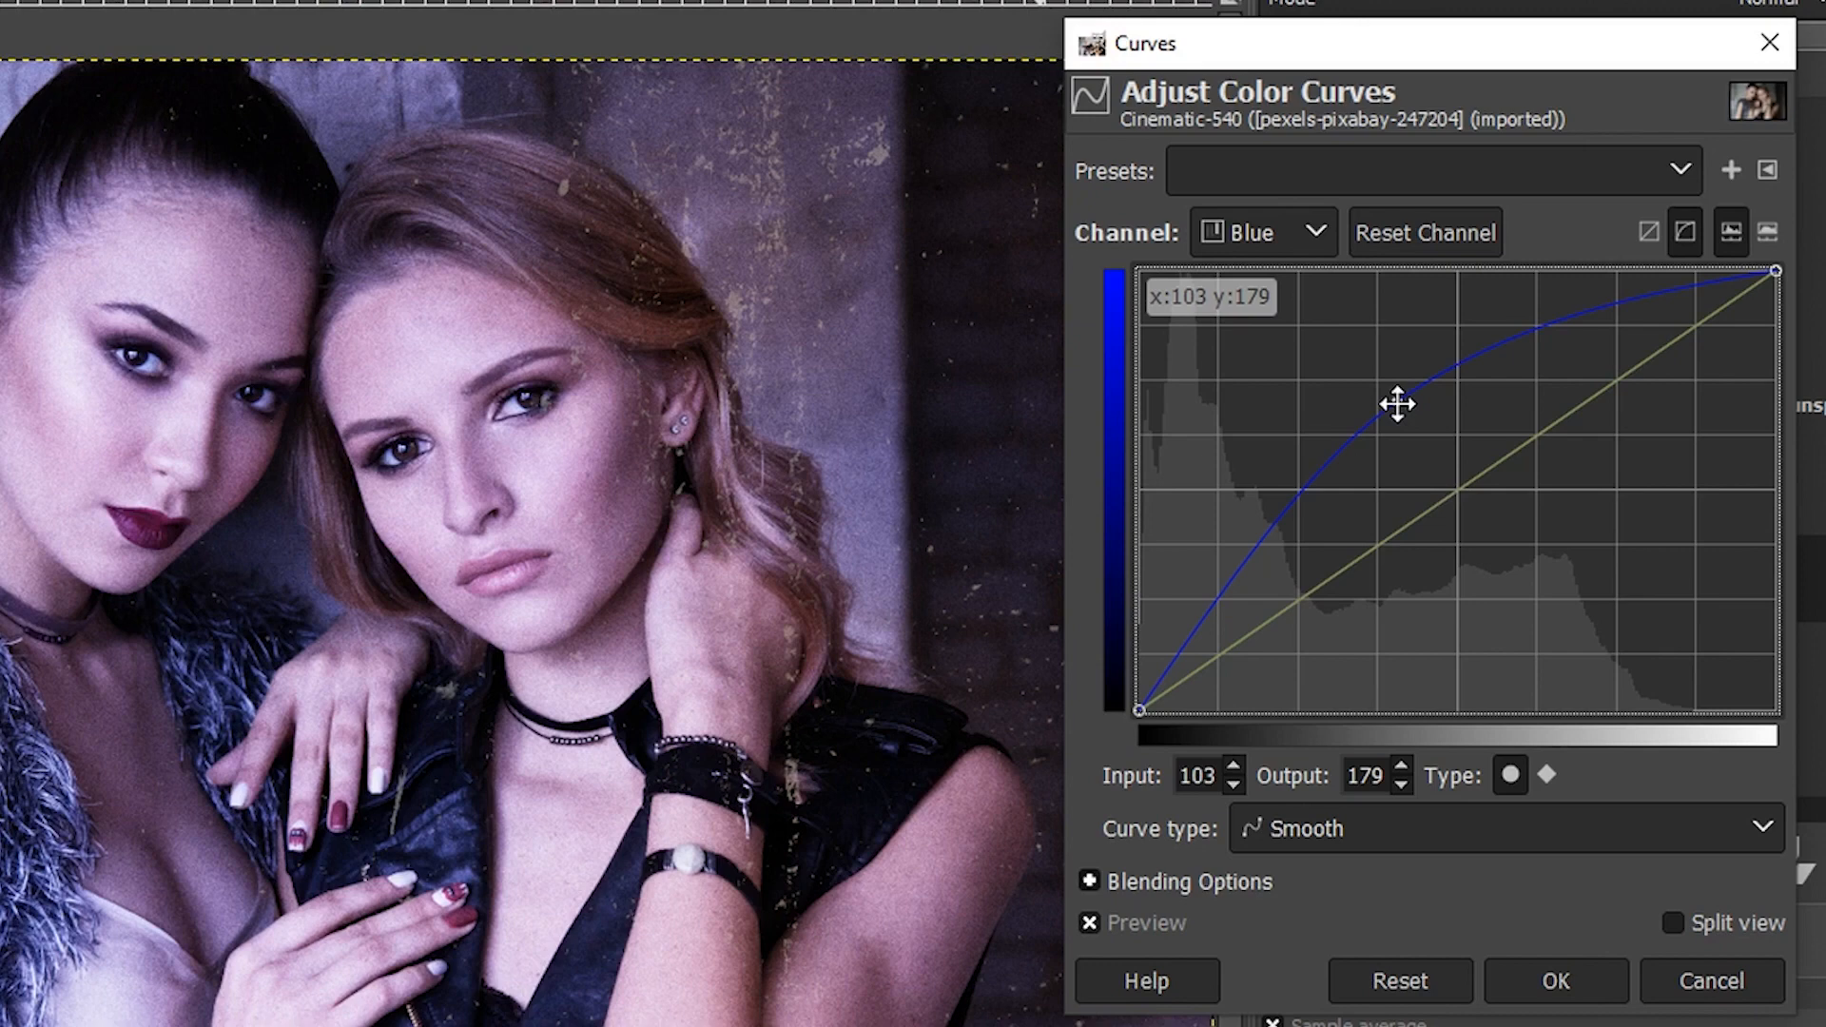
pyautogui.moveTo(1397, 403); pyautogui.dragTo(1457, 490)
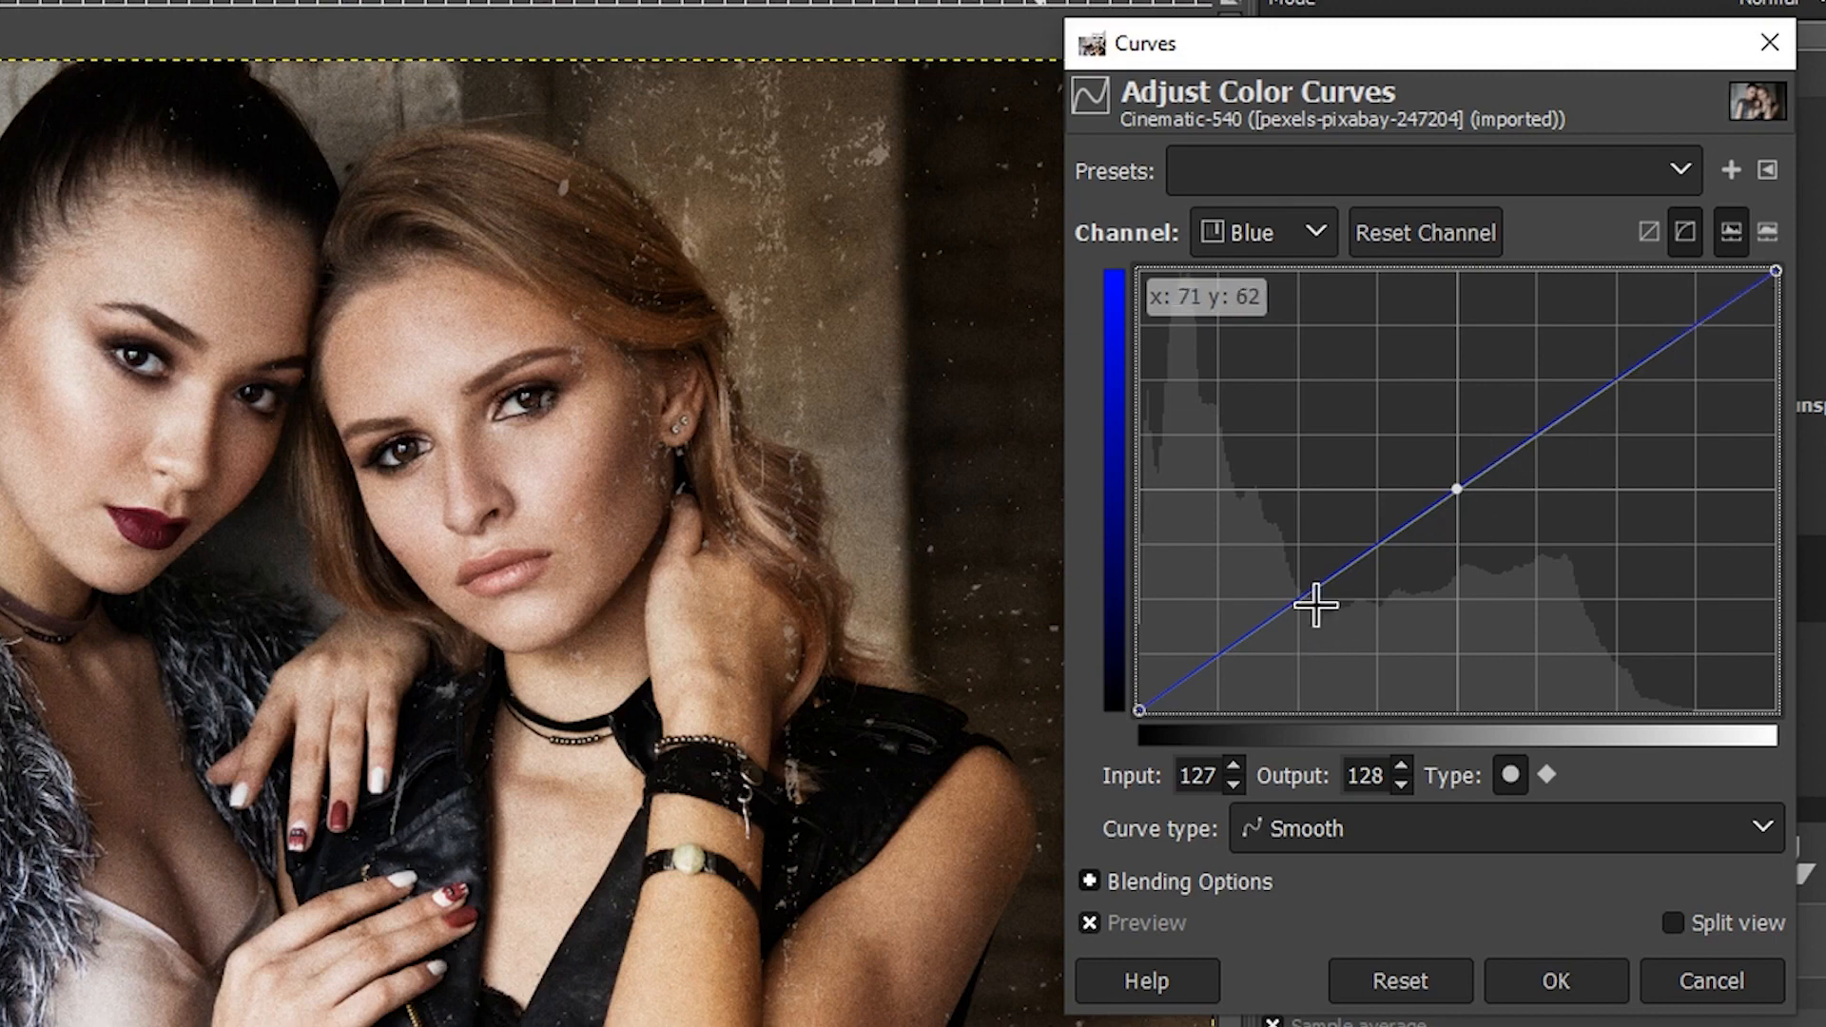
# Anchor the blue curve at input 78, output 79, and raise its shadows with a point at input 29, output 58.
pyautogui.click(1339, 574)
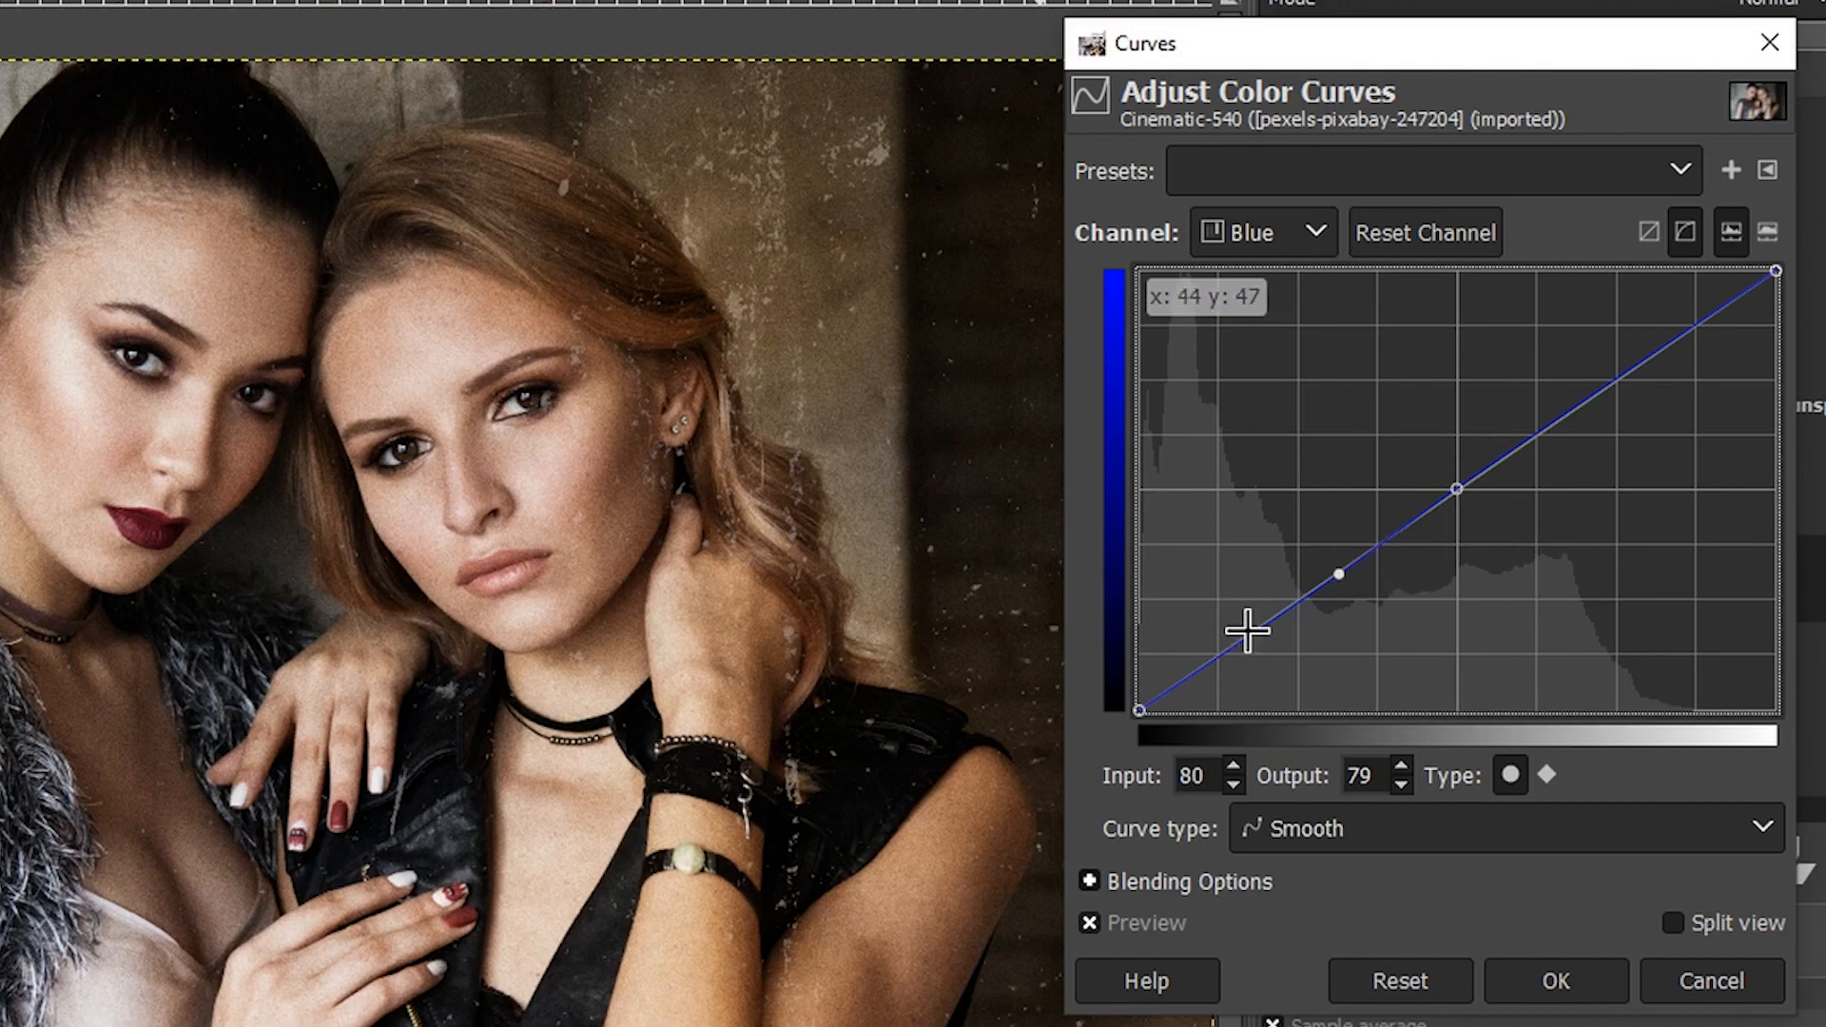
pyautogui.moveTo(1225, 641); pyautogui.dragTo(1218, 618)
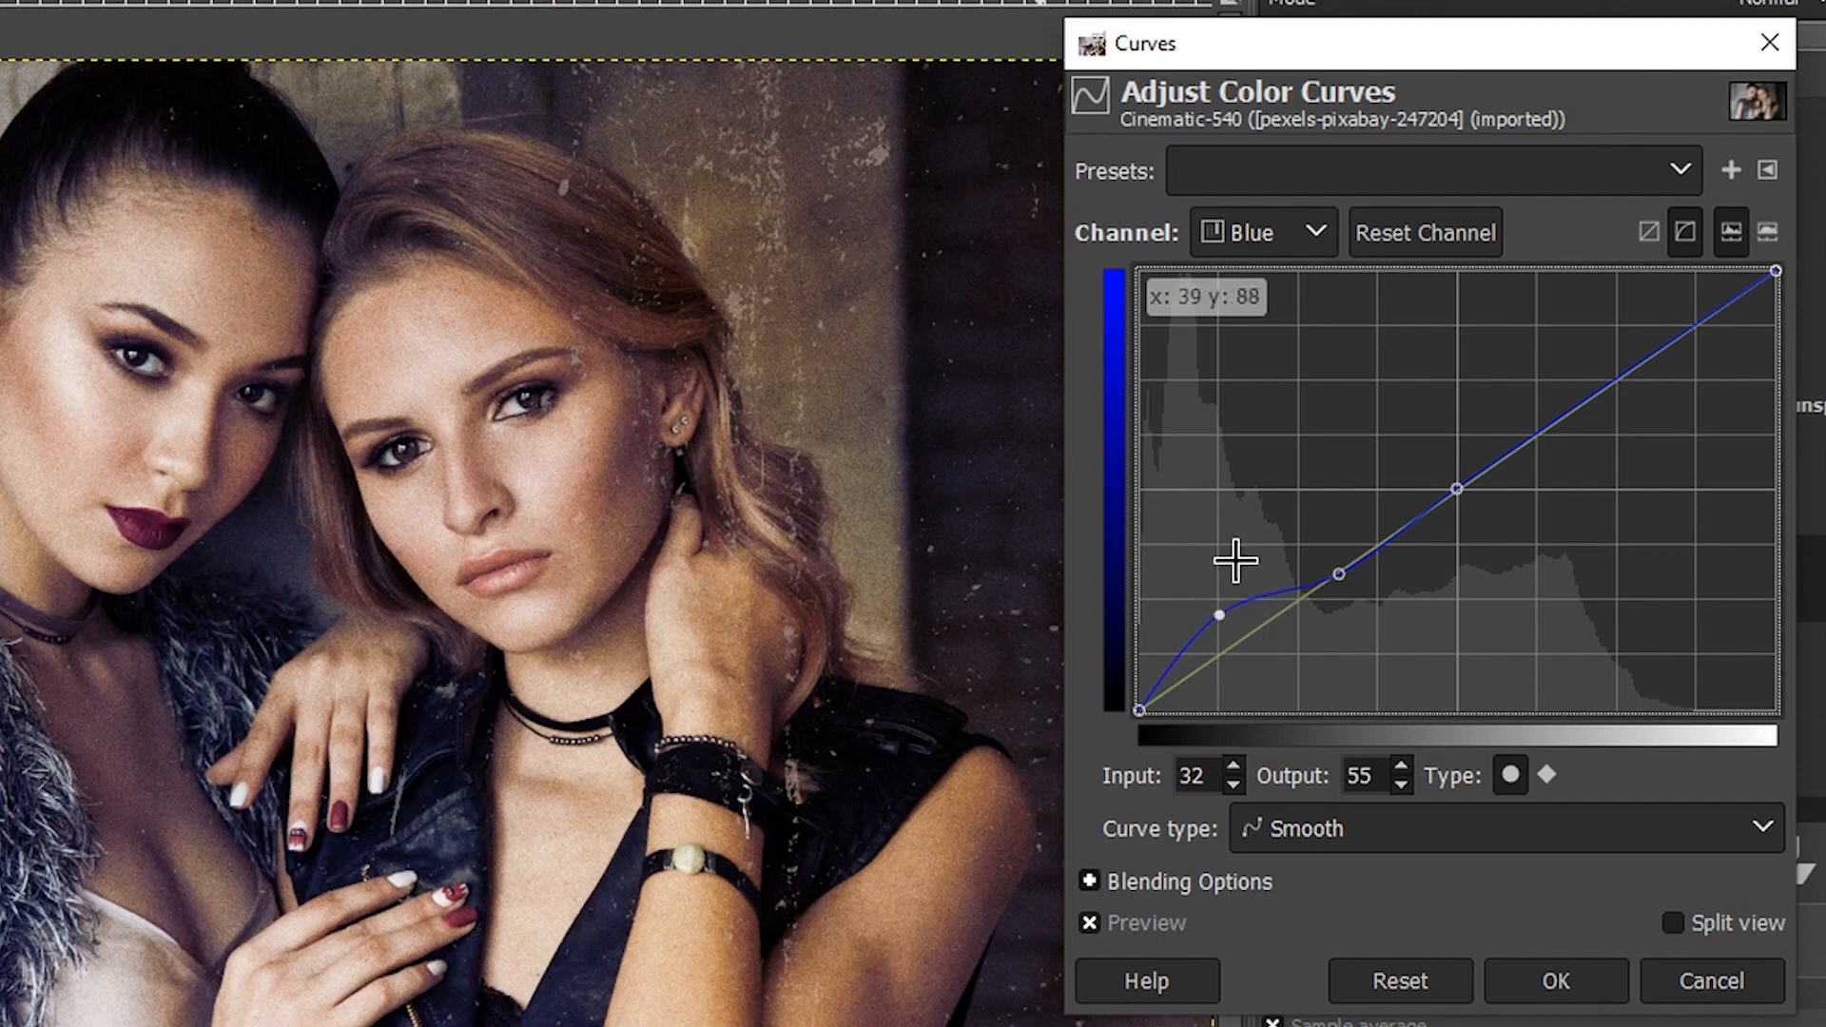
pyautogui.click(1338, 575)
pyautogui.moveTo(1338, 574); pyautogui.dragTo(1335, 575)
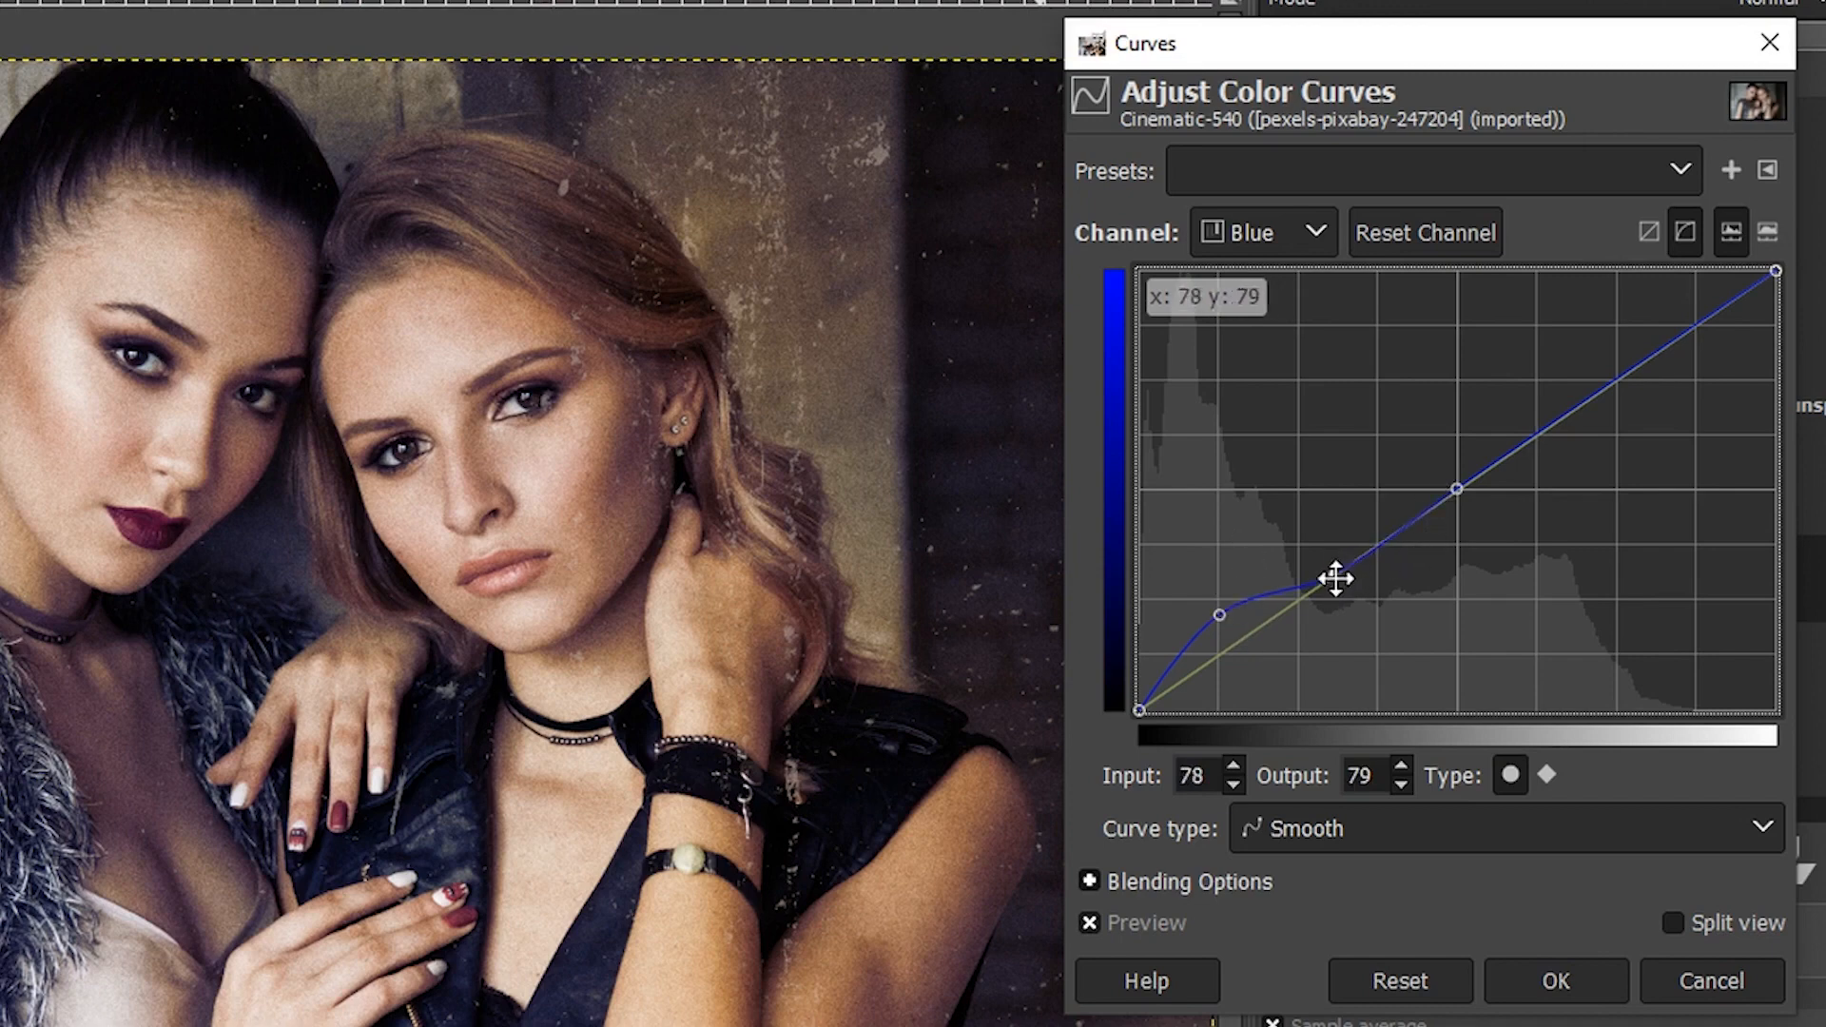
pyautogui.moveTo(1219, 614); pyautogui.dragTo(1211, 606)
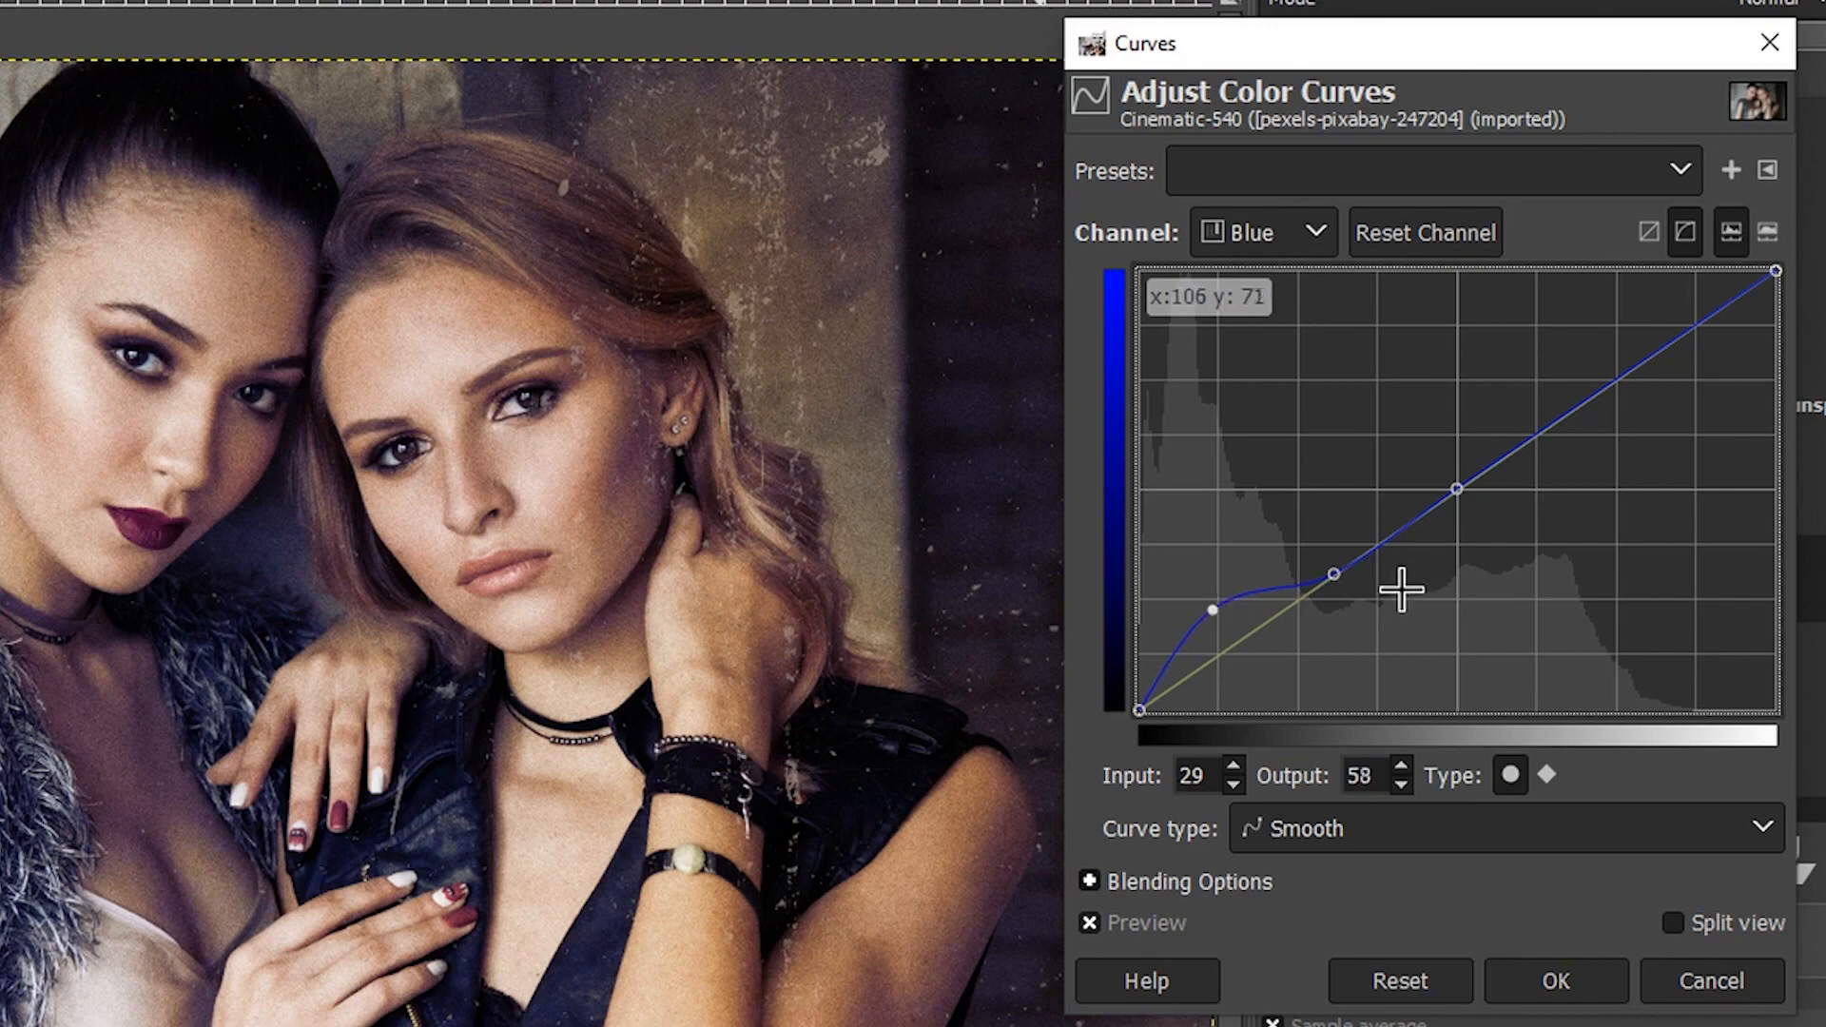
# Anchor the Red channel's curve at 128/128 and 177/176, raise its highlights at input 206 to output 228, and turn the preview off.
pyautogui.click(1280, 237)
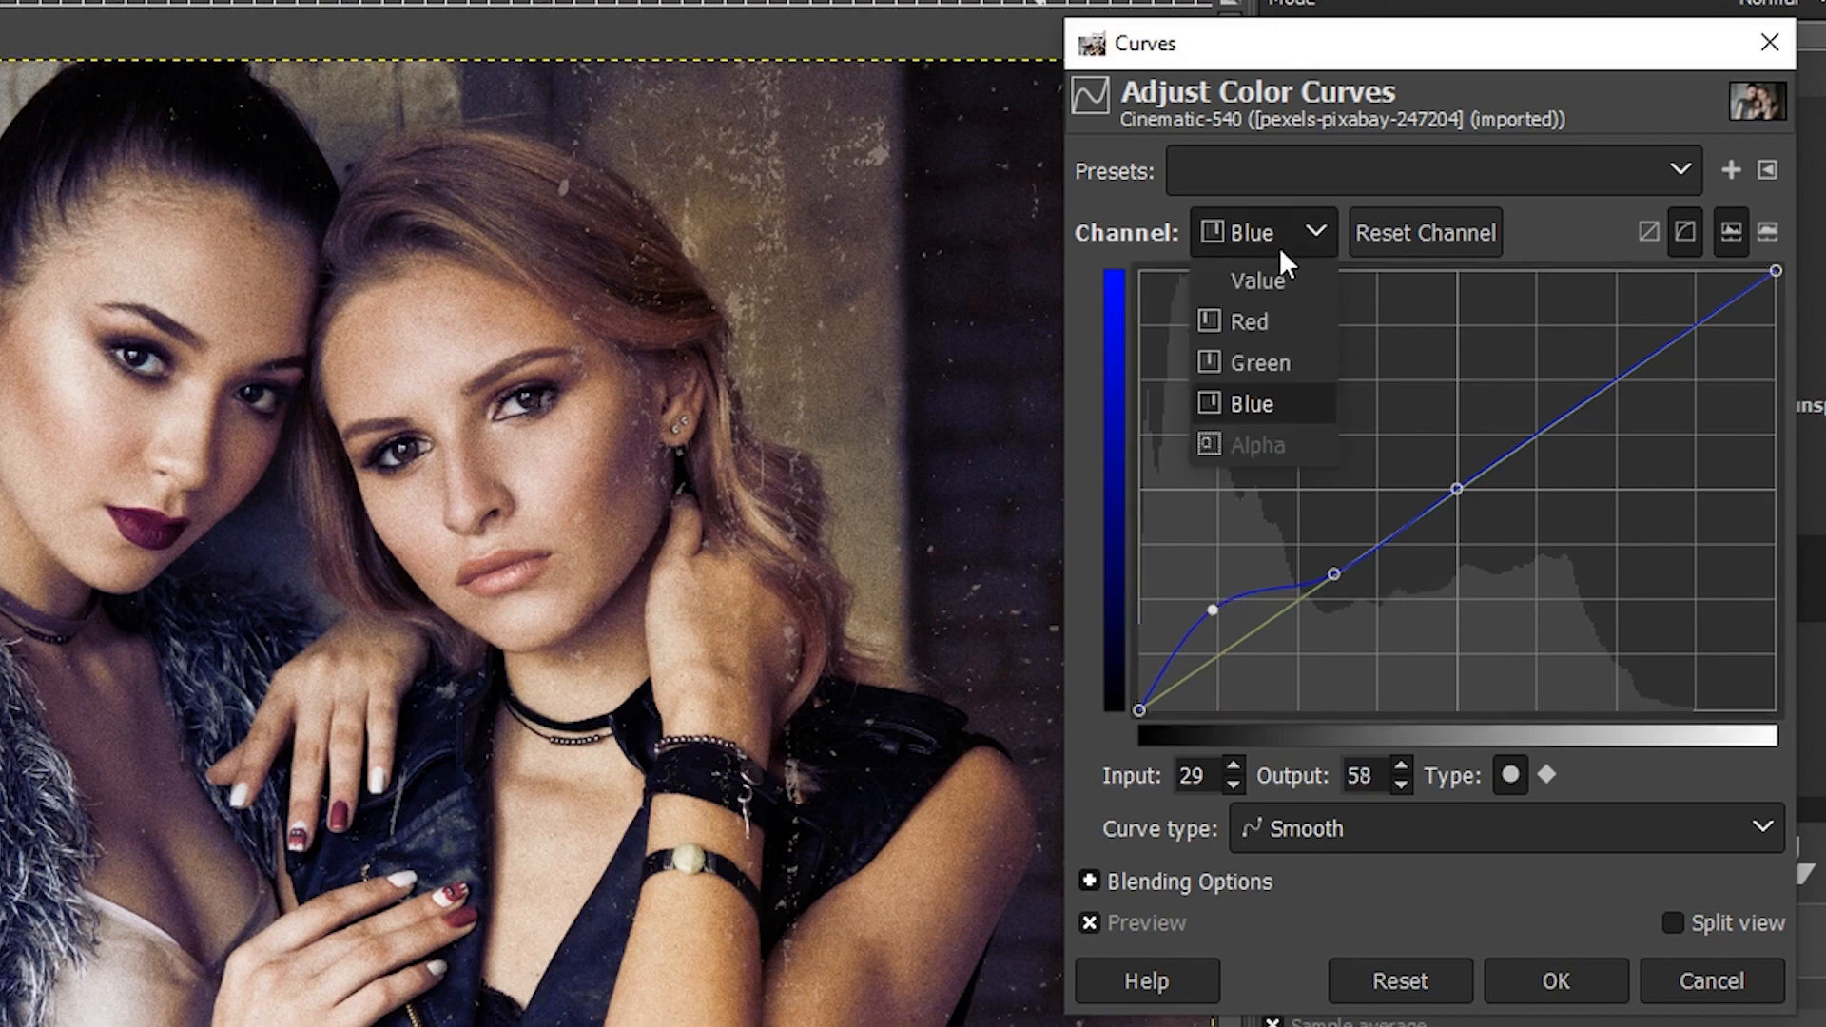
pyautogui.click(1274, 324)
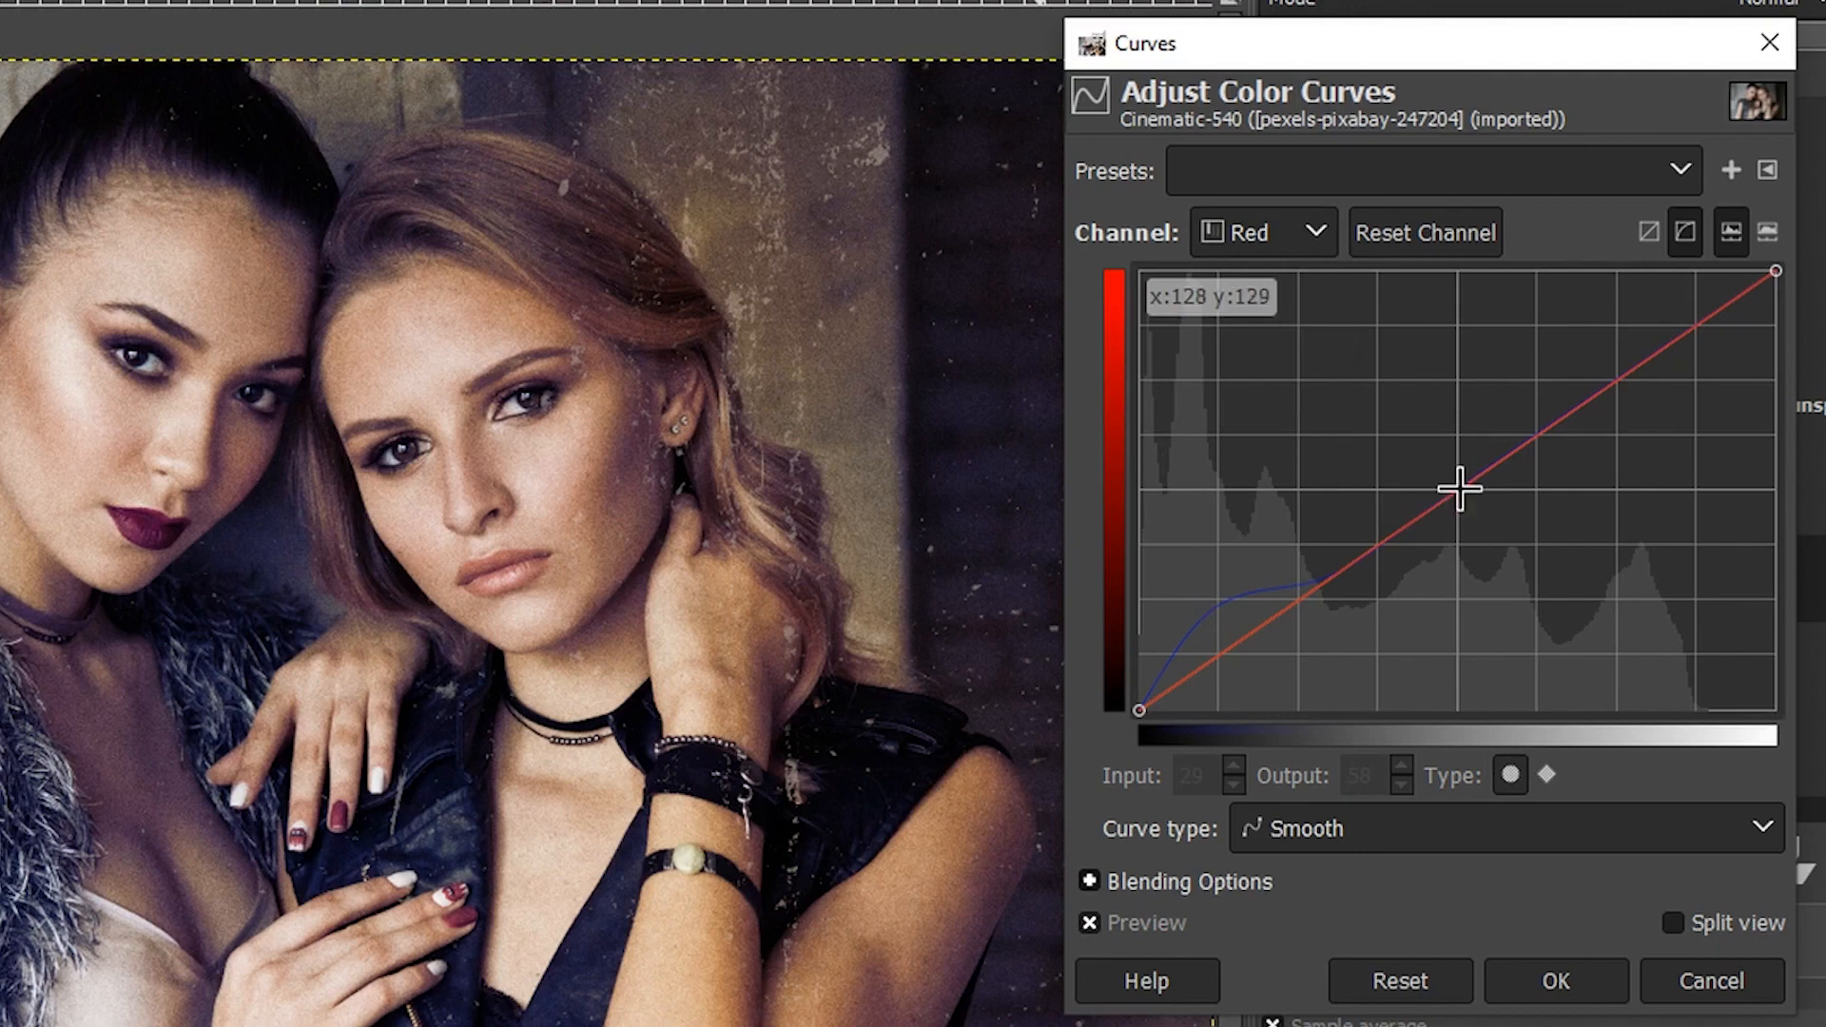
pyautogui.click(1458, 491)
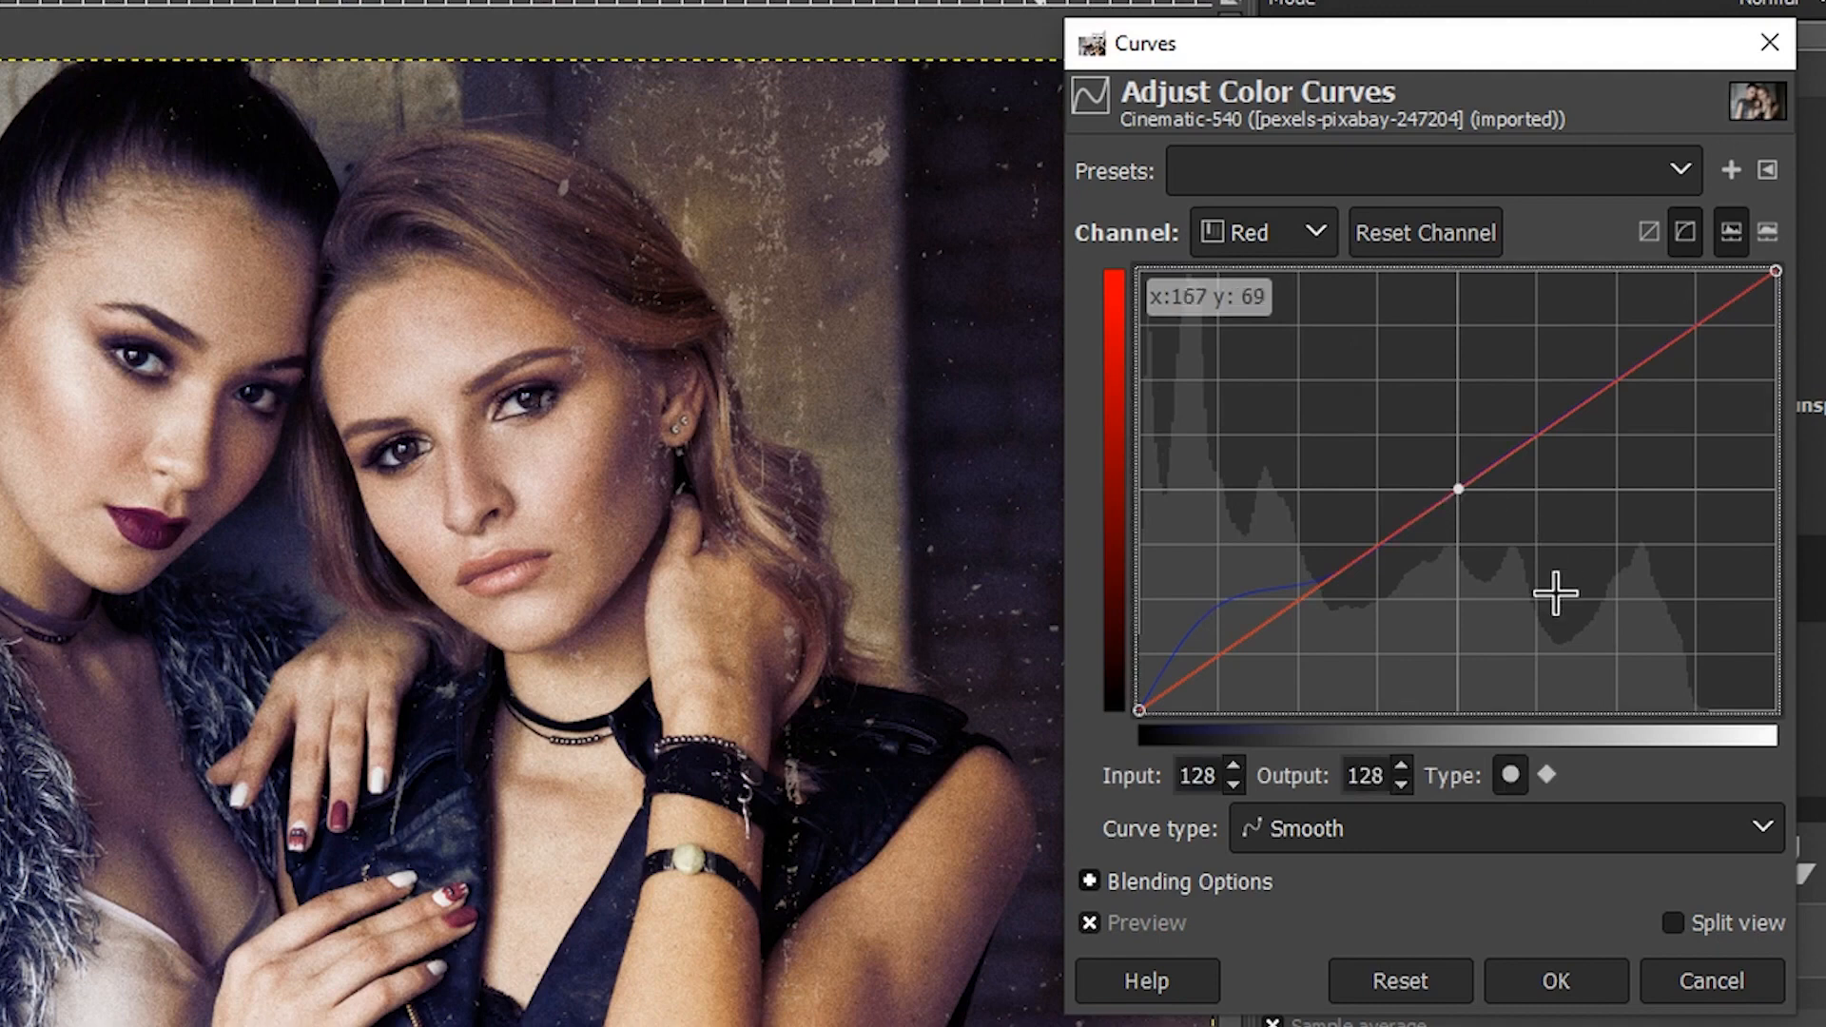
pyautogui.click(1581, 409)
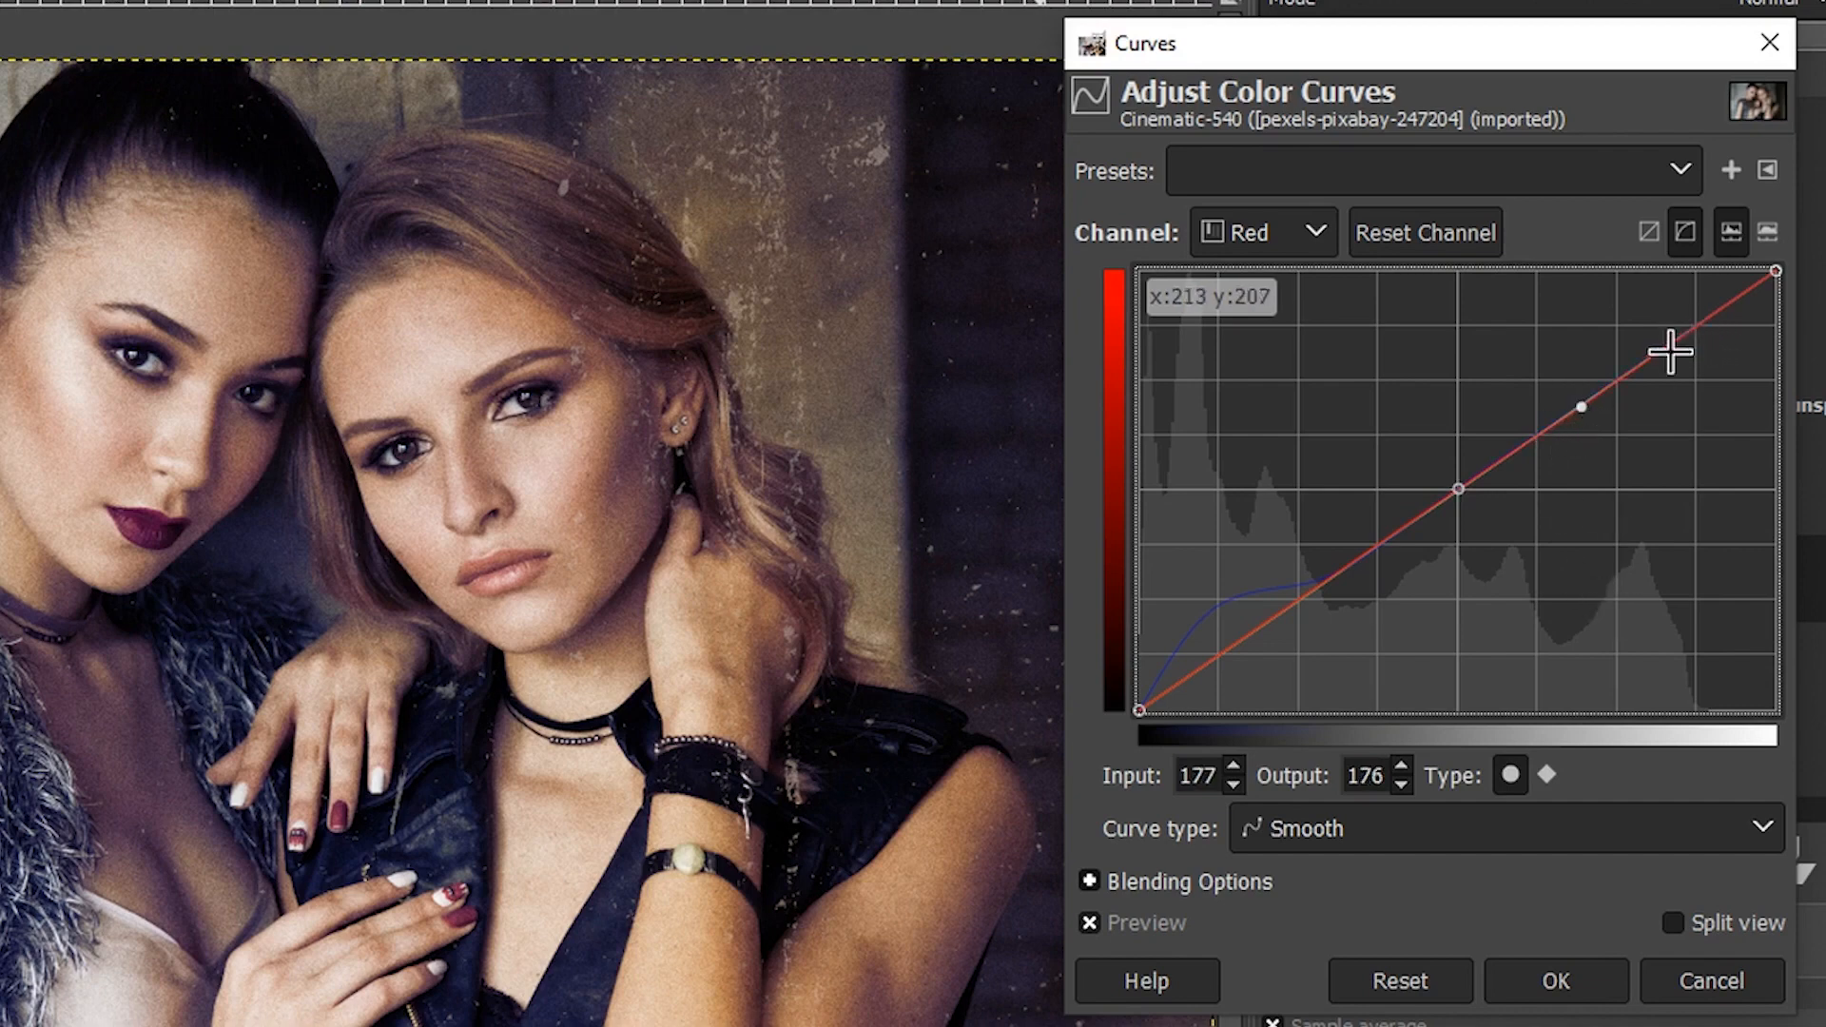
pyautogui.moveTo(1672, 342); pyautogui.dragTo(1652, 317)
pyautogui.click(1086, 920)
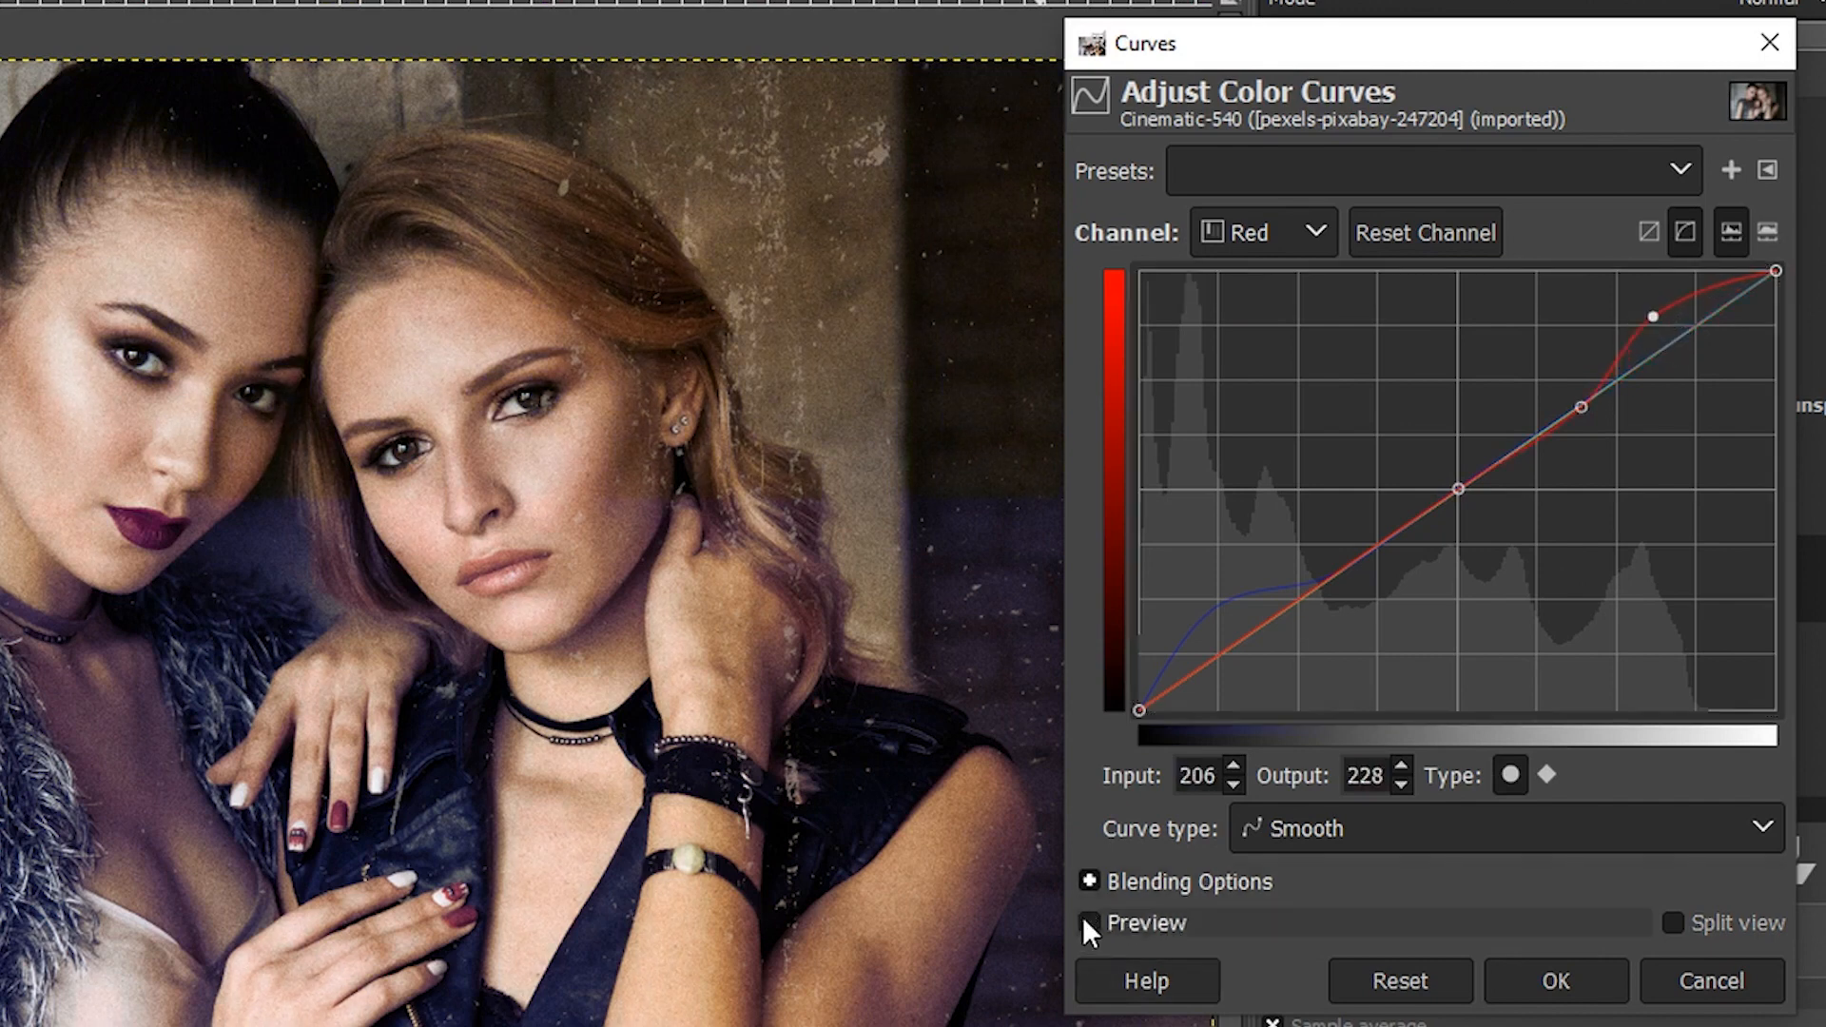